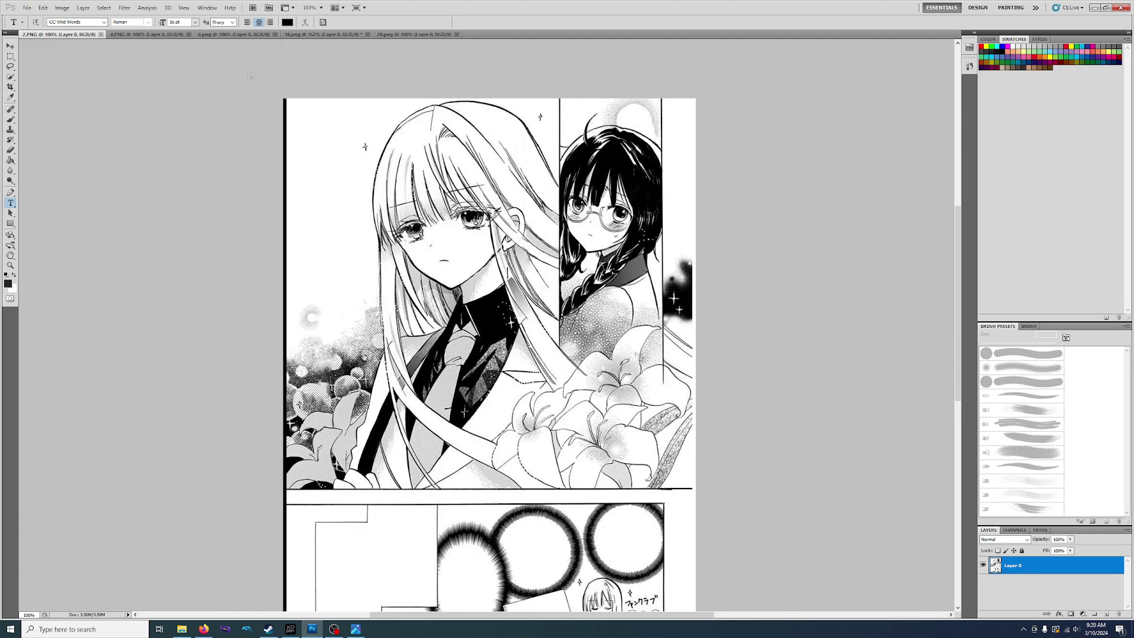
Step: Look through the open manga pages one after another and return to the first page
left_click(150, 35)
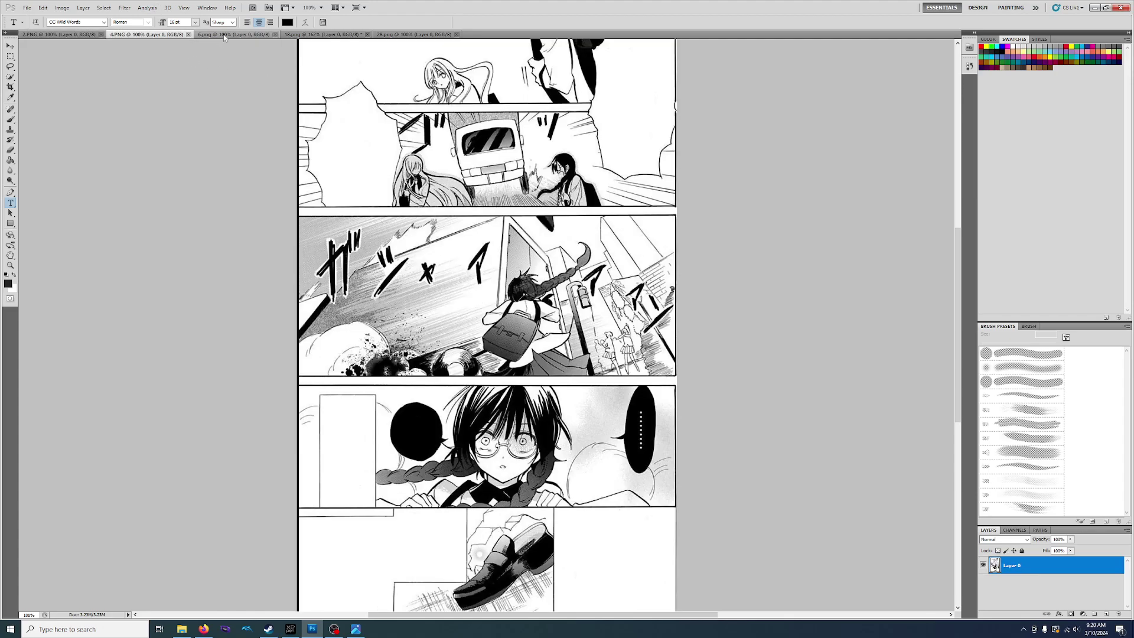
left_click(224, 35)
left_click(328, 34)
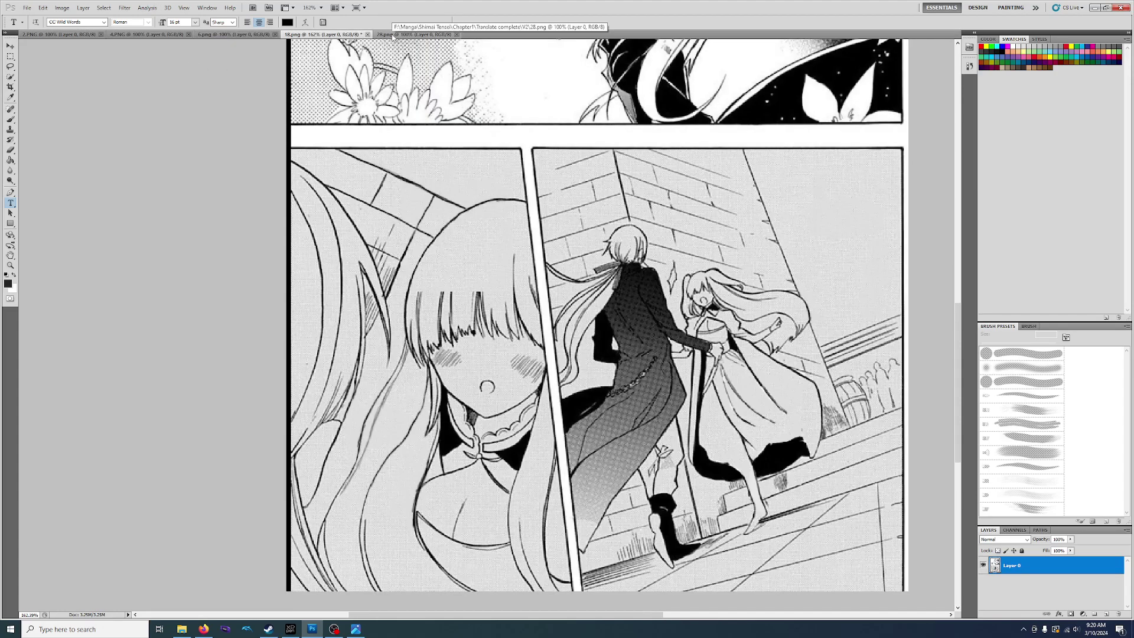
left_click(393, 35)
left_click(59, 35)
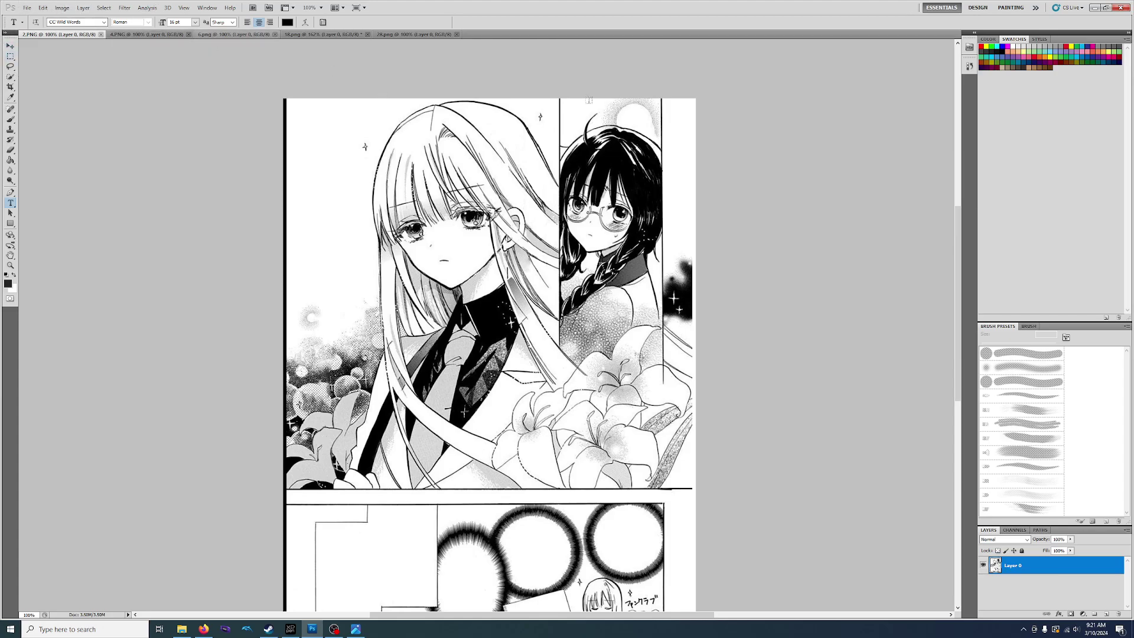
Step: Add the caption "NEXT TO ME..." on two lines above the dark-haired girl's head and commit it
scroll(625, 163, "up", 3)
left_click(646, 113)
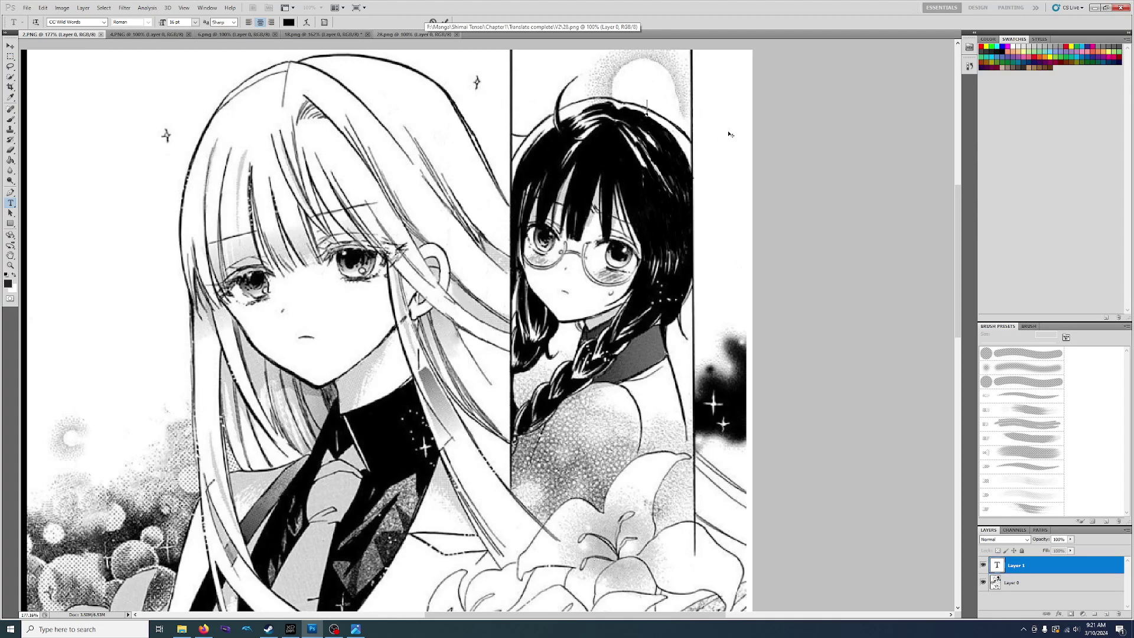
type("NEXT ")
type("________")
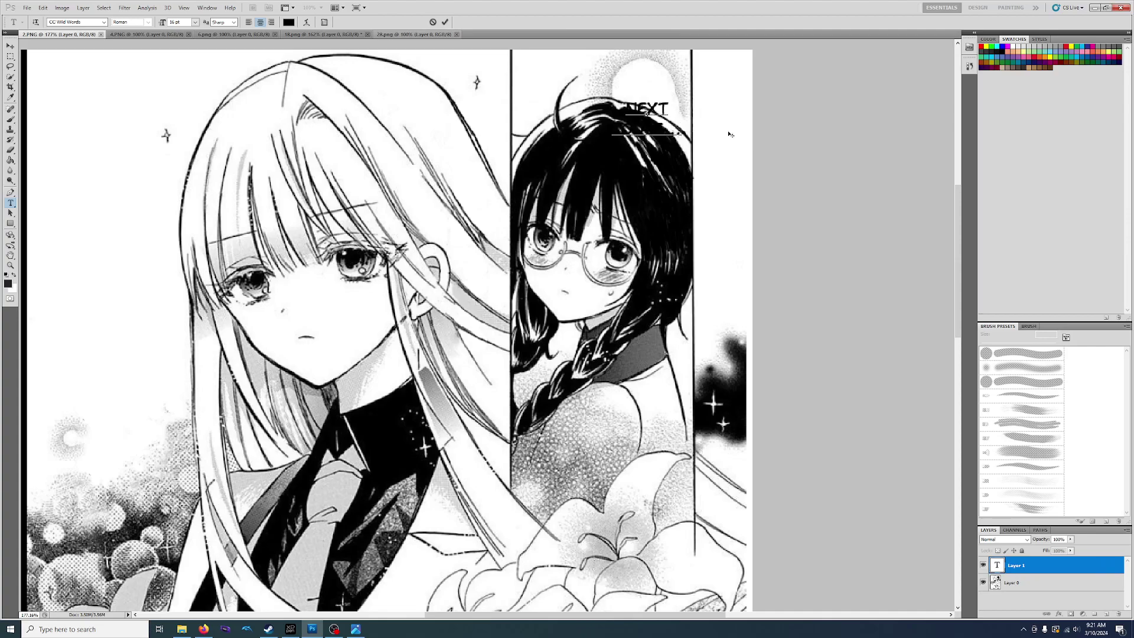
left_click(885, 517)
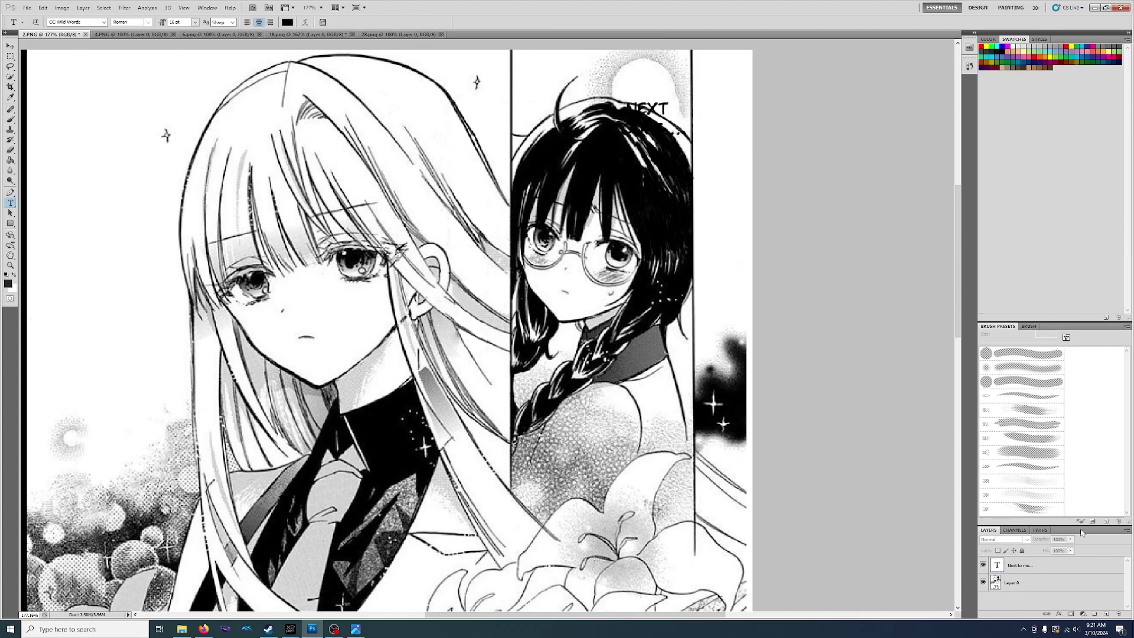
Step: Enlarge the Layers panel by reducing the space given to the Swatches and Brush Presets panels
left_click_drag(1081, 526, 1069, 426)
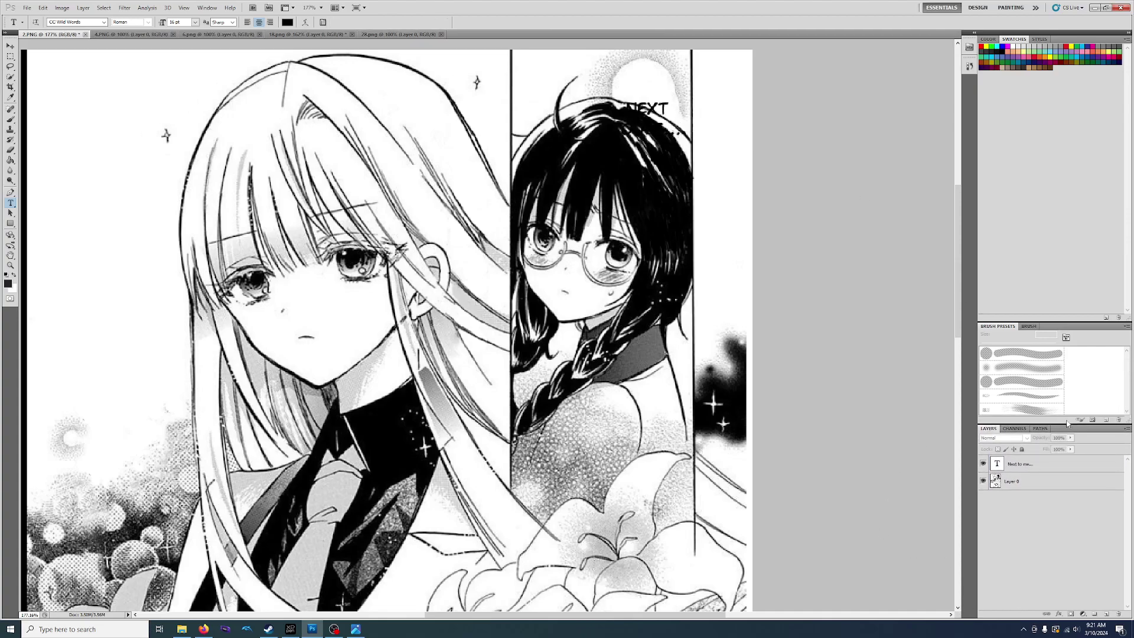
left_click_drag(1087, 323, 1083, 179)
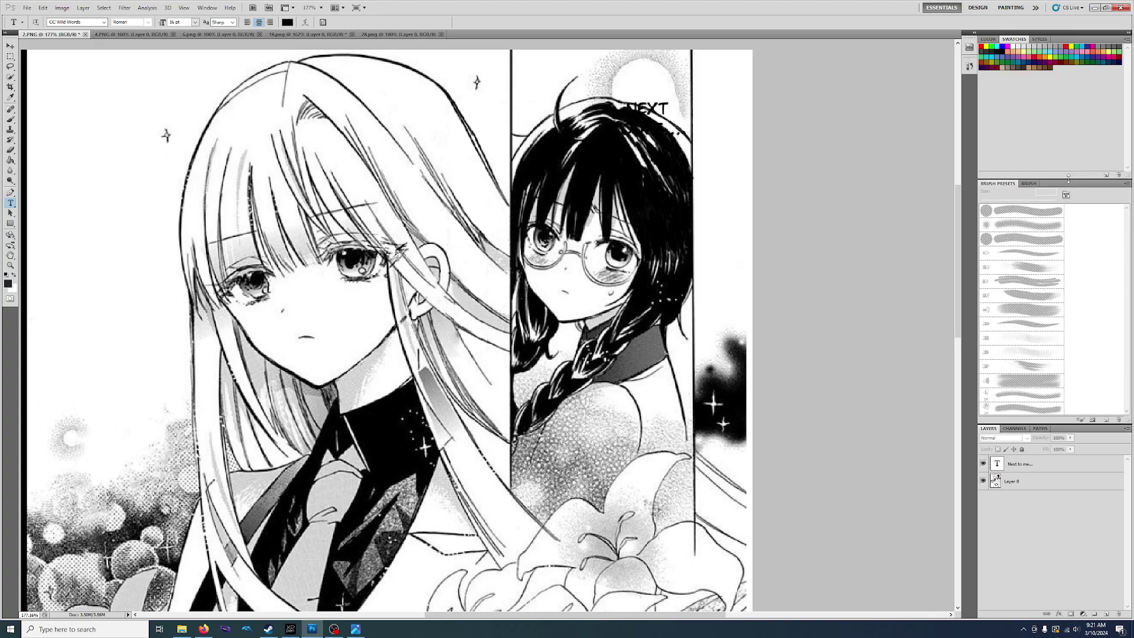
left_click_drag(1070, 424, 1068, 325)
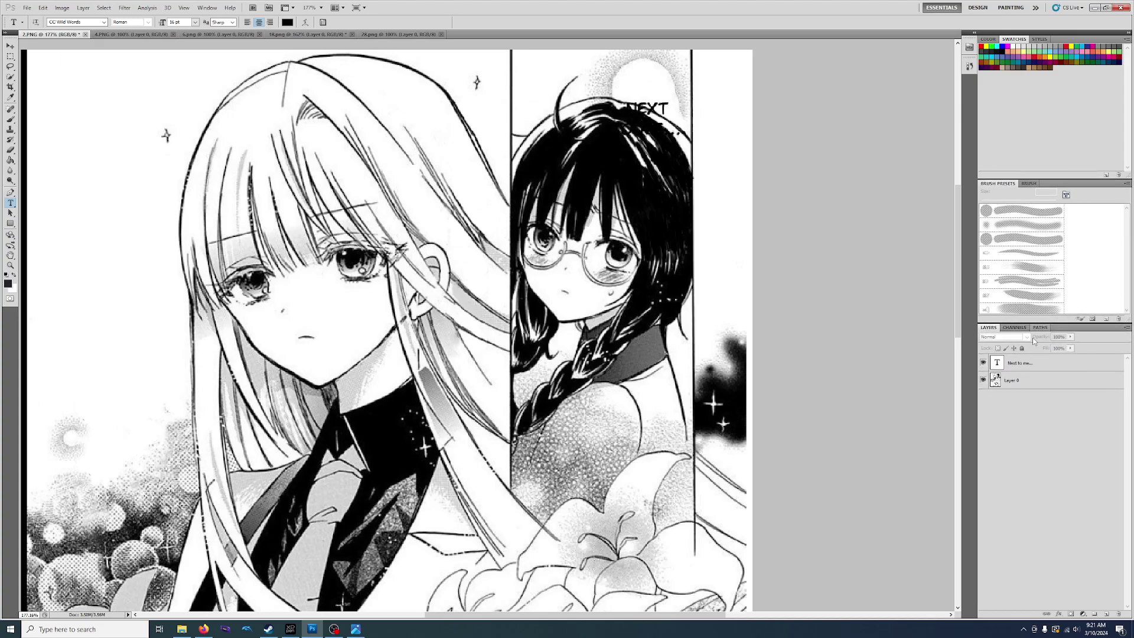
Step: Give the "NEXT TO ME..." text layer a white outside stroke 4 px wide
double_click(1079, 363)
left_click(446, 287)
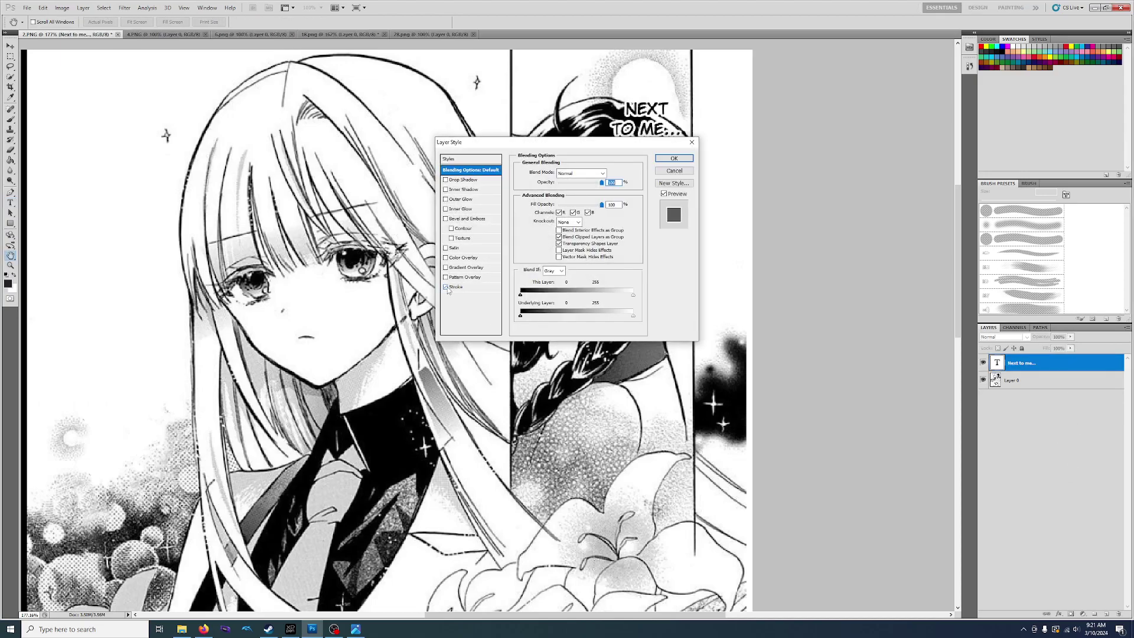
left_click_drag(615, 147, 933, 254)
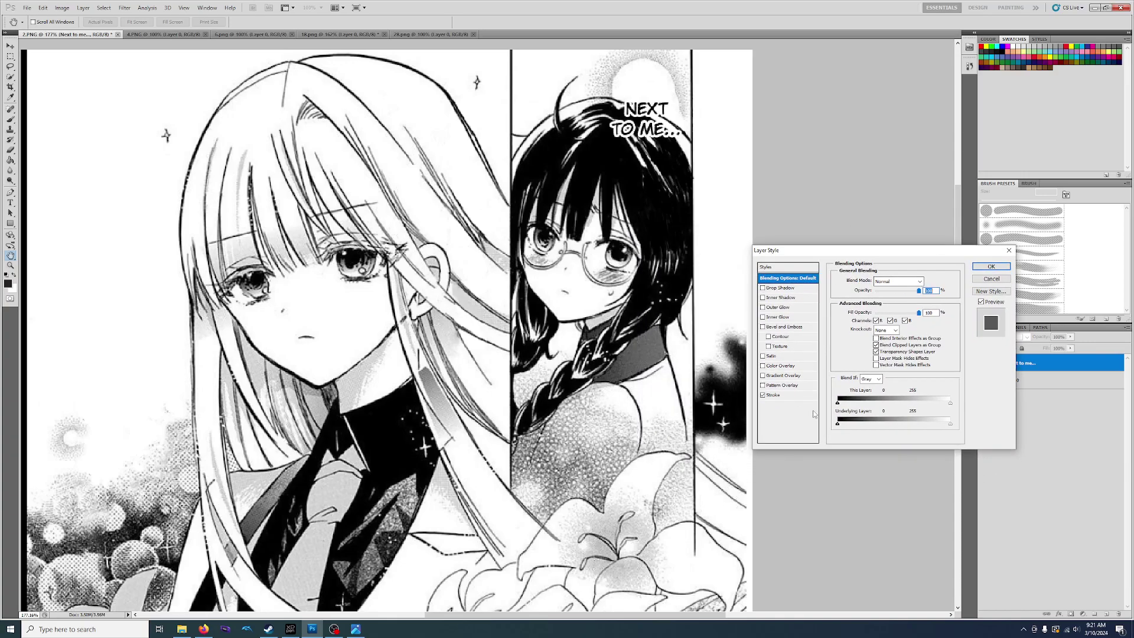
left_click(794, 396)
double_click(917, 280)
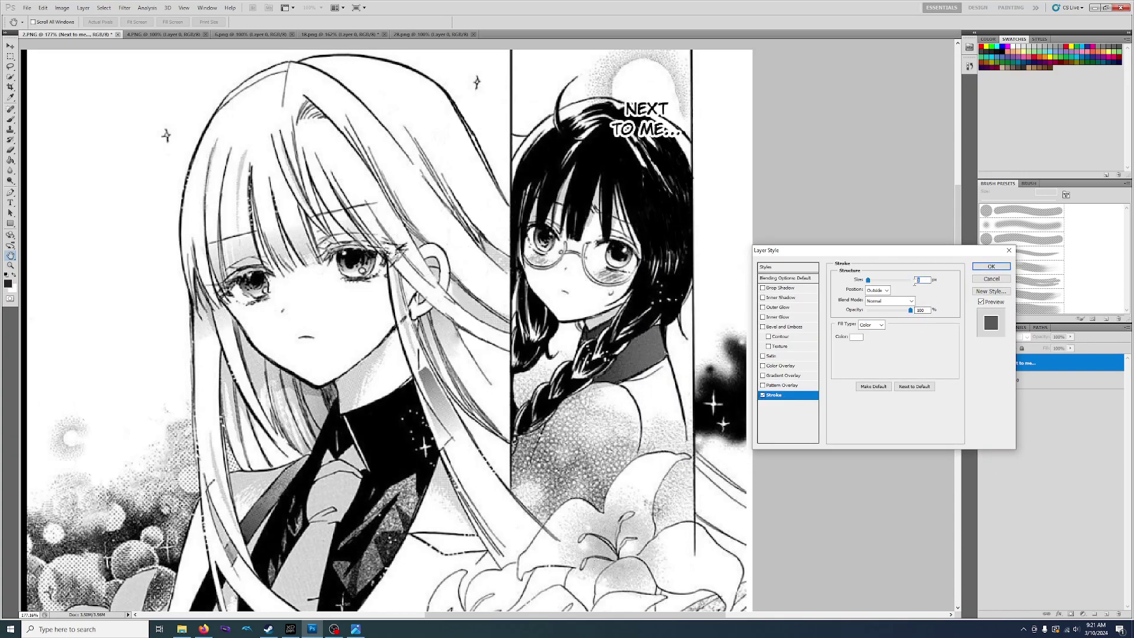
type("4")
left_click(991, 267)
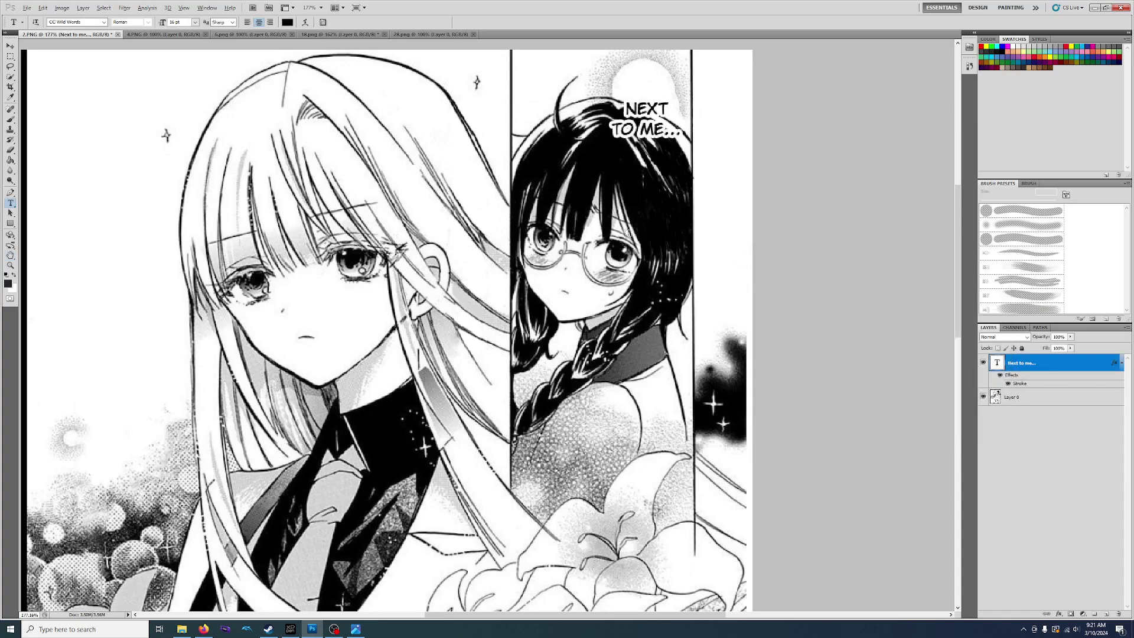
Step: View the page at 100% and increase the font size of the whole "NEXT TO ME..." caption
key("ctrl+1")
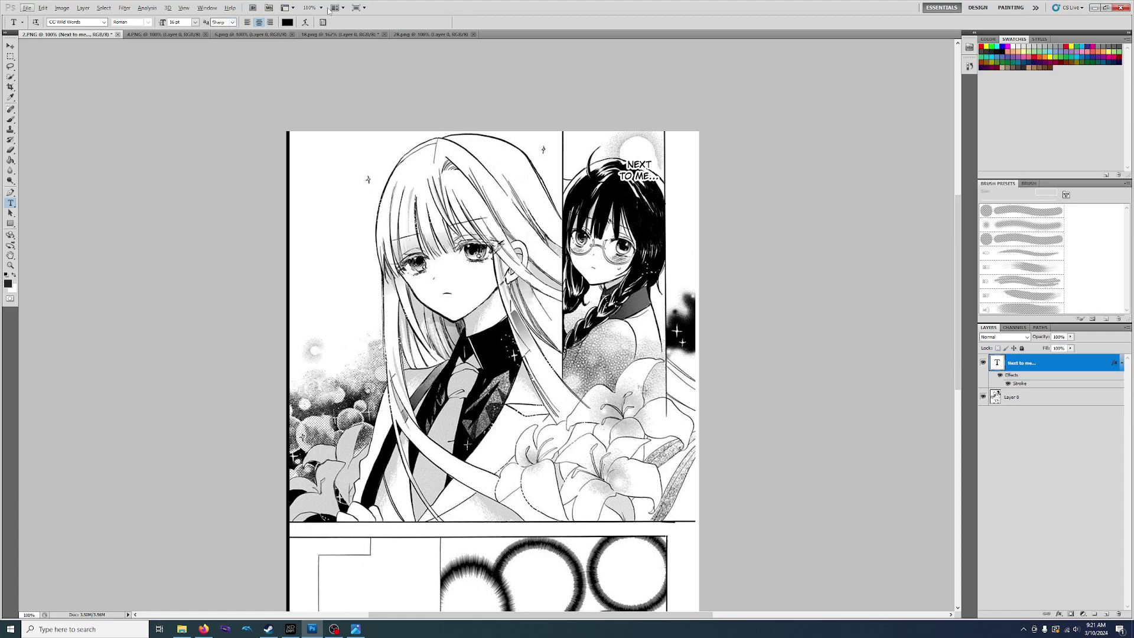
scroll(369, 165, "up", 2)
left_click(624, 213)
key("ctrl+a")
left_click(194, 22)
left_click(193, 118)
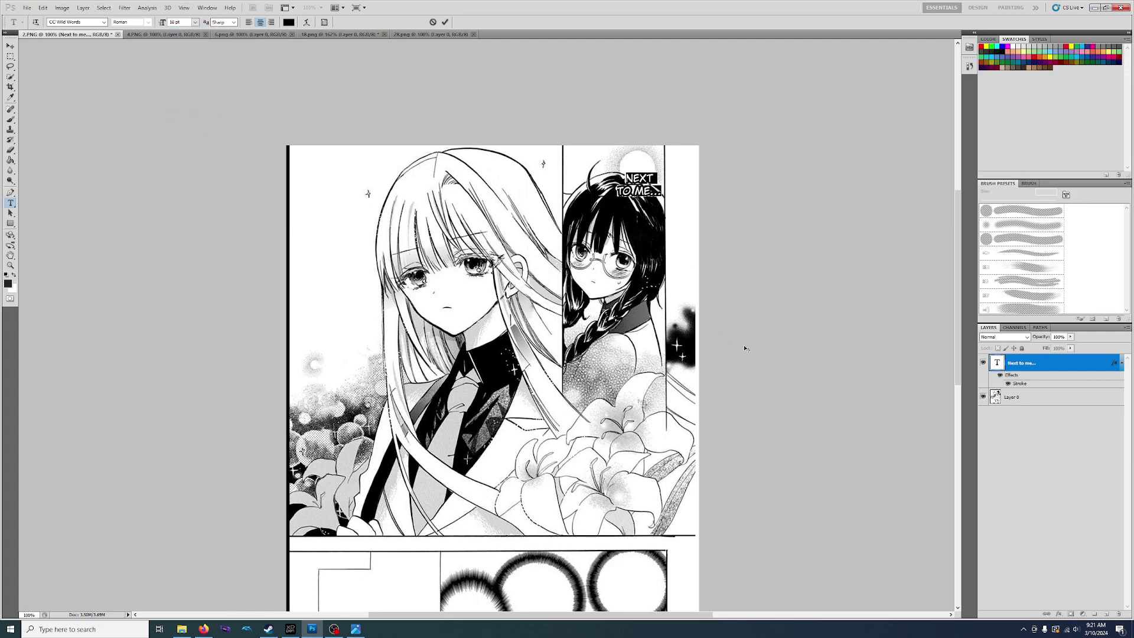
left_click(1013, 452)
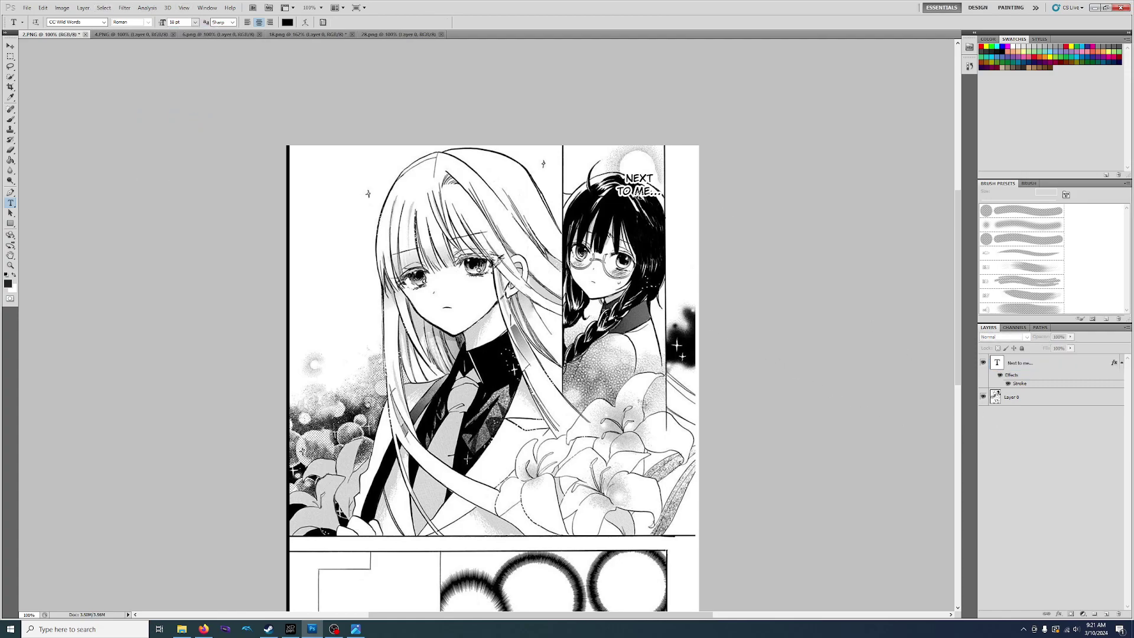
Step: Nudge the "NEXT TO ME..." caption slightly down over the dark-haired girl's hair and commit it
left_click(640, 206)
left_click_drag(640, 208, 641, 218)
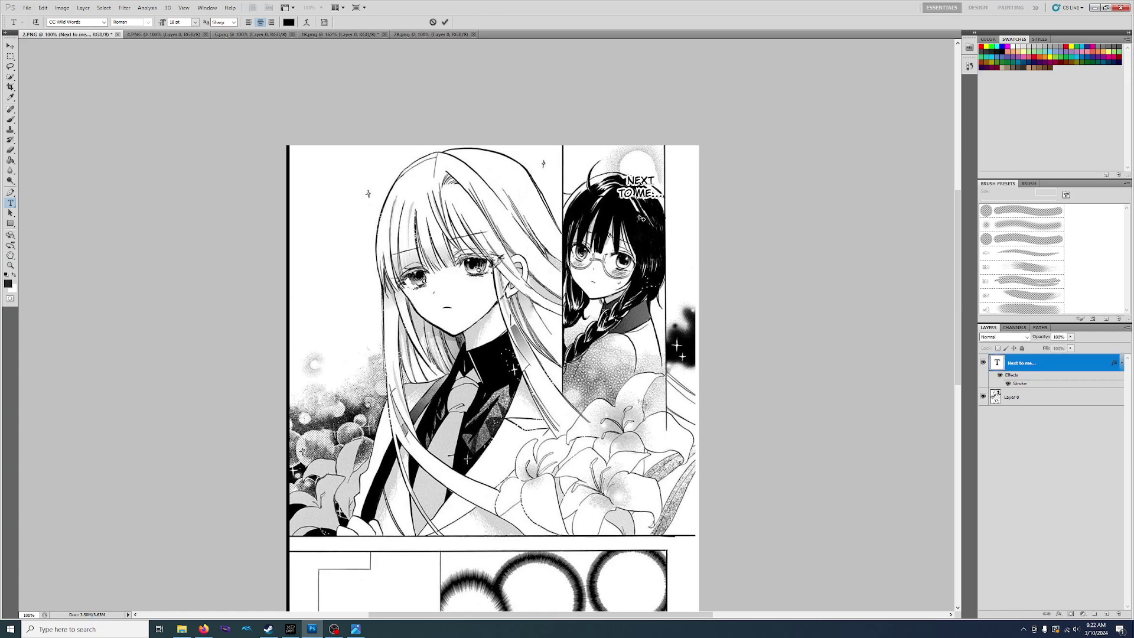
left_click(1083, 528)
Step: Add the three-line caption "IS A PERFECT GIRL" and place it over the light-haired girl's hair beside the panel divider
left_click(524, 203)
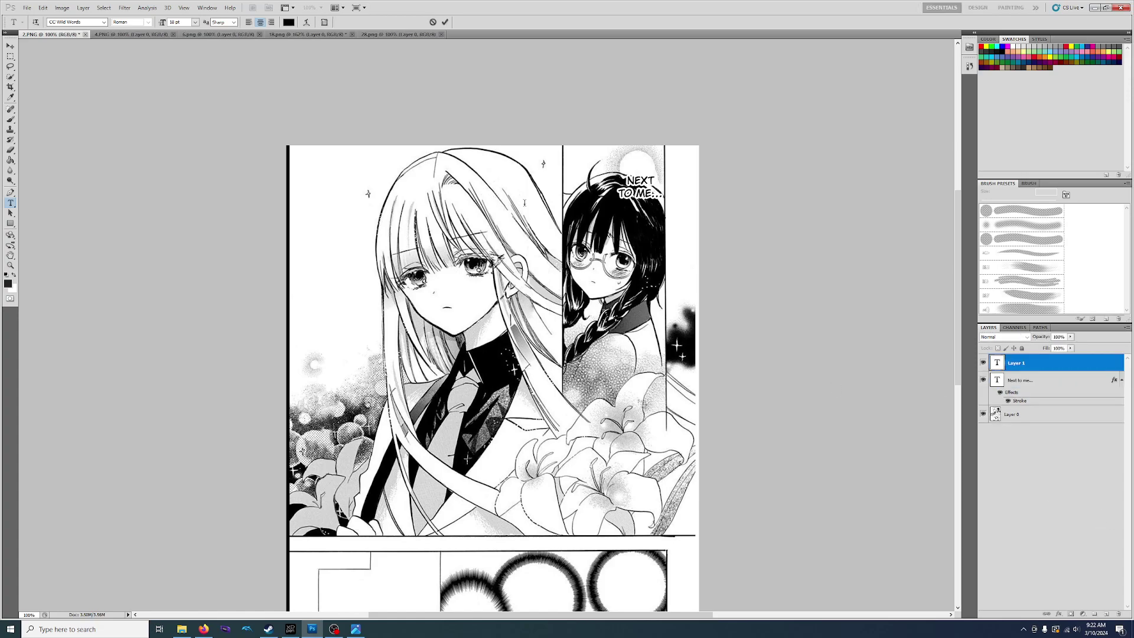
type("is a")
key("Return")
type("perfect")
key("Return")
type("girl")
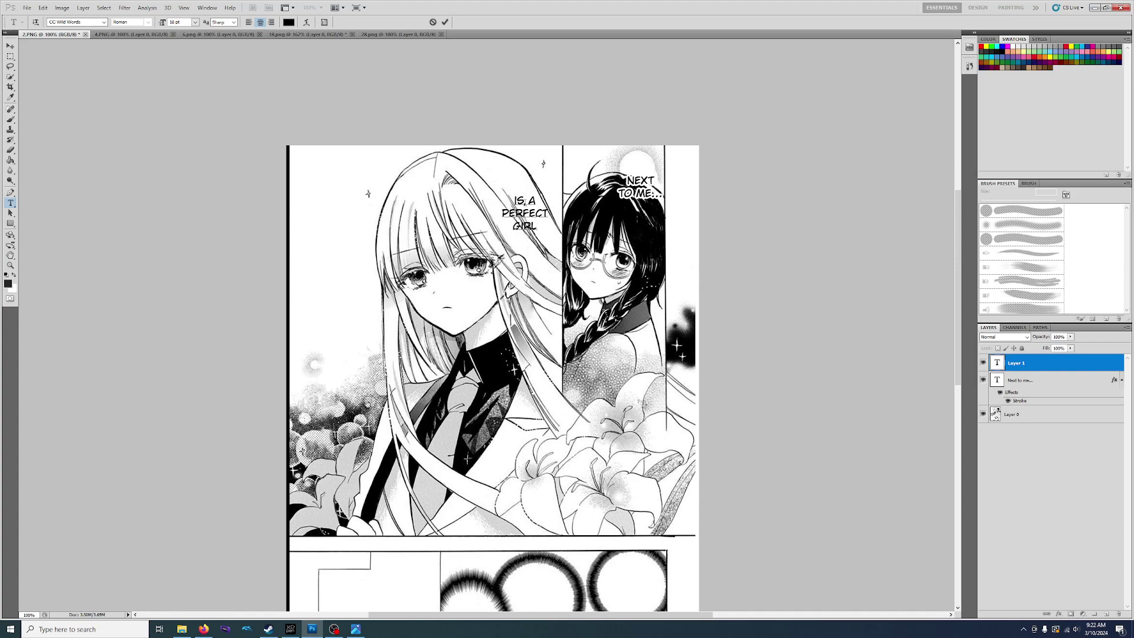
left_click_drag(508, 242, 543, 283)
Step: Apply a 4 px white stroke to the "IS A PERFECT GIRL" text layer
double_click(1085, 363)
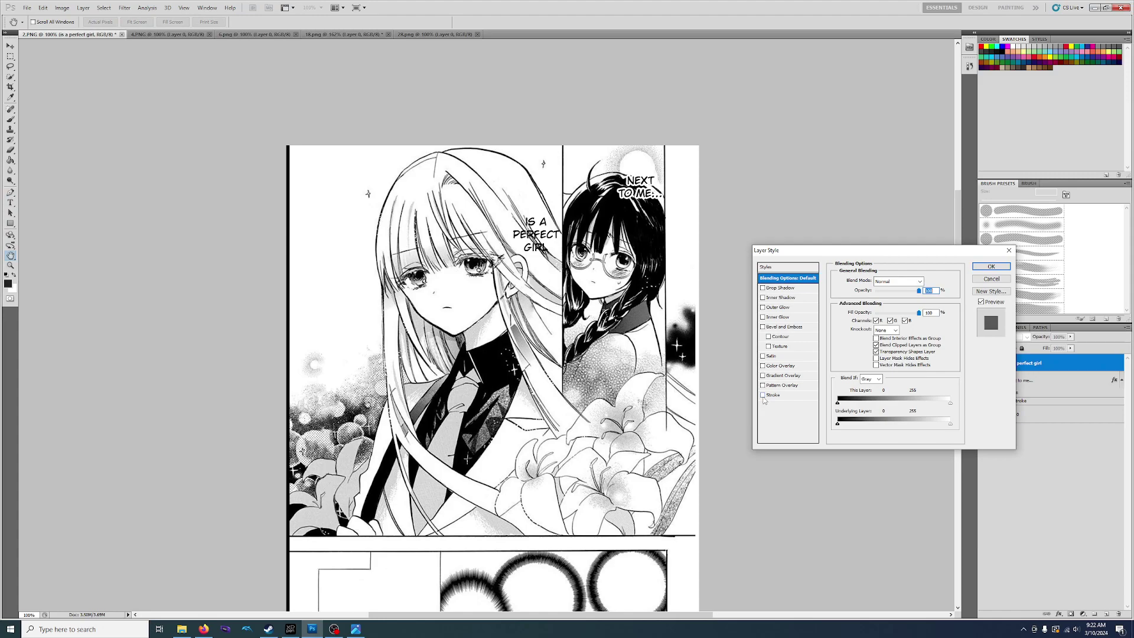
left_click(802, 398)
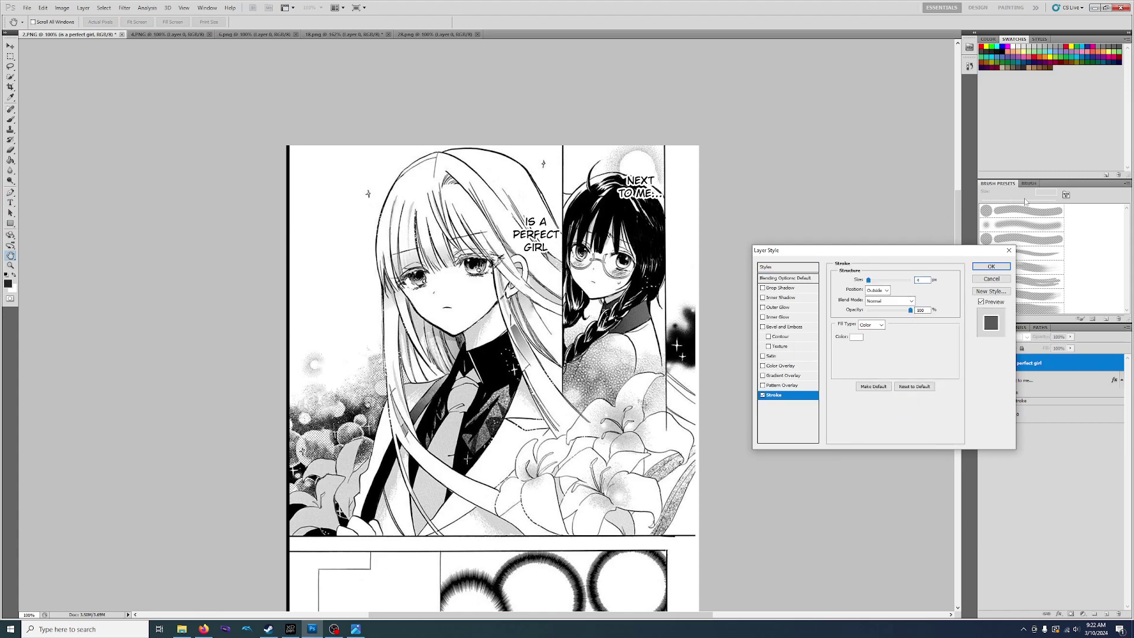
left_click(992, 267)
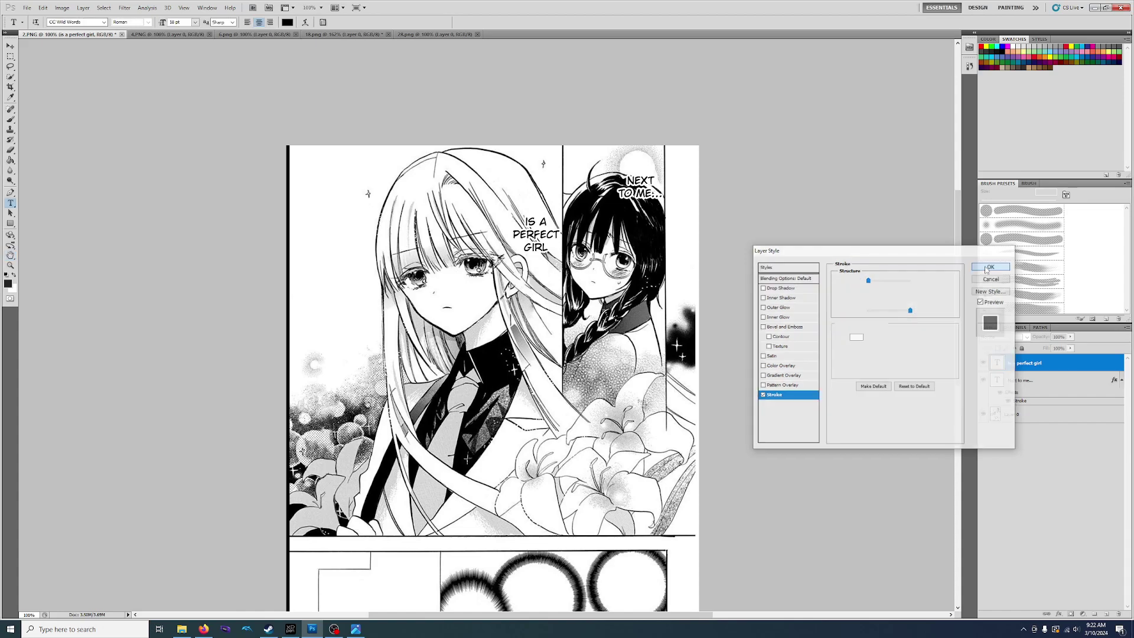
Step: Add the two-line caption "WHO HAS EVERYTHING!" and place it just above the dark bubble pattern beside the light-haired girl
left_click(335, 314)
type("WHO HAS ")
type("EVERYTHING!")
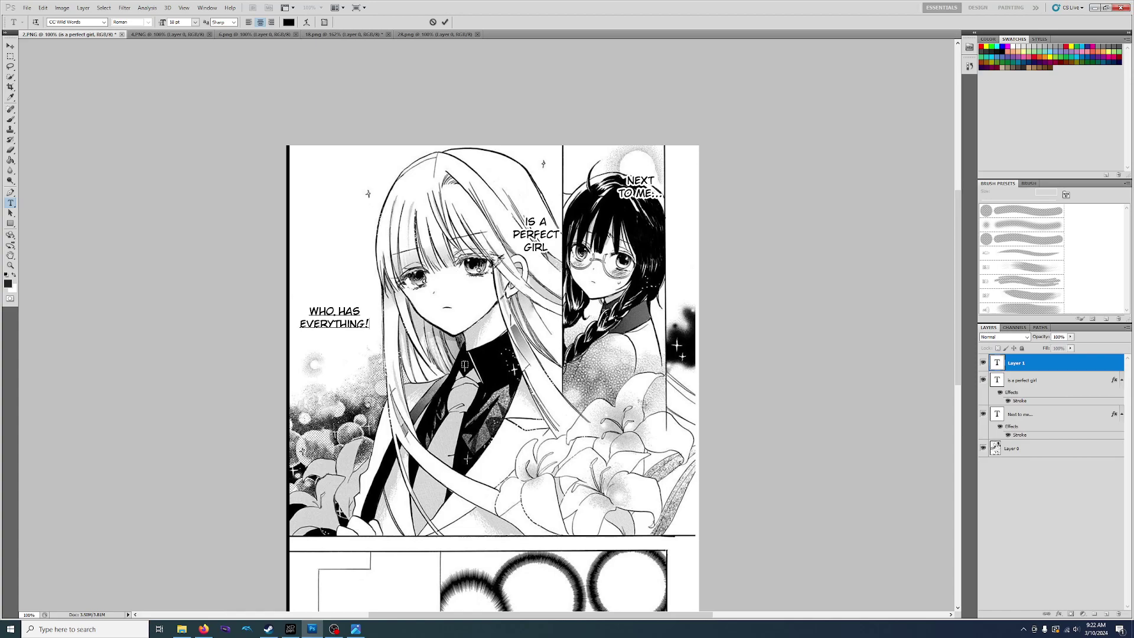
left_click_drag(357, 344, 355, 395)
left_click(1063, 479)
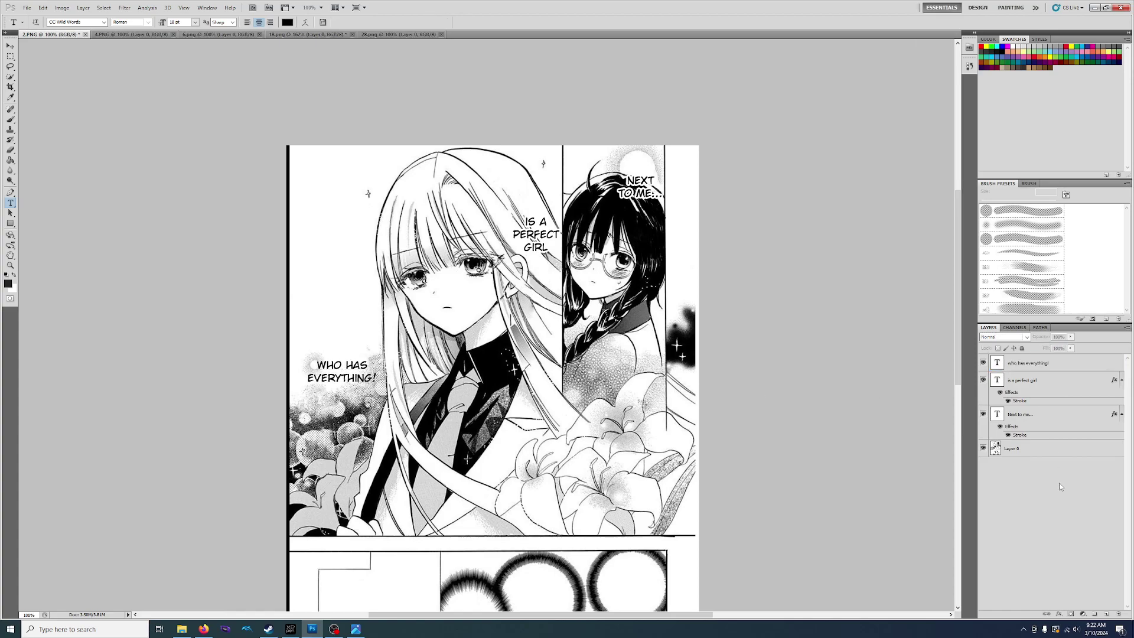
Step: Apply a 4 px white stroke to the "WHO HAS EVERYTHING!" text layer
double_click(1086, 369)
left_click(763, 394)
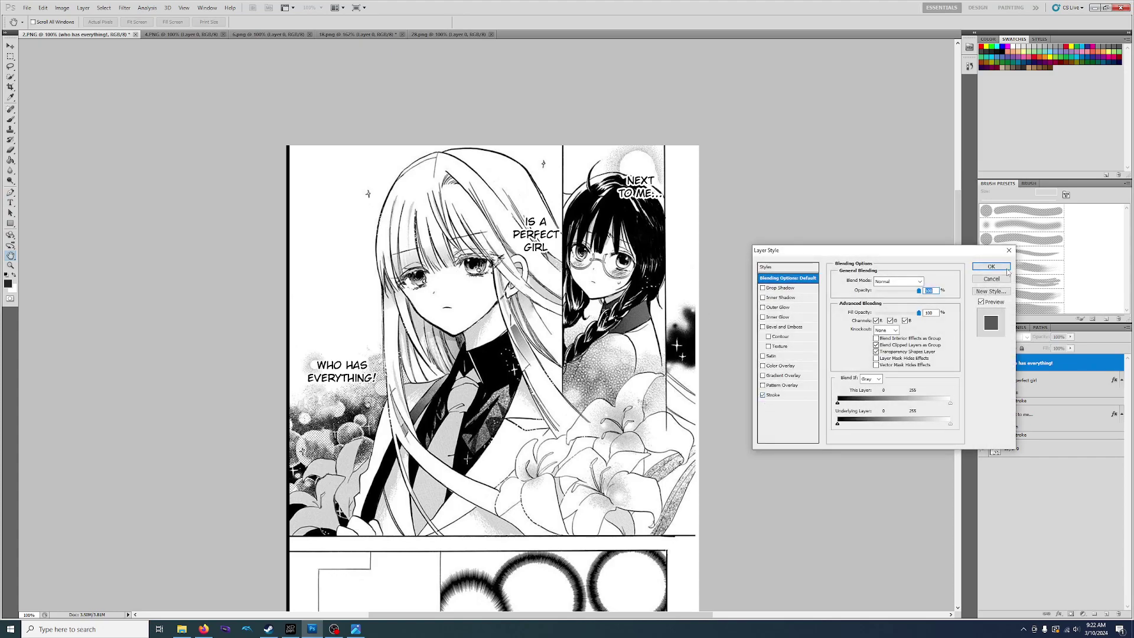
left_click(791, 395)
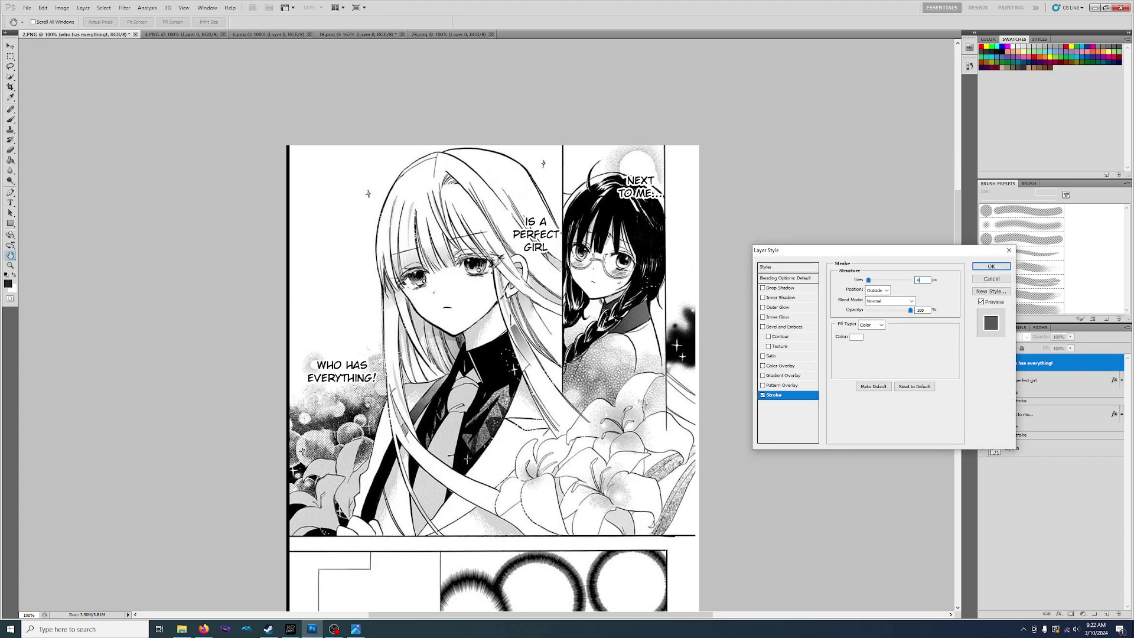
left_click(992, 268)
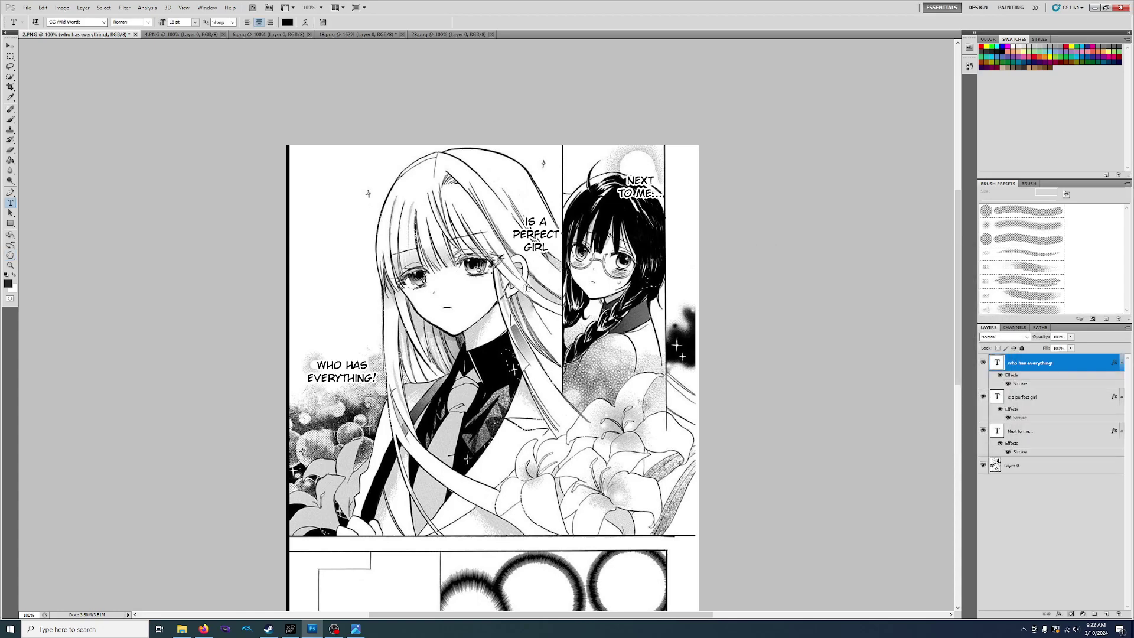
Step: Add the two-line text "SHE'S BEAUTIFUL!" and centre it in the rightmost round bubble of the lower panel
scroll(505, 261, "down", 3)
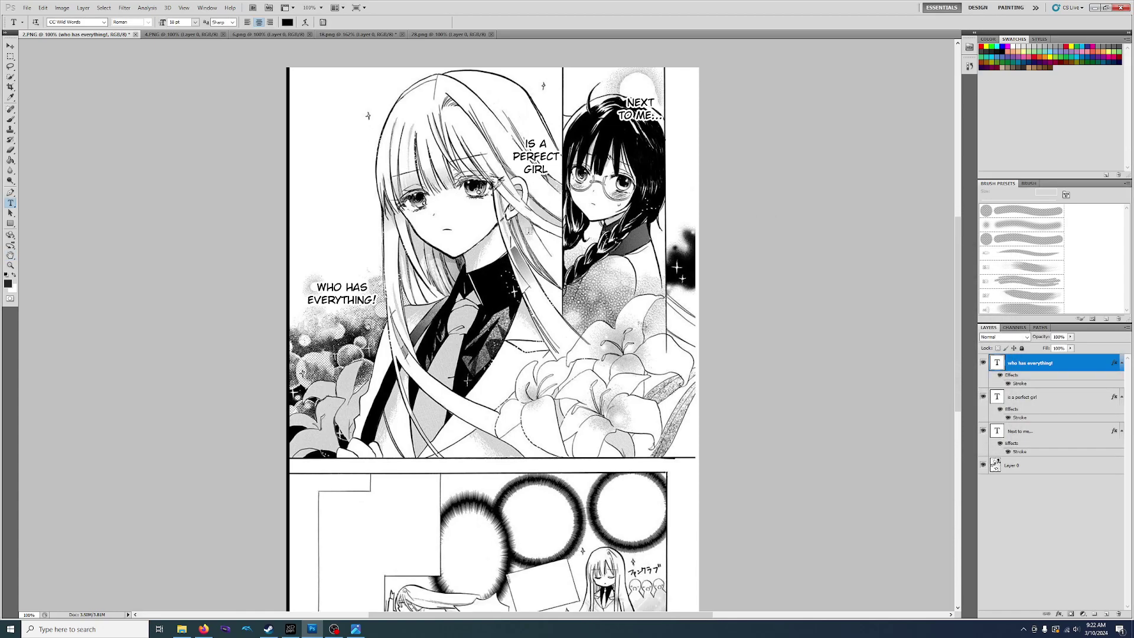
scroll(528, 230, "down", 5)
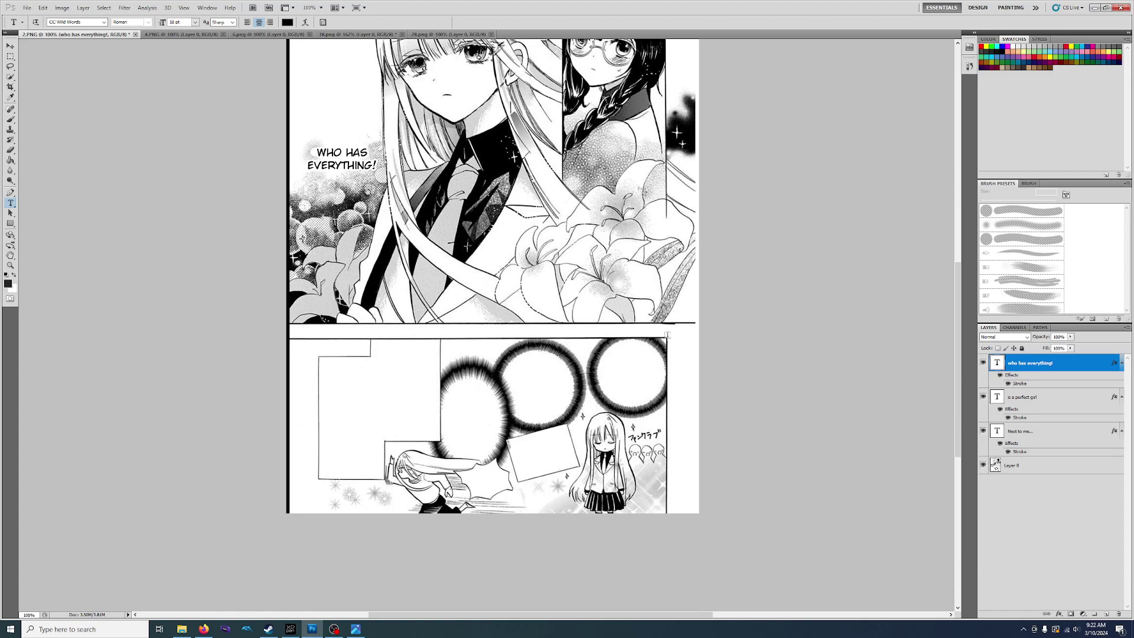
left_click(626, 363)
type("She's")
key("Return")
type("beautiful!")
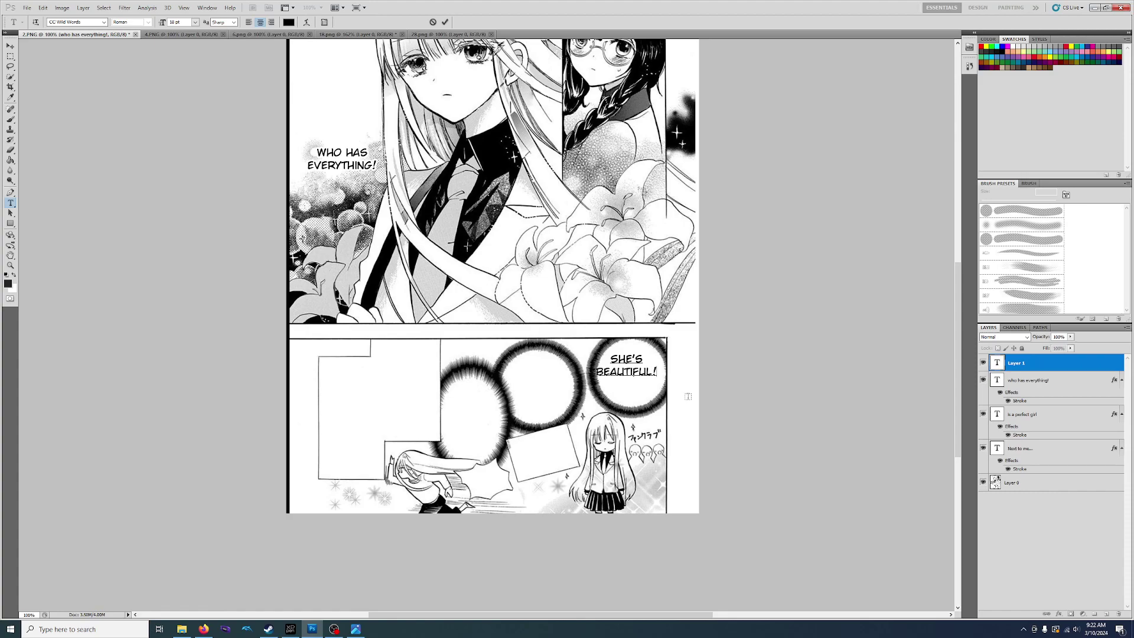
left_click_drag(603, 404, 623, 409)
Step: Select all of the "SHE'S BEAUTIFUL!" text, try anti-aliasing None, and set it to Strong
key("ctrl+a")
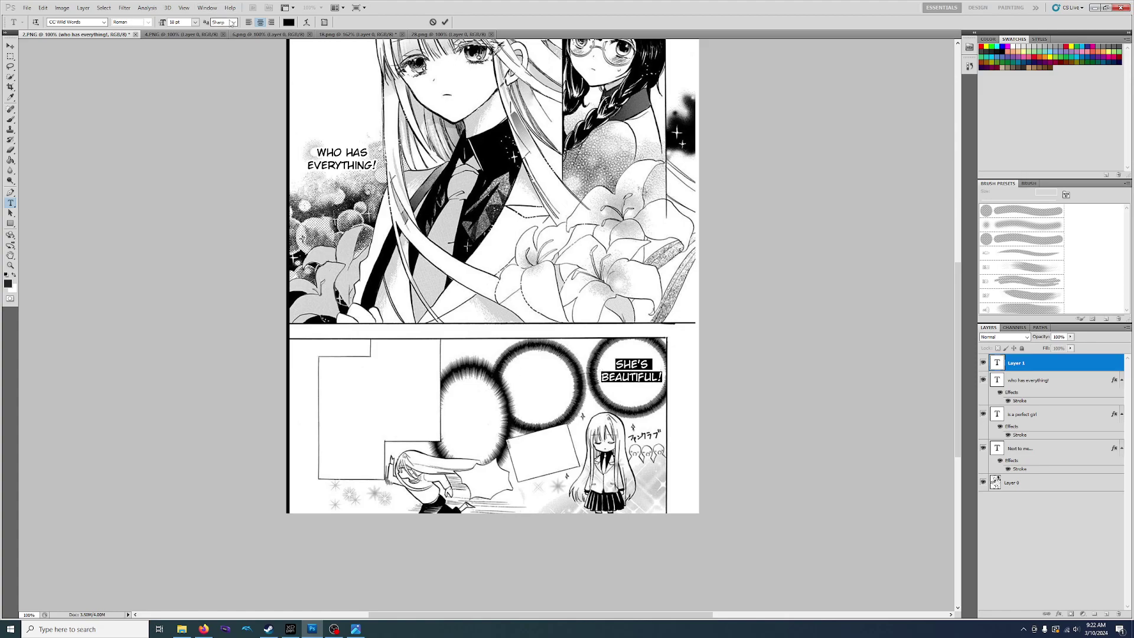
left_click(234, 22)
left_click(227, 30)
left_click(231, 22)
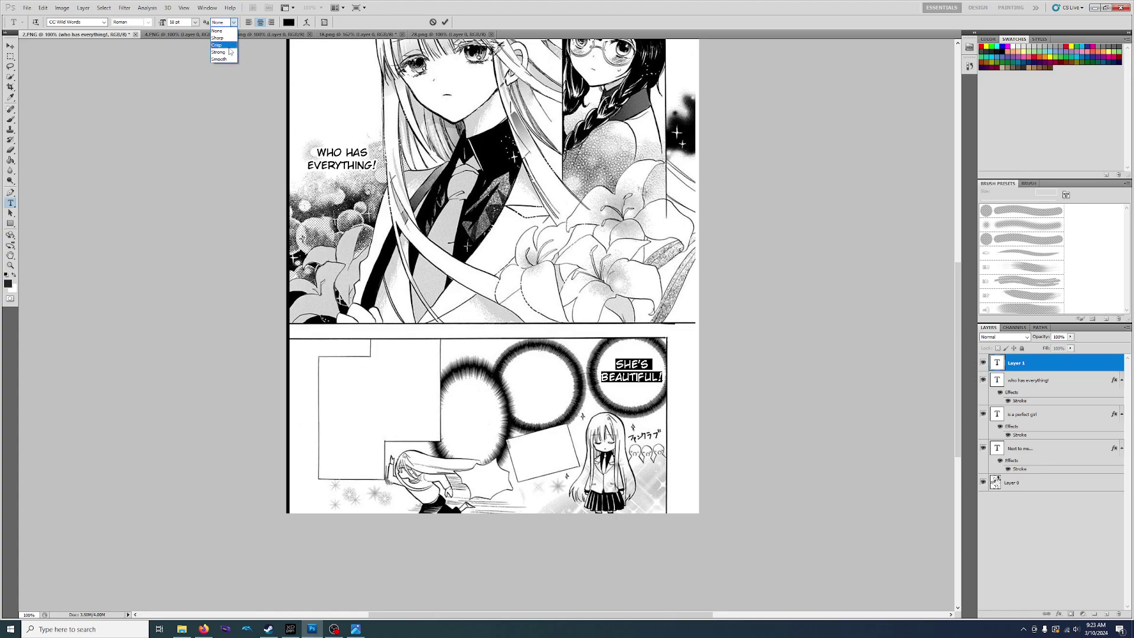
left_click(228, 53)
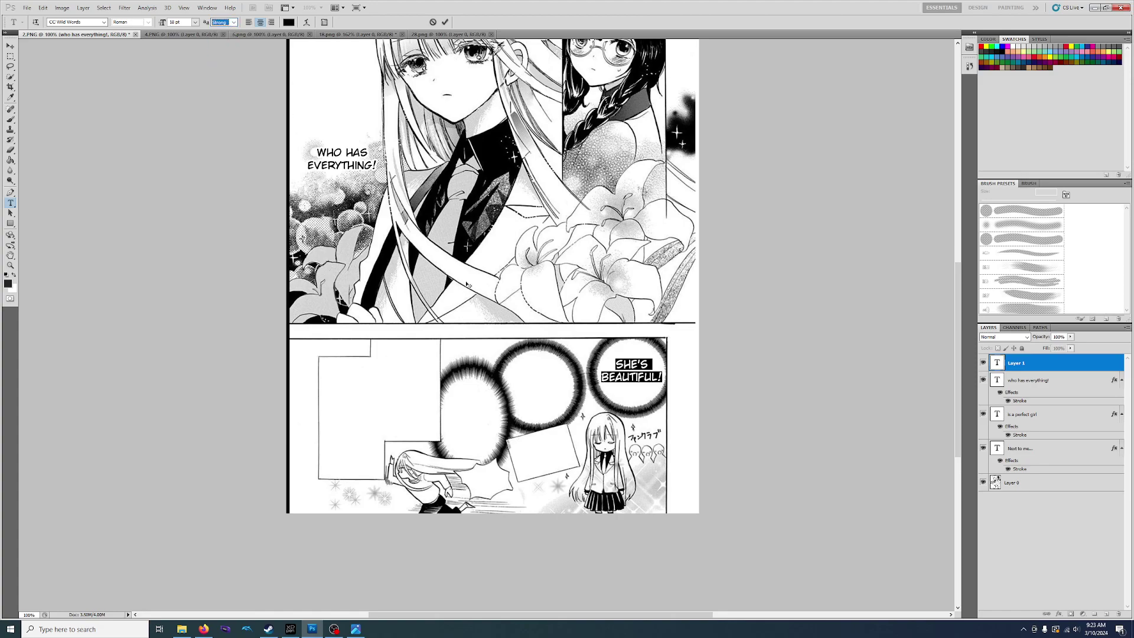
Step: Set the anti-aliasing of all the "SHE'S BEAUTIFUL!" text to Sharp and finish editing it
left_click(626, 365)
key("ctrl+a")
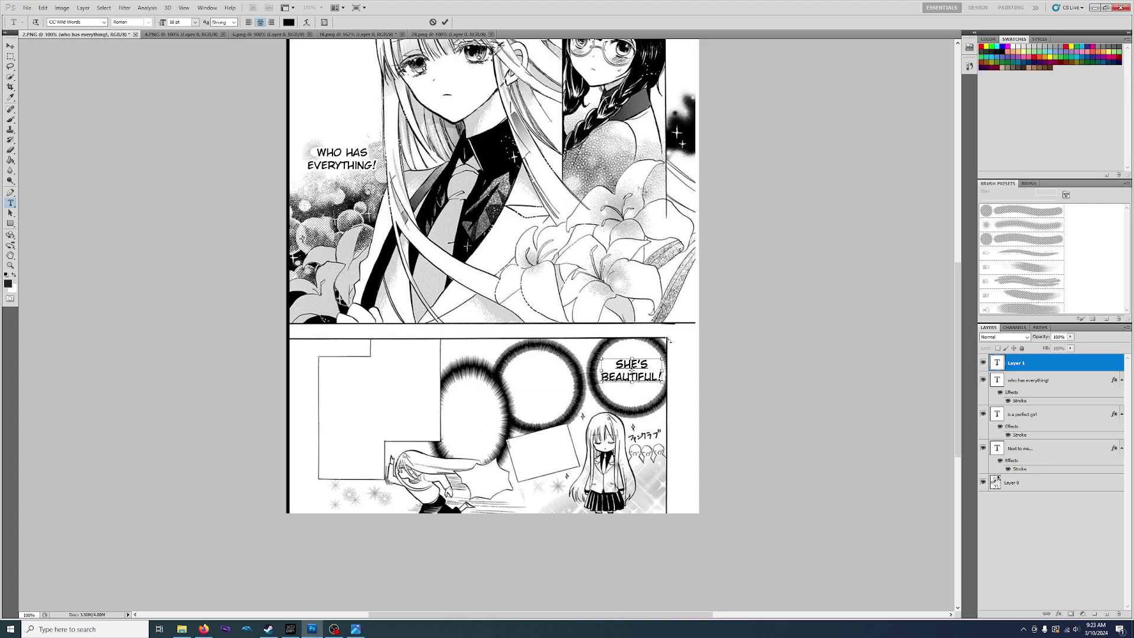
left_click(233, 23)
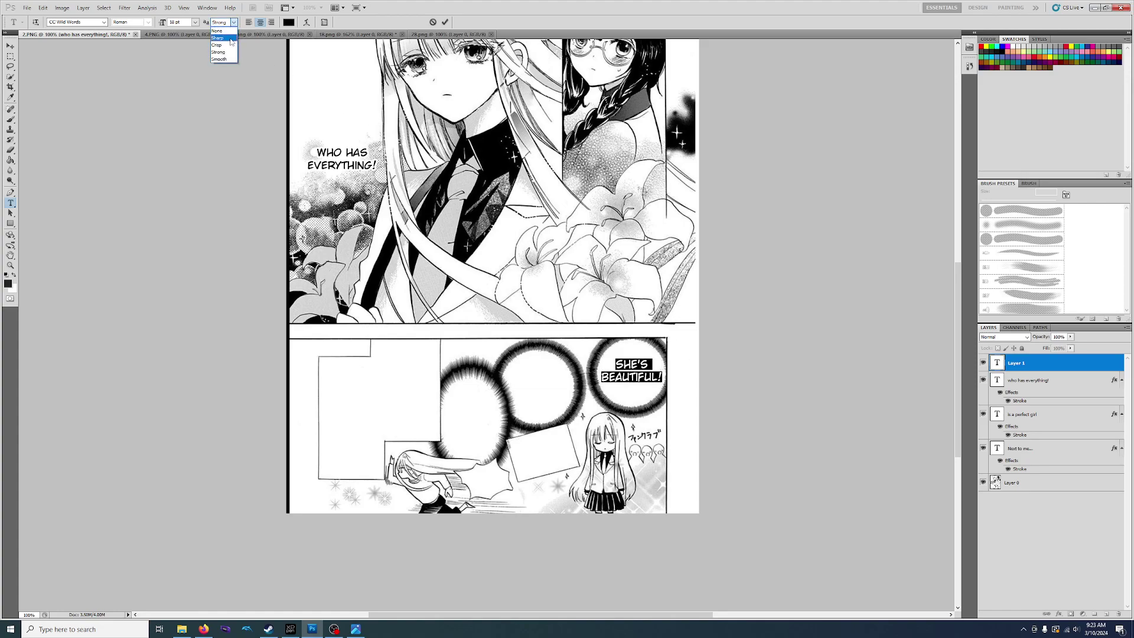
left_click(230, 37)
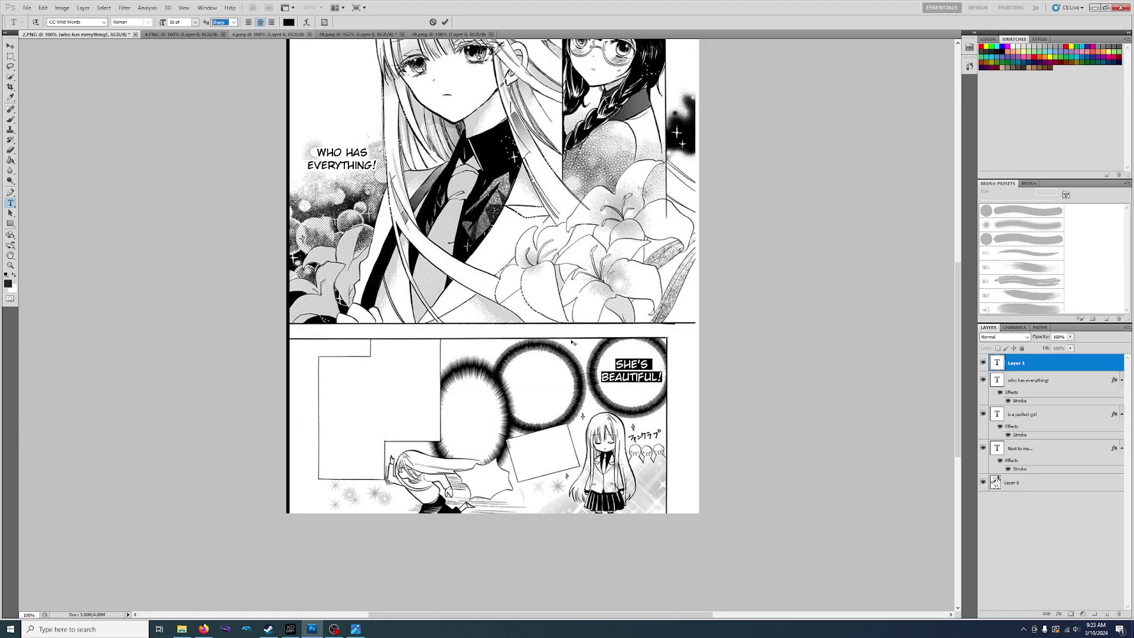
left_click(634, 366)
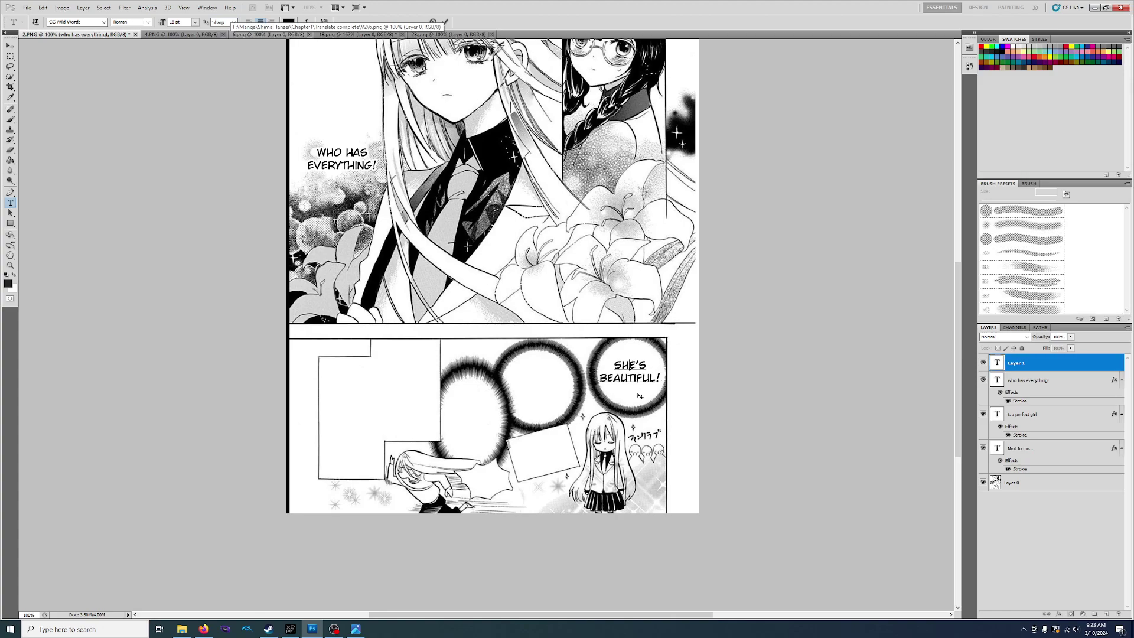
key("ctrl+Return")
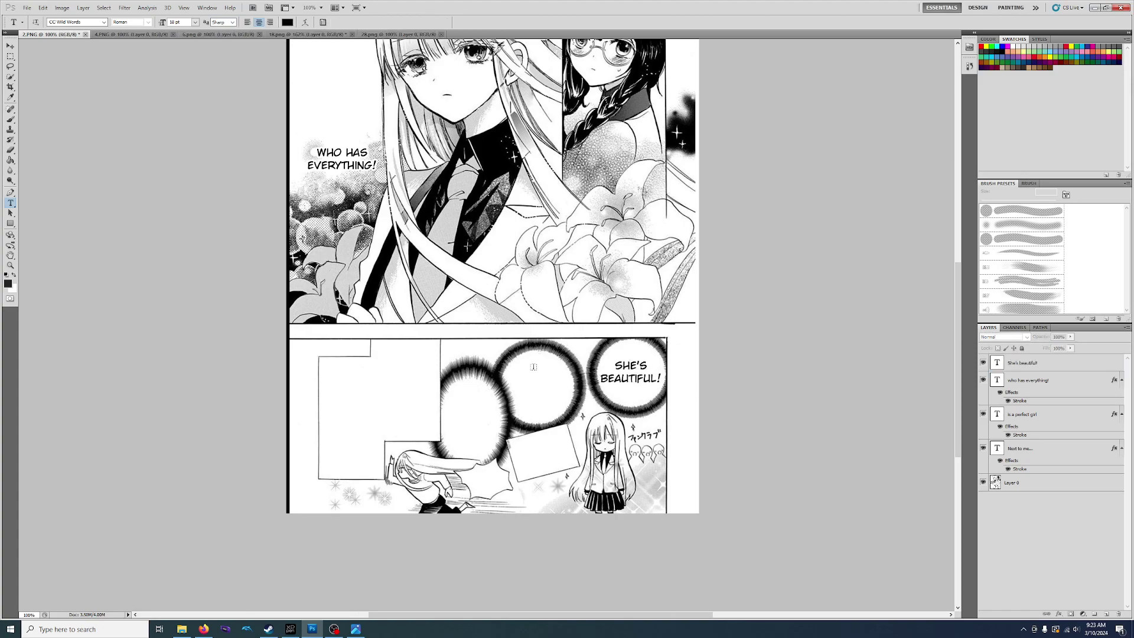
Step: Add the two-line text "SHE'S SMART!" and centre it in the middle round bubble of the lower panel
left_click(537, 377)
type("She's")
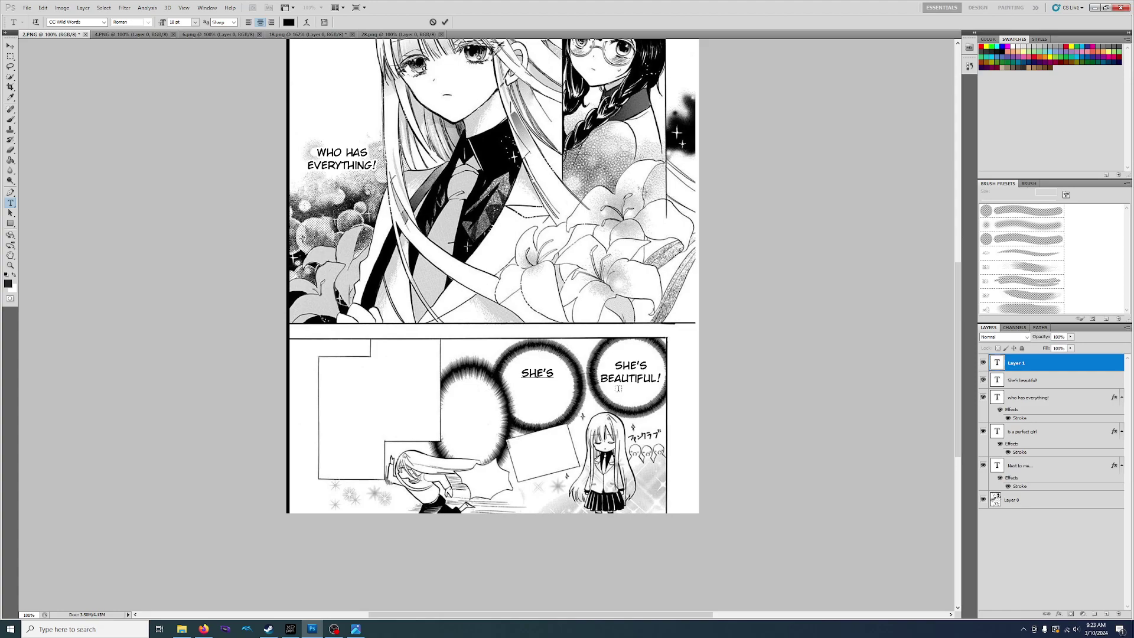
type("Smart!")
left_click_drag(543, 413, 543, 418)
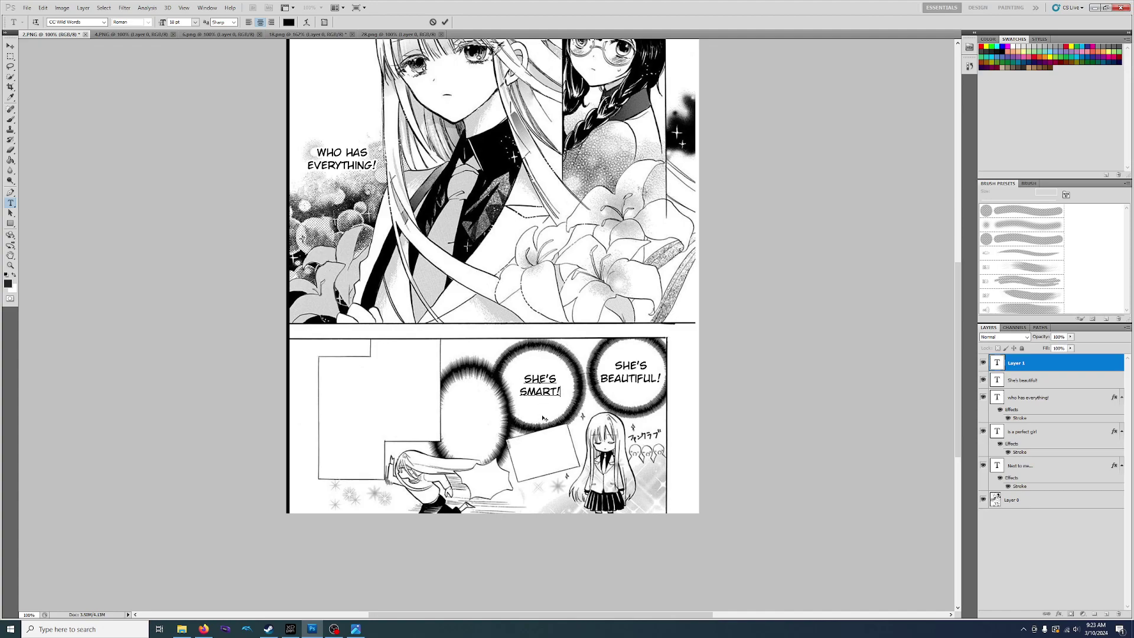
Step: Add the two-line text "SHE'S ATHLETIC!" and centre it in the spiky oval bubble of the lower panel
left_click(468, 408)
type("She's")
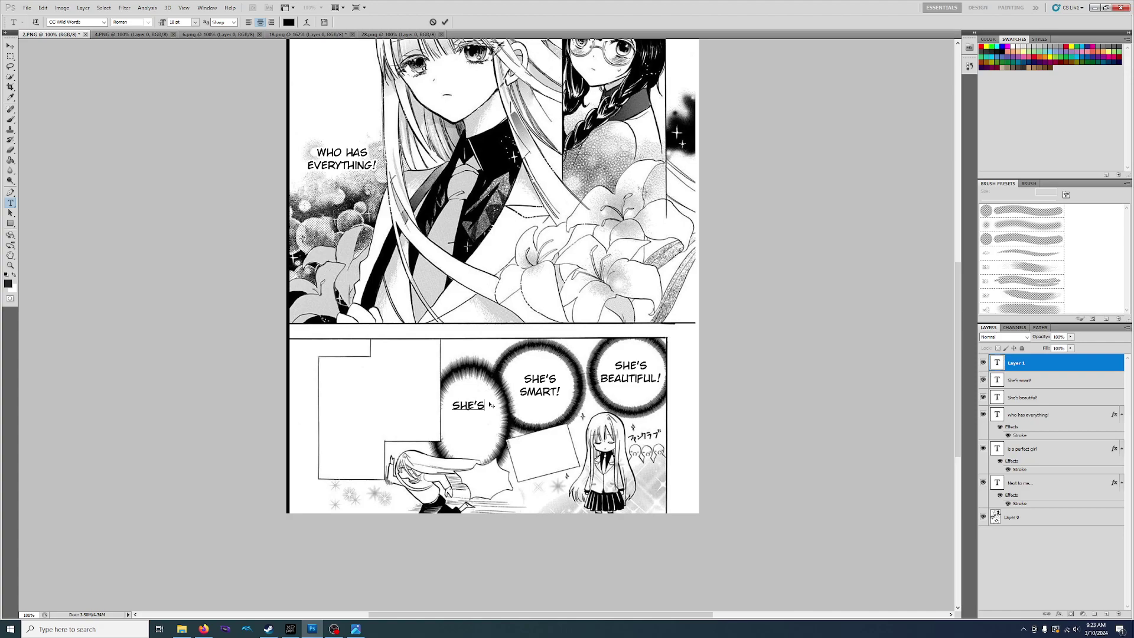
key("Return")
type("Athletic!")
left_click_drag(487, 452, 490, 457)
Step: Add the caption "MY OLDER SISTER YURI, WHO OVERWHELMS OTHERS," on five lines in the upper part of the lower panel's stepped caption box
left_click(399, 364)
type("My older")
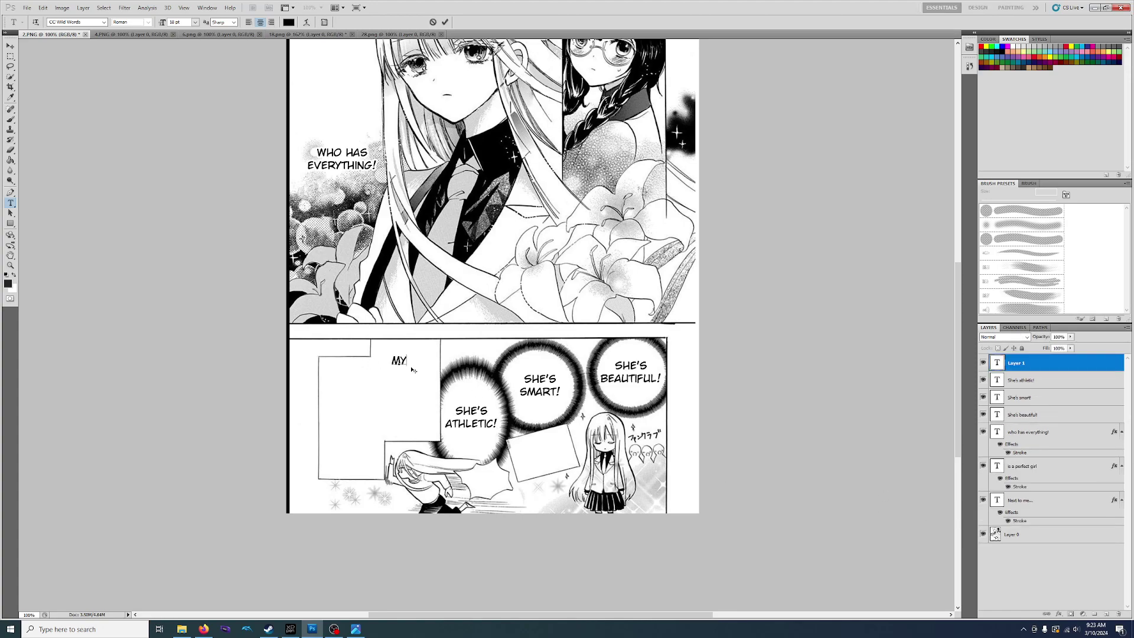
key("Return")
type("sister,")
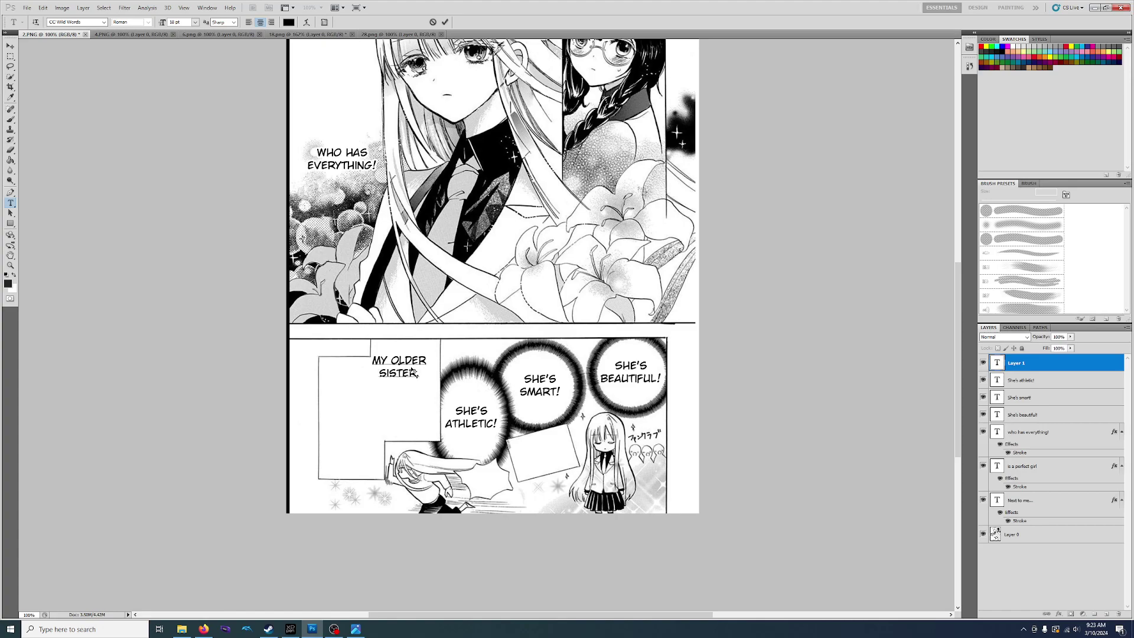
key("BackSpace")
type("YURI, WHO")
key("Return")
type("OVERWS")
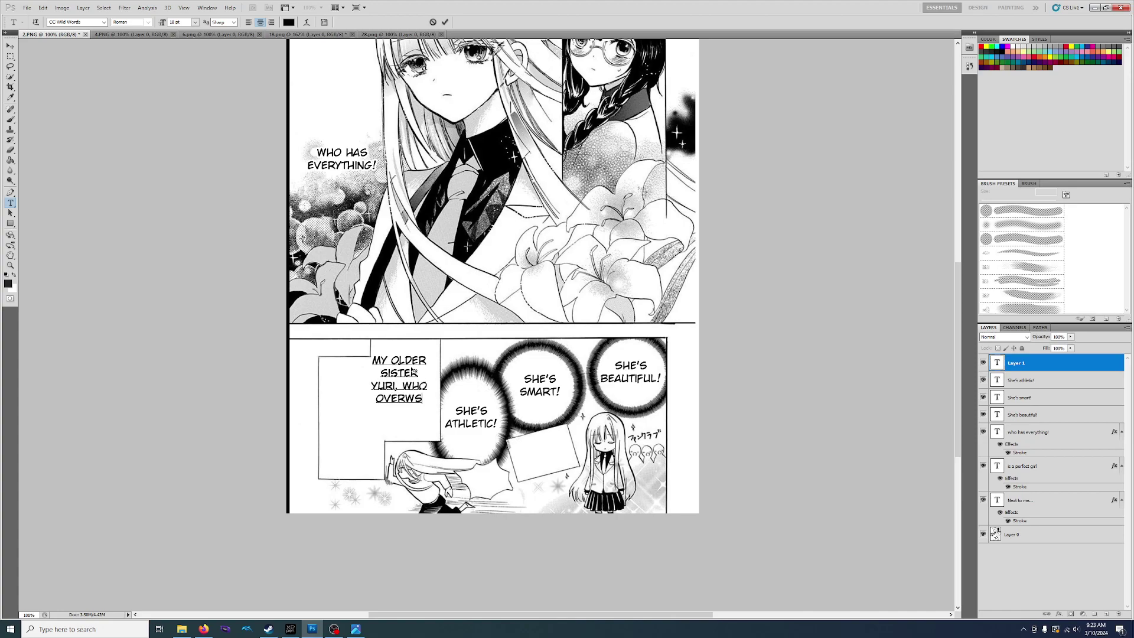
key("BackSpace")
type("HELMS E")
key("BackSpace")
type("OTHERS.")
left_click_drag(403, 439, 407, 432)
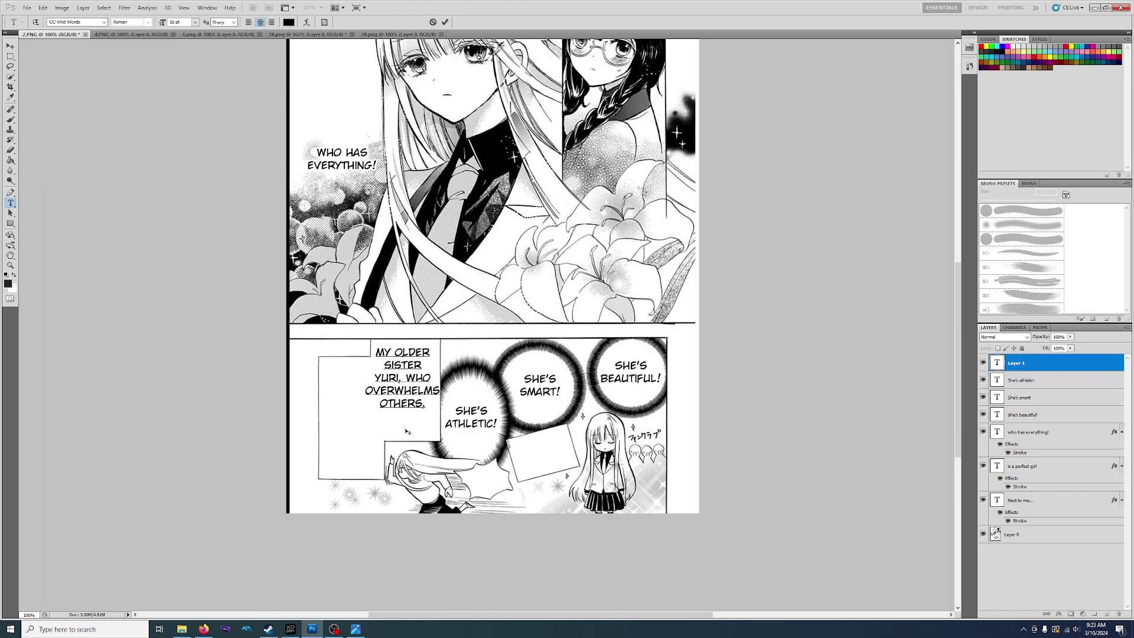
Step: Rebreak the caption as "MY OLDER / SISTER YURI, / WHO OVER- / WHELMS / OTHERS," and reposition it clear of the neighbouring oval bubble
type("-")
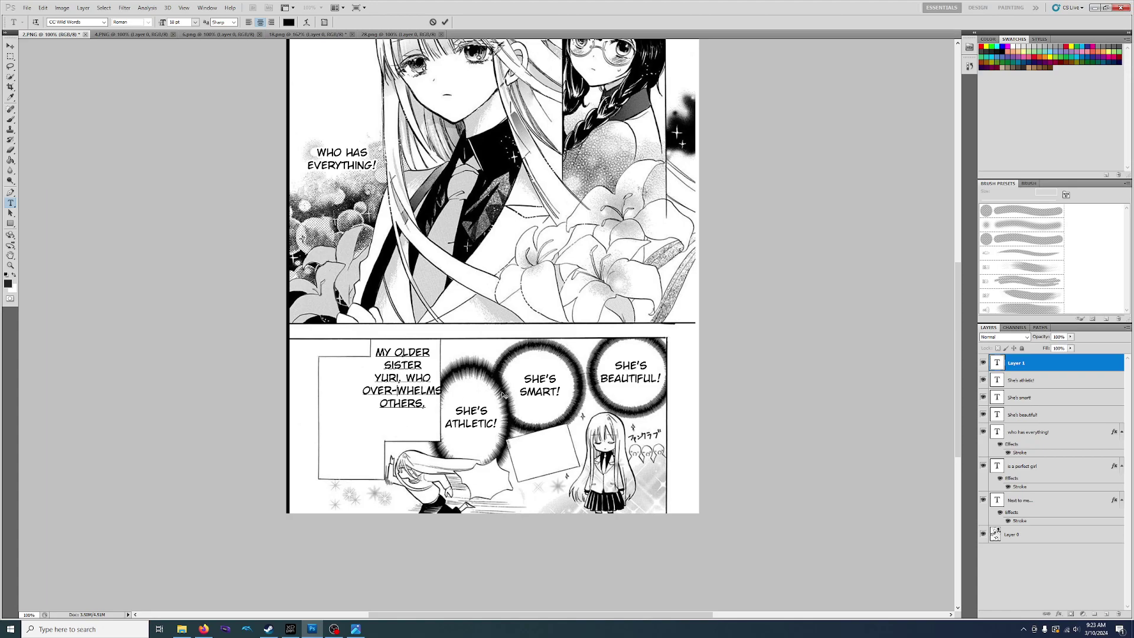
key("ctrl+Return")
left_click(402, 391)
key("Return")
key("BackSpace")
key("Return")
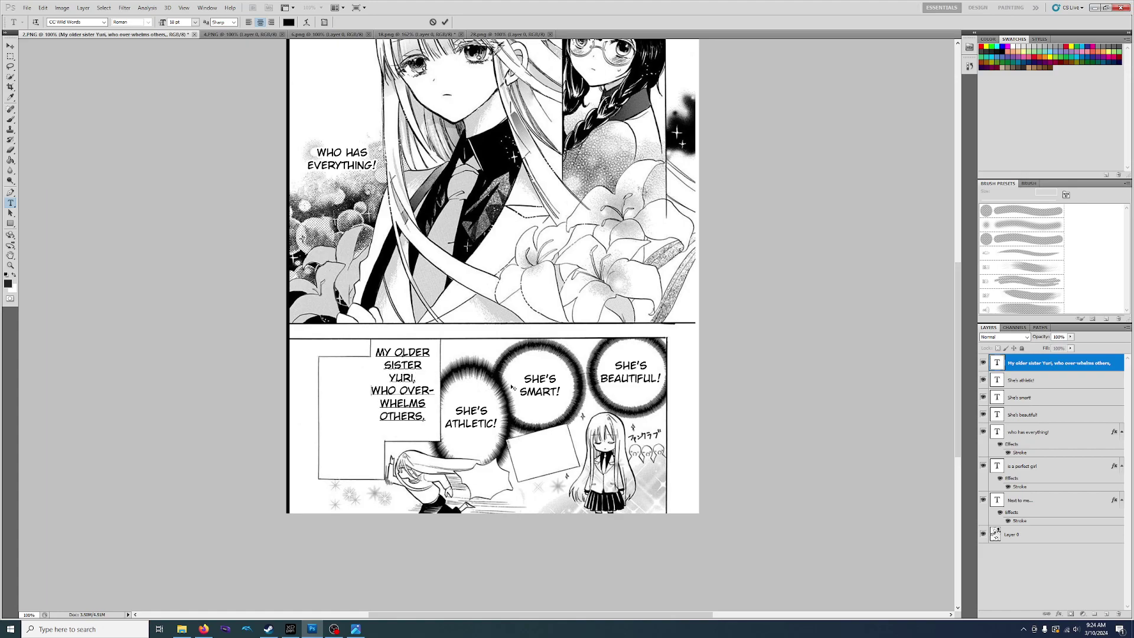
key("BackSpace")
left_click_drag(402, 423, 405, 431)
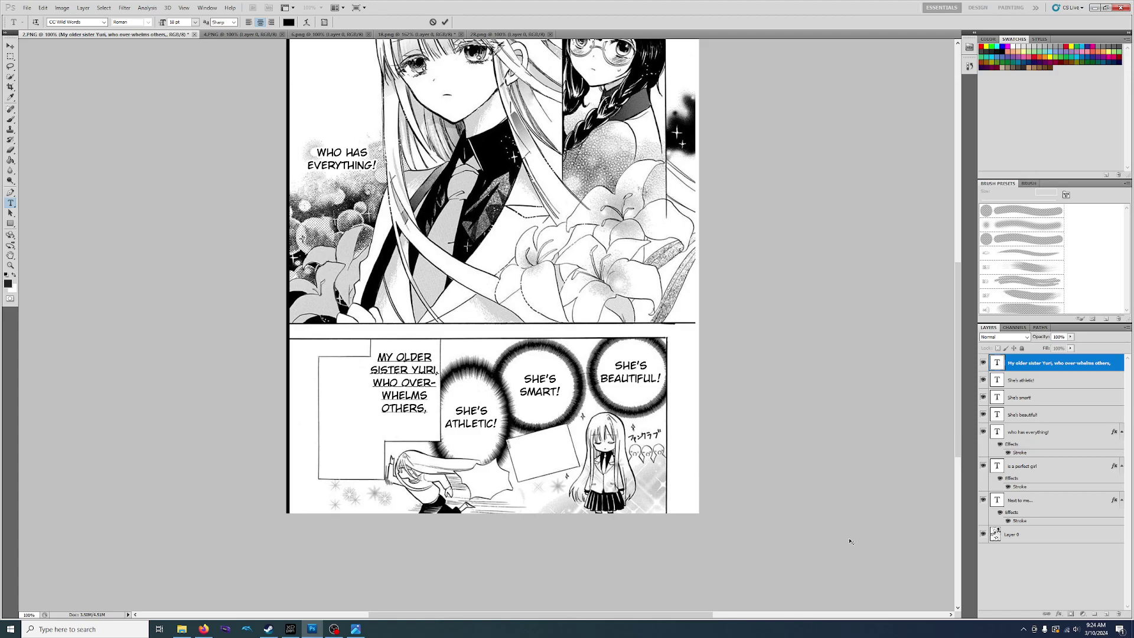
left_click(1016, 565)
Step: Add the four-line caption "IS SOME- / ONE I'M / PROUD / OF." in the lower corner of the stepped caption box
left_click(349, 409)
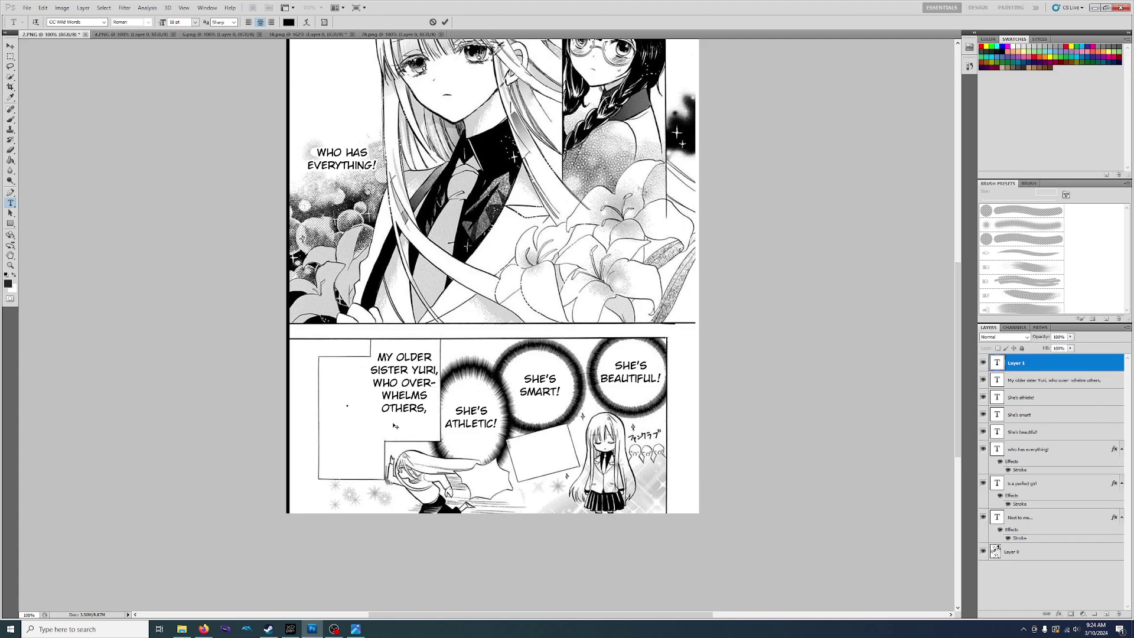
type("is some-one i'm")
key("Return")
type("proud")
key("Return")
type("of.")
left_click_drag(344, 420, 348, 435)
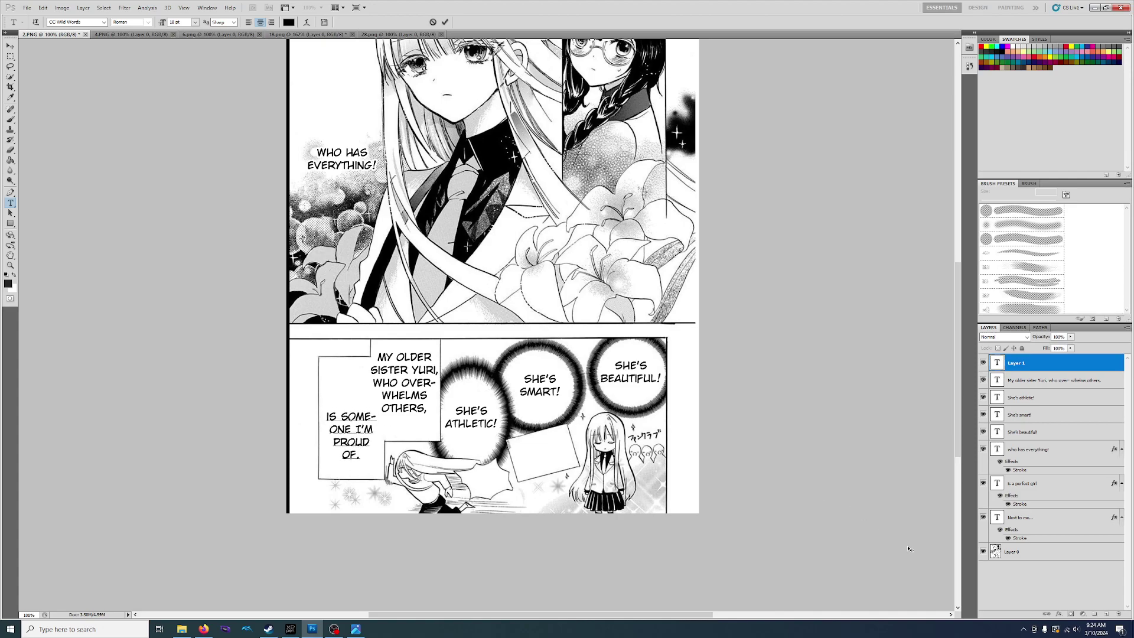
key("ctrl+Return")
Step: Using the Zud Juice type preset, add the two-line text "SO FAST!" above Layer 0 in the small jagged bubble beside the running girl
left_click(1028, 552)
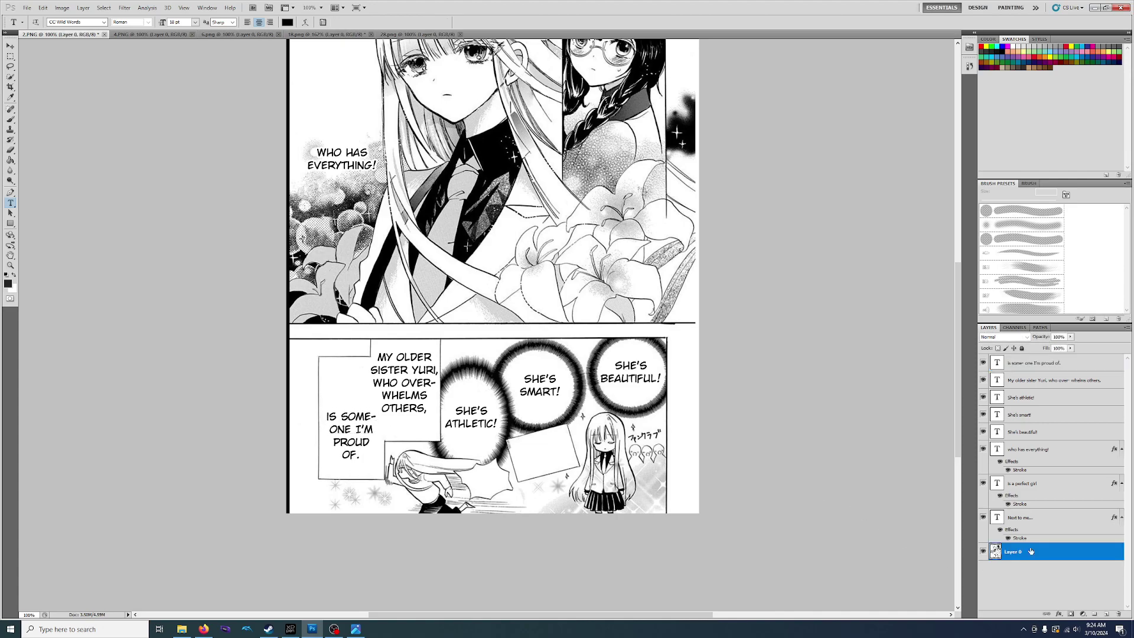
left_click(23, 22)
left_click(66, 73)
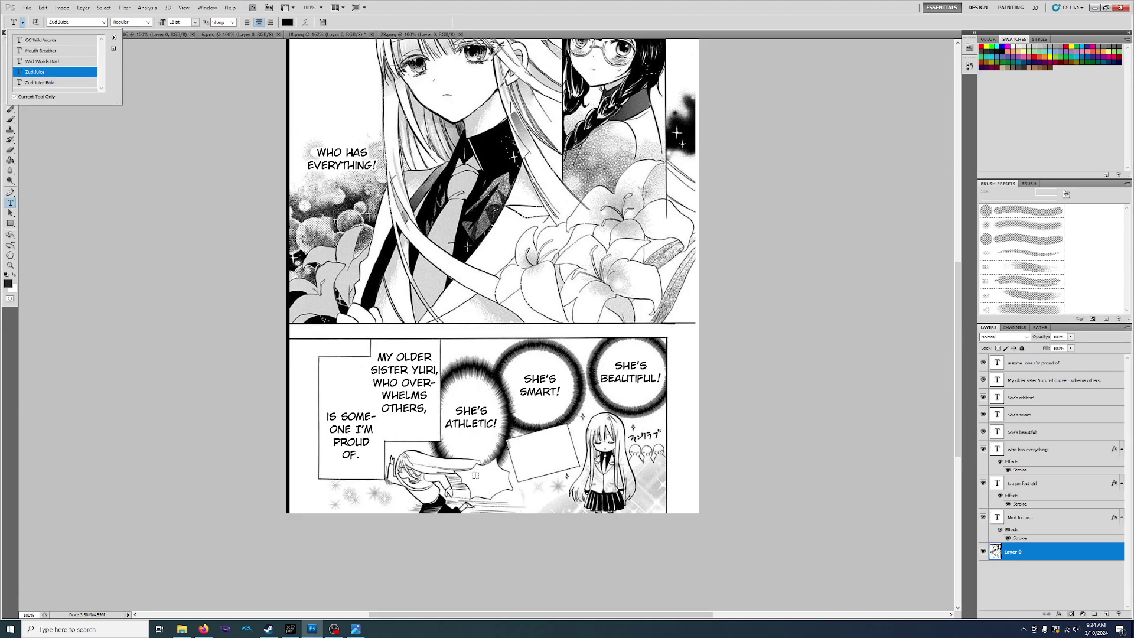
left_click(485, 482)
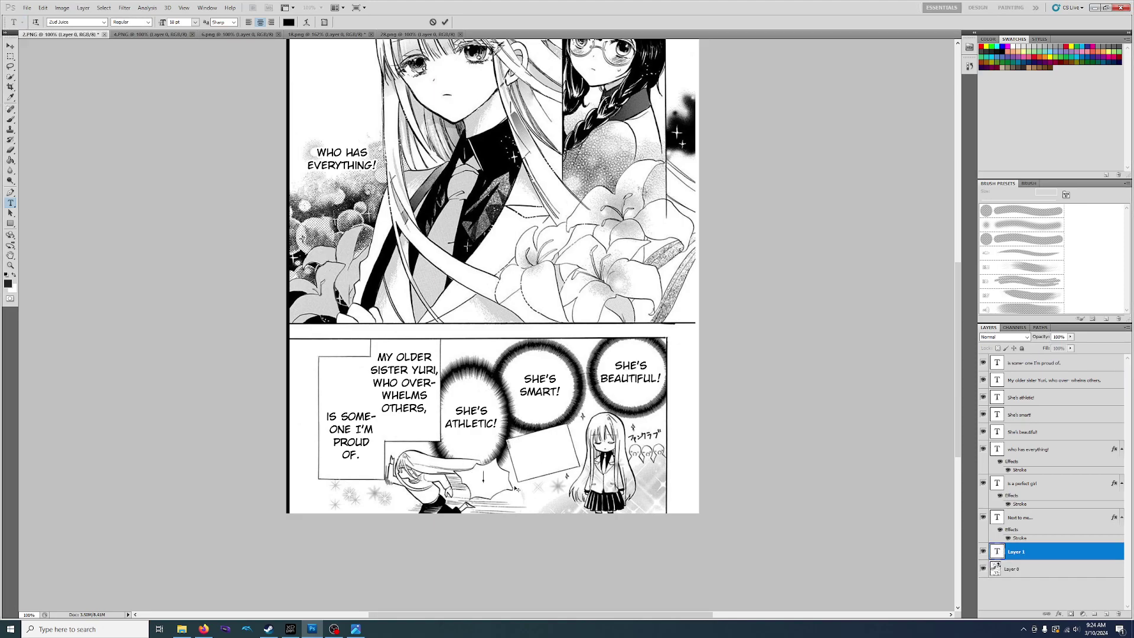
type("SoFAST!")
left_click_drag(498, 520, 495, 517)
left_click(1086, 591)
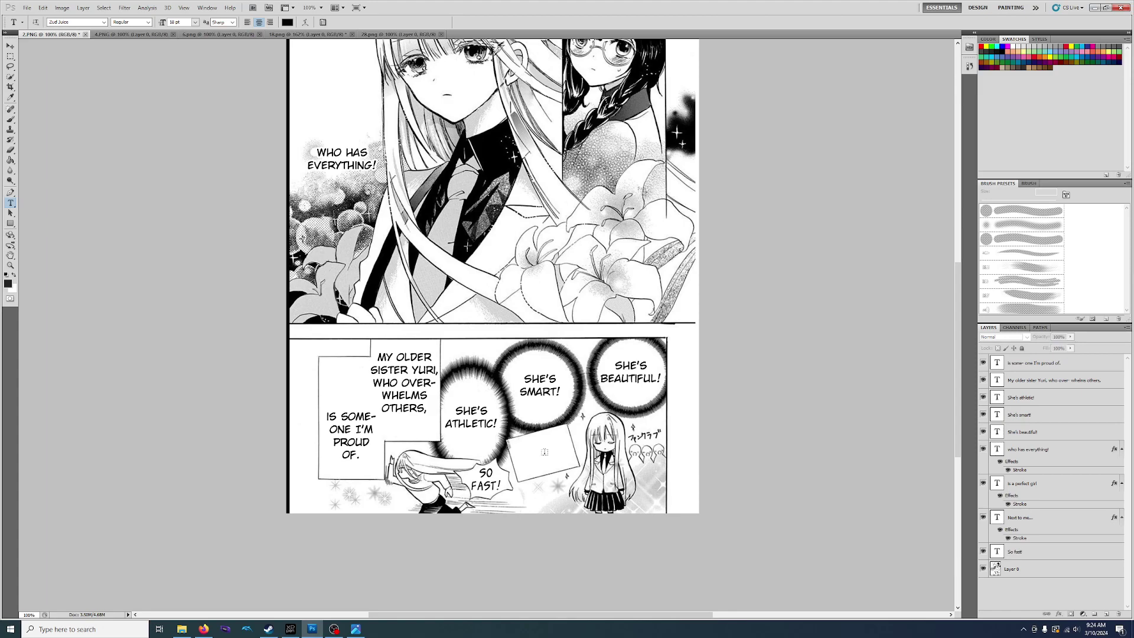
Step: Save a copy of the page in PNG format as 2.png in the V2 folder, over the existing file
scroll(540, 452, "up", 3)
scroll(541, 452, "up", 2)
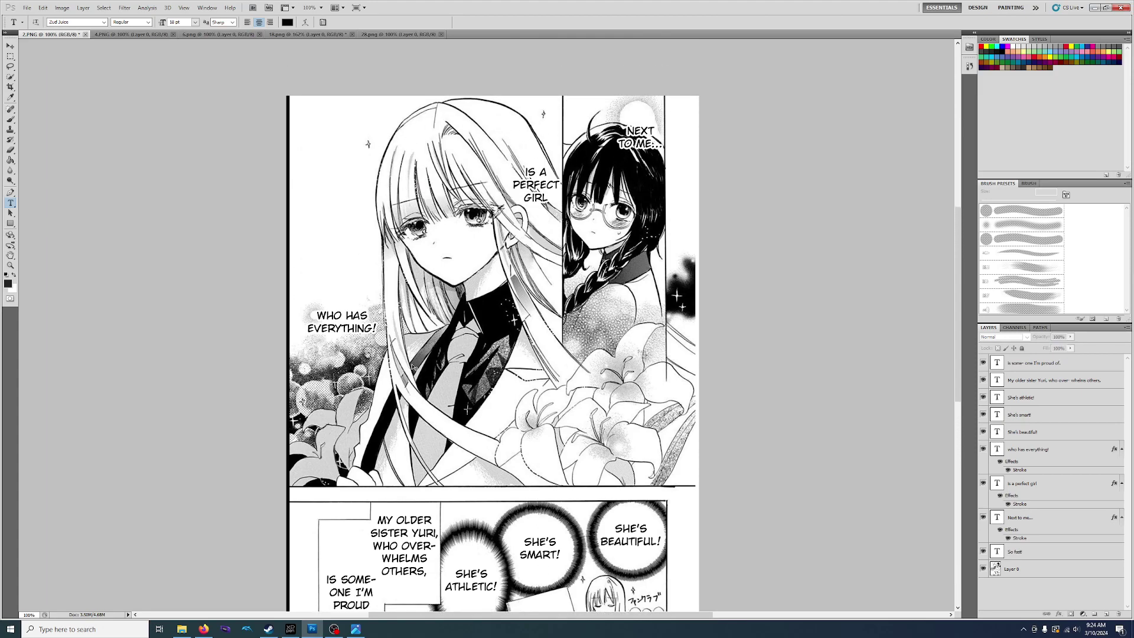
key("ctrl+shift+s")
left_click(546, 287)
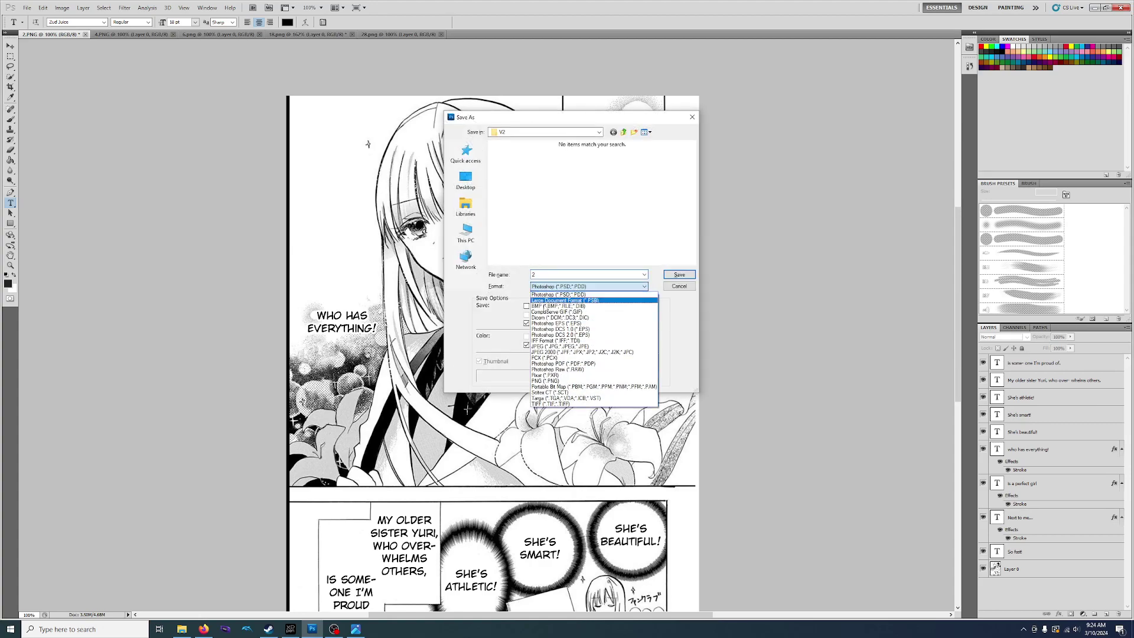
left_click(544, 381)
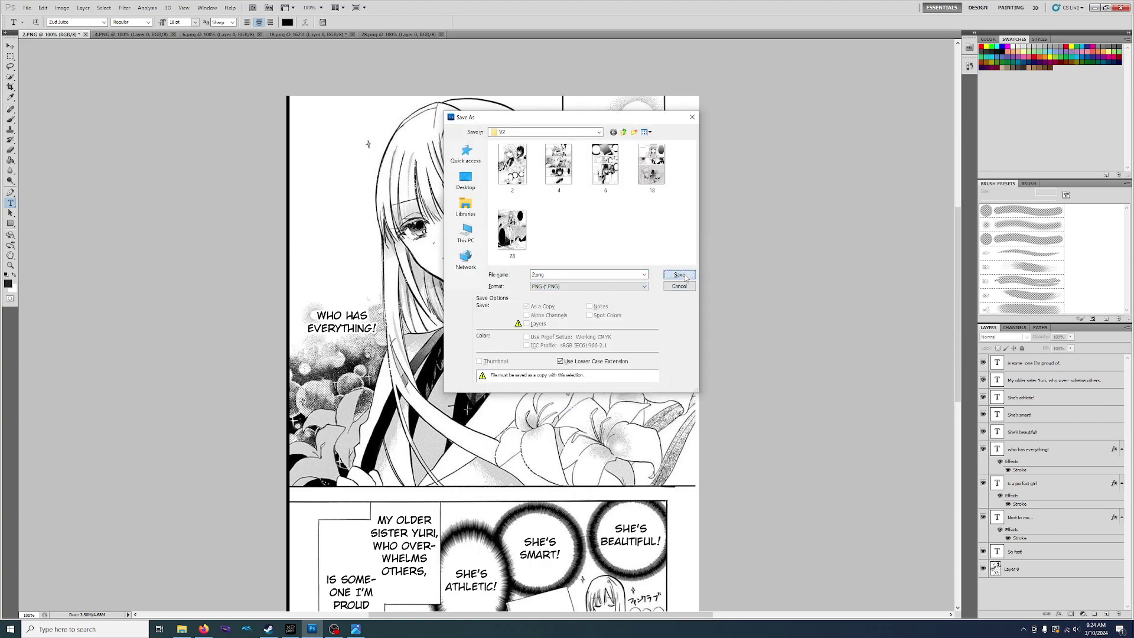
left_click(679, 276)
left_click(551, 230)
left_click(591, 209)
Step: Switch to the 4.PNG page and bring its upper panels with the empty speech bubbles into view
scroll(435, 270, "down", 5)
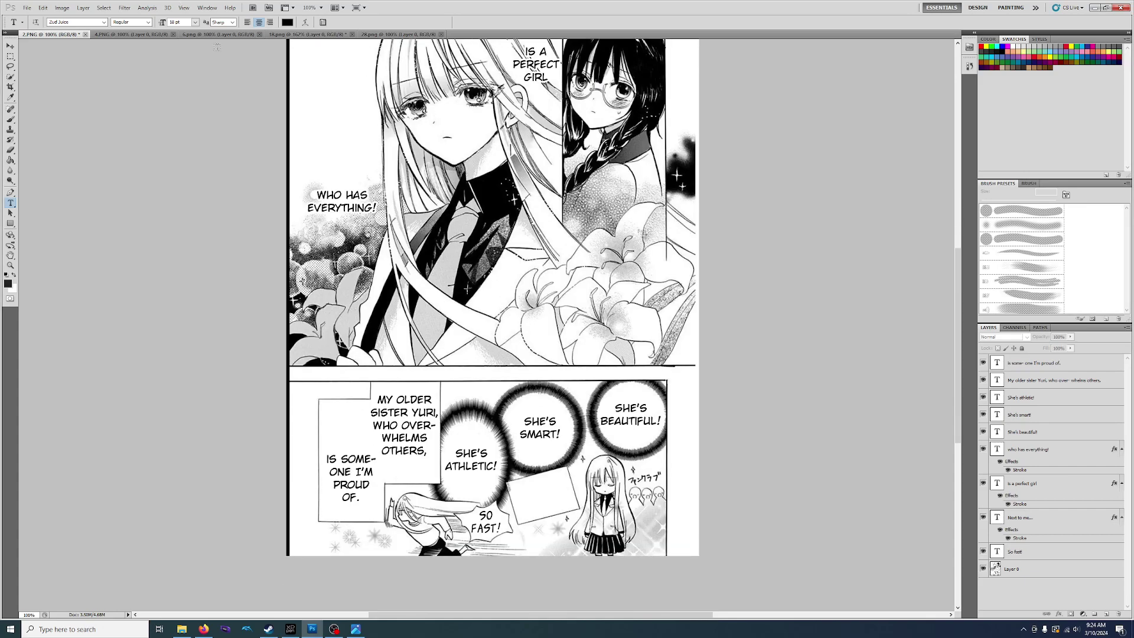
left_click(110, 35)
scroll(487, 325, "up", 2)
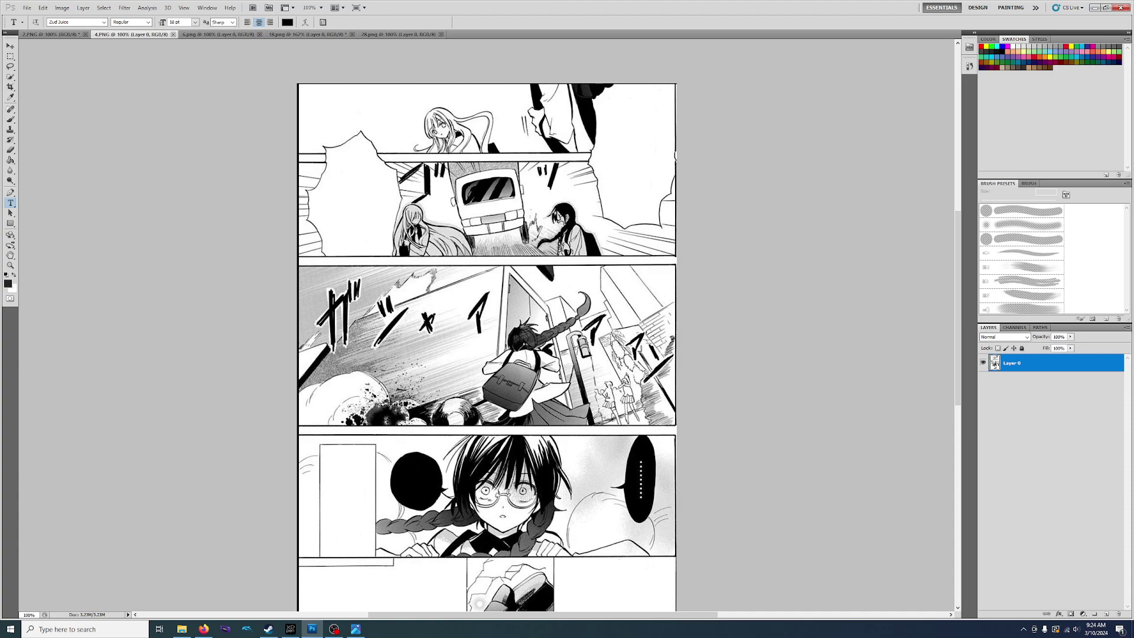
key("alt+Tab")
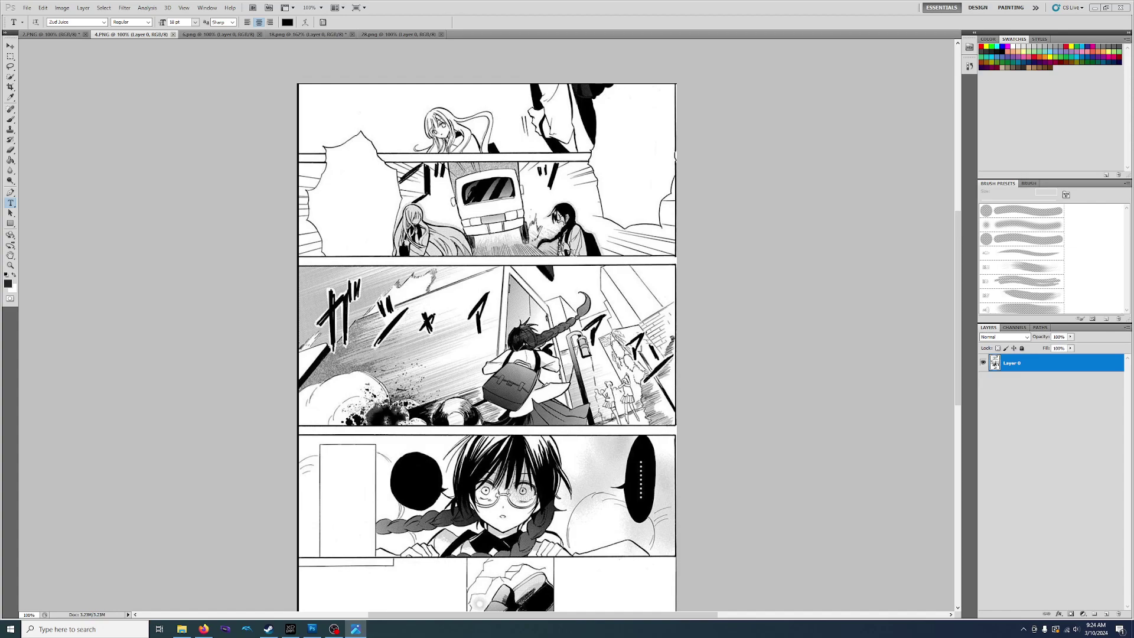
scroll(571, 254, "up", 2)
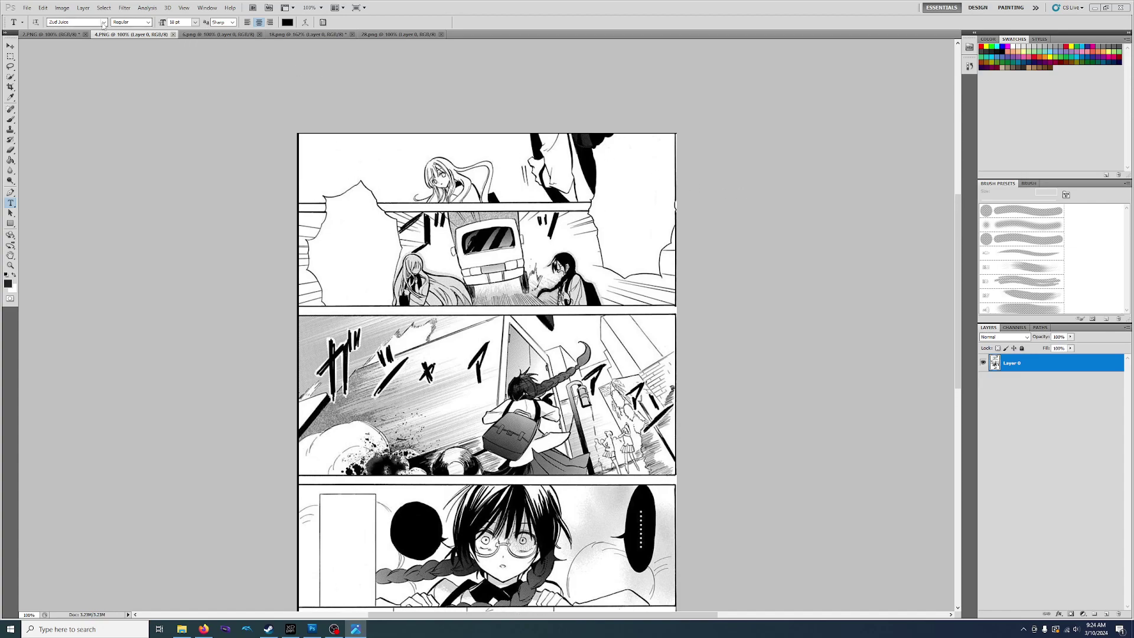
scroll(549, 266, "down", 2)
scroll(521, 235, "up", 1)
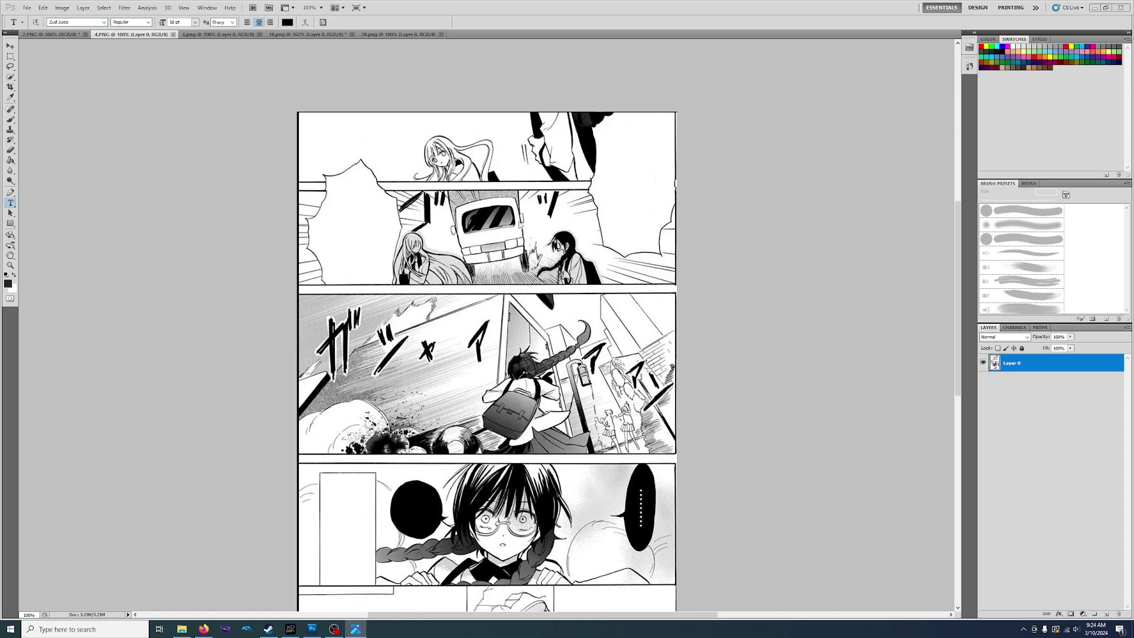
Step: Set the Zud Juice font style to Bold and add the two-line text "YOU CAN DO EVERYTHING!" in the upper bubble above the dark-haired girl
left_click(147, 22)
left_click(150, 37)
left_click(623, 161)
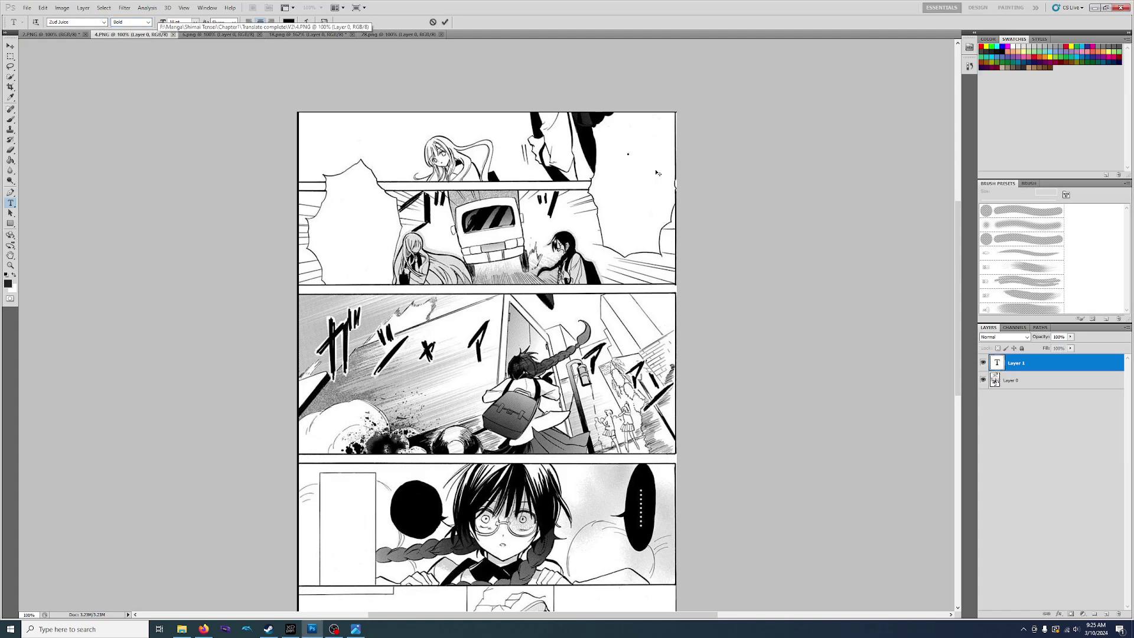
type("YOU CAN DO")
key("Return")
type("EVERYTHING!")
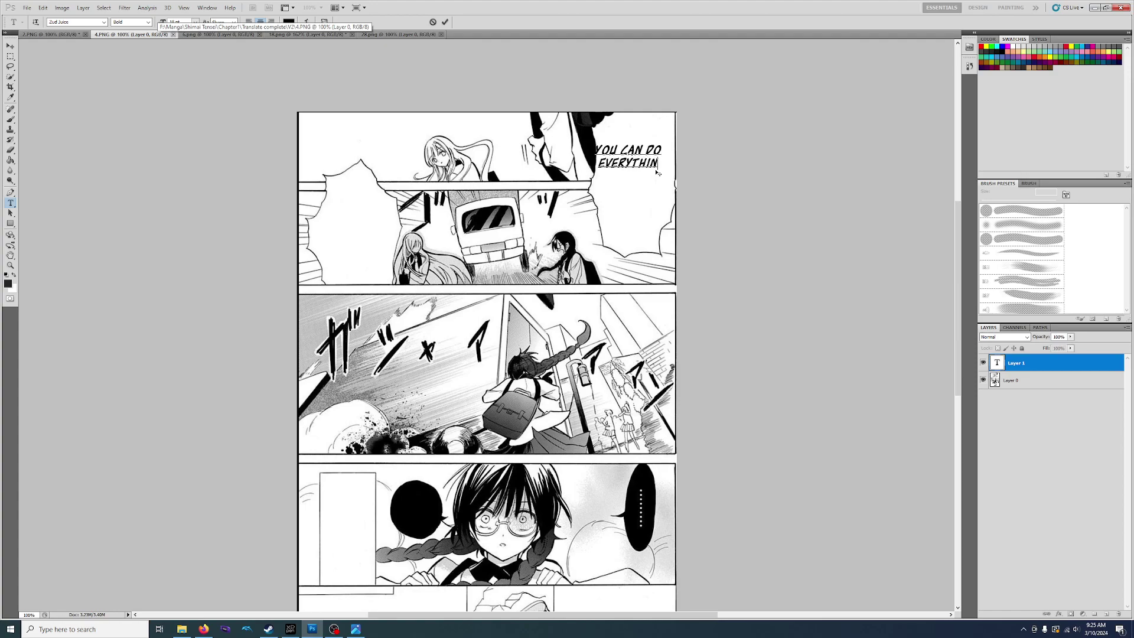
left_click_drag(646, 189, 650, 209)
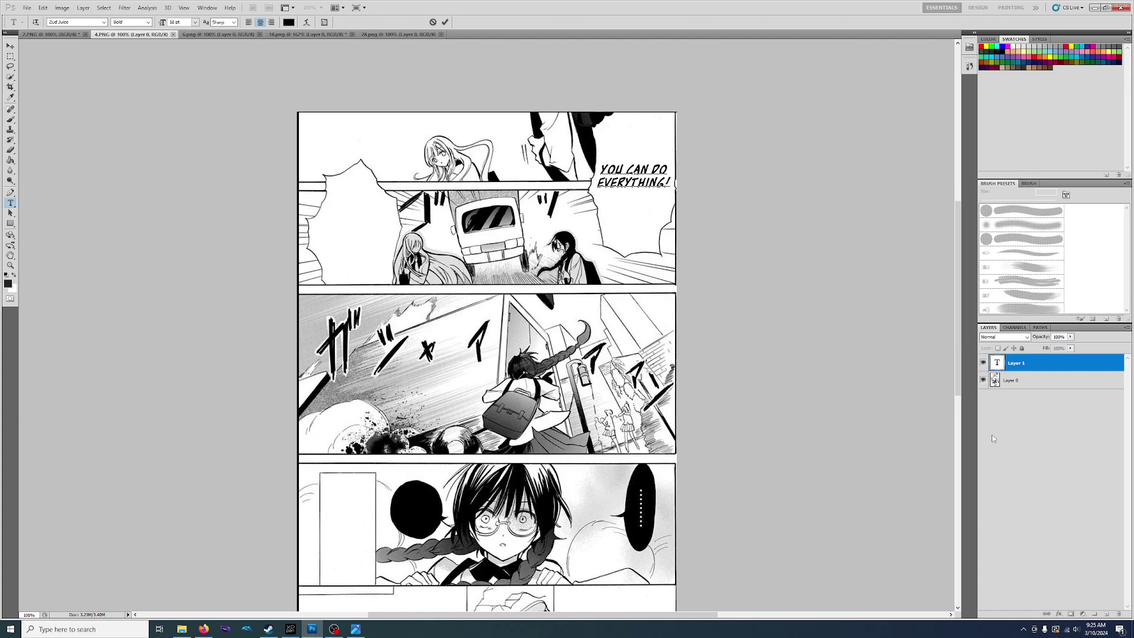
left_click(1010, 434)
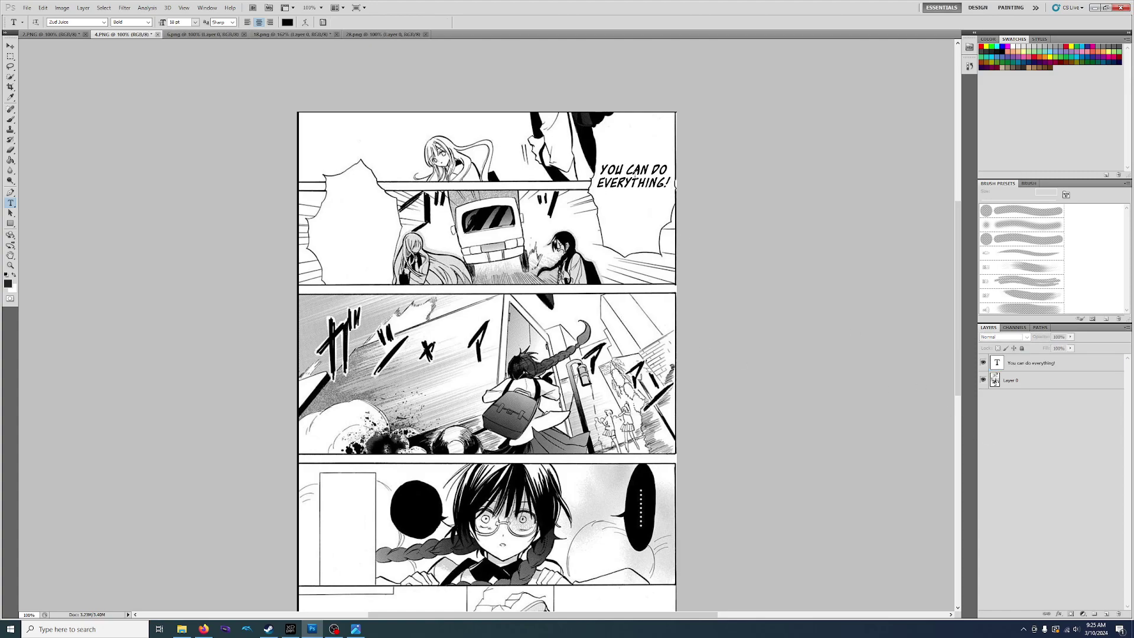
Step: Add the two-line text "YOU DON'T UNDERSTAND!" and centre it in the jagged bubble above the light-haired girl beside the van
left_click(361, 206)
type("Y")
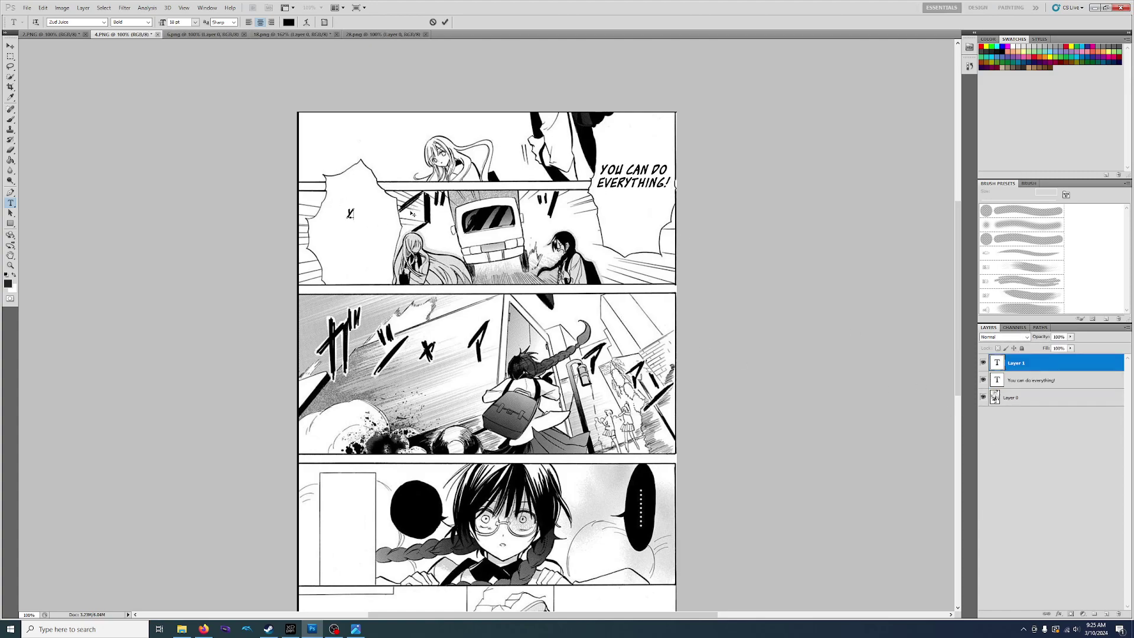
type("OU DON'T")
key("Return")
type("UNDERSTAND!")
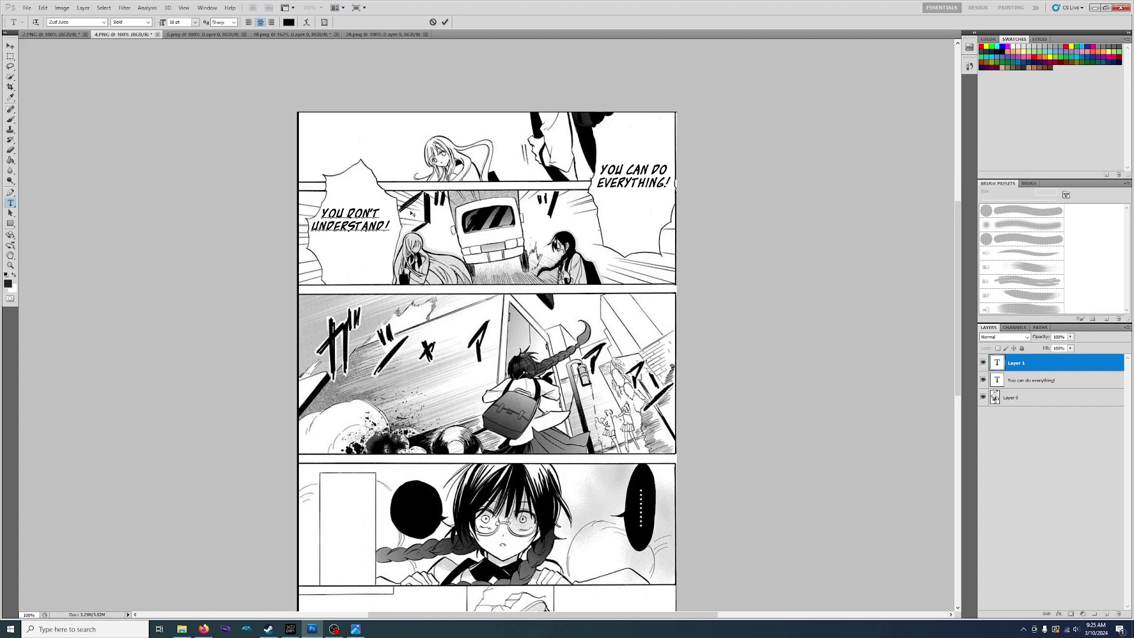
left_click_drag(353, 254, 357, 264)
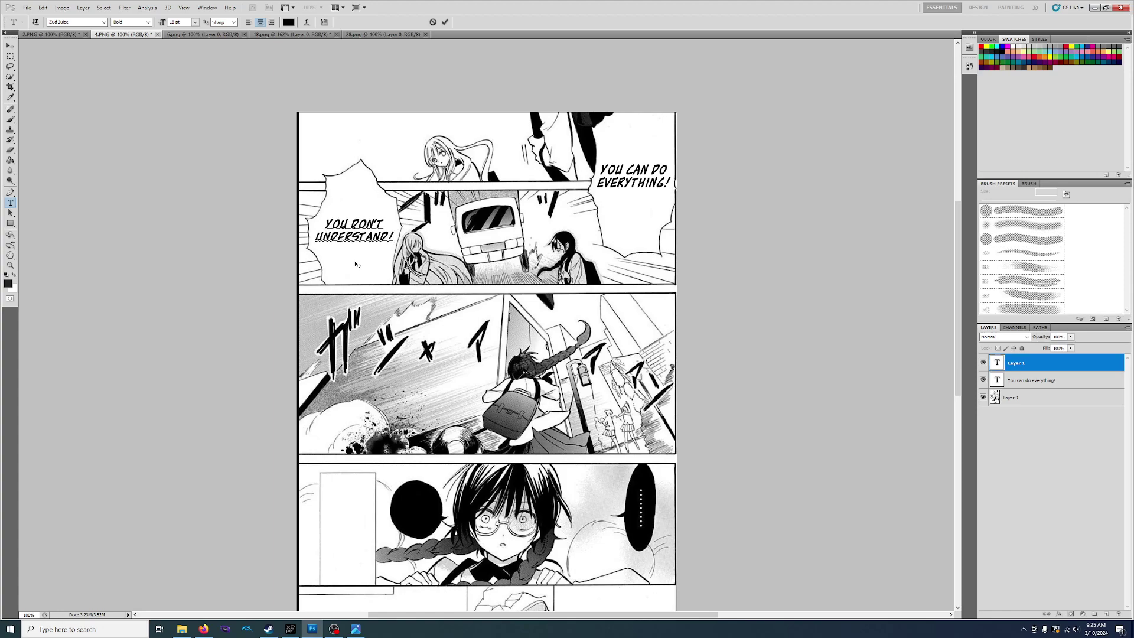
left_click(1004, 436)
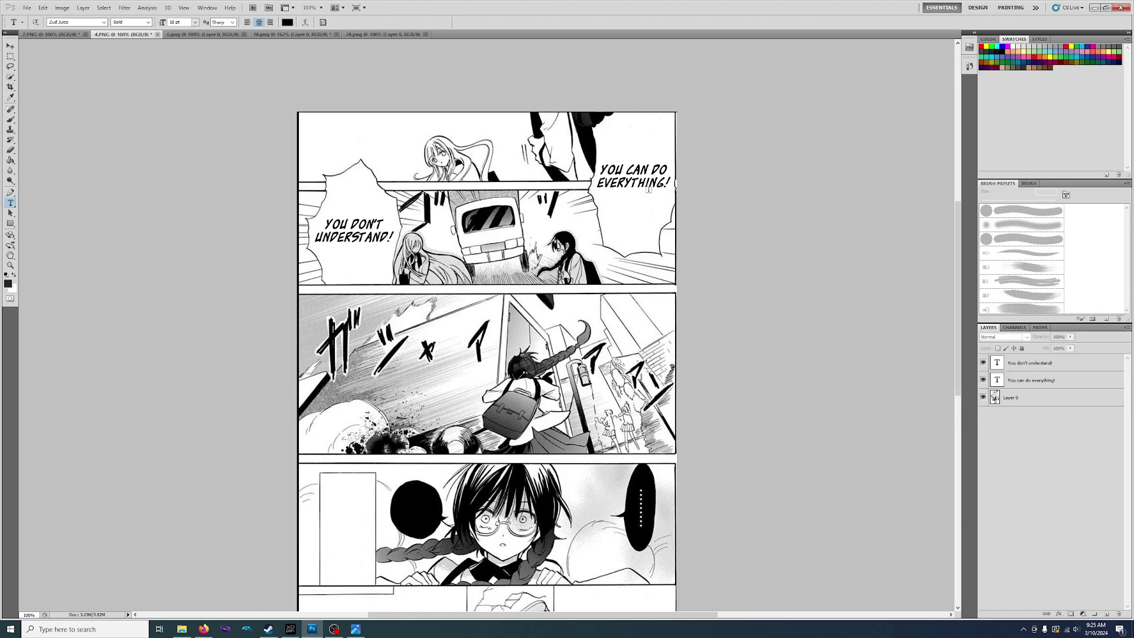
Step: Hide the two-line "You can do everything!" text layer to clear the bubble above the dark-haired girl
scroll(630, 179, "down", 3)
scroll(630, 177, "up", 3)
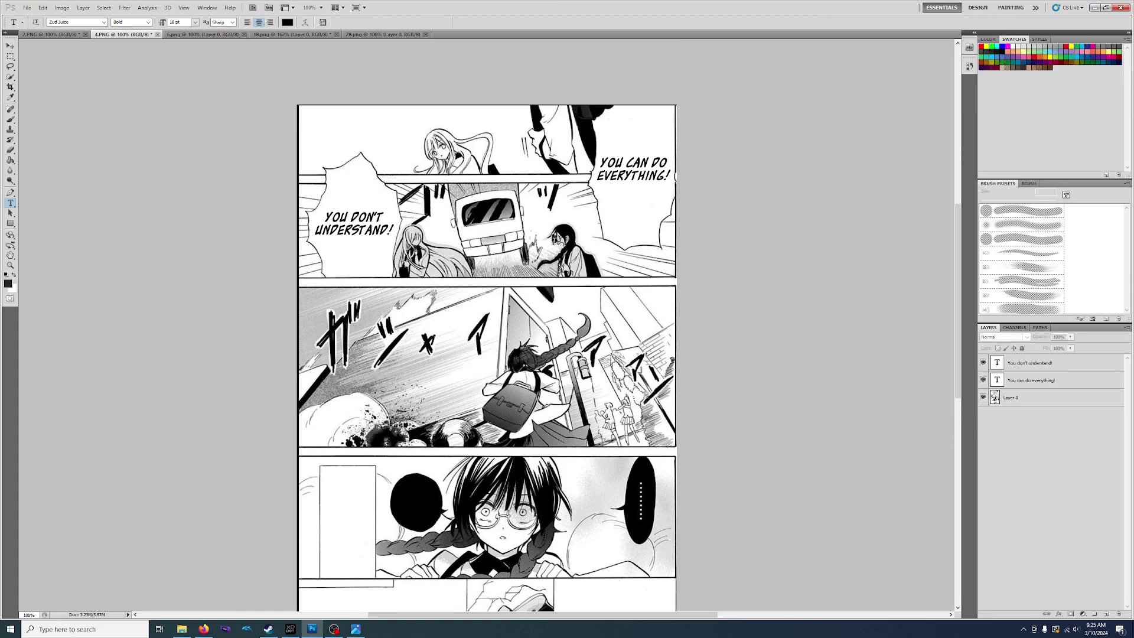
left_click(629, 173)
left_click(1049, 507)
left_click(984, 380)
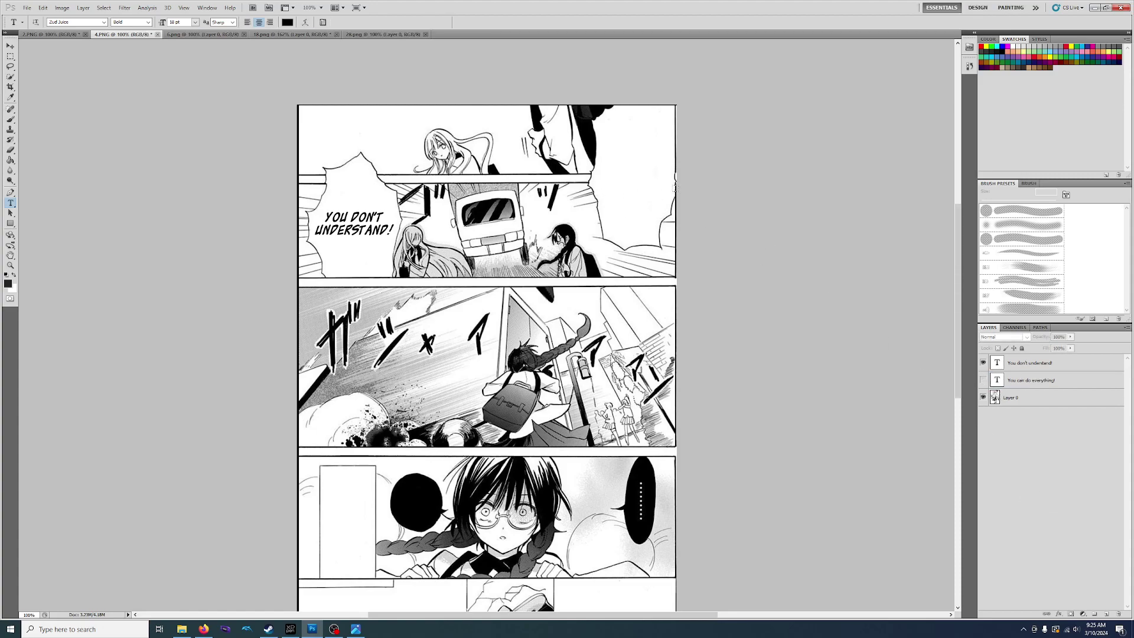
Step: Add the four-line text "YOU / CAN DO / EVERY- / THING!" at 30 pt, centred in the bubble above the dark-haired girl
left_click(626, 144)
type("YOU")
key("ctrl+a")
left_click(195, 22)
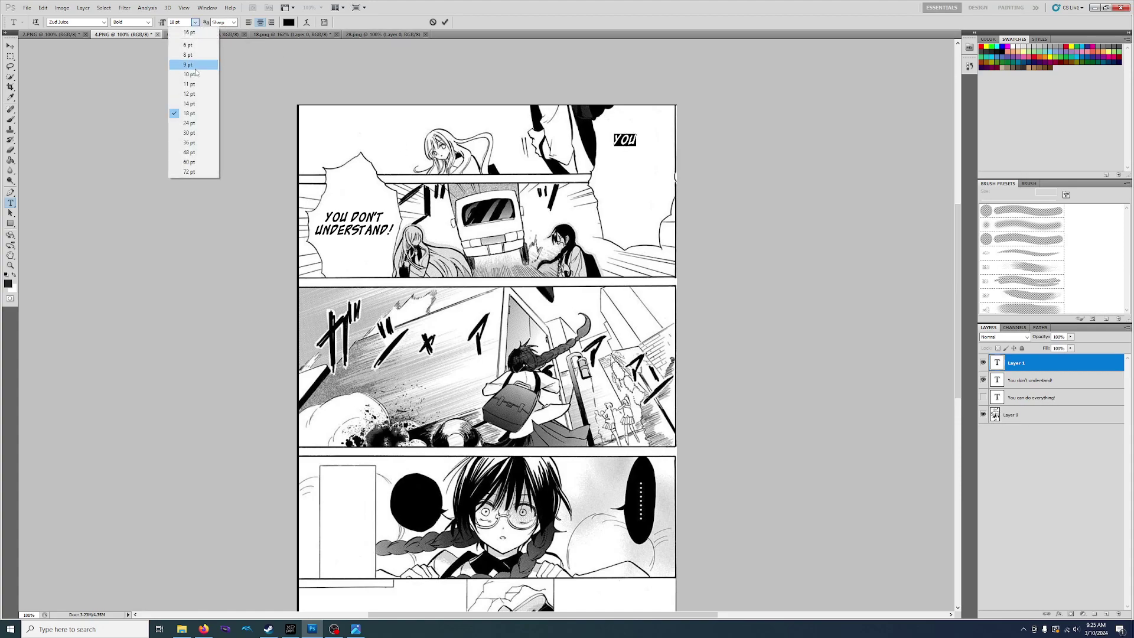
left_click(185, 133)
mouse_move(633, 158)
left_mouse_down()
mouse_move(654, 158)
mouse_move(643, 148)
left_mouse_up()
type("CAN DO")
key("Return")
type("EVERY-")
key("Return")
type("THING!")
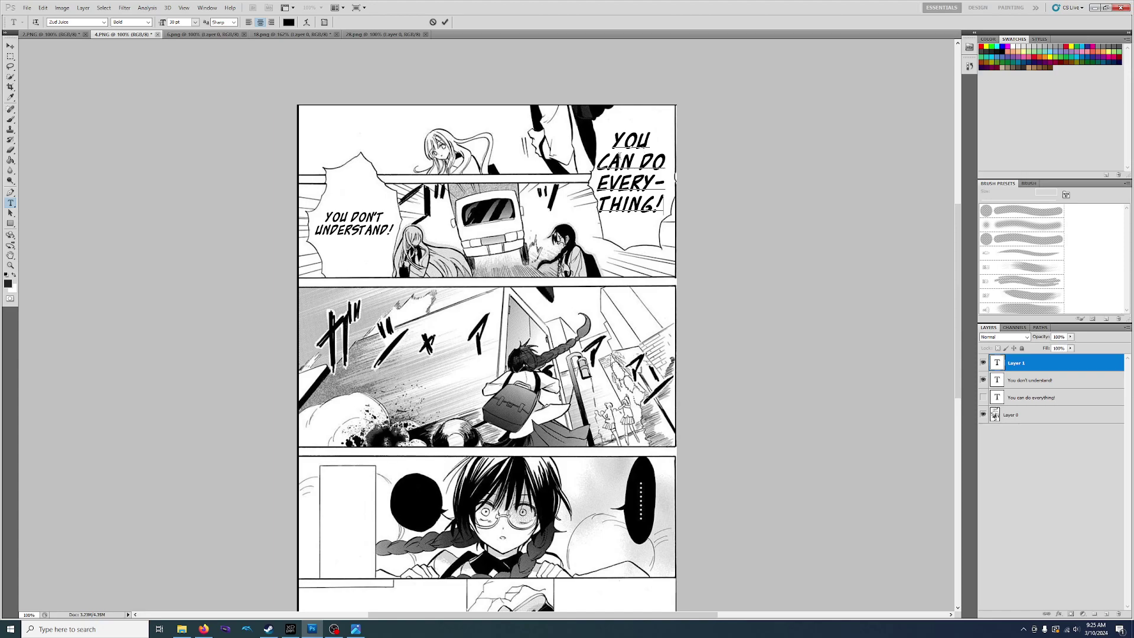
left_click_drag(640, 227, 645, 224)
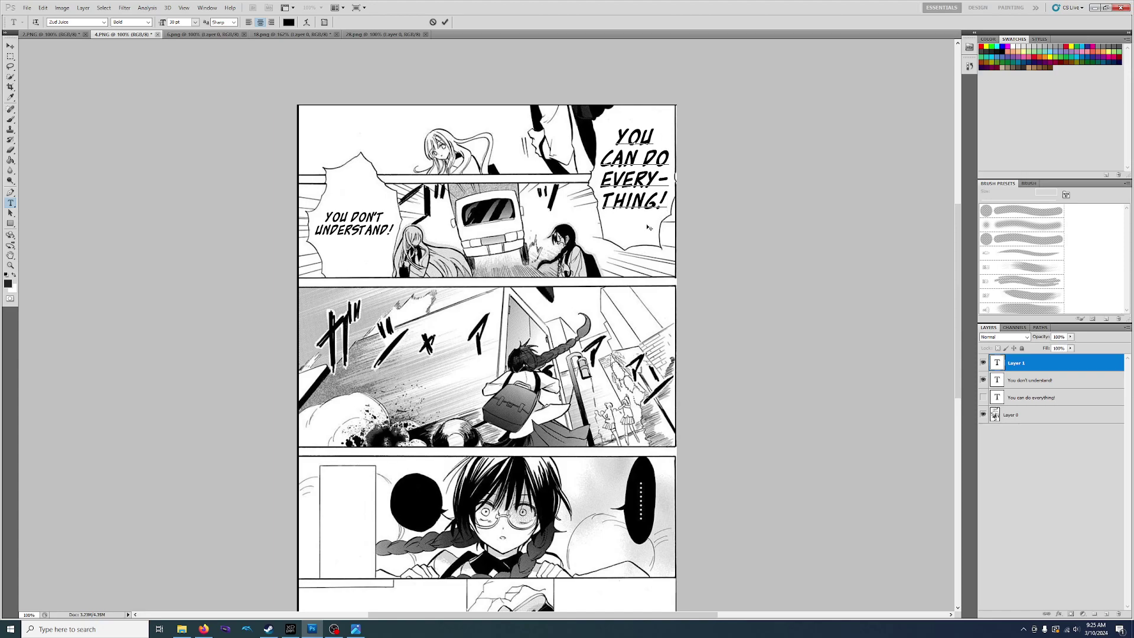
left_click(1058, 458)
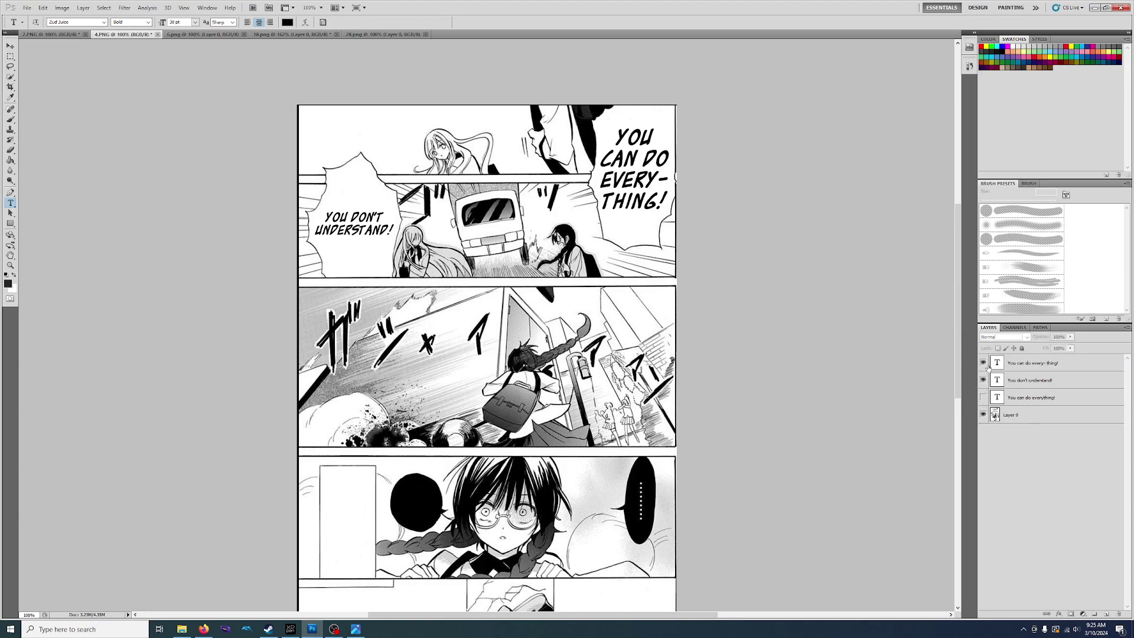
Step: Toggle the visibility of both "You can do everything!" text versions to compare them in the bubble
left_click(989, 366)
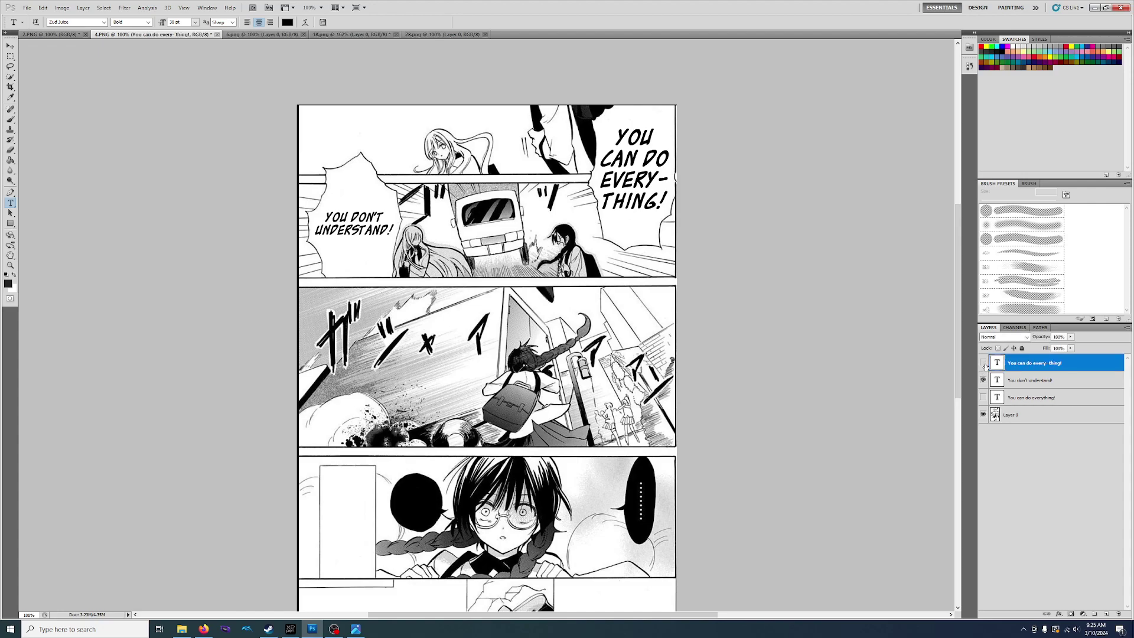
left_click(984, 364)
left_click(984, 398)
left_click(983, 397)
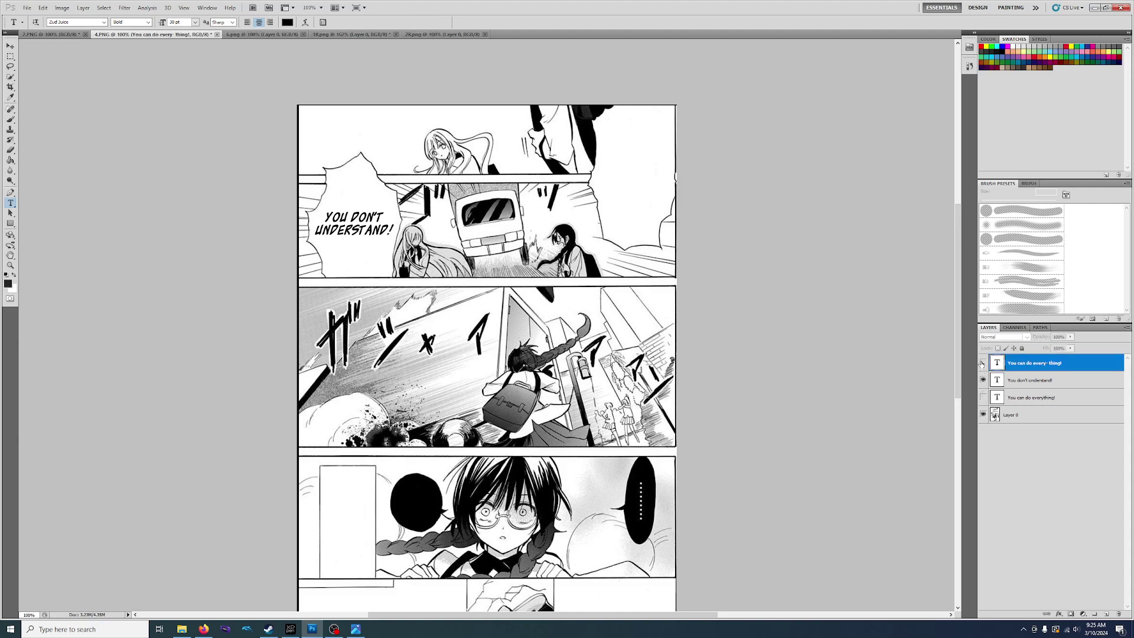
left_click(983, 362)
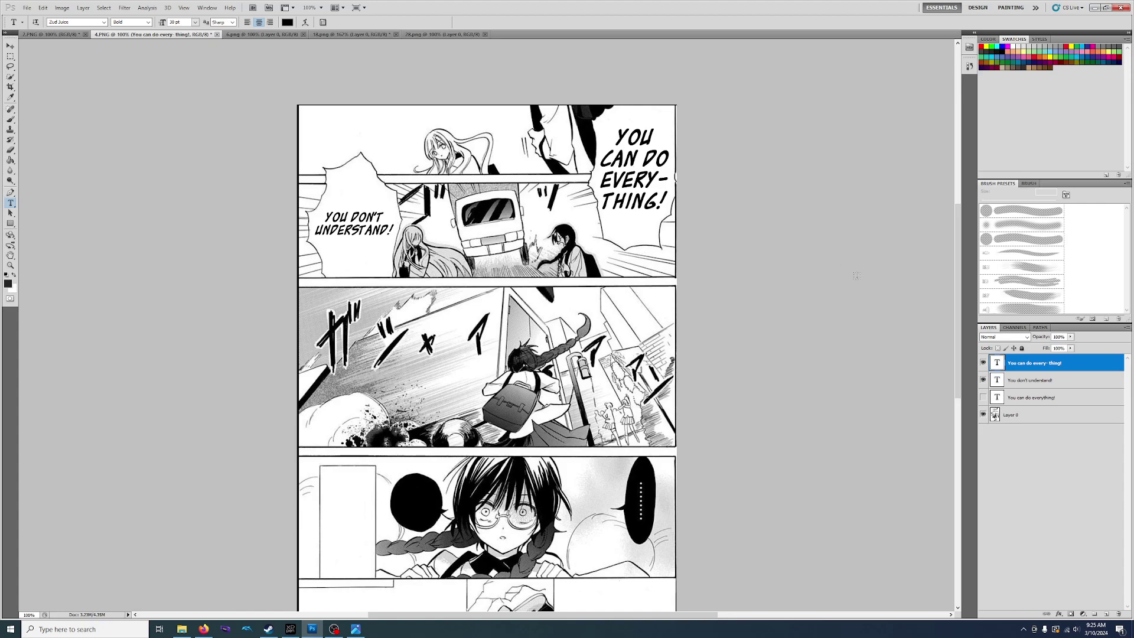
Step: Delete the hidden two-line "You can do everything!" text layer
left_click(1063, 399)
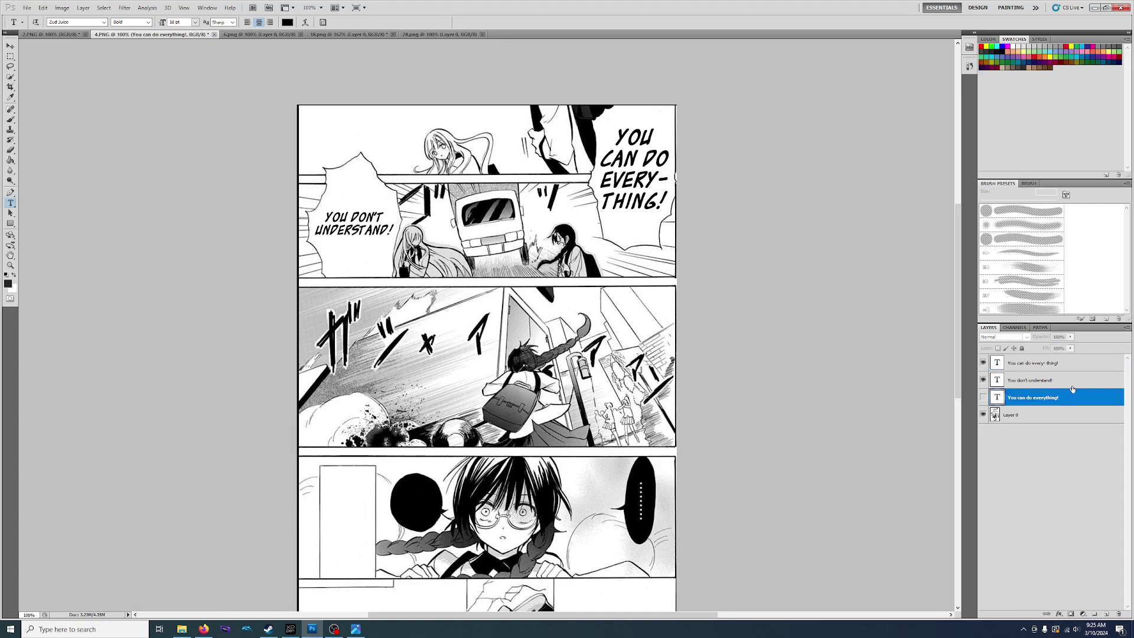
scroll(1073, 389, "down", 3)
scroll(1073, 389, "up", 3)
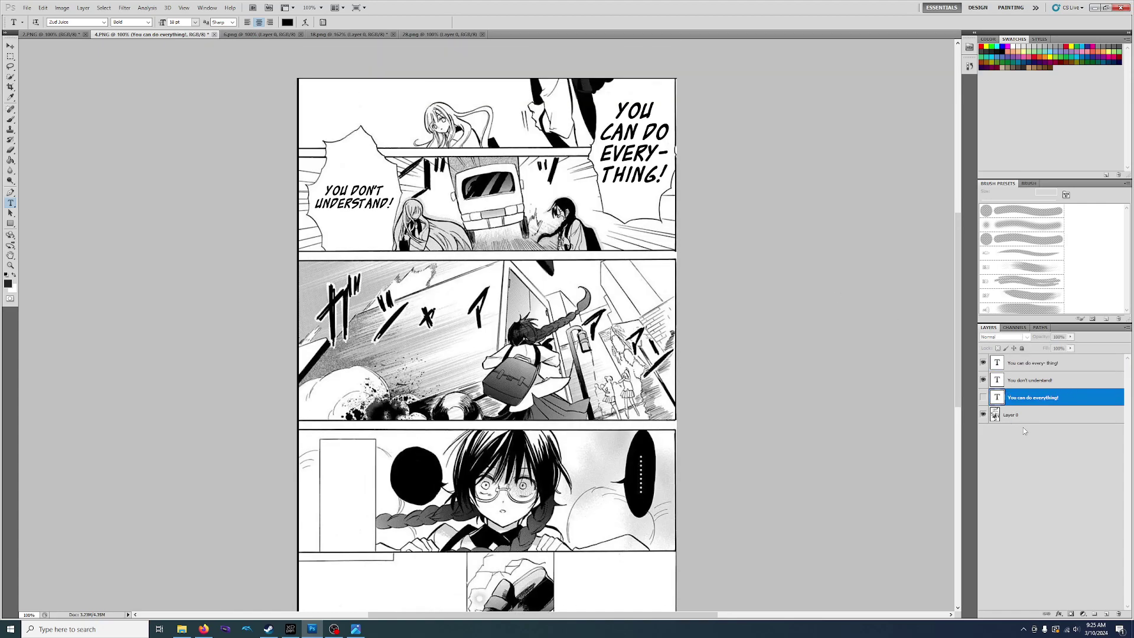
key("Delete")
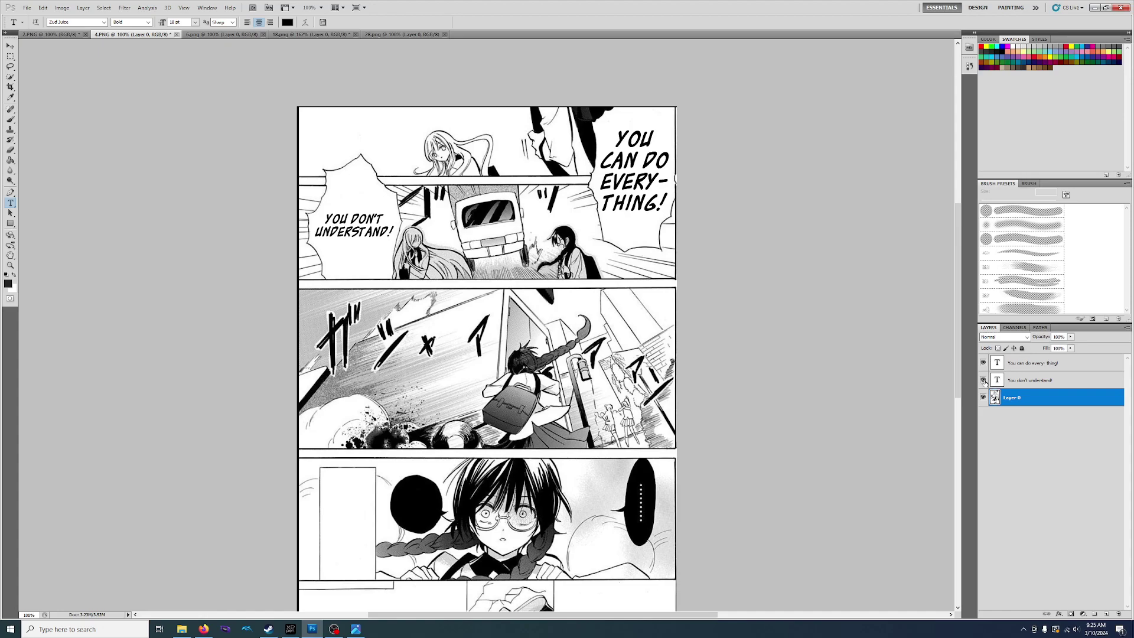
Step: Hide the "You don't understand!" text layer and place "YOU" at 24 pt in the same jagged bubble
left_click(983, 380)
left_click(355, 203)
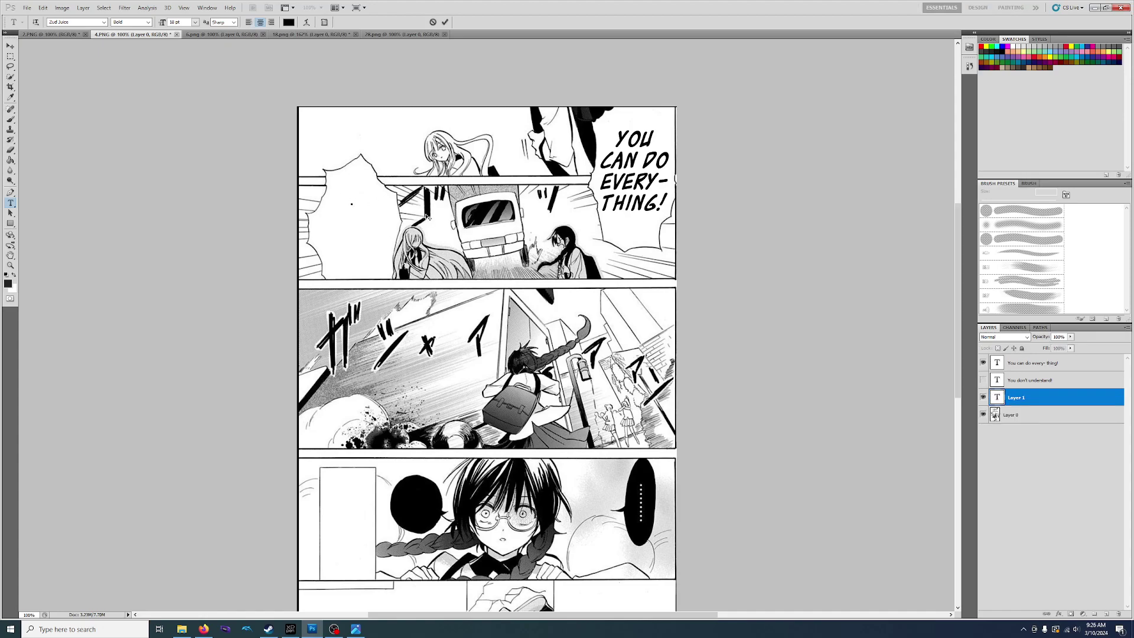
type("You")
key("ctrl+a")
left_click(195, 27)
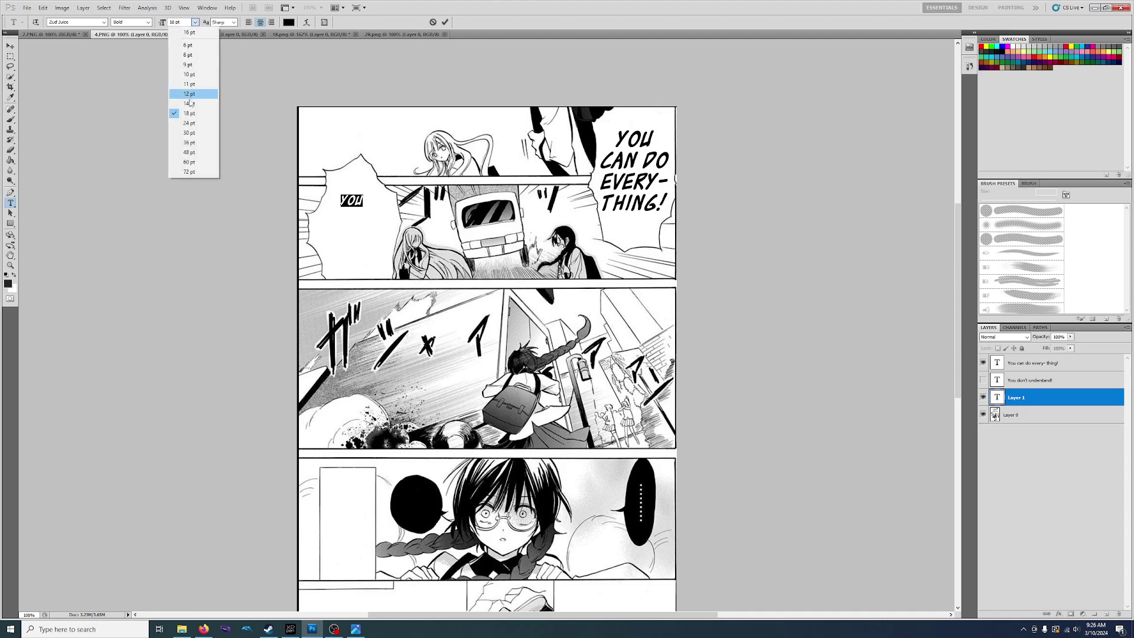
left_click(190, 123)
key("ctrl+Return")
left_click(1046, 495)
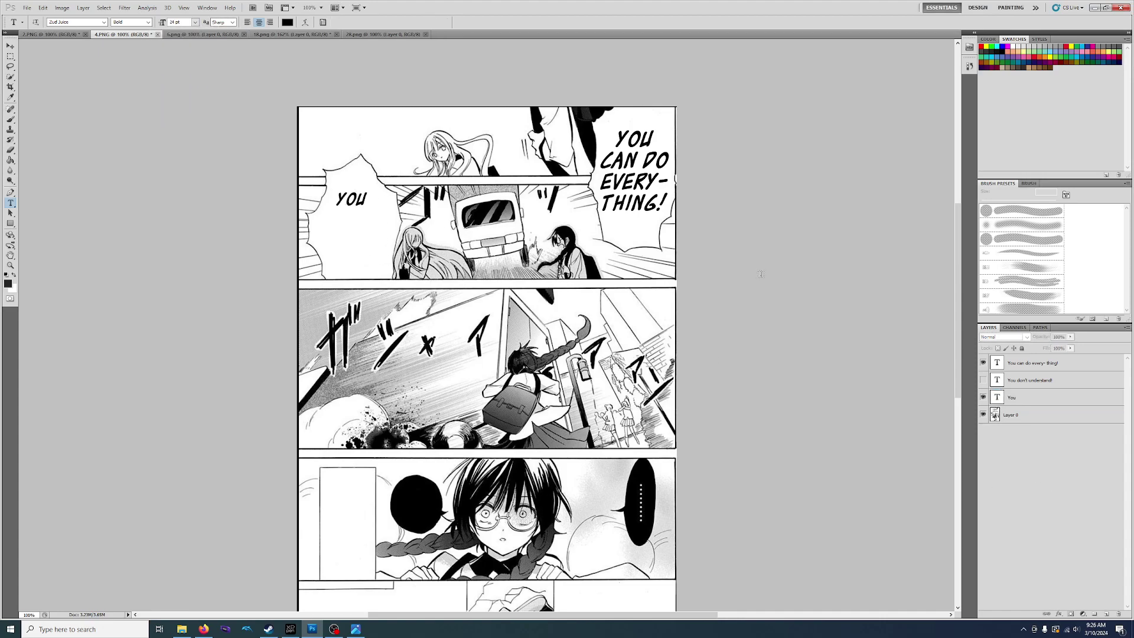
Step: Extend the "YOU" text in the jagged bubble with the lines "DON'T", "UNDER-" and "STAND!"
left_click(1034, 362)
left_click(1084, 491)
left_click(1055, 382)
left_click(1053, 397)
left_click(356, 203)
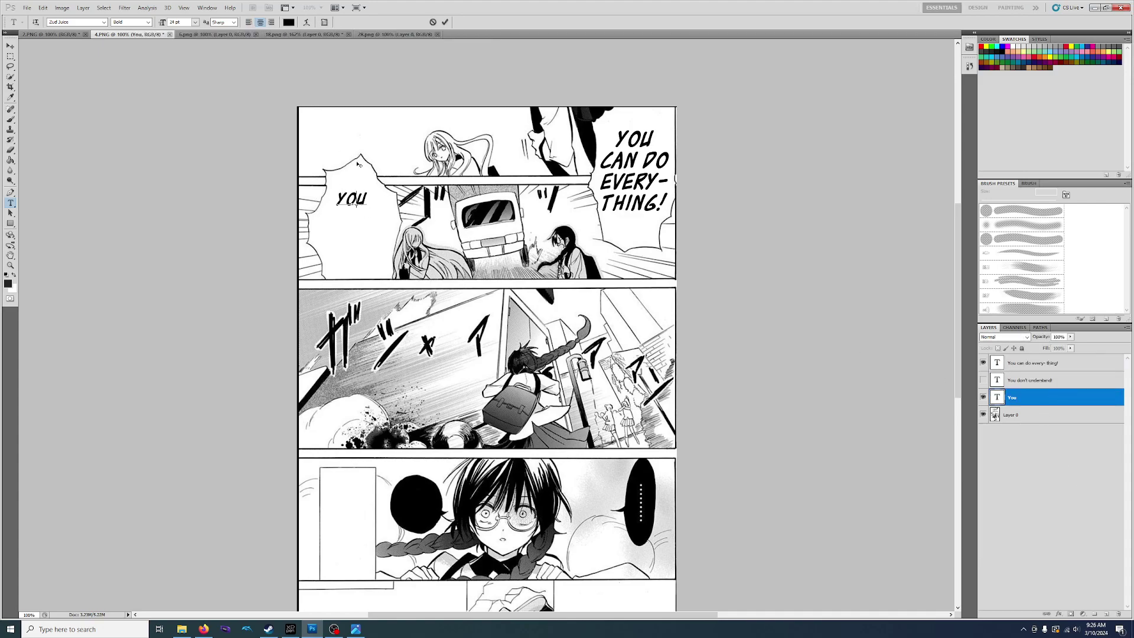
type("don't")
key("Return")
type("under-")
key("Return")
type("stand!")
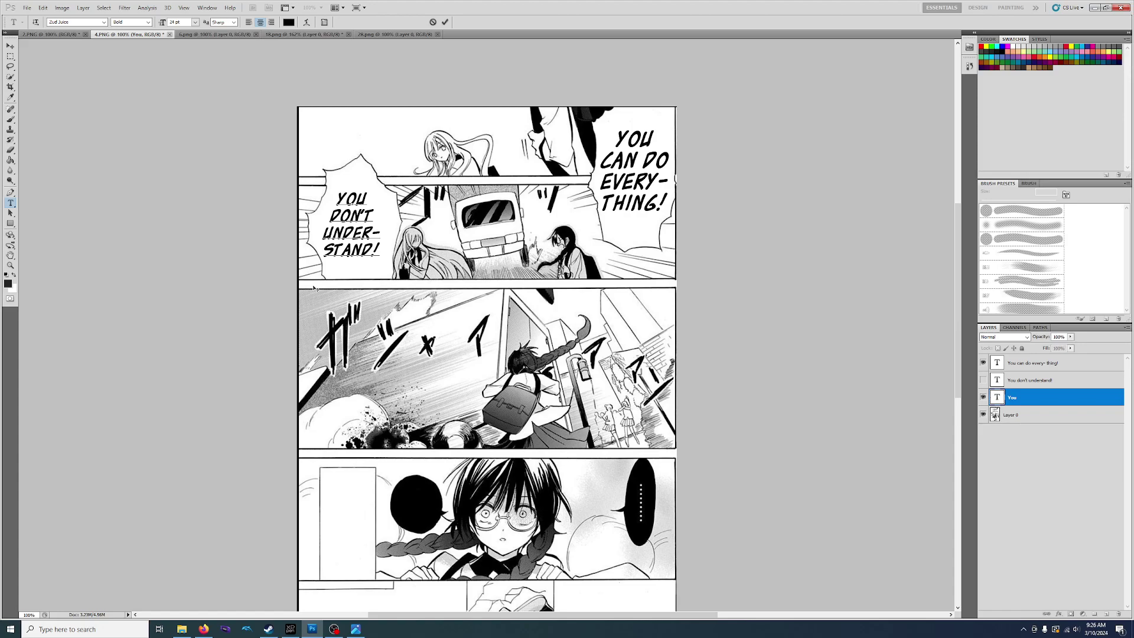
Step: Enlarge the "YOU DON'T UNDER-STAND!" text to 30 pt, then scale it down slightly to fit inside the bubble
key("ctrl+a")
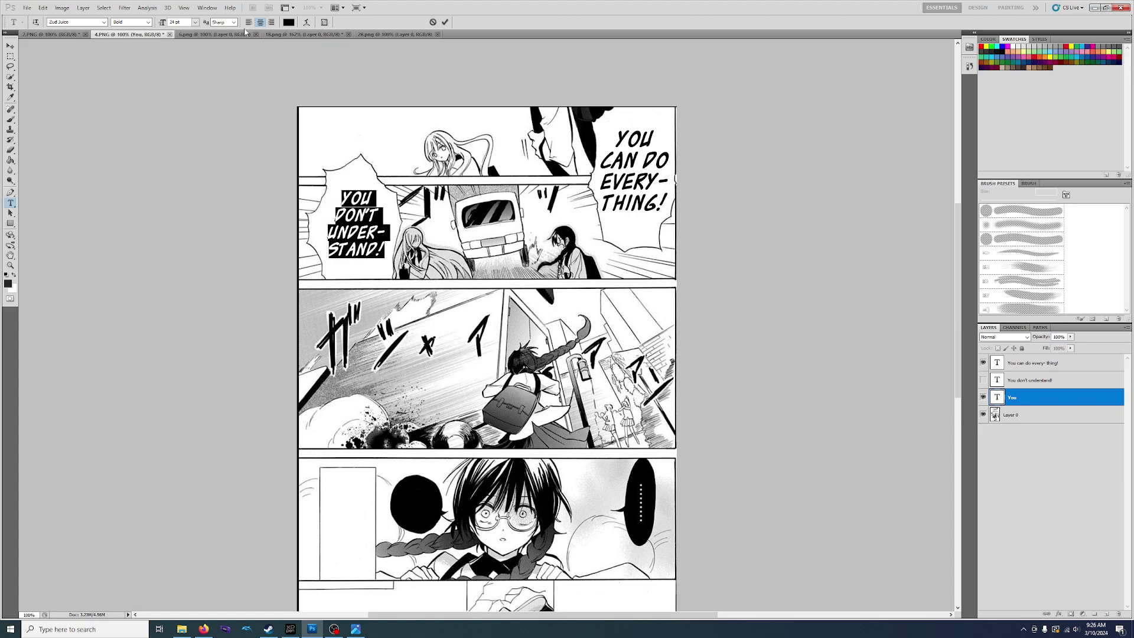
left_click(195, 22)
left_click(183, 133)
left_click(323, 203)
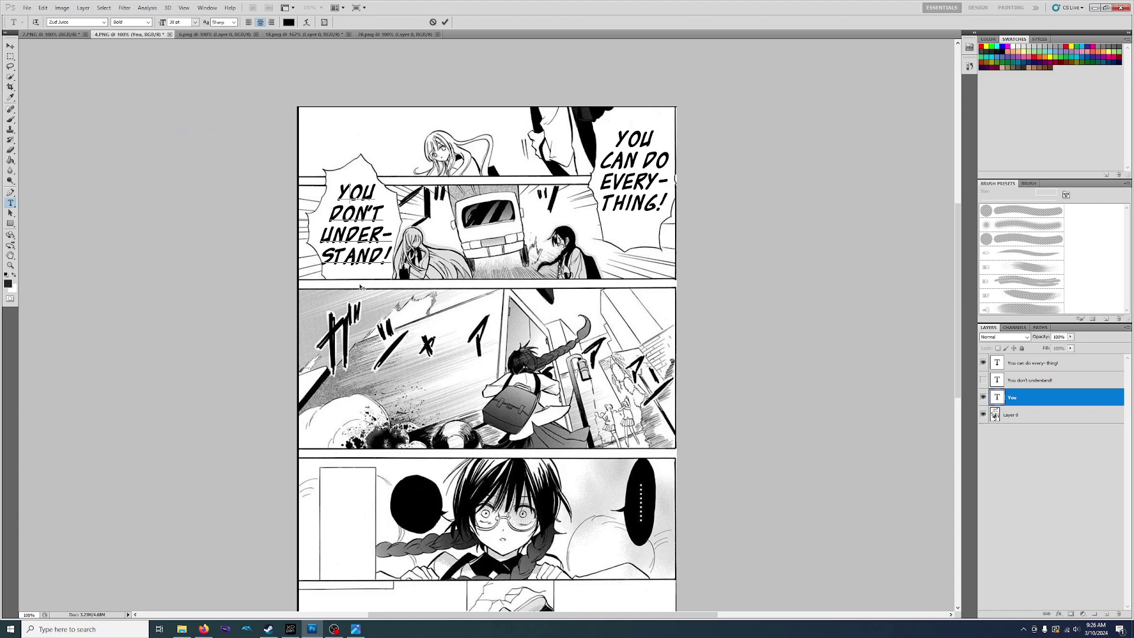
left_click(355, 224)
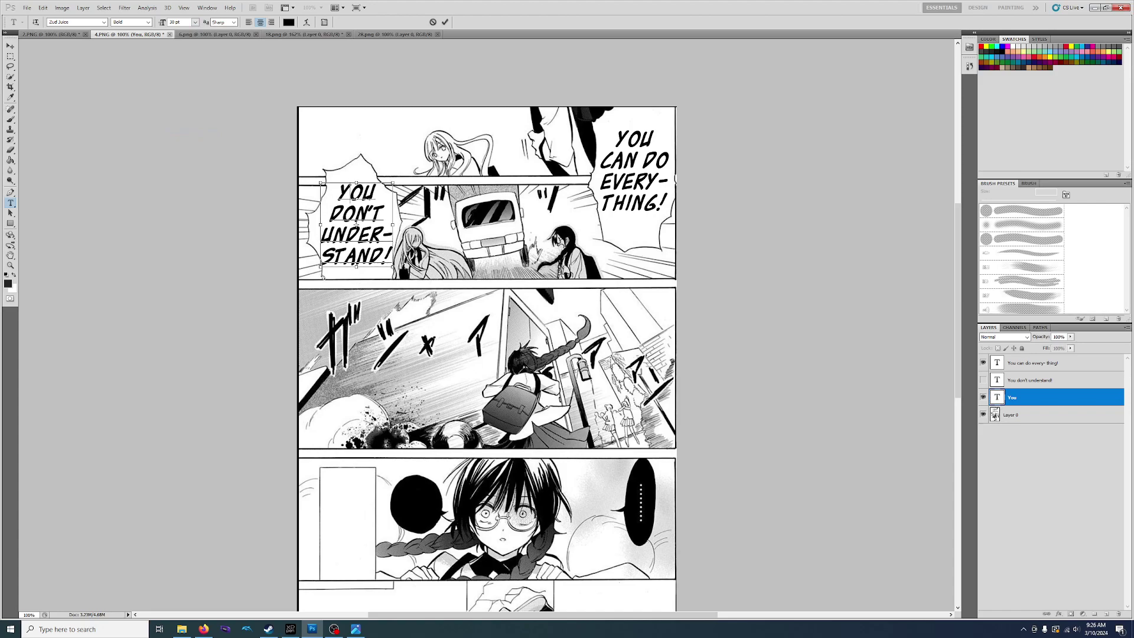
left_click_drag(321, 267, 324, 266)
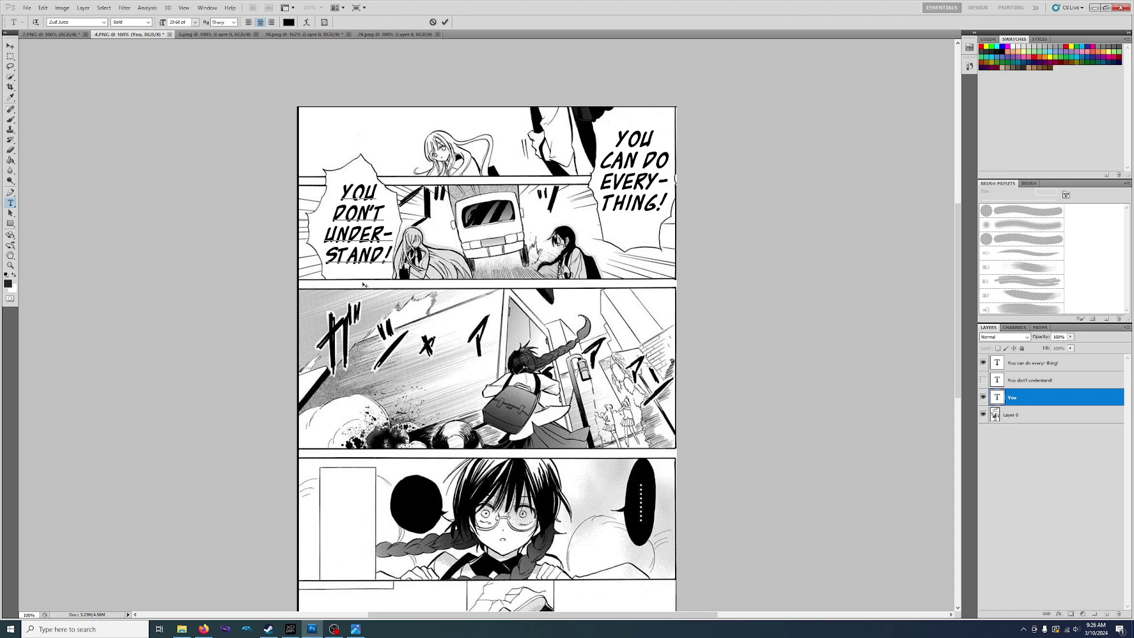
left_click(1057, 380)
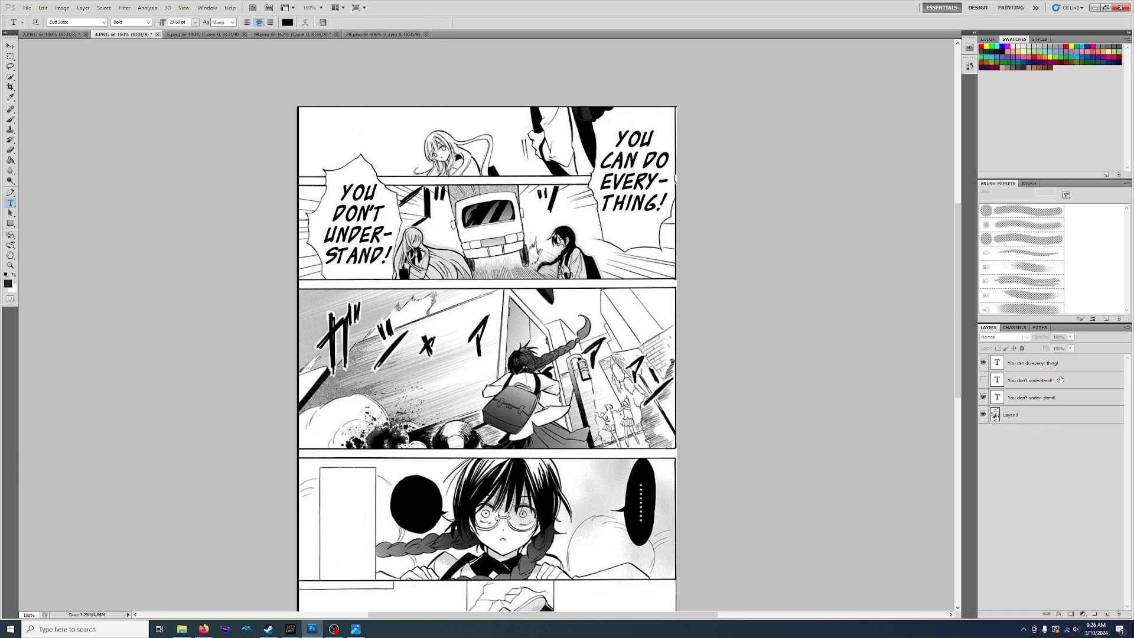
Step: Delete the hidden two-line "You don't understand!" text layer
right_click(1060, 380)
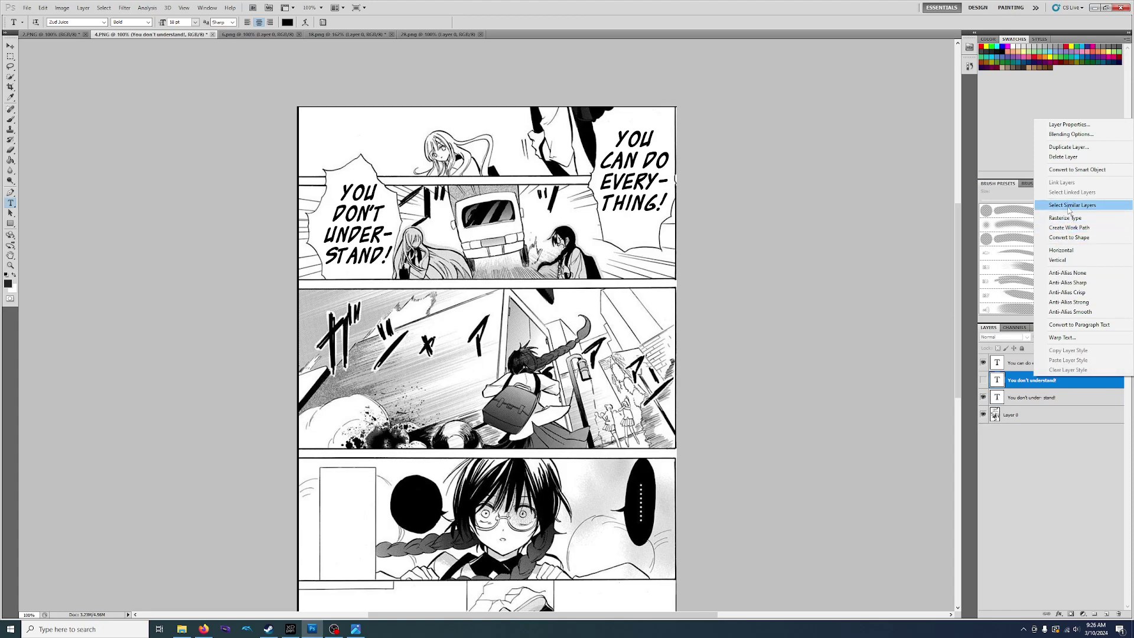
left_click(1063, 156)
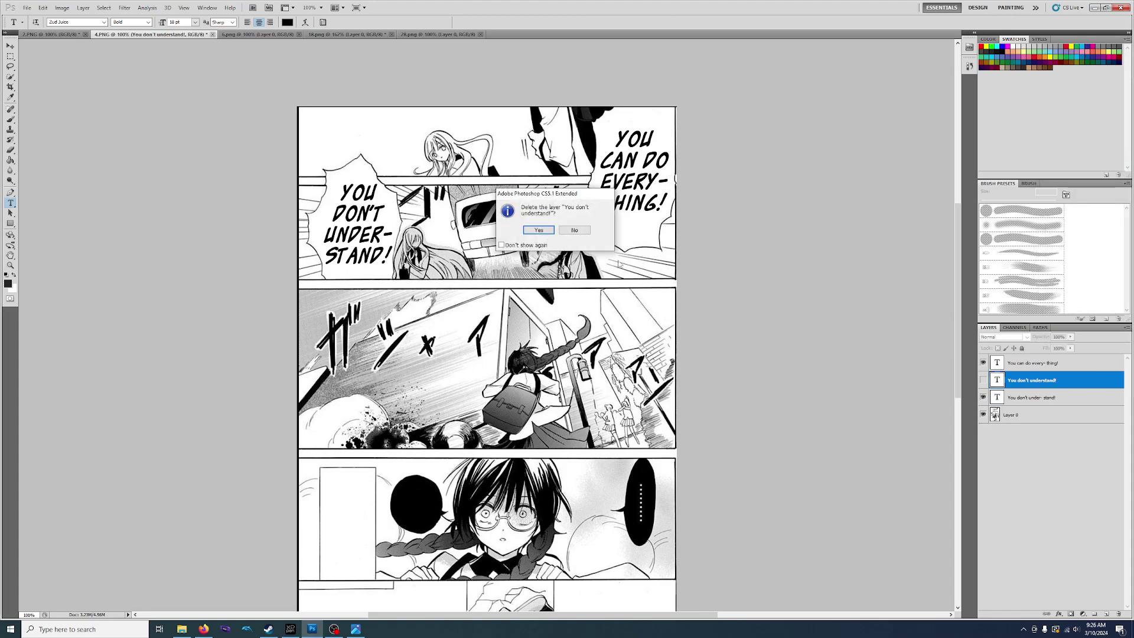
left_click(539, 230)
Step: Select Layer 0, apply the CC Wild Words type preset and switch the text colour to white
scroll(540, 258, "down", 5)
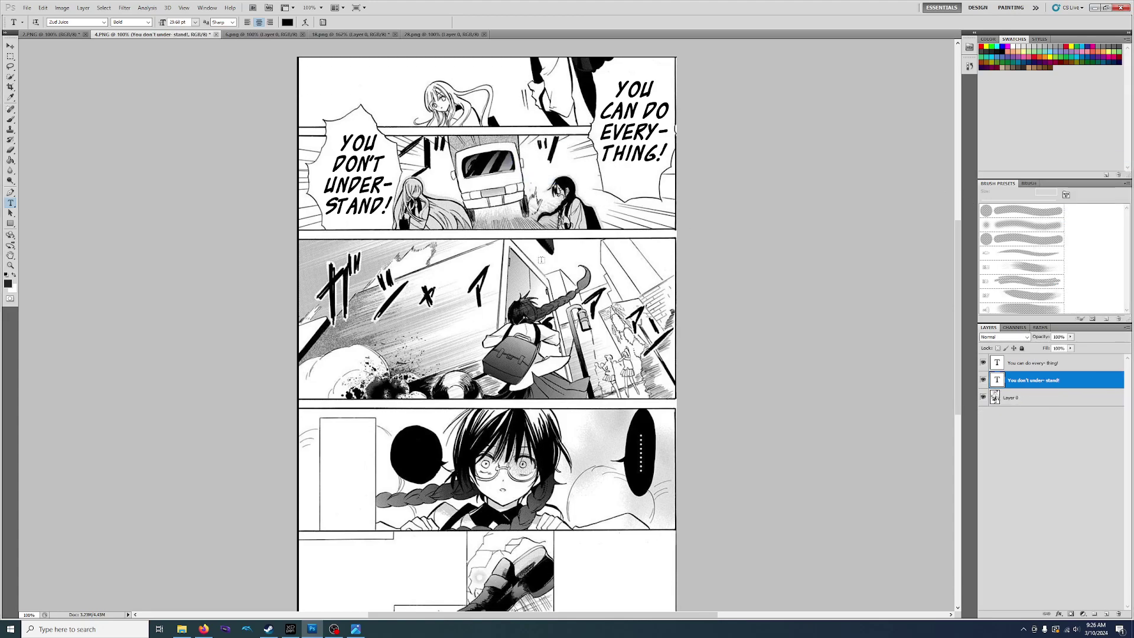
left_click(1031, 402)
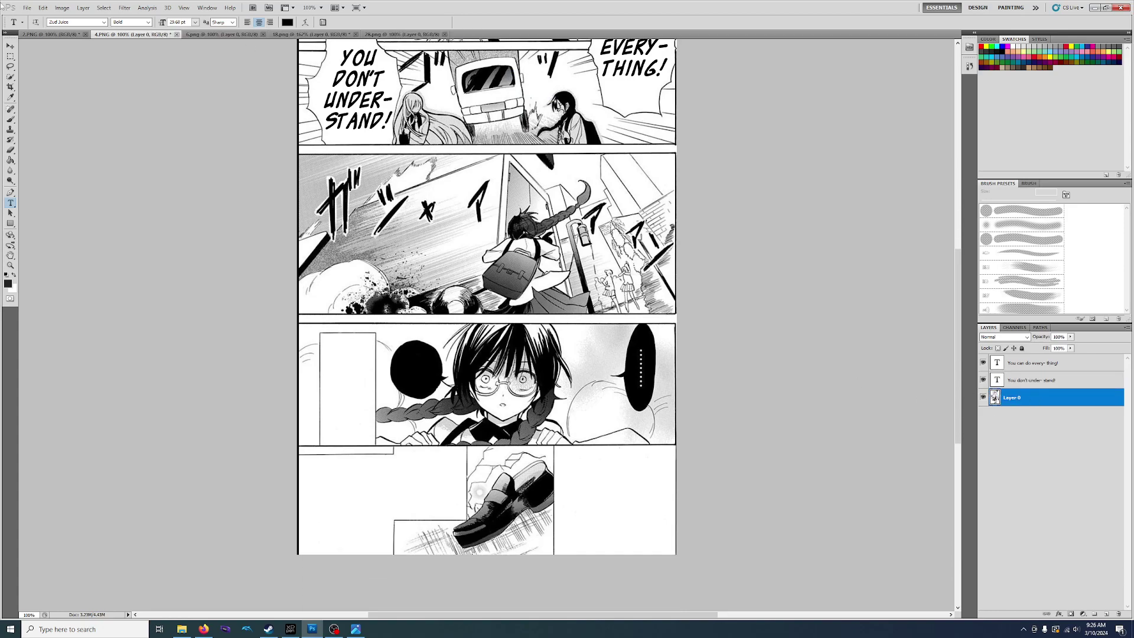
left_click(22, 21)
left_click(50, 45)
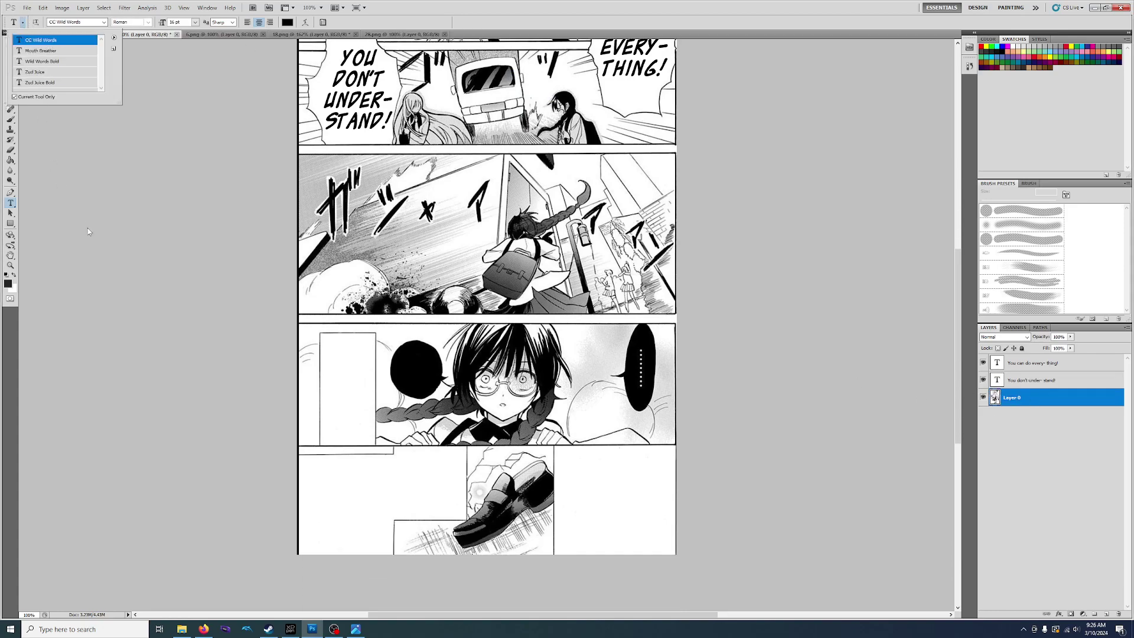
left_click(13, 274)
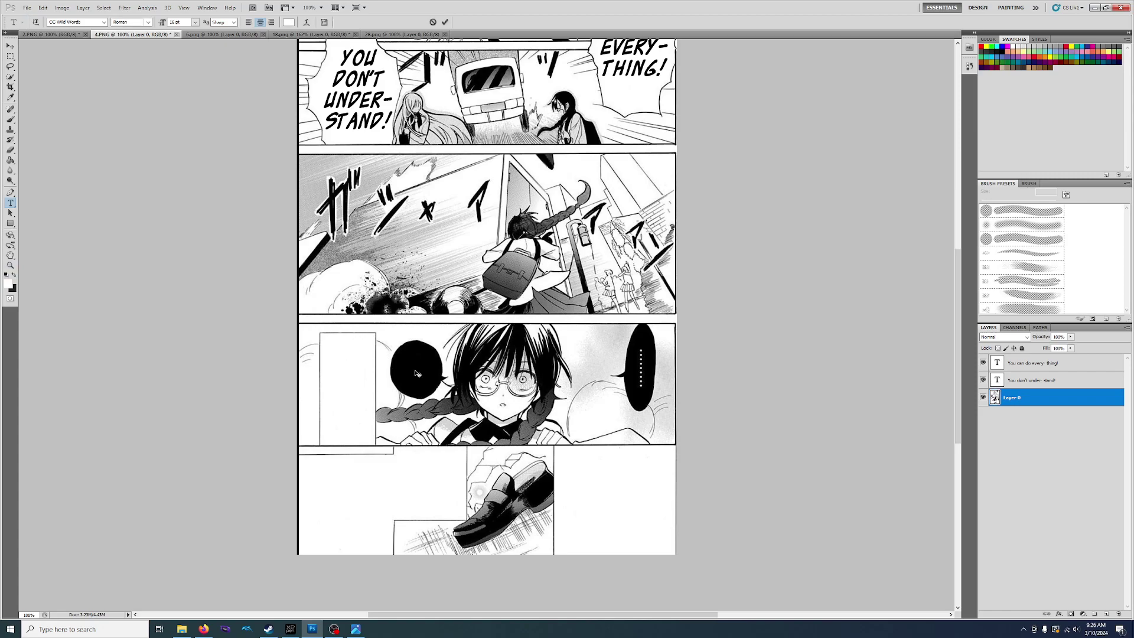
Step: Add the white text "...HUH.." at 18 pt, centred in the round black bubble beside the girl with glasses
left_click(409, 369)
type("...HUH...")
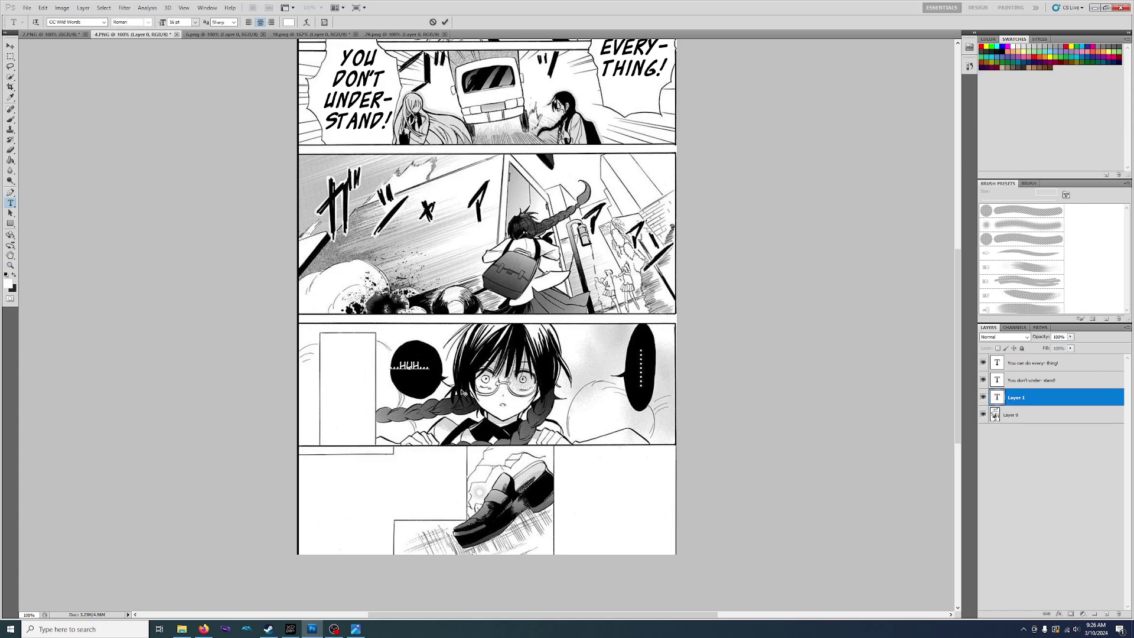
key("BackSpace")
mouse_move(425, 381)
left_mouse_down()
mouse_move(431, 391)
mouse_move(421, 383)
left_mouse_up()
left_click(194, 22)
left_click(192, 113)
left_click(415, 367)
left_click_drag(423, 385, 423, 388)
left_click(1059, 472)
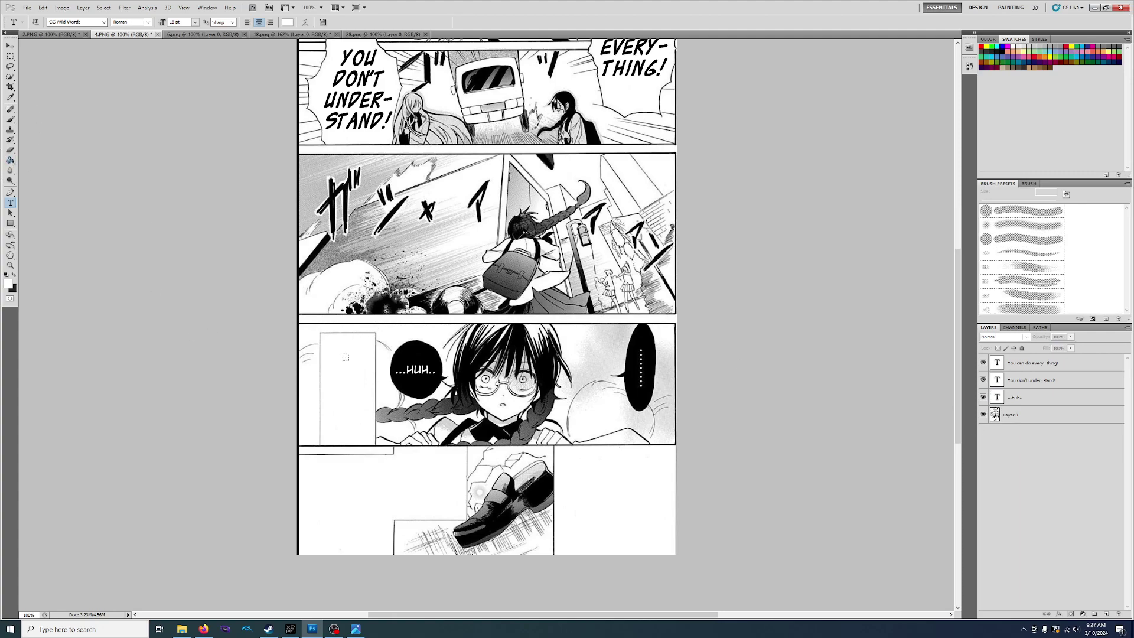
Step: Add the caption "THIS HAPPENED LAST SPRING." in black on four lines in the empty box beside the round black bubble
left_click(346, 358)
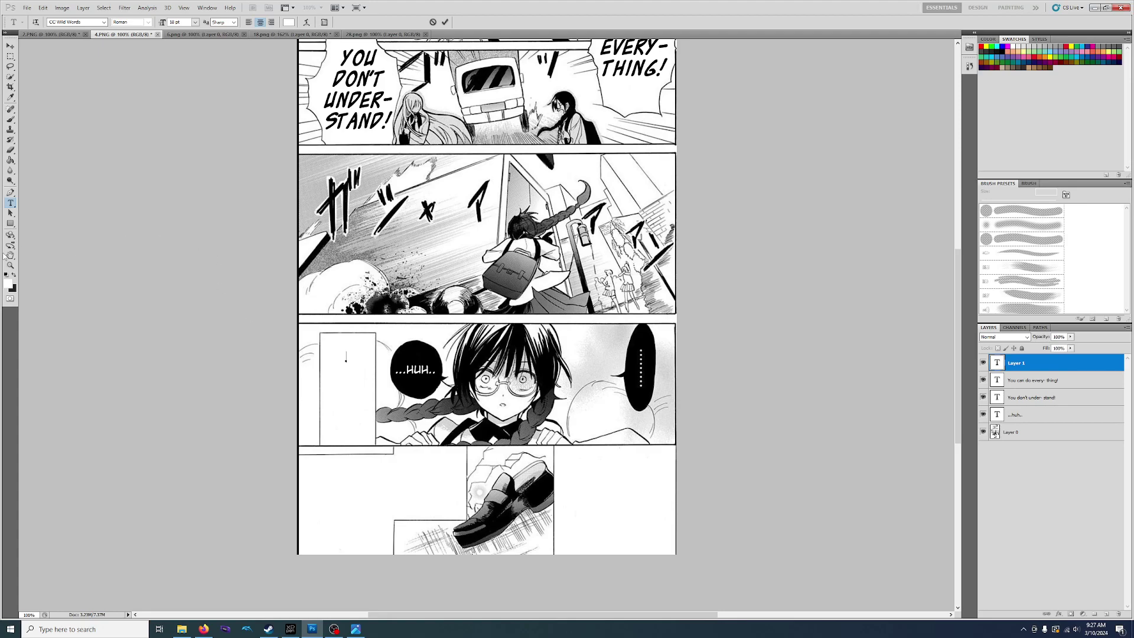
left_click(14, 275)
type("THIS")
key("Return")
type("HAPPENED")
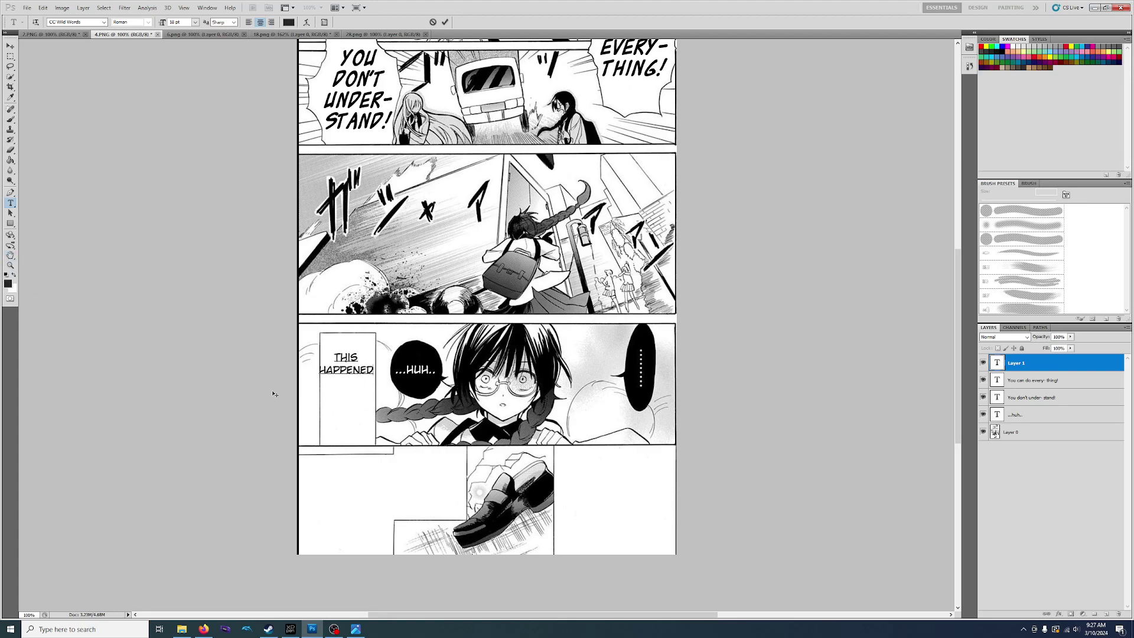
key("Return")
type("LAST")
key("Return")
type("SPRING.")
Step: Centre the "THIS HAPPENED LAST SPRING." caption within its narrow box and commit the text
left_click_drag(342, 424, 344, 435)
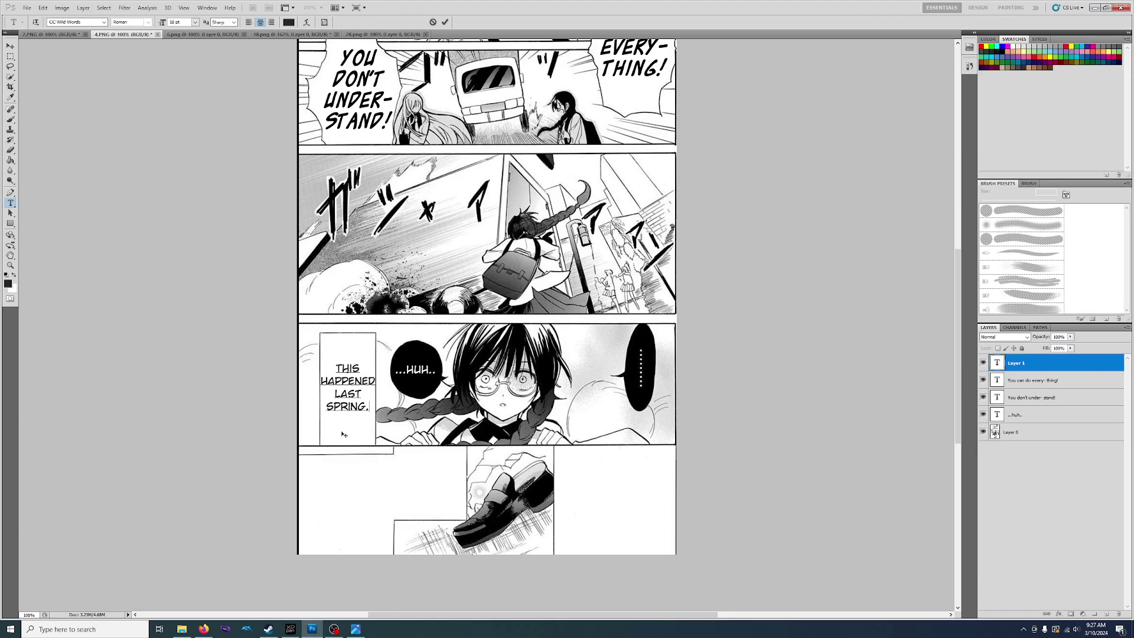
key("ctrl")
left_click_drag(375, 389, 373, 390)
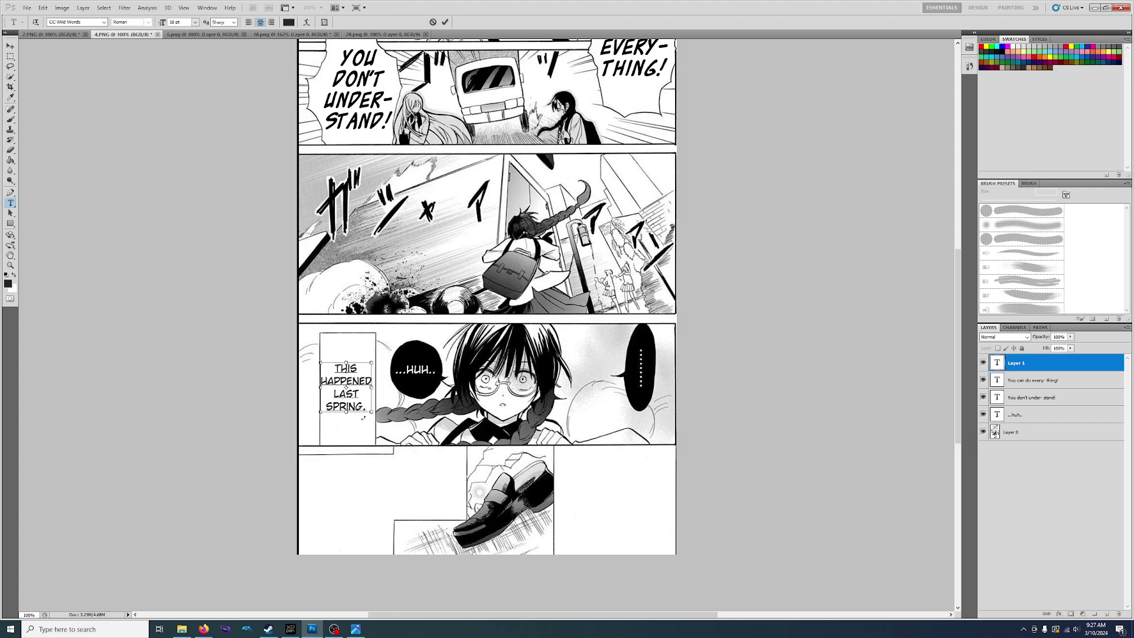
left_click_drag(353, 439, 351, 441)
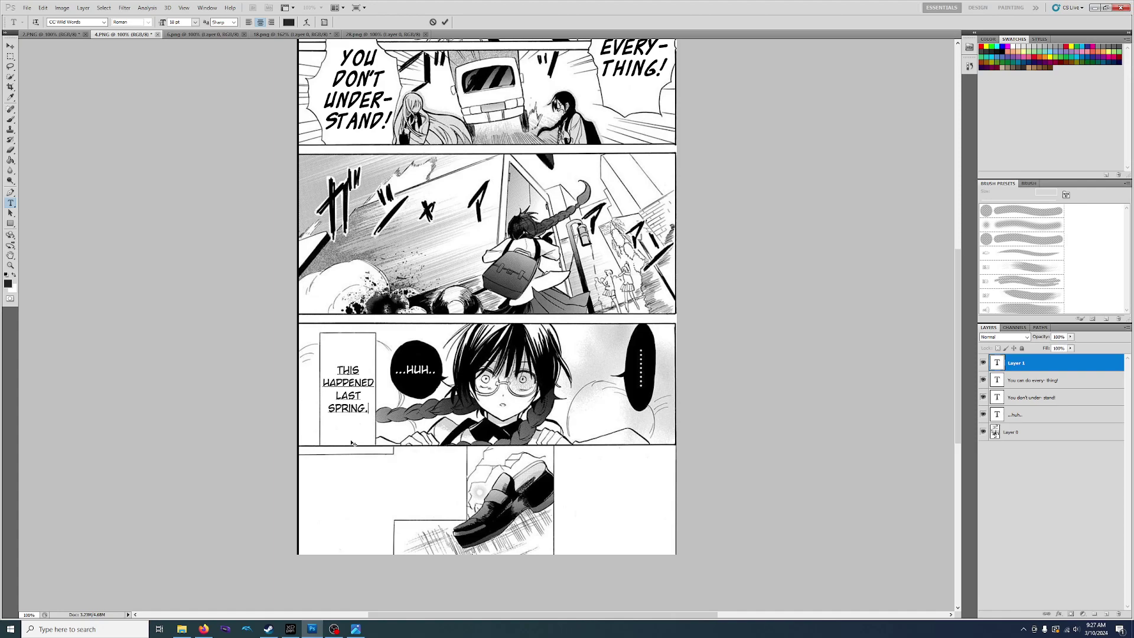
left_click(1016, 470)
Step: Add the text "MY SISTER, WHO GOT HIT BY A TRUCK" on four lines in the blank panel to the right of the shoe
scroll(565, 414, "up", 5)
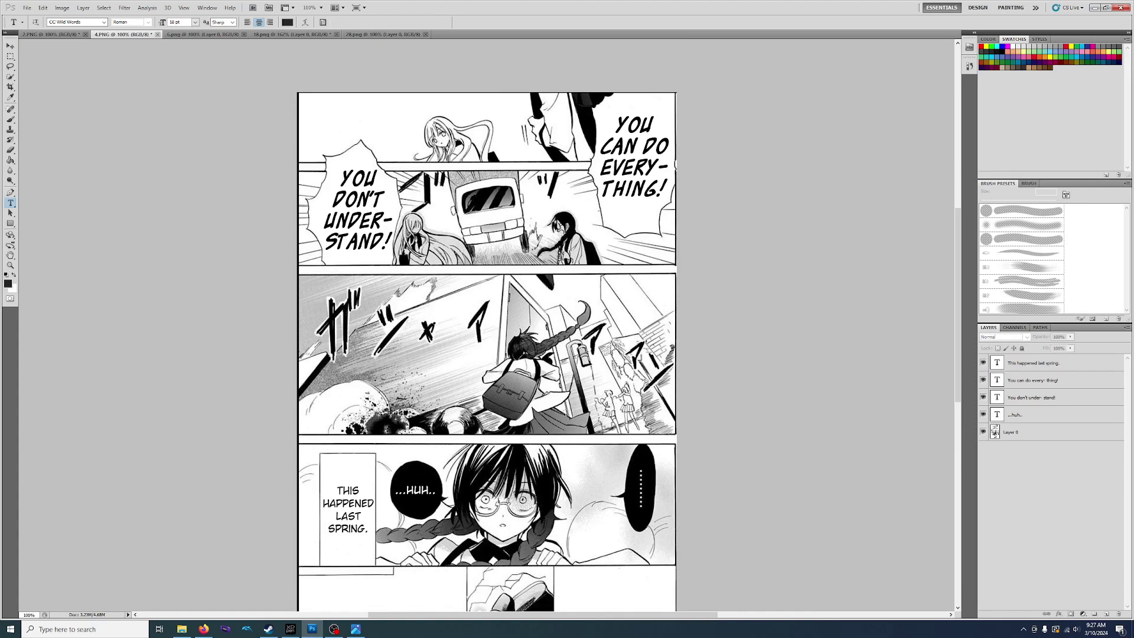
scroll(565, 413, "down", 3)
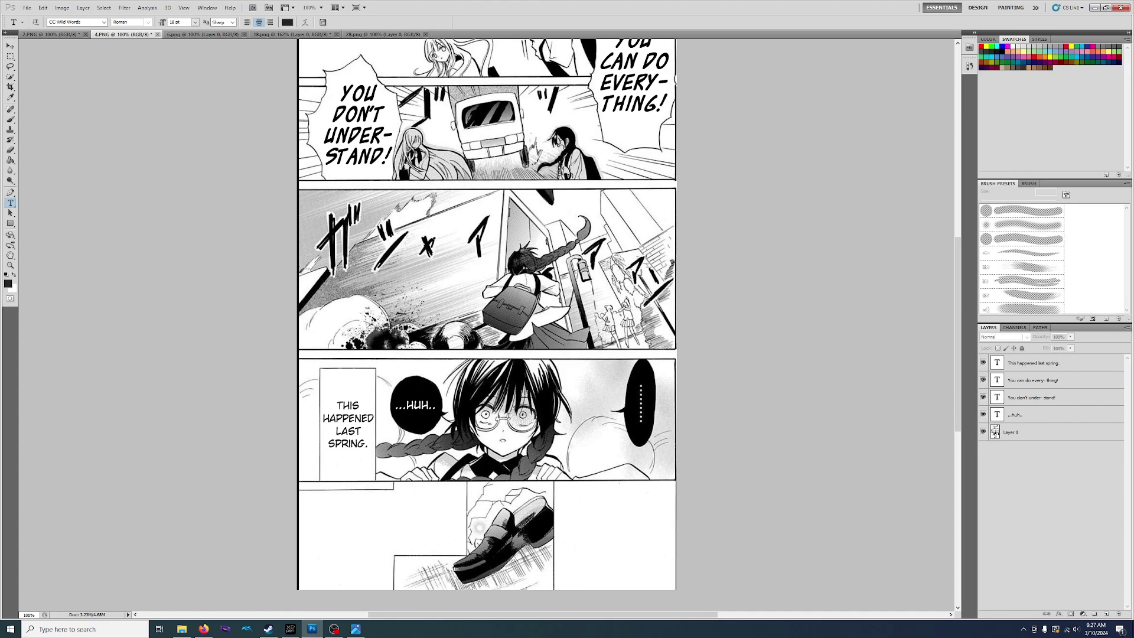
scroll(512, 353, "down", 3)
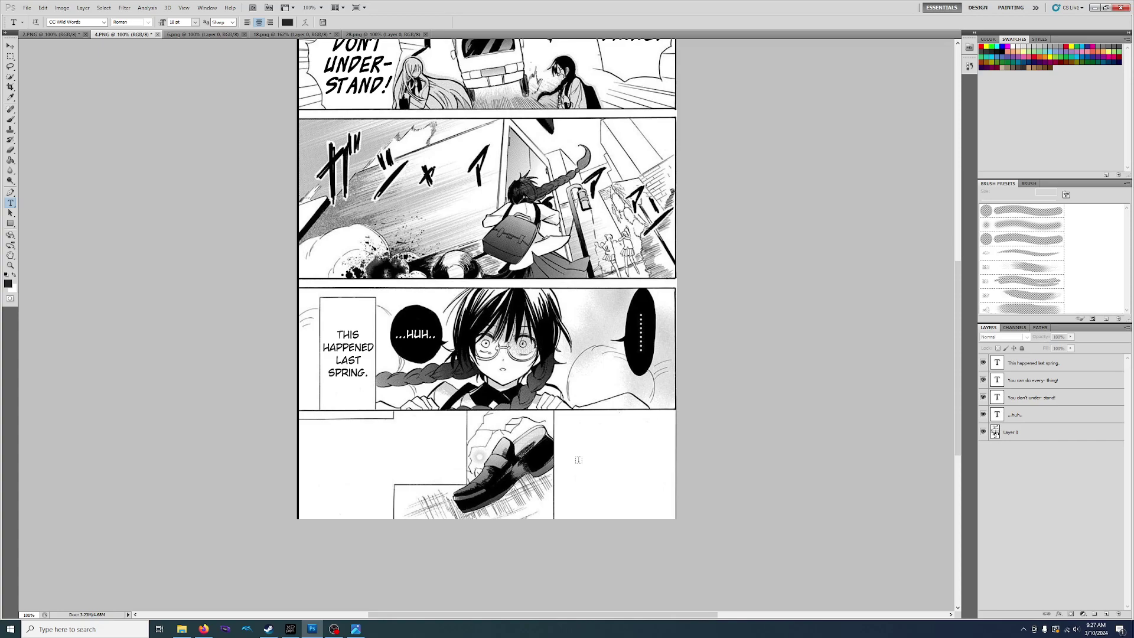
scroll(579, 460, "down", 1)
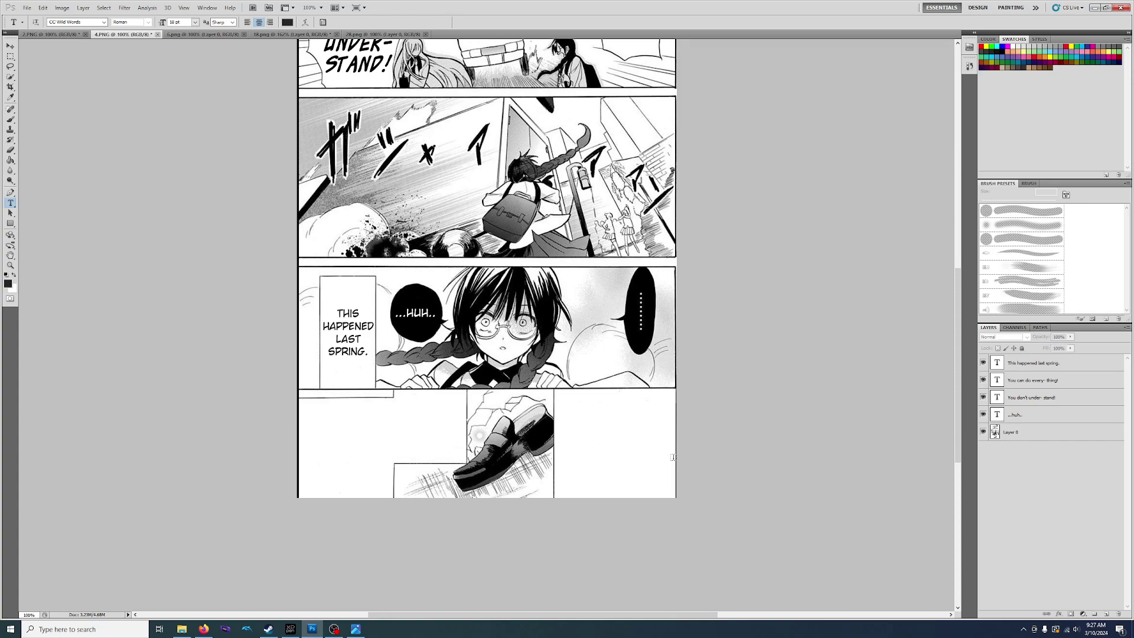
left_click(604, 417)
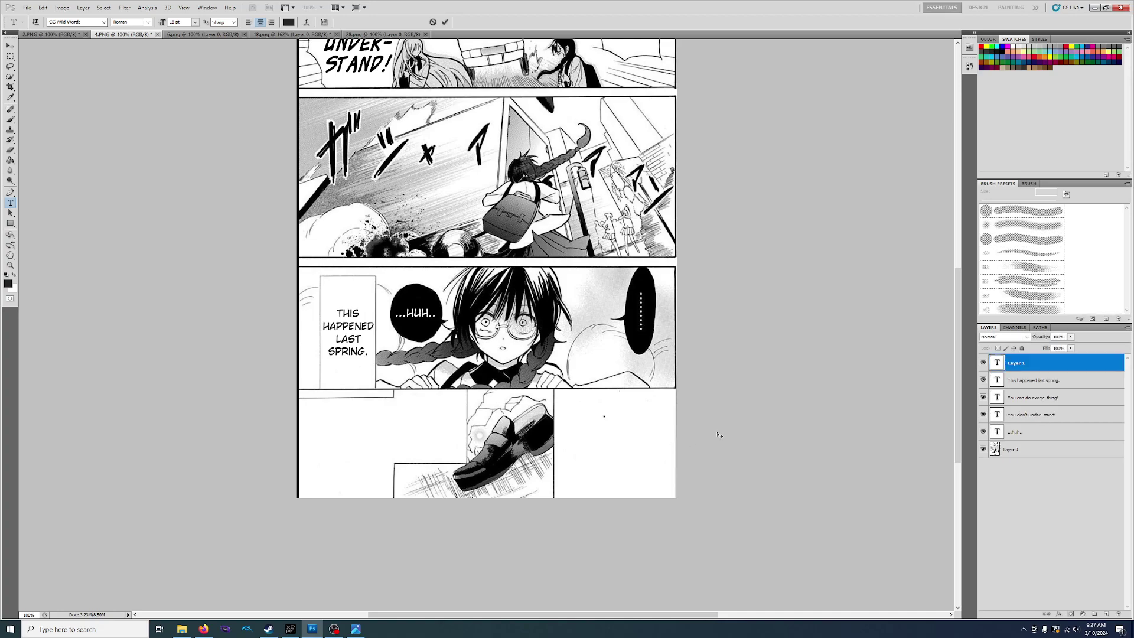
type("My sister.who got")
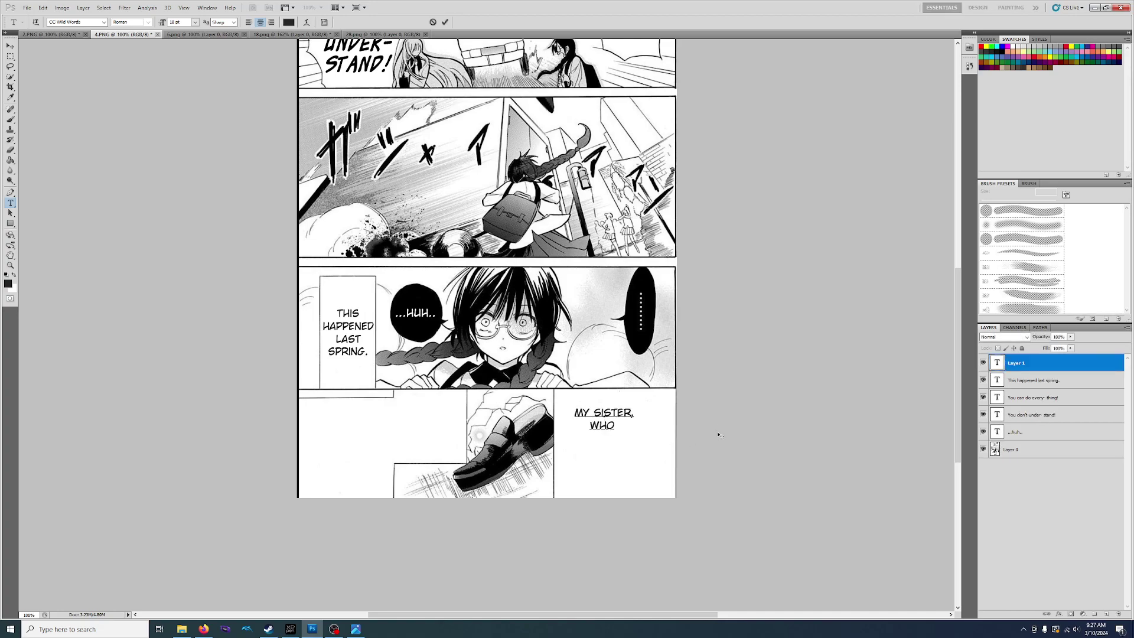
key("Return")
type("hit by a")
key("Return")
type("truck")
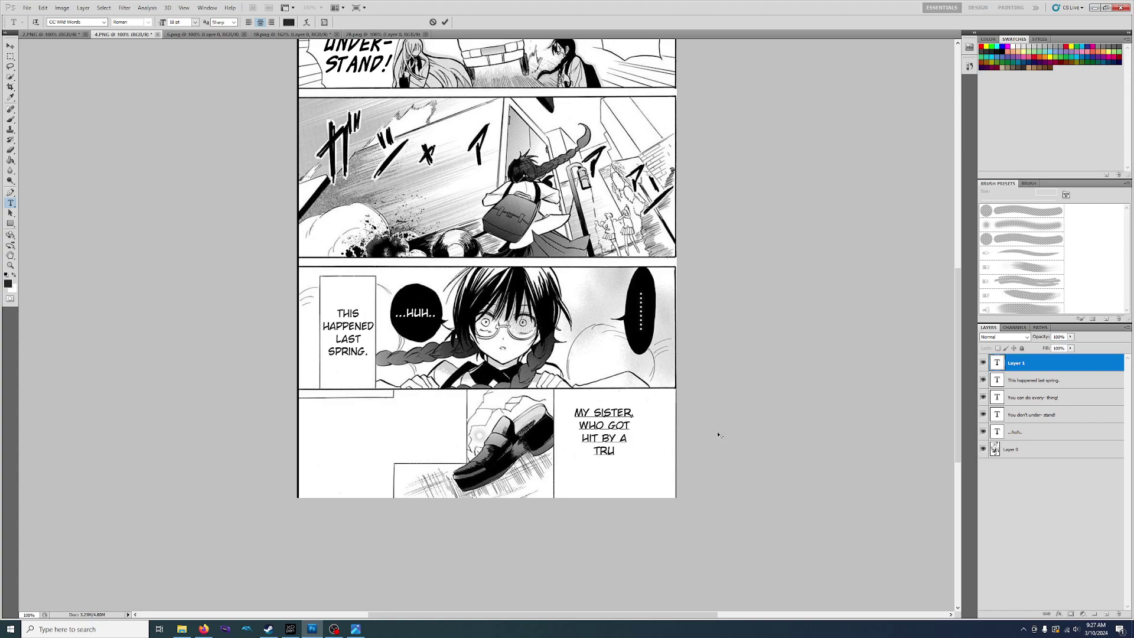
Step: Enlarge the "MY SISTER, WHO GOT HIT BY A TRUCK" text to 30 pt and centre it in its panel
key("ctrl+a")
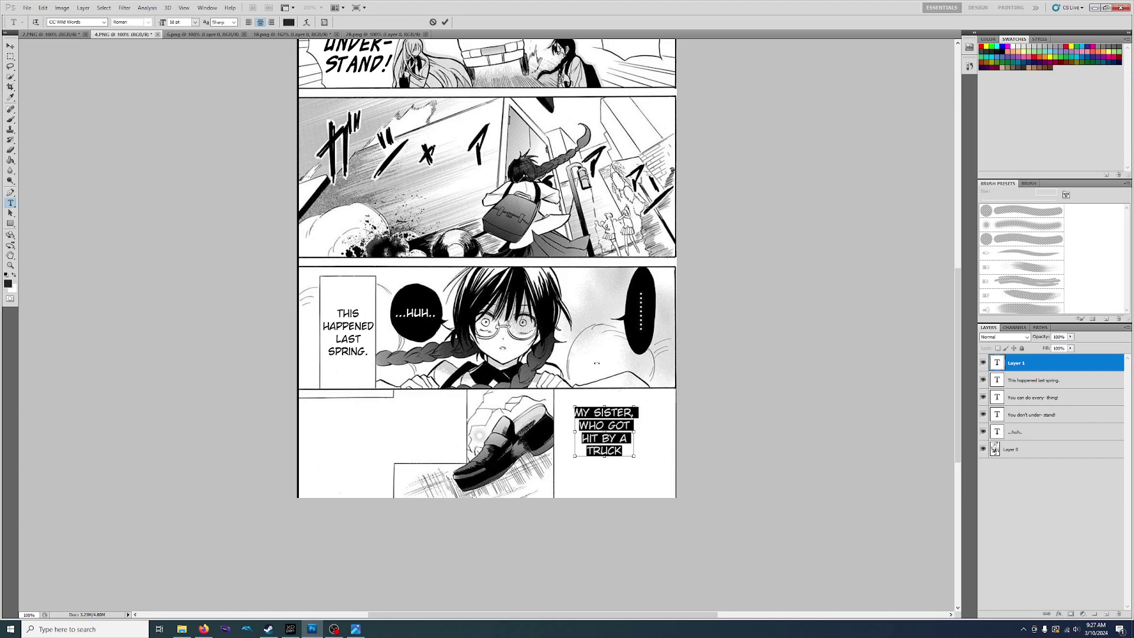
left_click(196, 23)
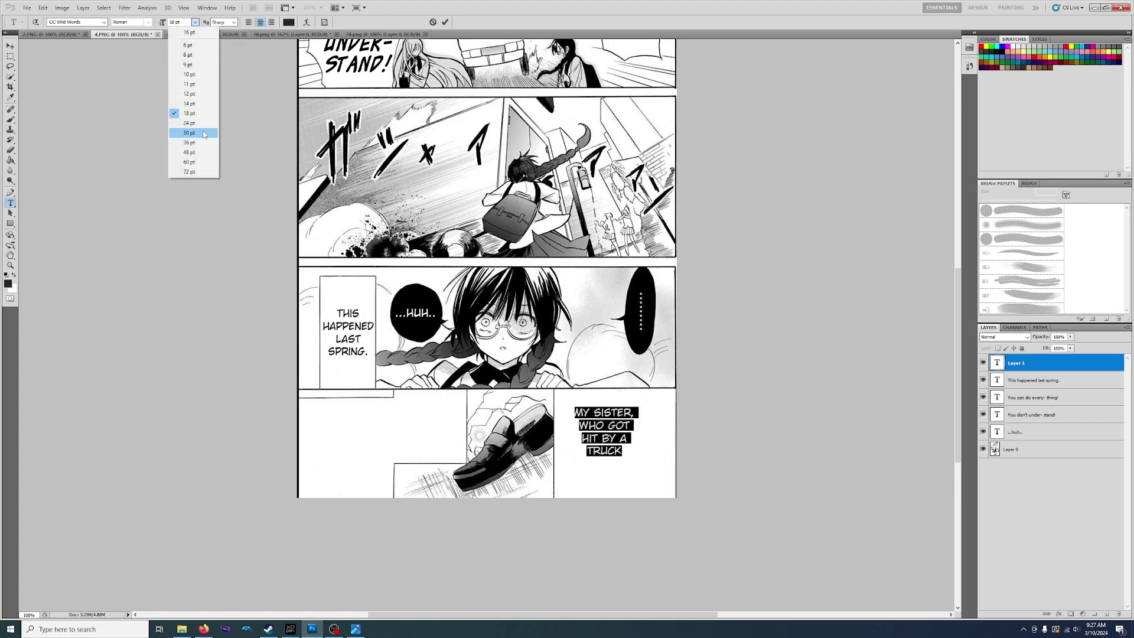
left_click(204, 133)
left_click(614, 437)
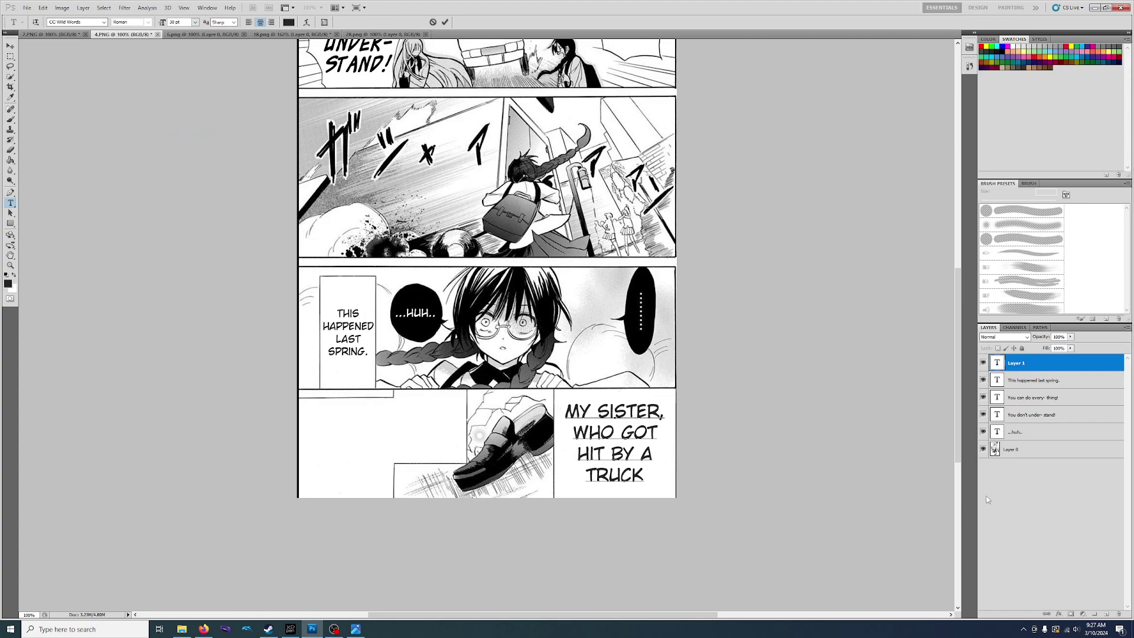
left_click(1009, 499)
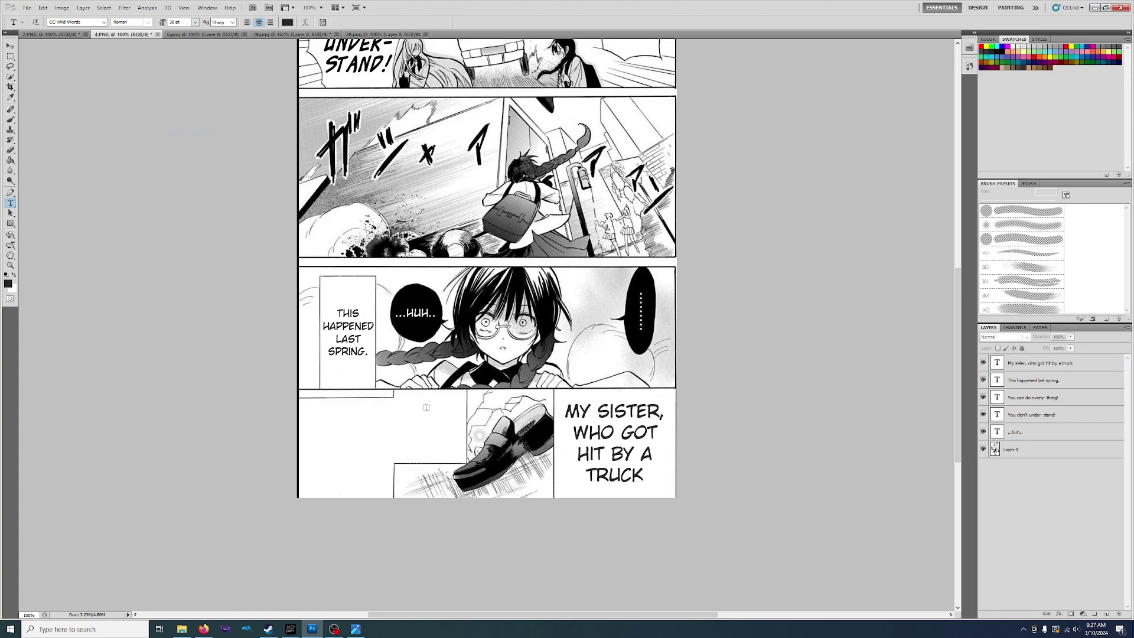
Step: Add the text "DISAPPEARED" at 18 pt in the small blank panel to the left of the shoe
left_click(426, 407)
left_click(196, 23)
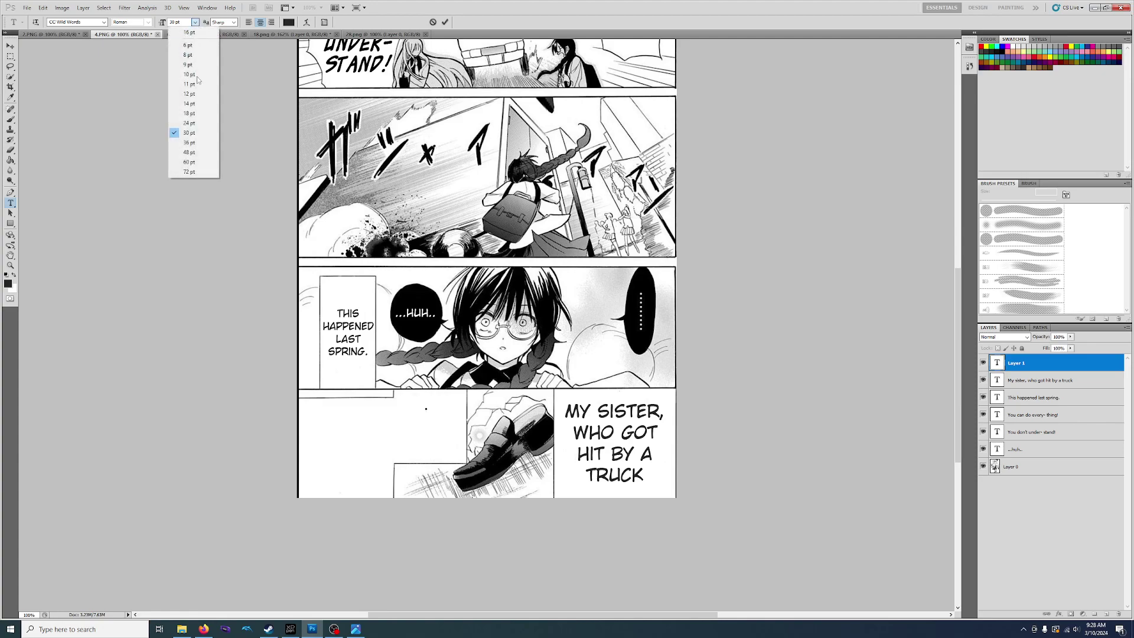
left_click(189, 122)
type("DISAPPEARED")
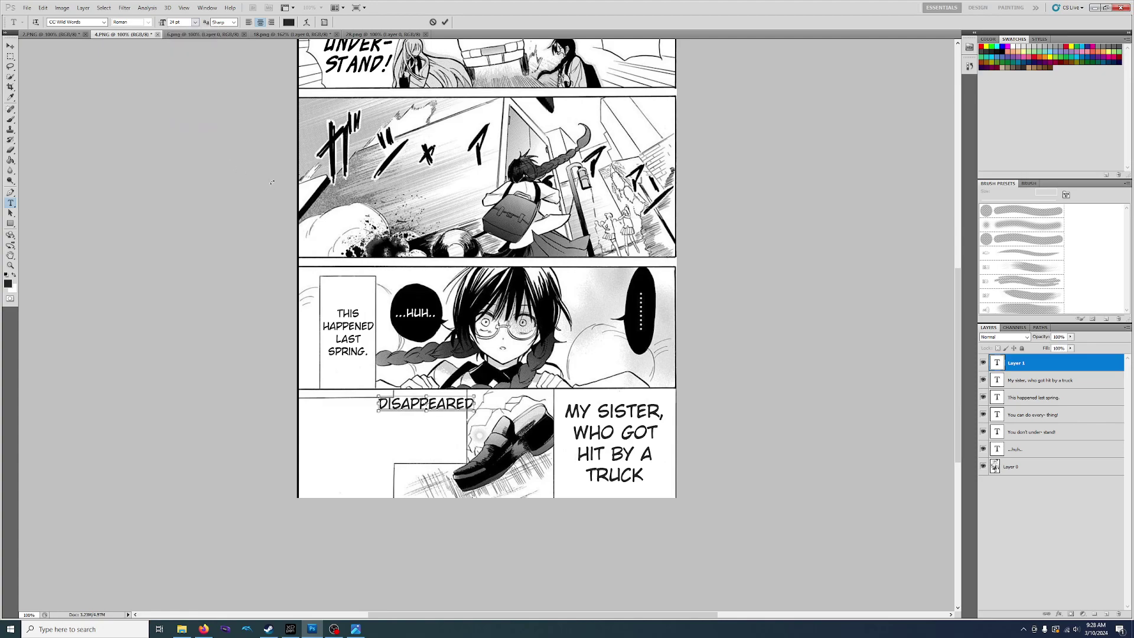
key("ctrl+a")
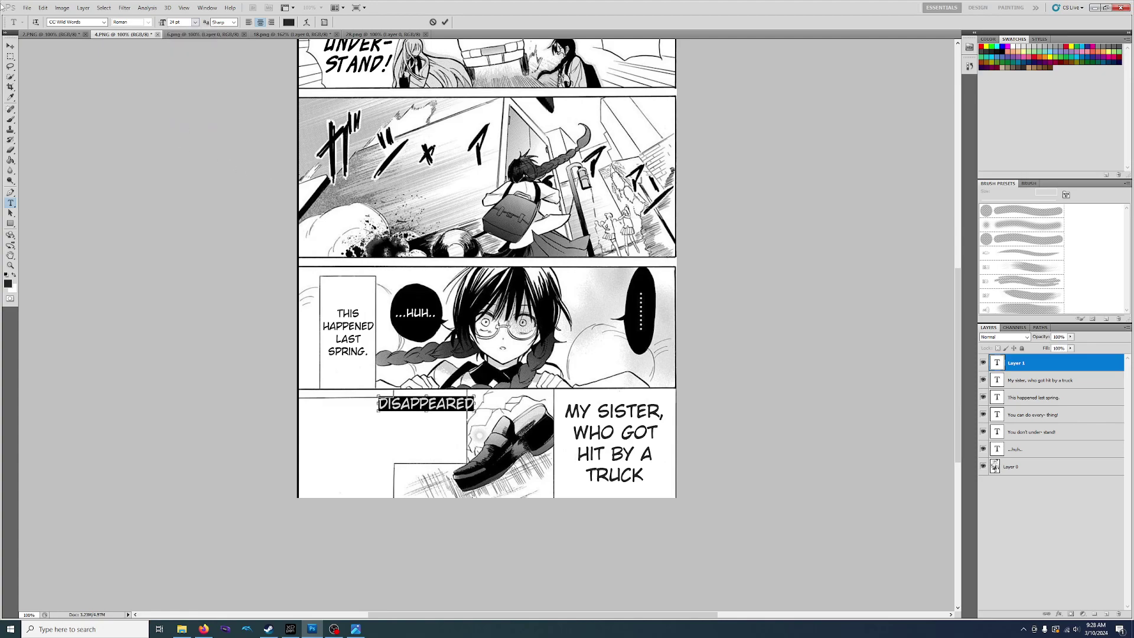
left_click(195, 22)
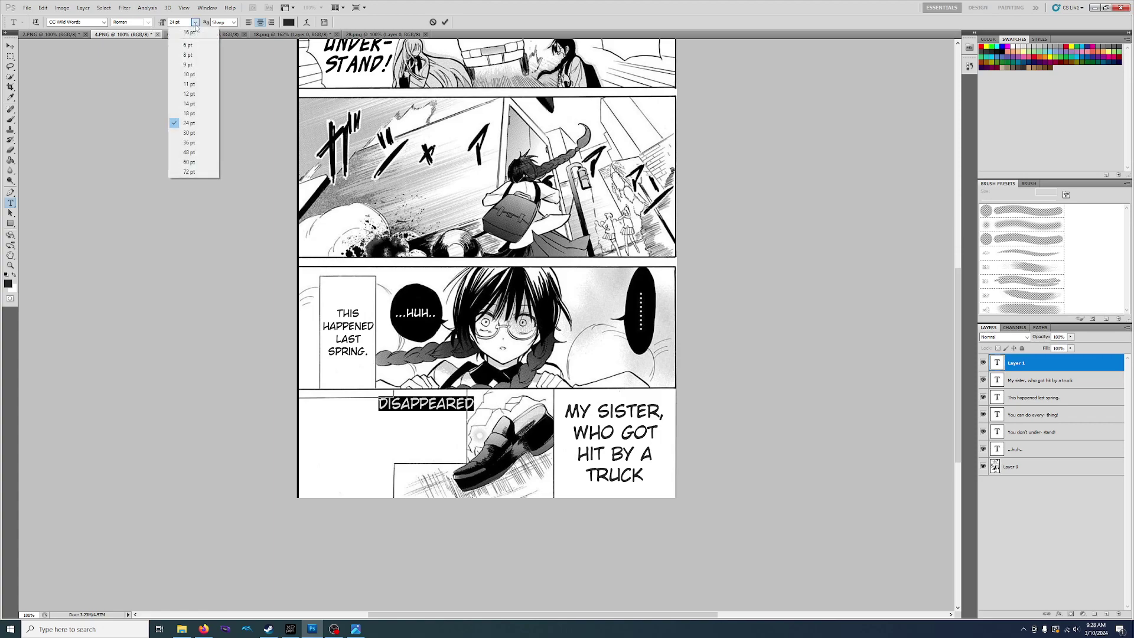
left_click(189, 112)
left_click_drag(425, 450, 428, 453)
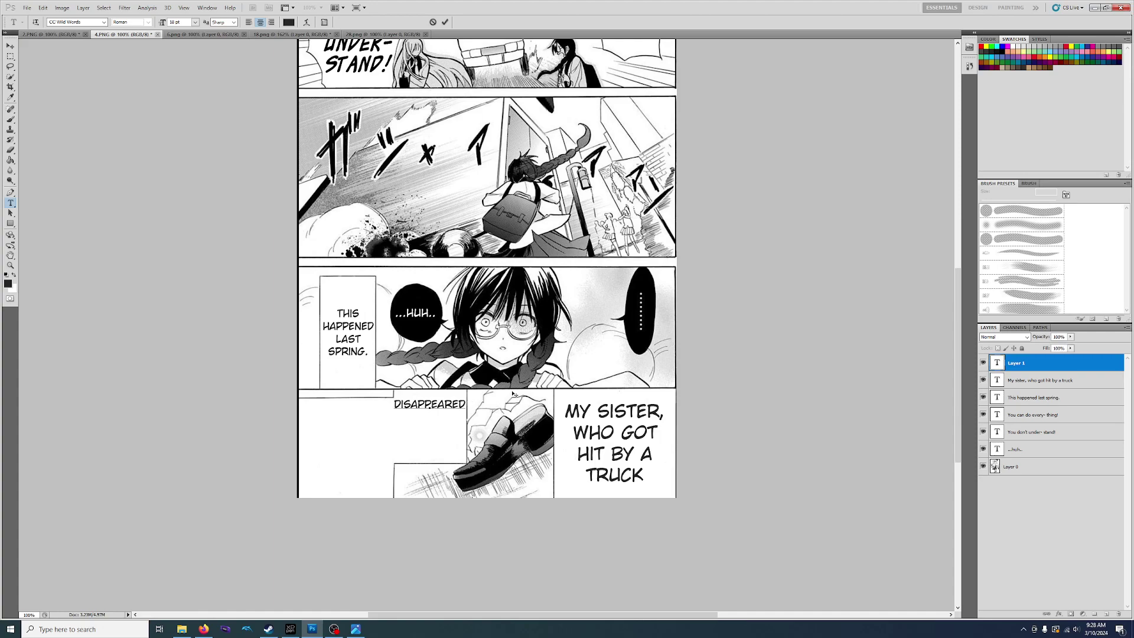
key("ctrl+Return")
key("i")
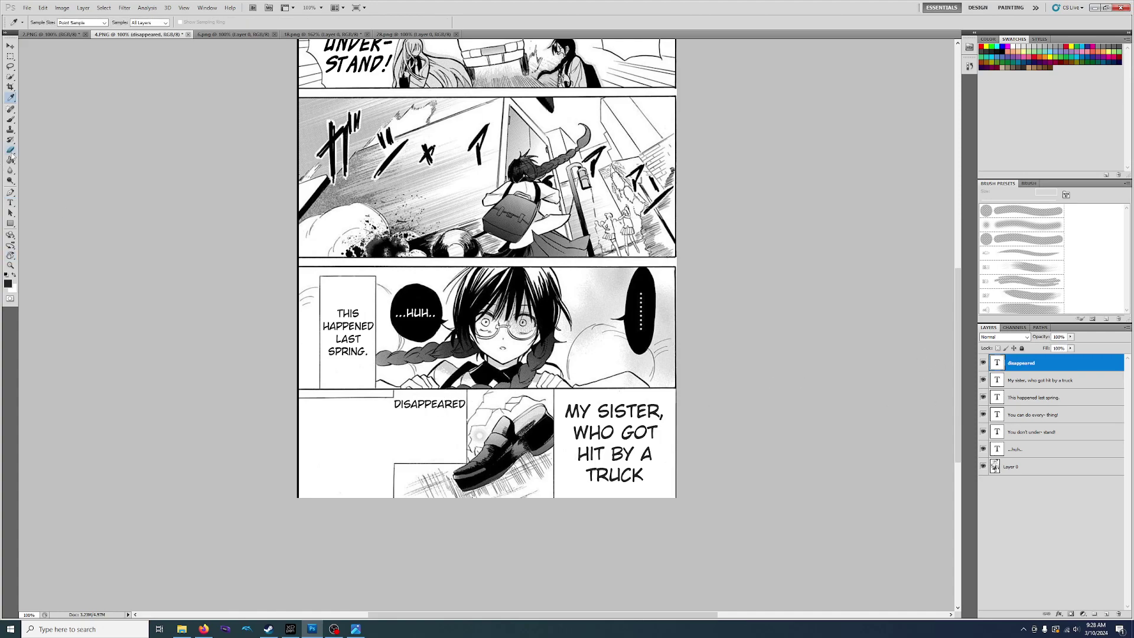
Step: Extend the "DISAPPEARED" text with "RIGHT BEFORE MY EYES." on two more lines and centre it in its panel
left_click(11, 202)
left_click(429, 404)
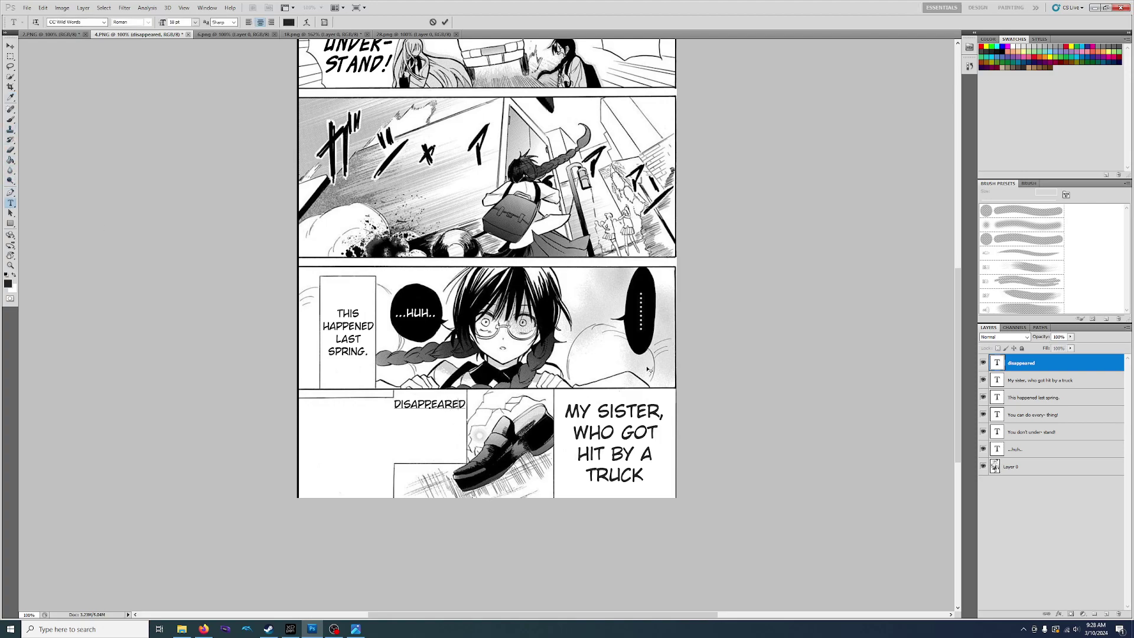
key("Return")
type("RIGHT BEFORE MY EYES.")
left_click_drag(457, 457, 448, 466)
left_click(232, 368)
Step: Add the text "ONLY ONE OF HER SHOES REMAINED." on four lines in the blank panel at the page's lower-left corner
left_click(332, 434)
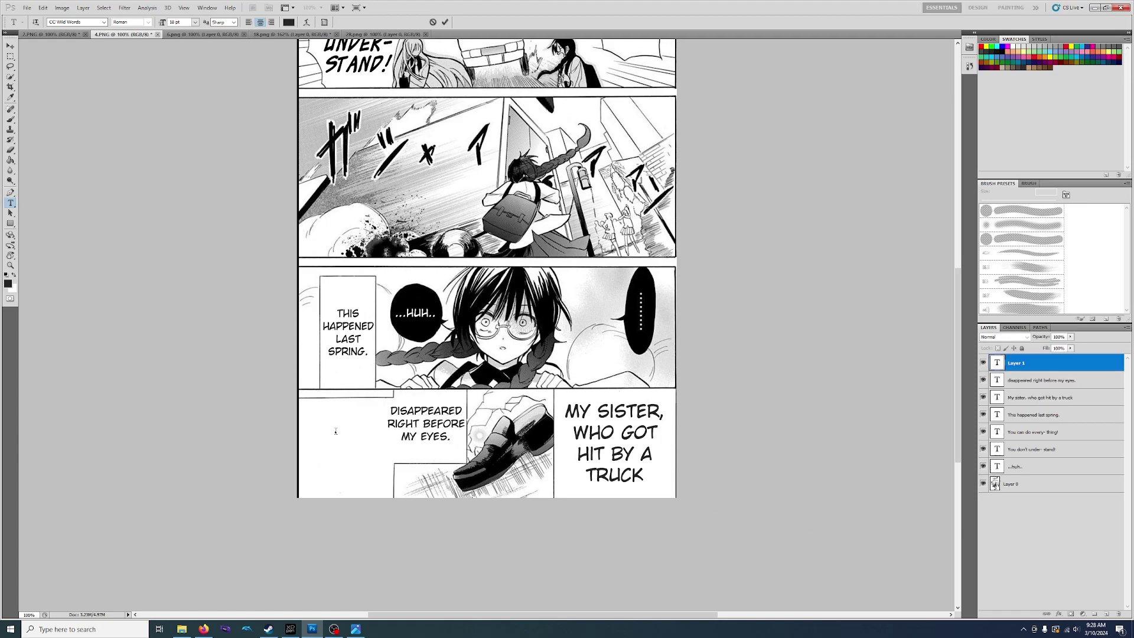
type("ONLY ONE")
key("Return")
type("OF HER")
key("Return")
type("SHOES")
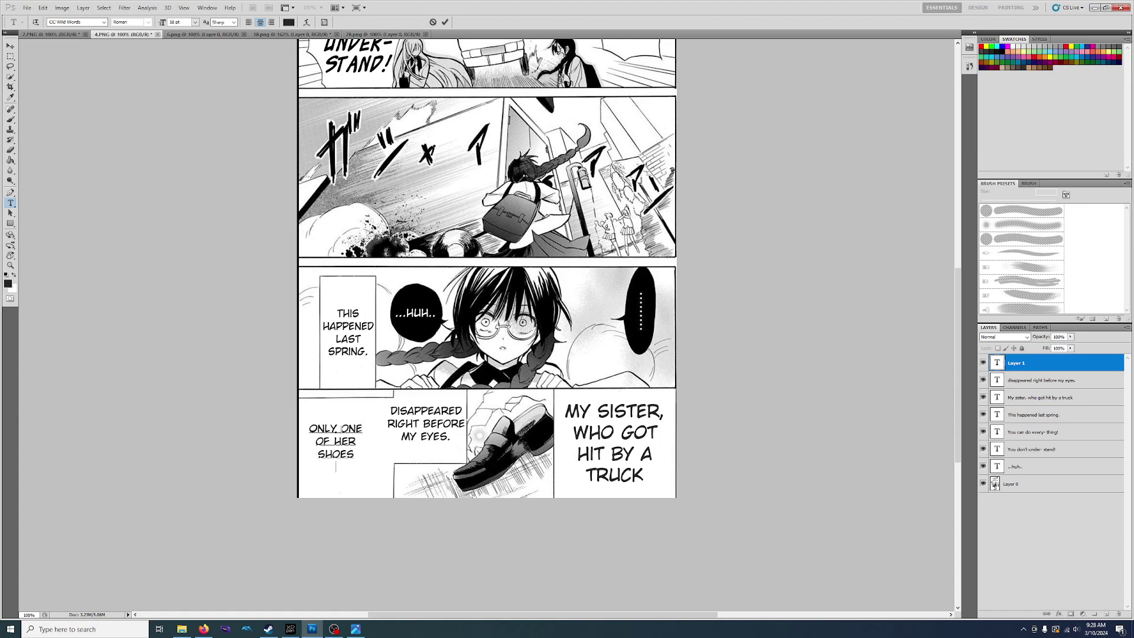
key("Return")
type("REMAINED.")
left_click_drag(340, 493, 350, 502)
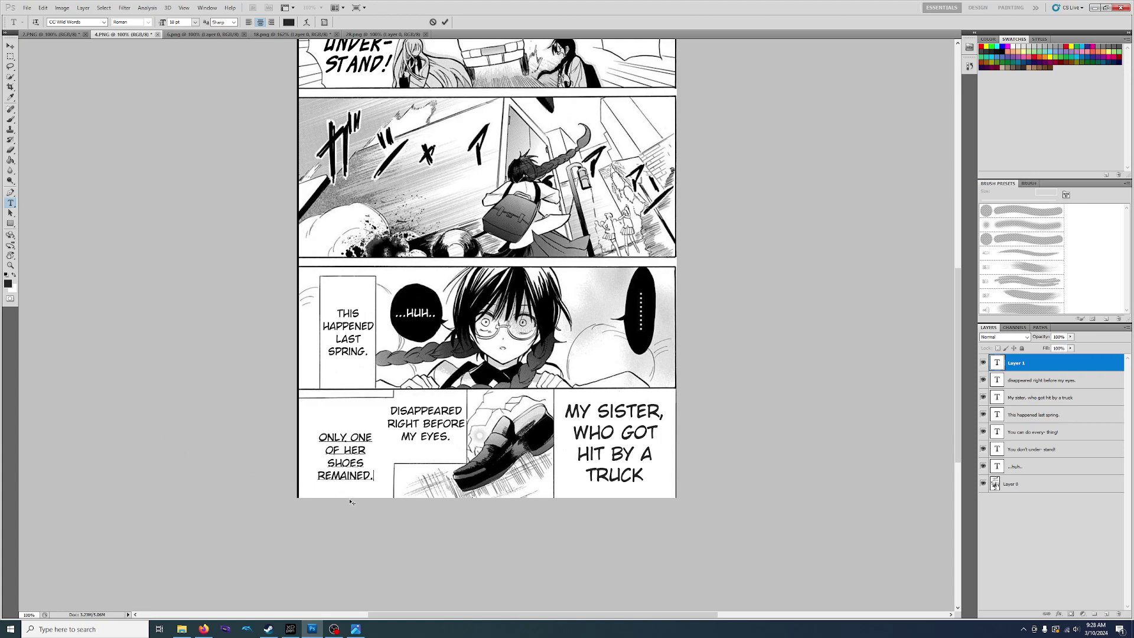
Step: Rebreak the shoe caption into three lines, "ONLY ONE OF / HER SHOES / REMAINED.", and recentre it in its panel
left_click(327, 450)
key("BackSpace")
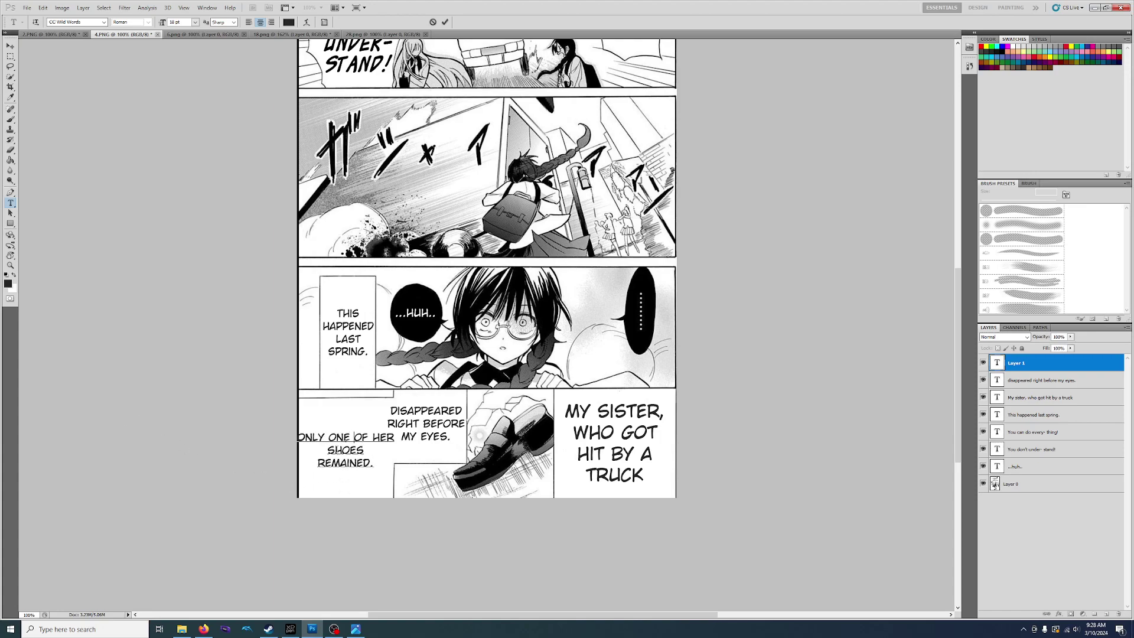
key("Return")
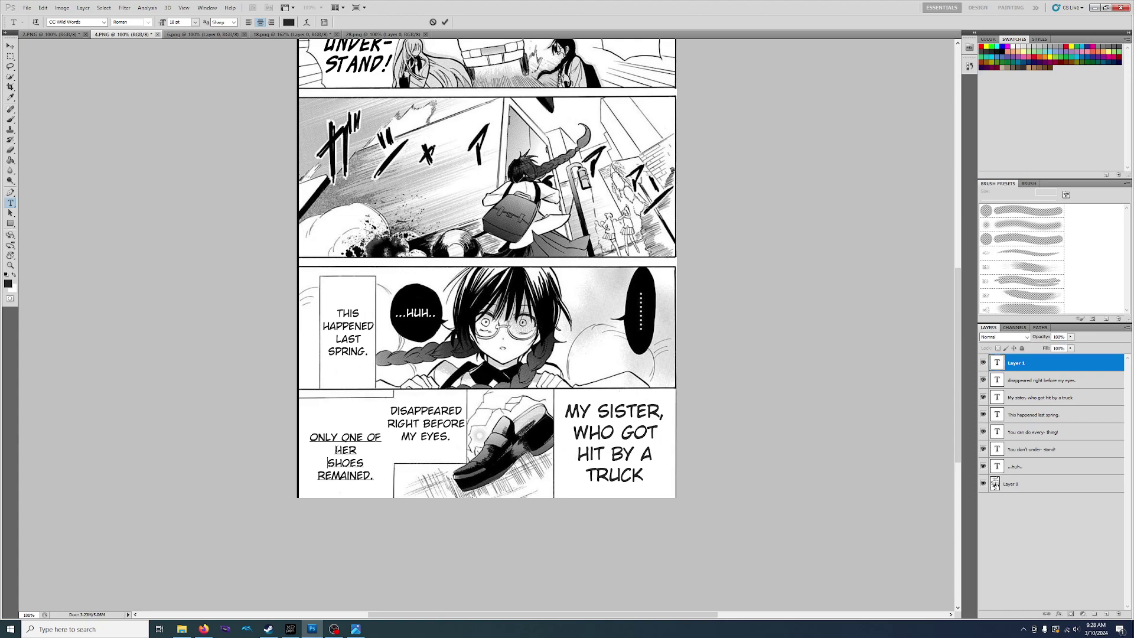
key("BackSpace")
left_click_drag(339, 497, 340, 500)
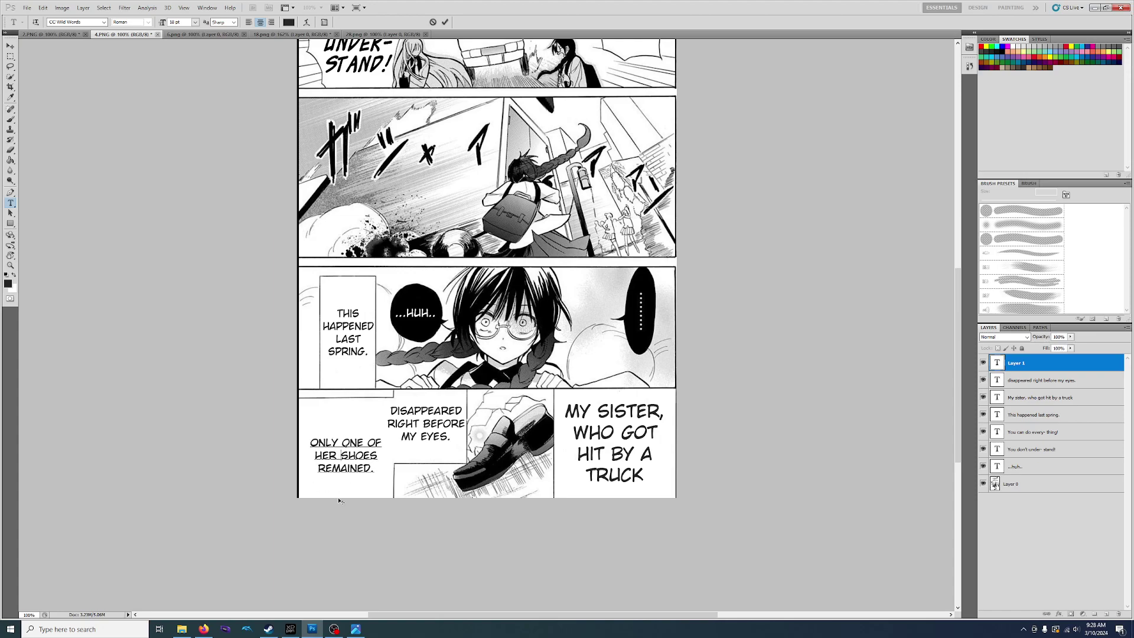
left_click(951, 508)
Step: Save the lettered page as a PNG copy named 4.png in the V2 folder, replacing the existing file
scroll(505, 414, "up", 3)
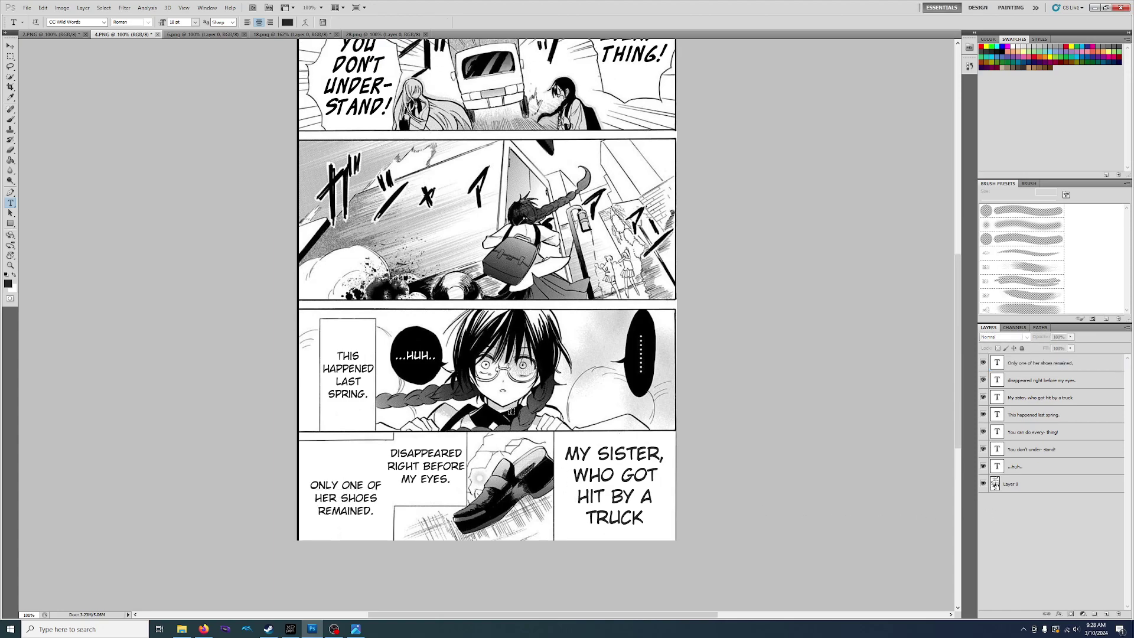
scroll(505, 418, "down", 2)
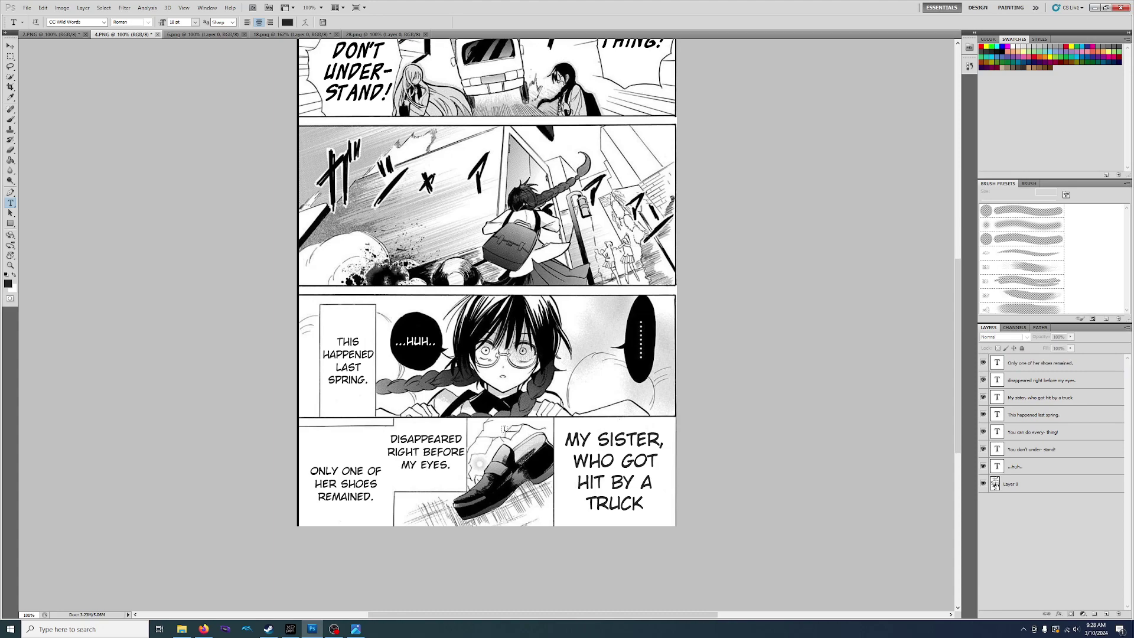
scroll(503, 428, "up", 8)
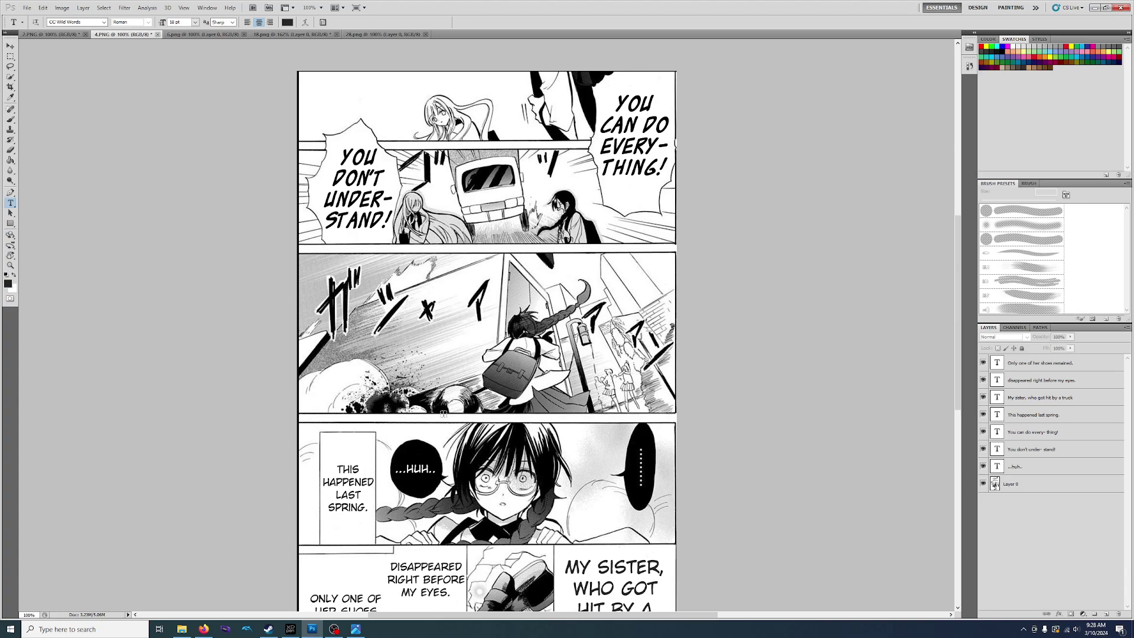
key("ctrl+shift+s")
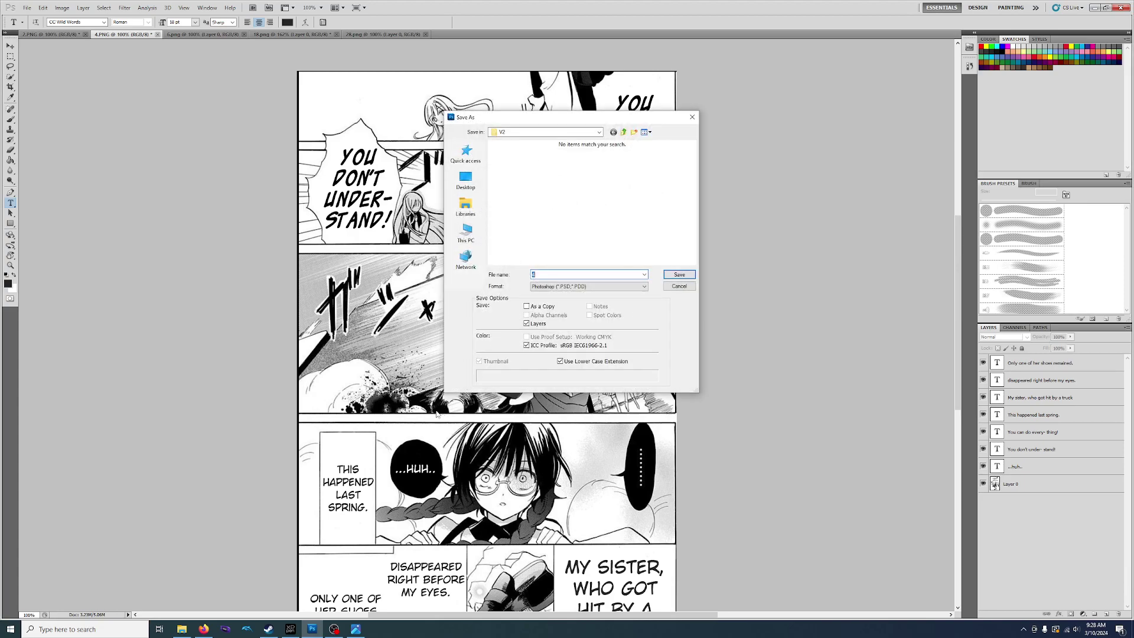
left_click(584, 287)
left_click(582, 381)
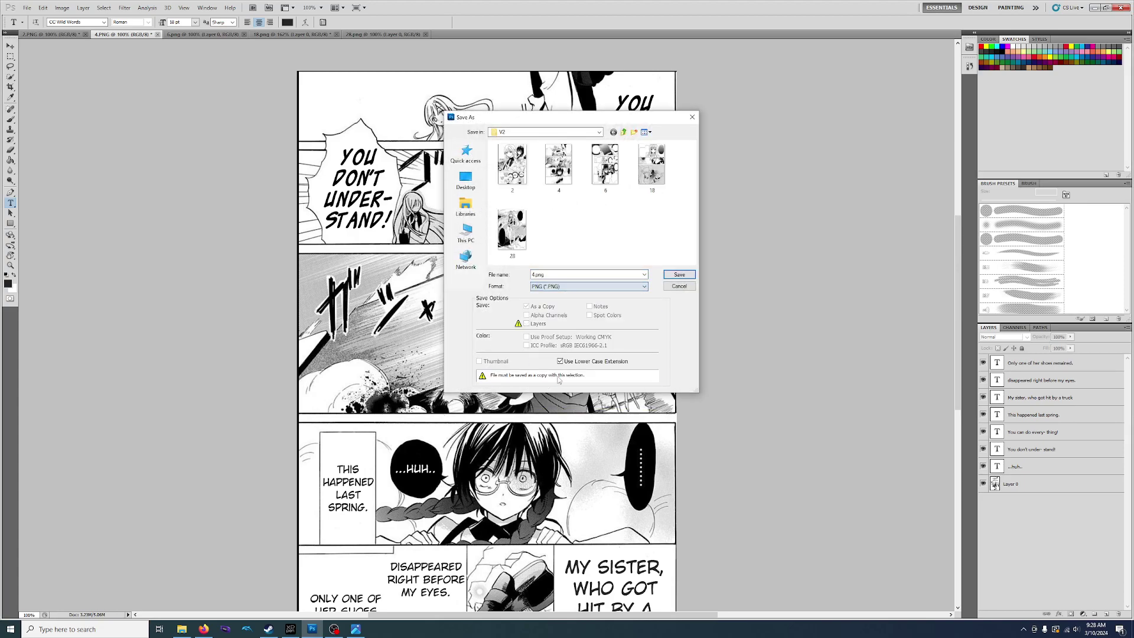
left_click(679, 274)
left_click(579, 231)
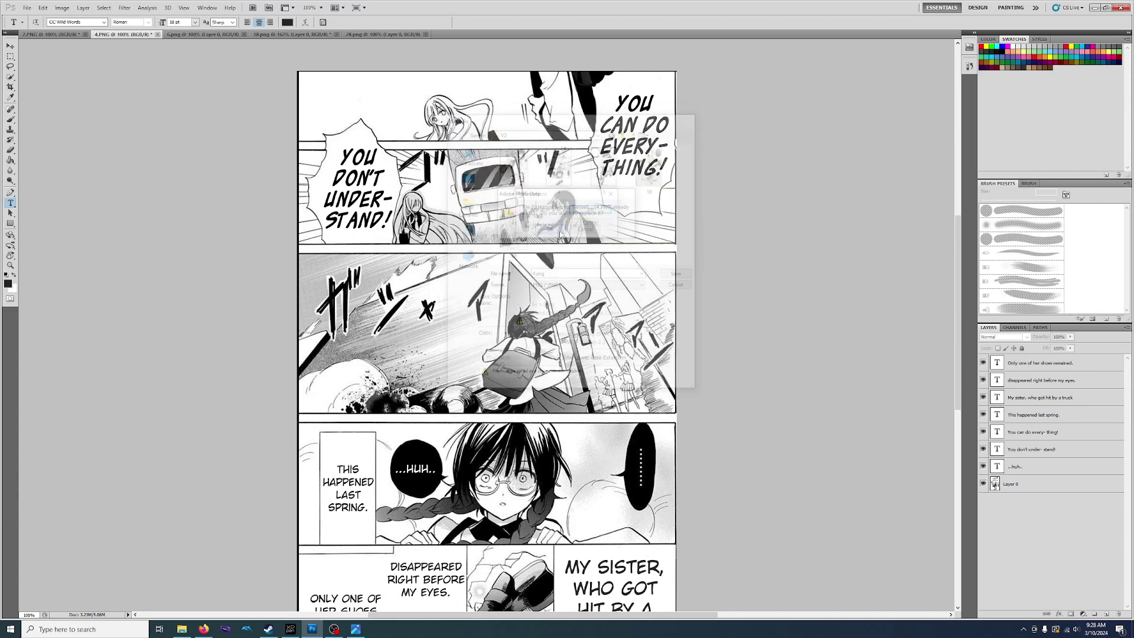
Step: Finish the PNG save of page 4 and switch to the 6.png page
left_click(576, 214)
key("ctrl+Tab")
scroll(593, 277, "up", 2)
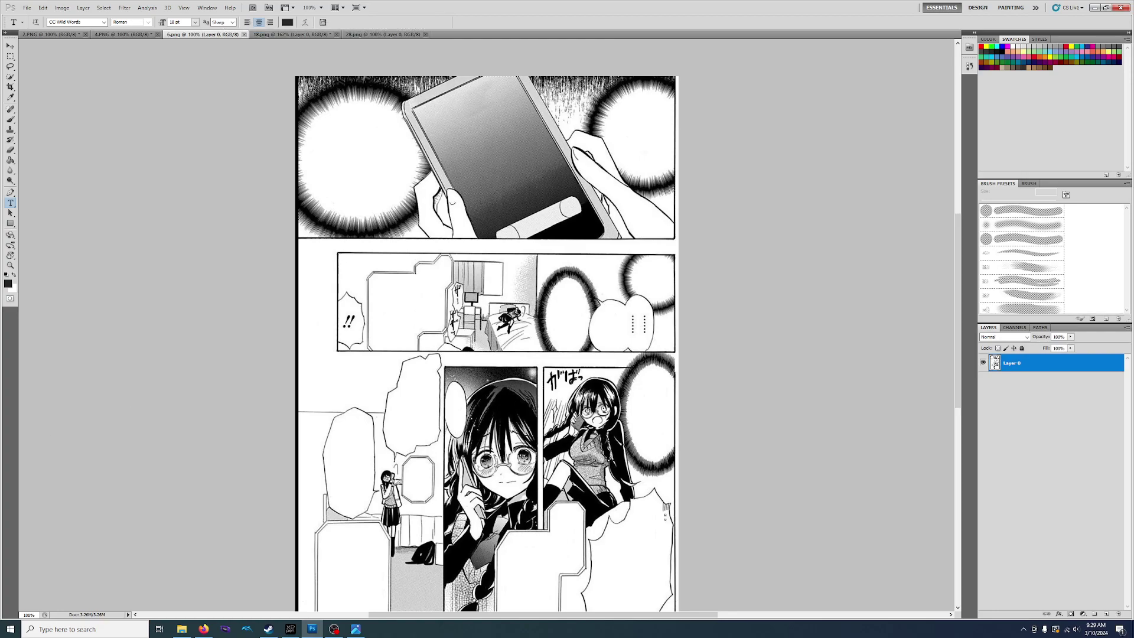
key("alt+Tab")
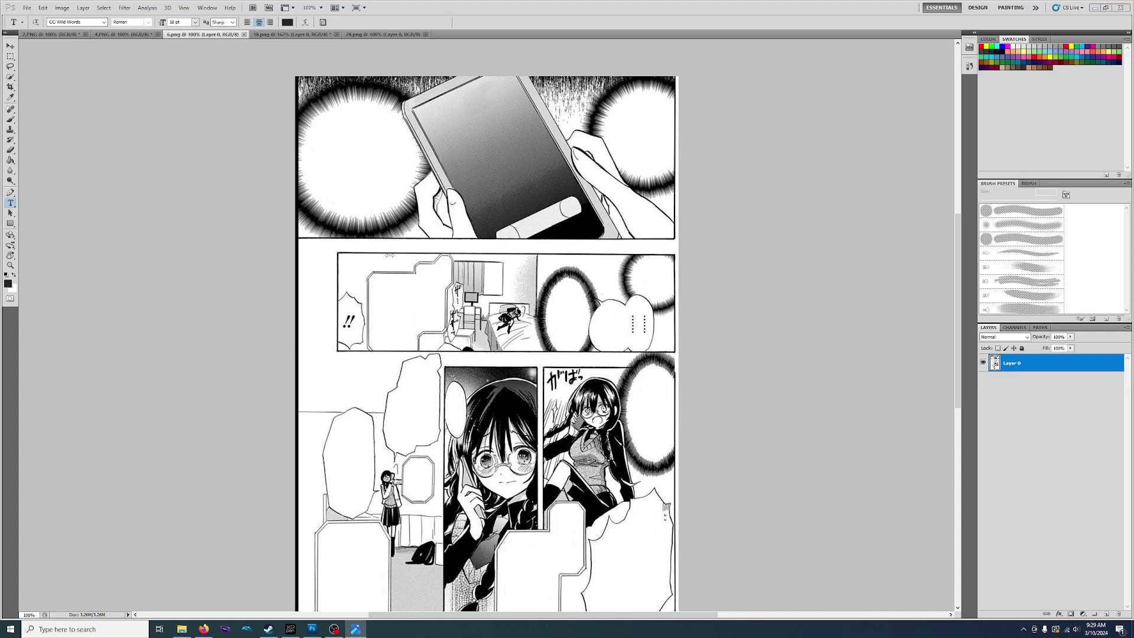
Step: Add the text "WHA..." at 24 pt in the burst bubble at the page's upper-right corner and centre it there
left_click(635, 128)
type("WHA...")
key("ctrl+a")
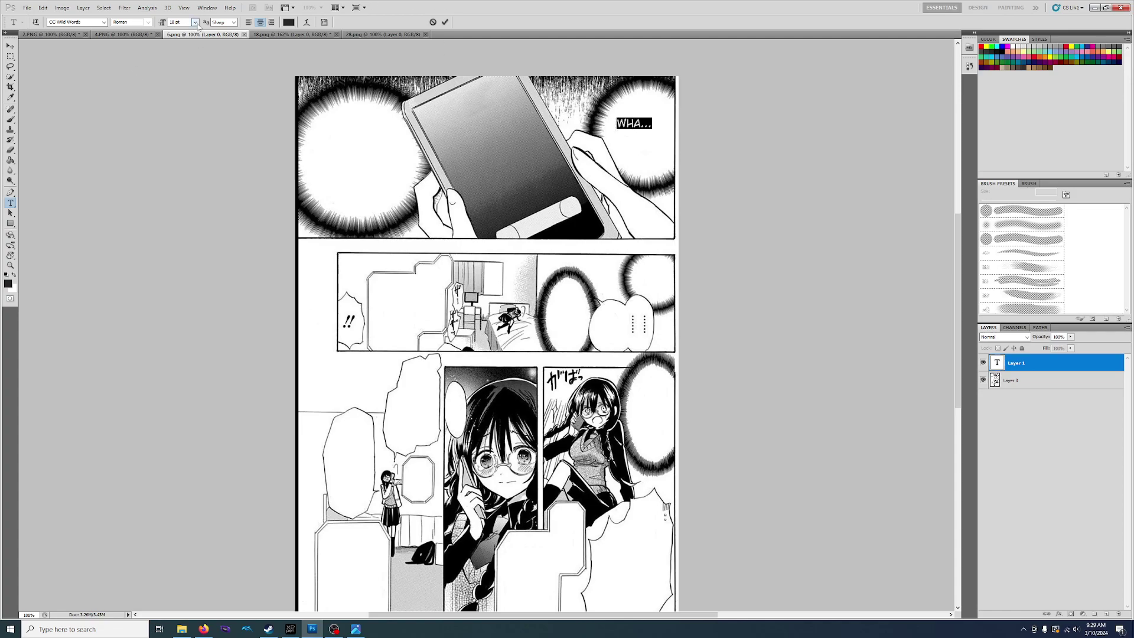
left_click(196, 22)
left_click(189, 122)
left_click(629, 138)
left_click_drag(642, 155, 648, 166)
left_click(1072, 501)
Step: Add "WHAT'S WITH THIS NUMBER?" on three lines in the large burst bubble at the page's upper-left corner and centre it
left_click(362, 137)
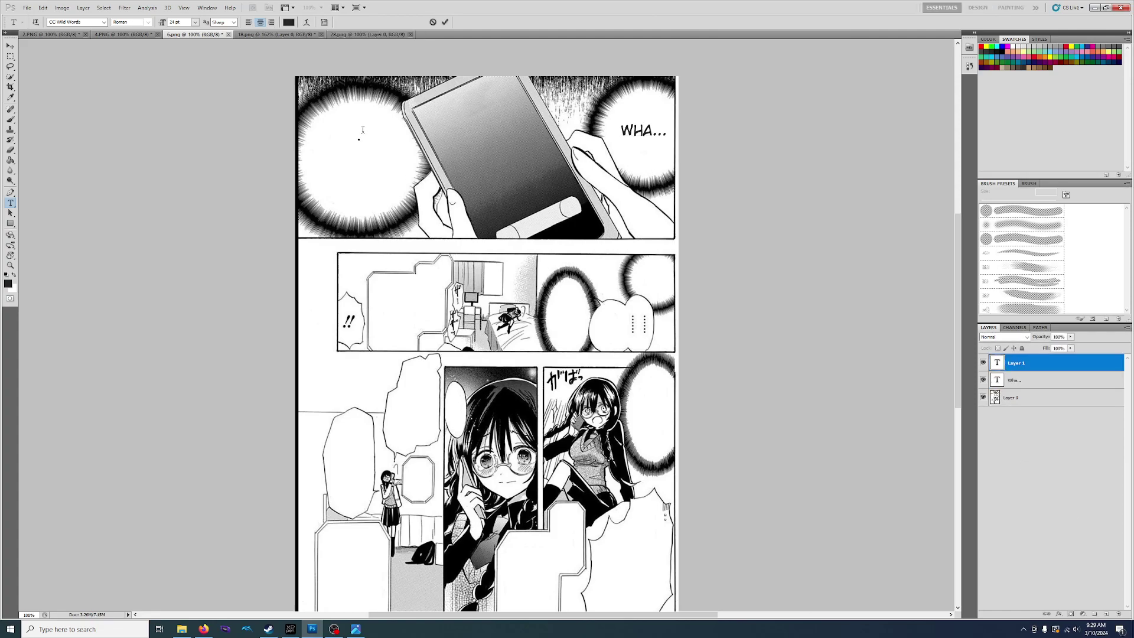
type("What's")
key("Return")
type("with this")
key("Return")
type("numbe")
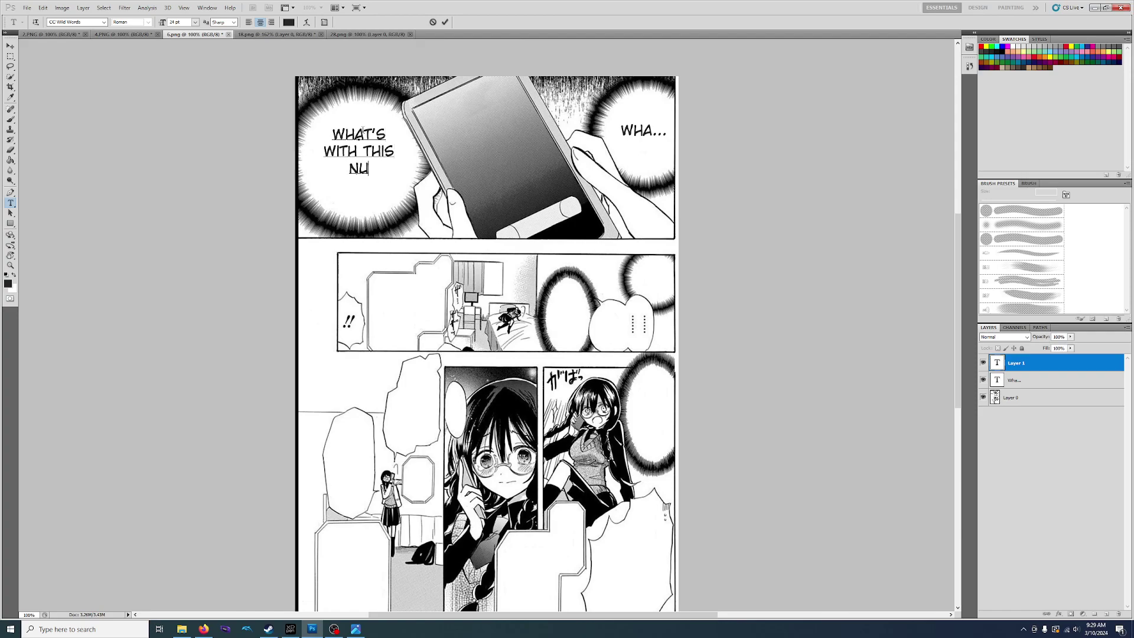
type("r?")
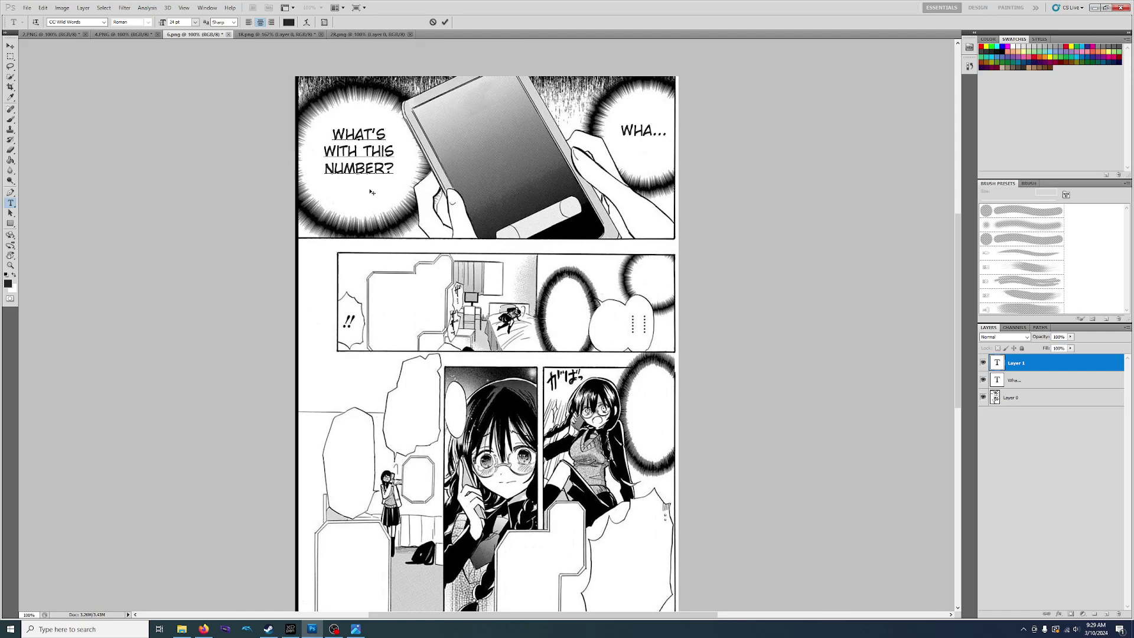
left_click_drag(371, 192, 374, 200)
left_click(1016, 425)
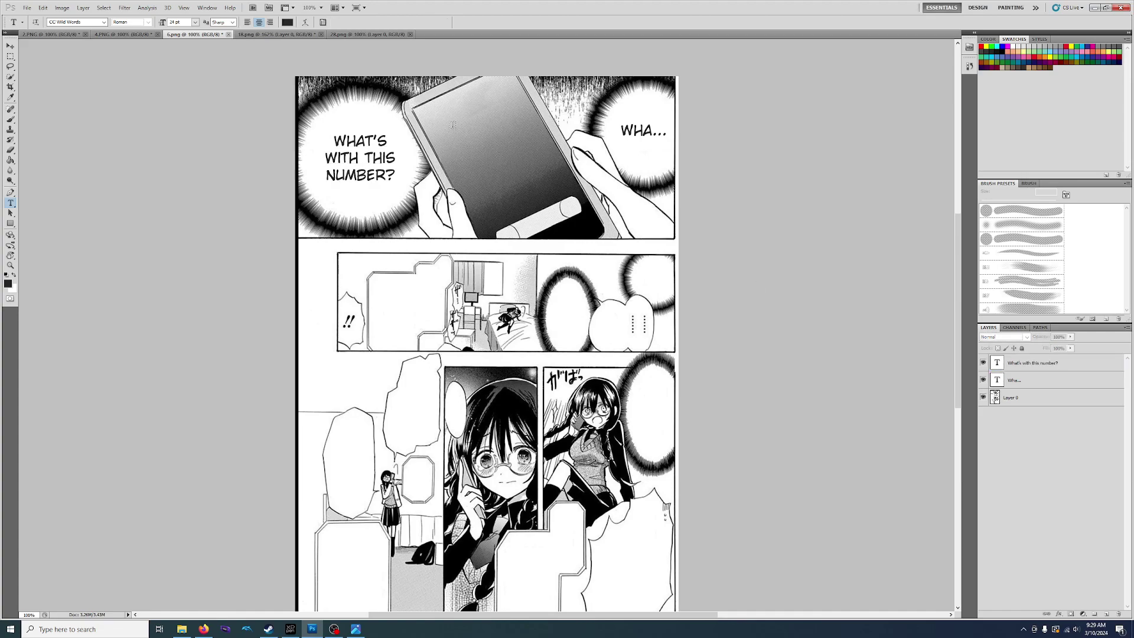
Step: Start a text line with "!" on the phone's dark screen in the top panel
left_click(461, 116)
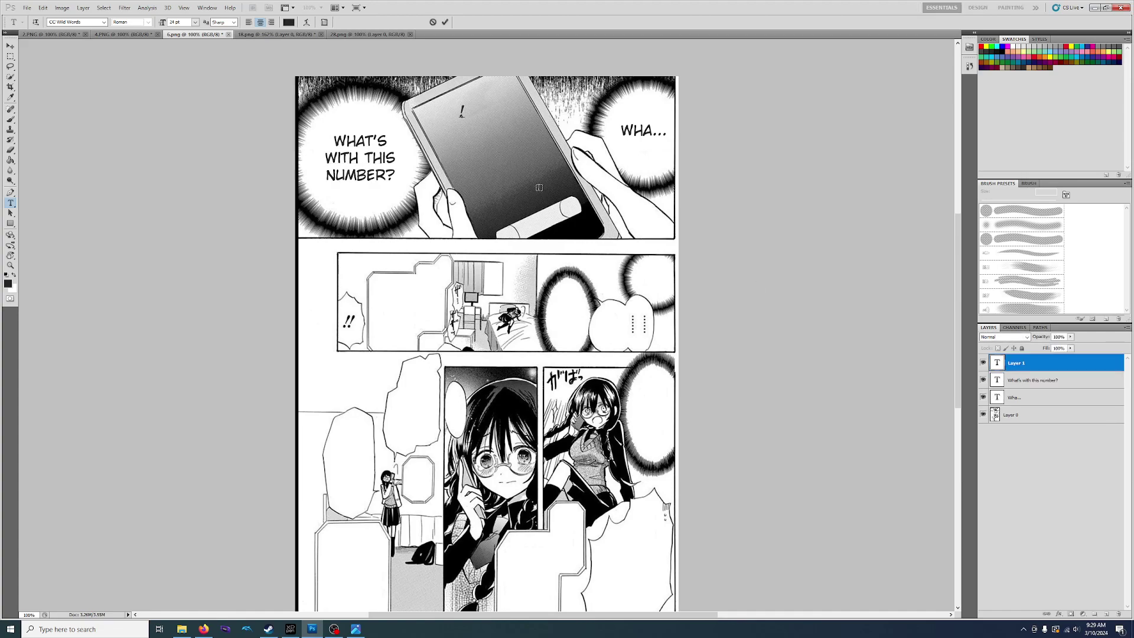
type("!@")
key("BackSpace")
type("*867")
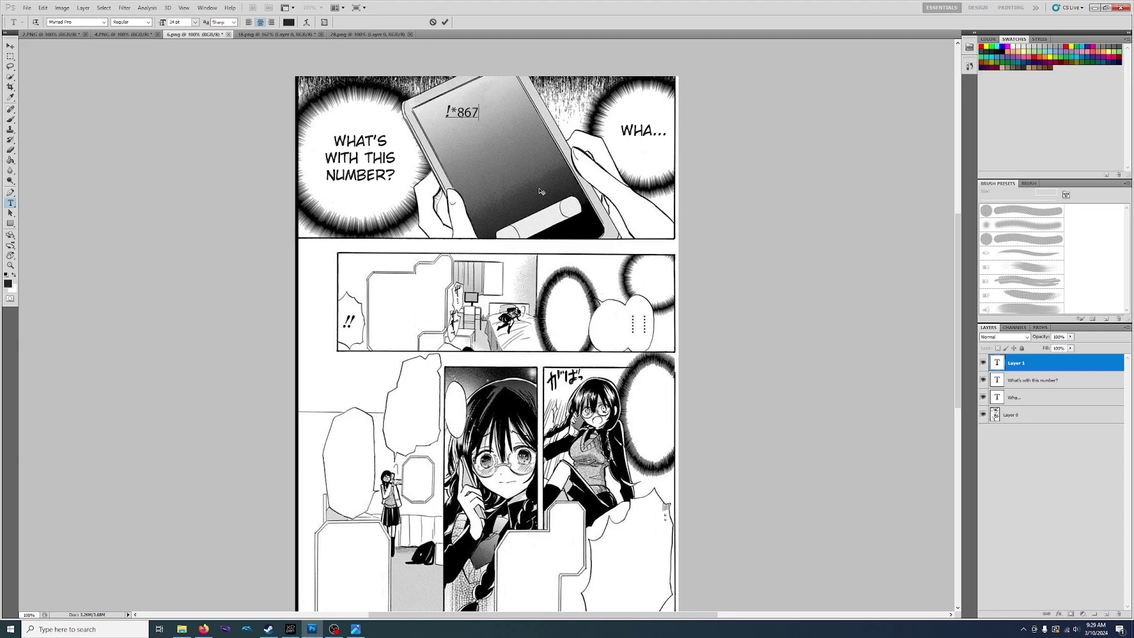
type("5309@")
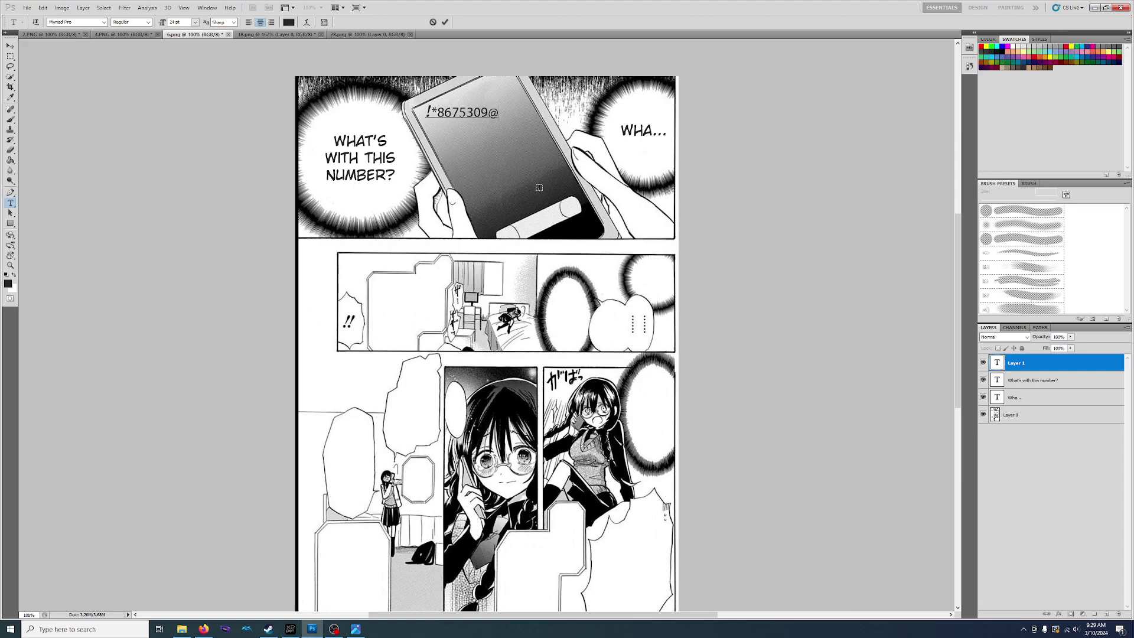
key("BackSpace")
key("BackSpace")
key("BackSpace")
key("BackSpace")
key("BackSpace")
key("BackSpace")
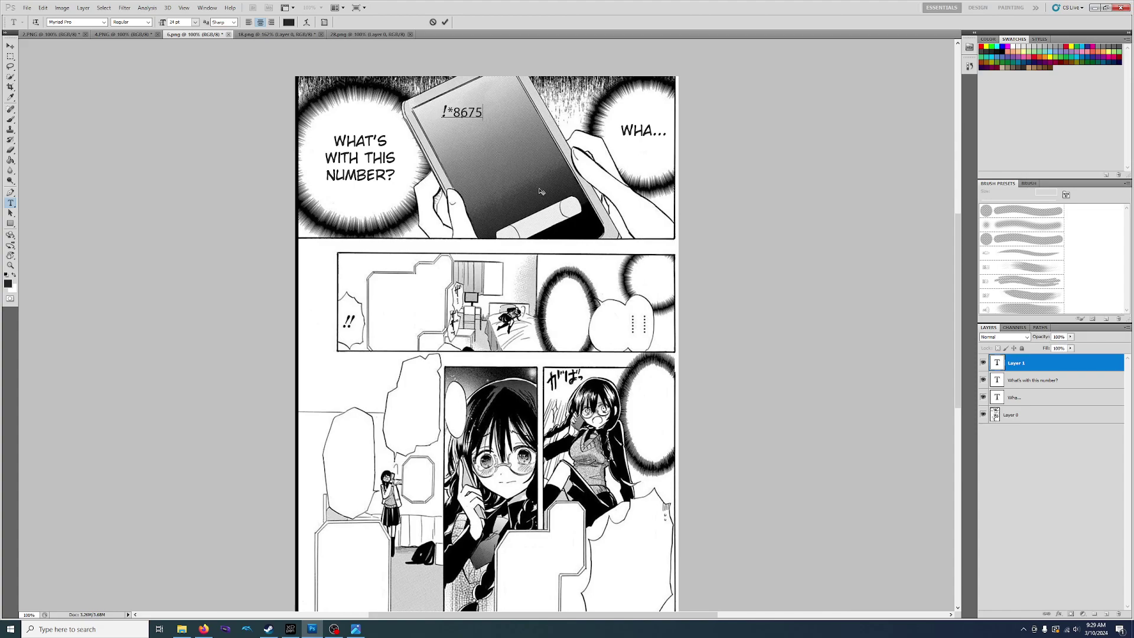
key("BackSpace")
key("BackSpace")
key("BackSpace")
key("BackSpace")
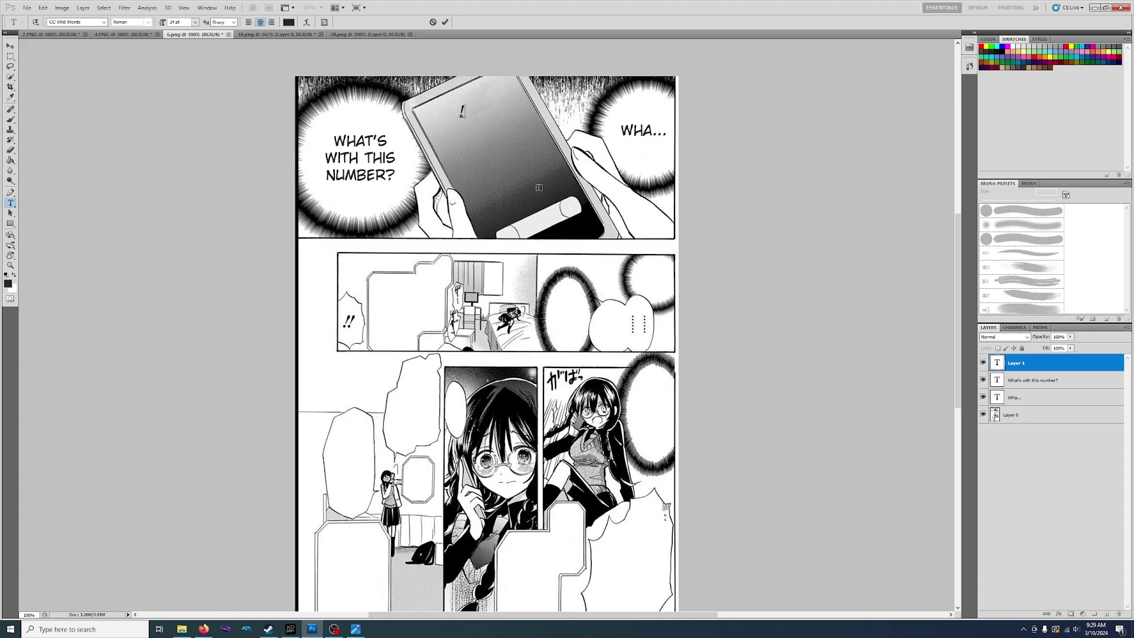
Step: Complete the phone-screen text with the caller's number followed by "@$D", and move and tilt it to match the phone's angle
type("!8675309")
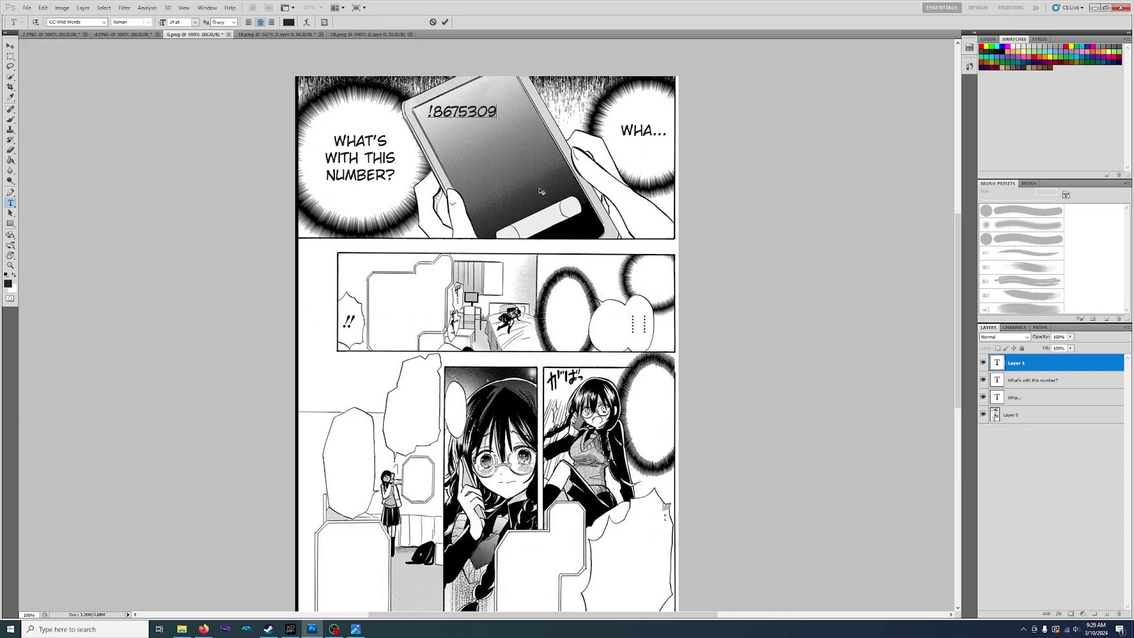
type("@")
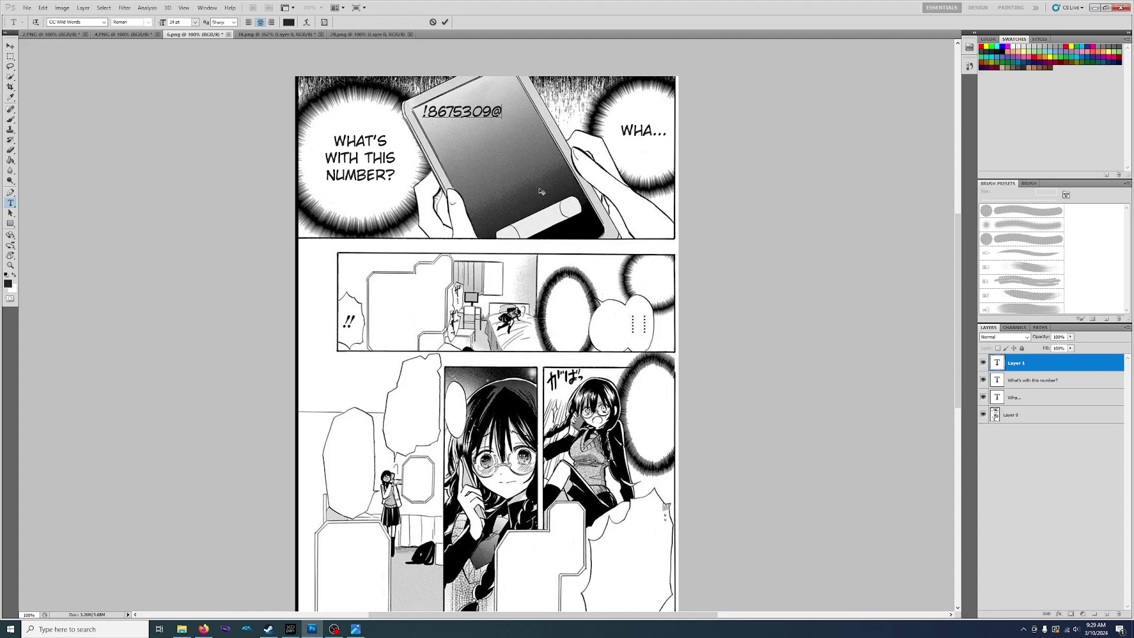
type("$D")
left_click_drag(464, 150, 477, 165)
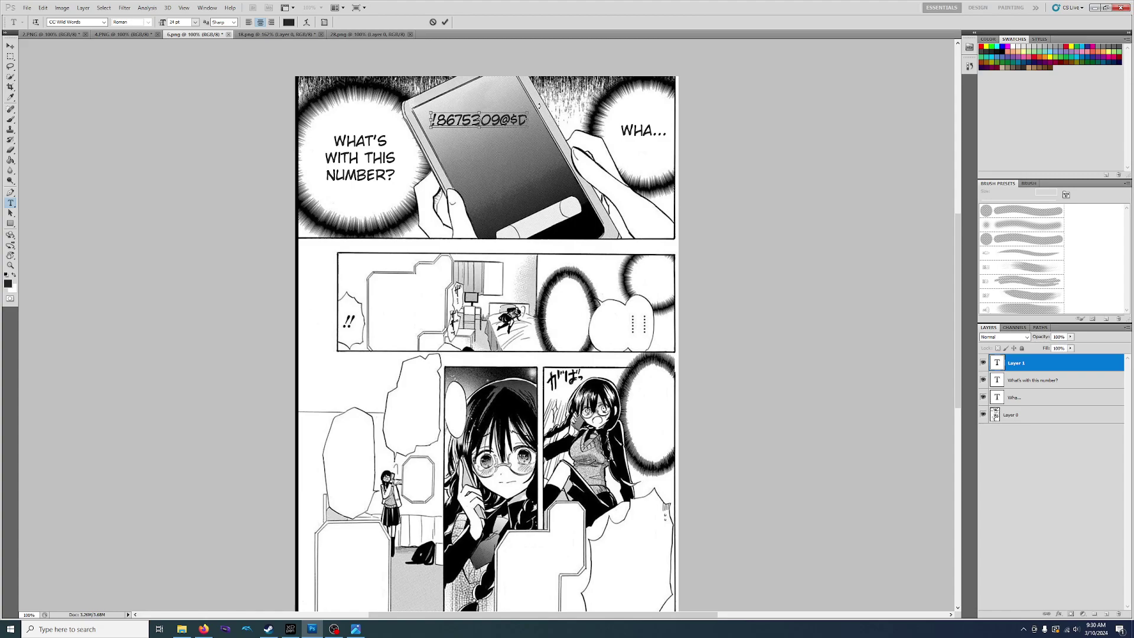
left_click_drag(539, 105, 520, 86)
key("Return")
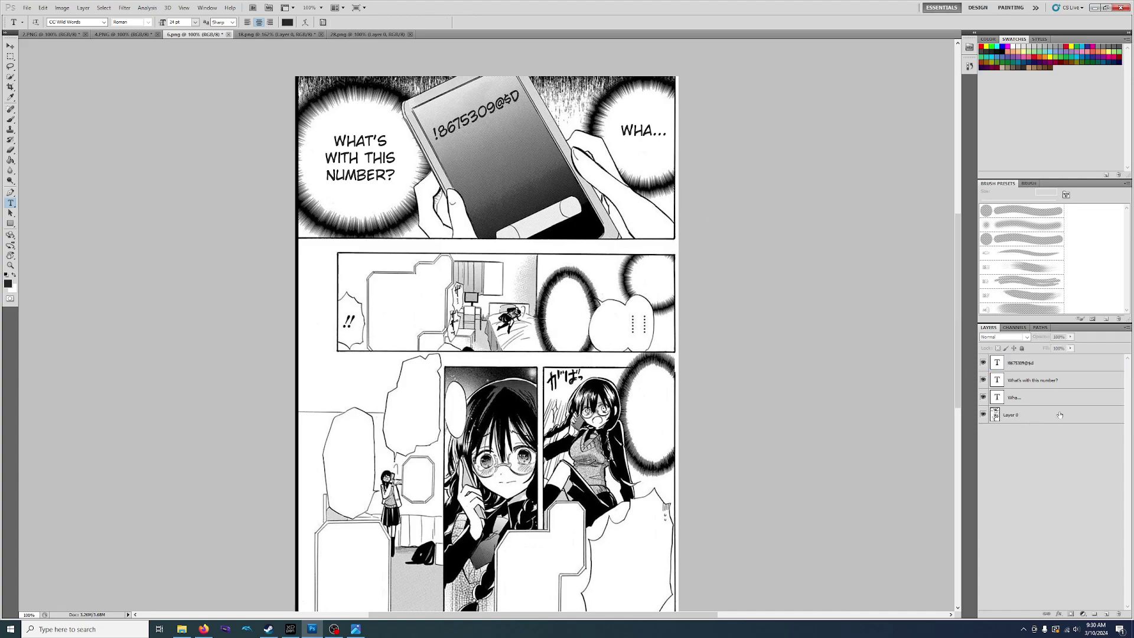
Step: Apply a Stroke layer style to the number text on the phone screen
key("h")
double_click(1058, 362)
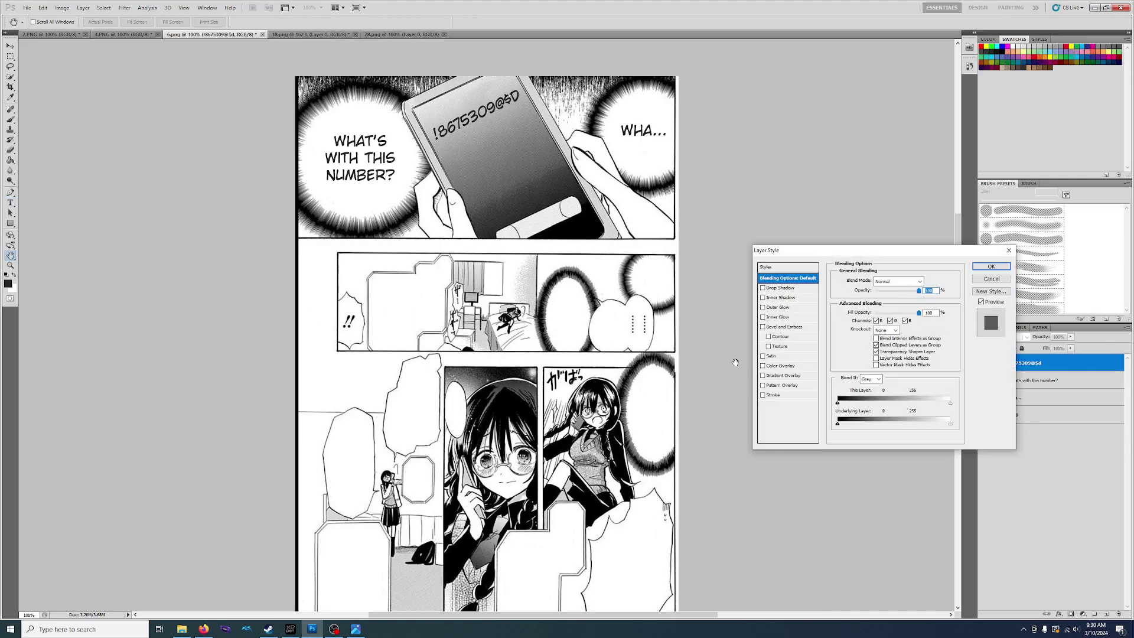
left_click(762, 395)
left_click(991, 267)
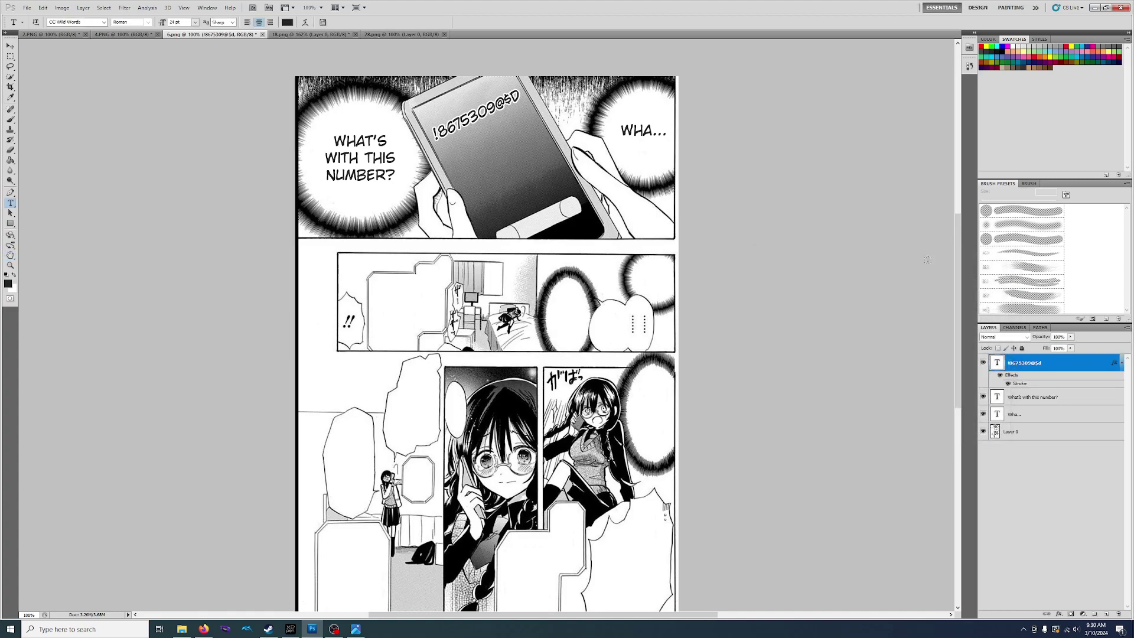
Step: Add the text "...SCARY." at 16 pt in the burst bubble at the second panel row's upper-right corner
left_click(650, 274)
left_click(195, 21)
left_click(189, 32)
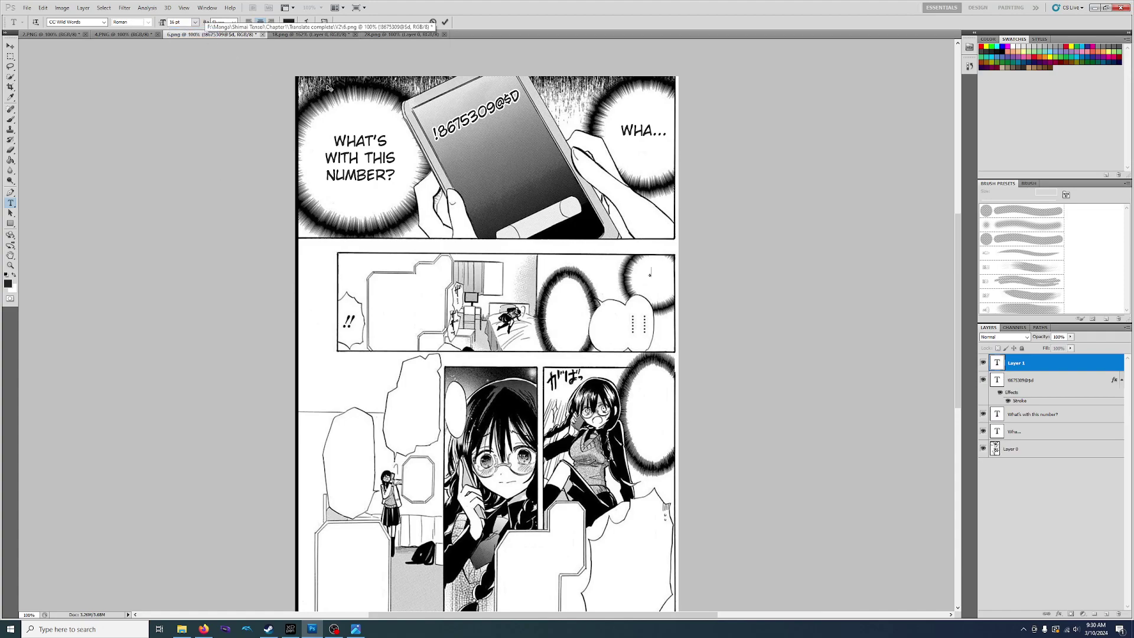
type("...Scary.")
left_click_drag(652, 298, 654, 305)
Step: Apply a Stroke layer style to the "...SCARY." text
double_click(1059, 362)
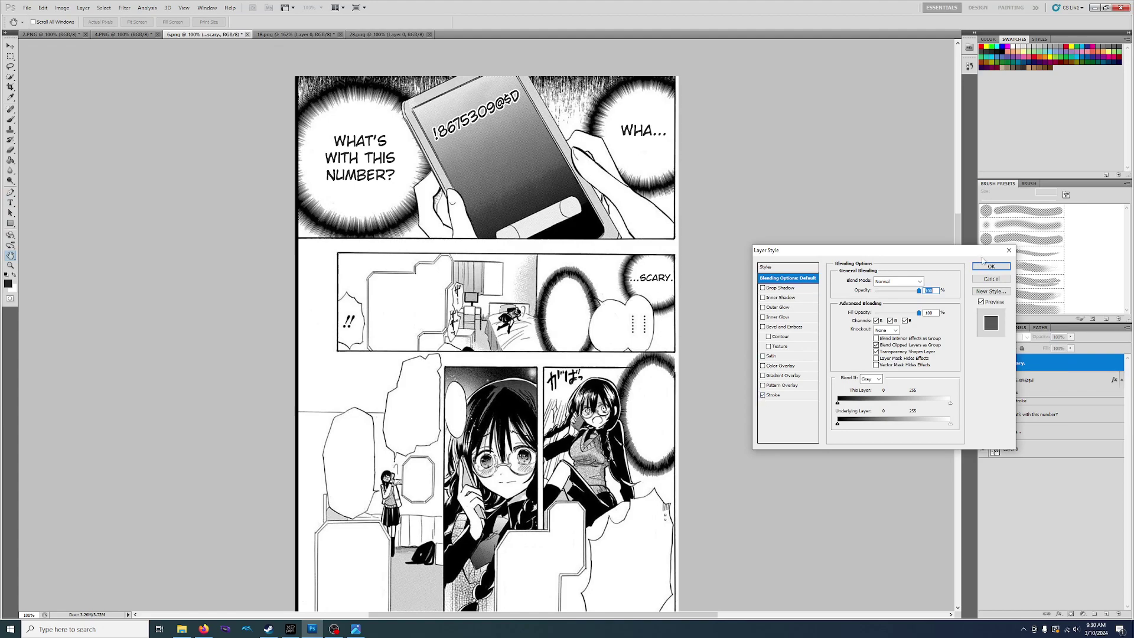
left_click(774, 395)
key("Return")
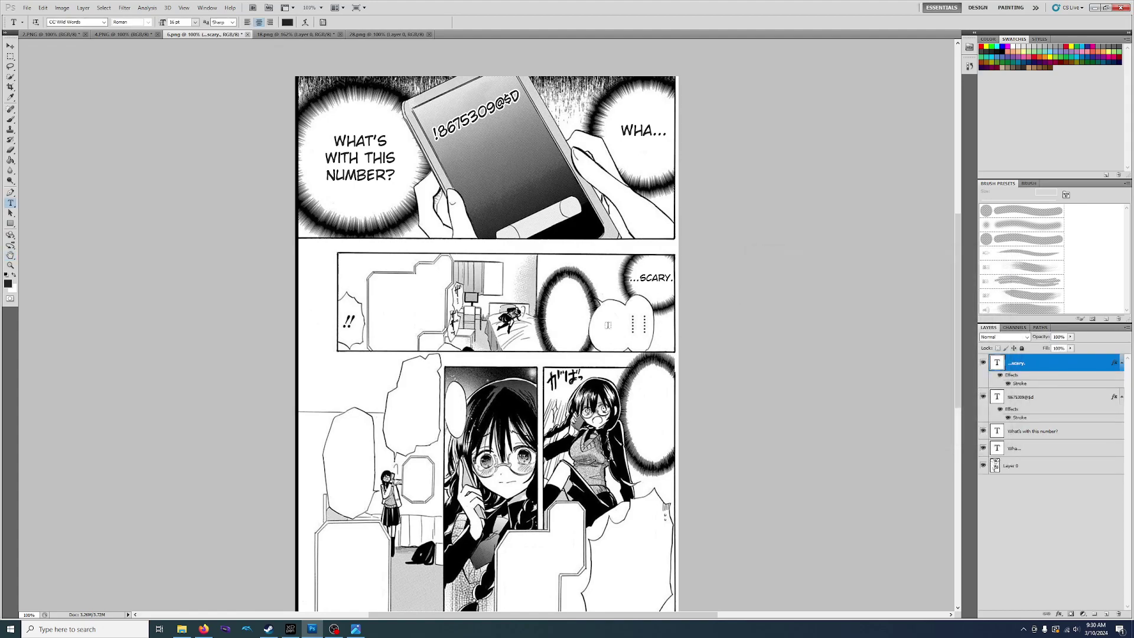
Step: Add the text "HELLO" beside the dotted marks in the cloud-shaped bubble and adjust its position
left_click(608, 325)
type("HELLO")
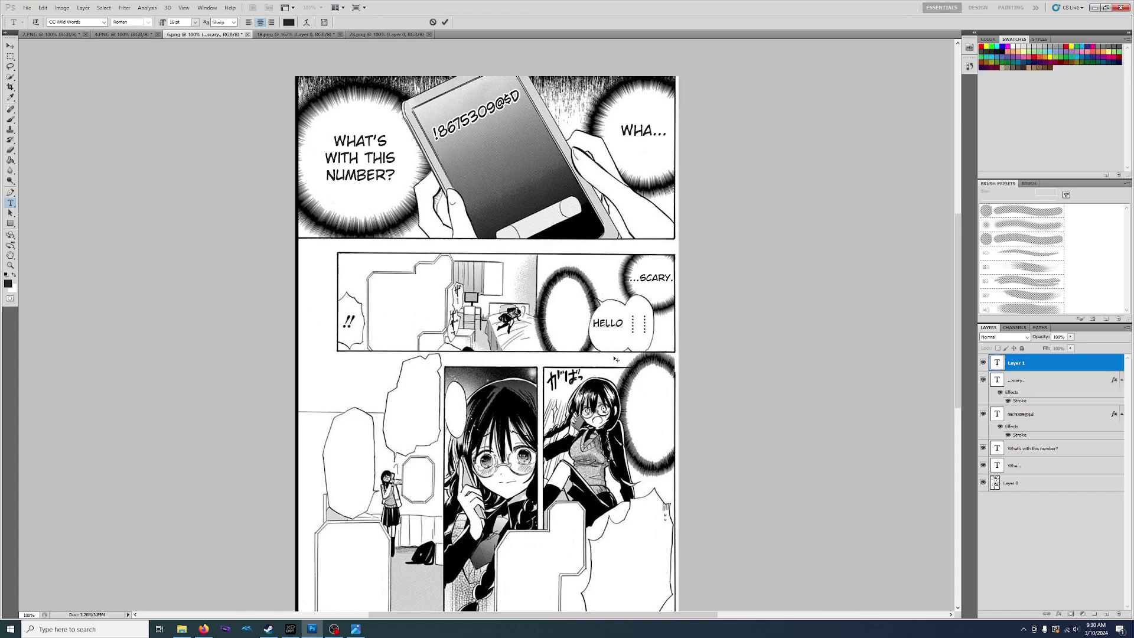
left_click_drag(614, 359, 614, 361)
left_click(1029, 536)
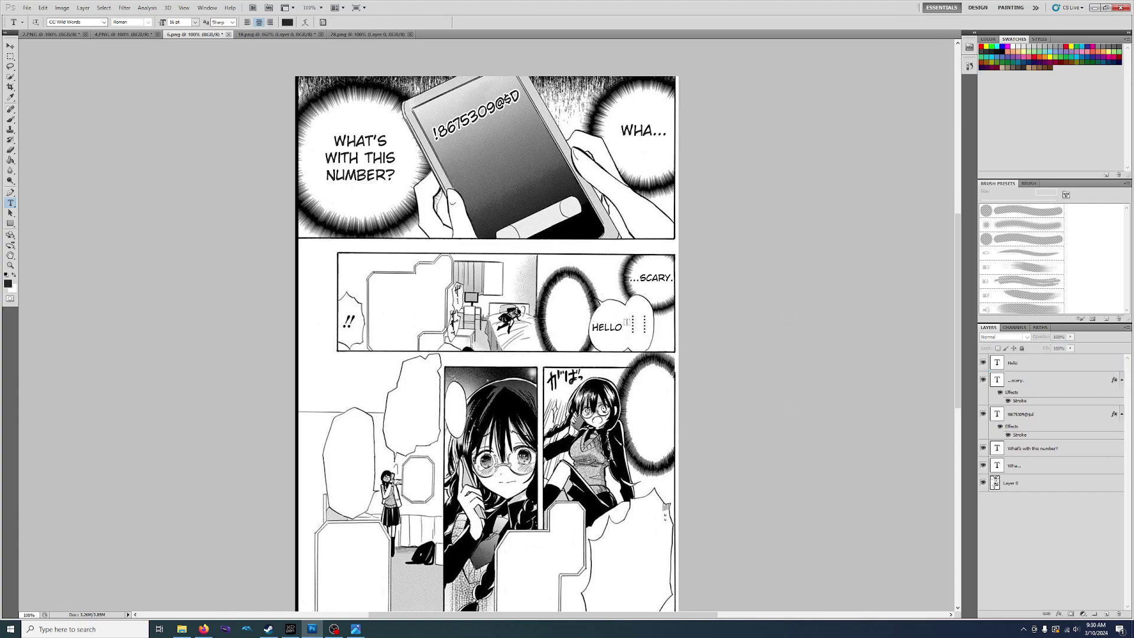
Step: Add "I CAN'T BELIEVE I ANSWERED" on three lines in the narrow oval burst bubble of the second row
left_click(564, 308)
type("I can't")
key("Return")
type("believe")
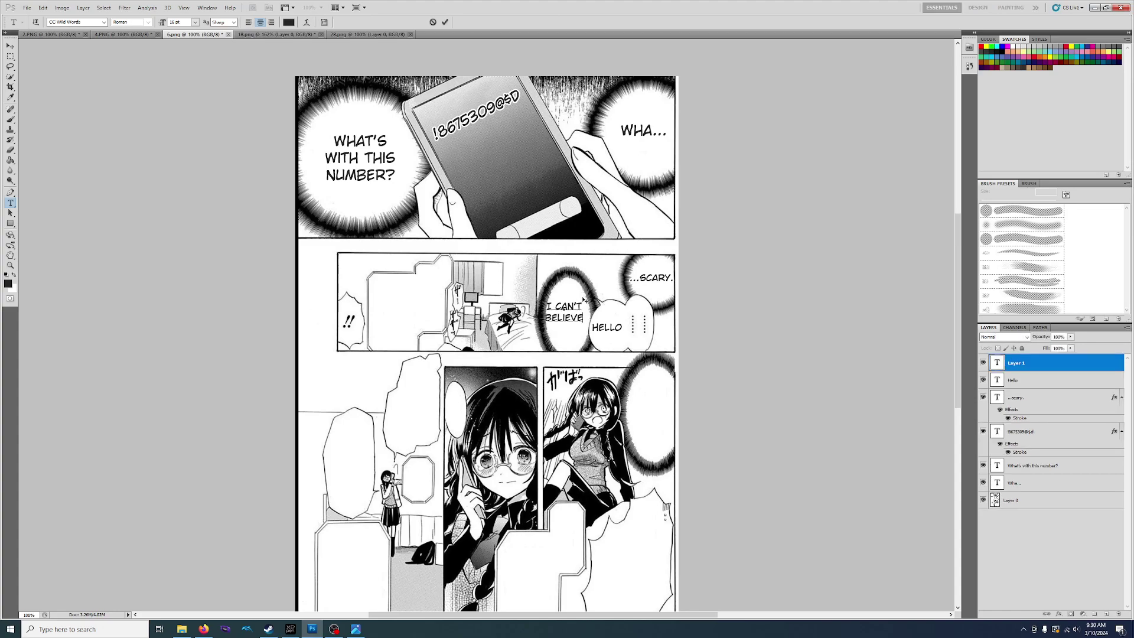
key("Return")
type("answered")
key("Home")
type("i")
key("Return")
key("BackSpace")
Step: Reduce the "I CAN'T BELIEVE I ANSWERED" text to 14 pt and reposition it in its oval bubble
key("ctrl+a")
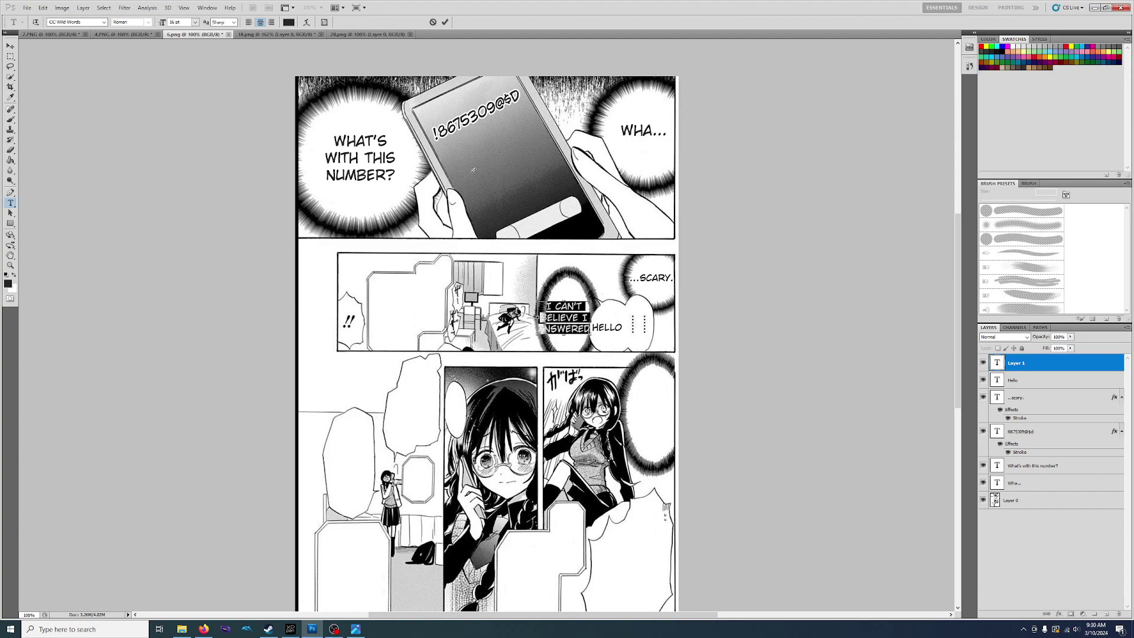
left_click(195, 22)
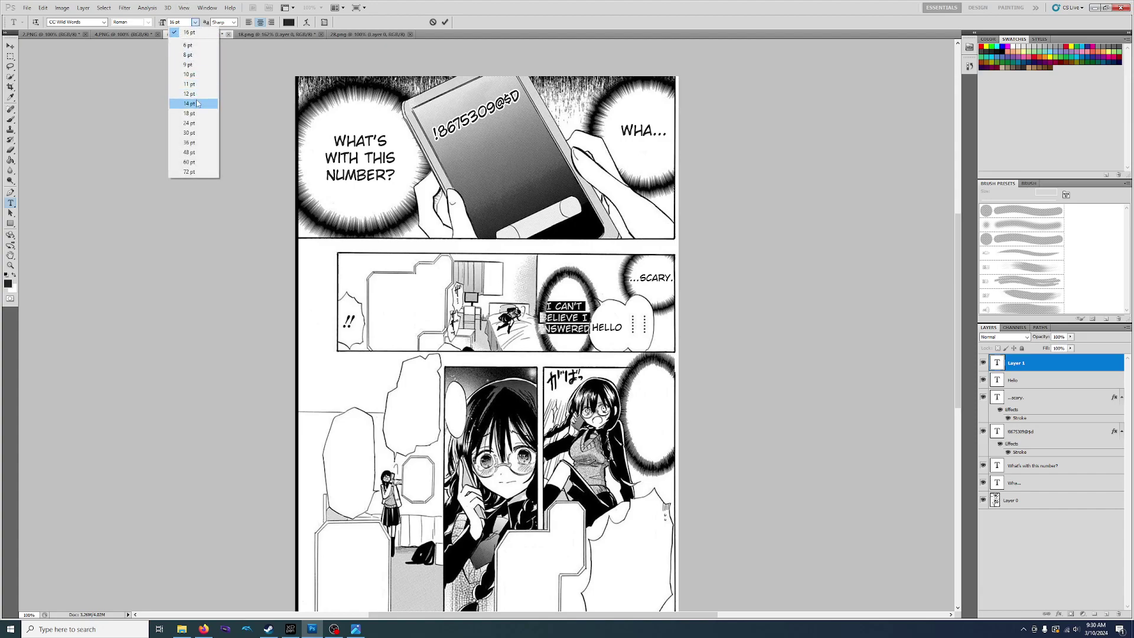
left_click(185, 93)
left_click_drag(568, 343, 570, 338)
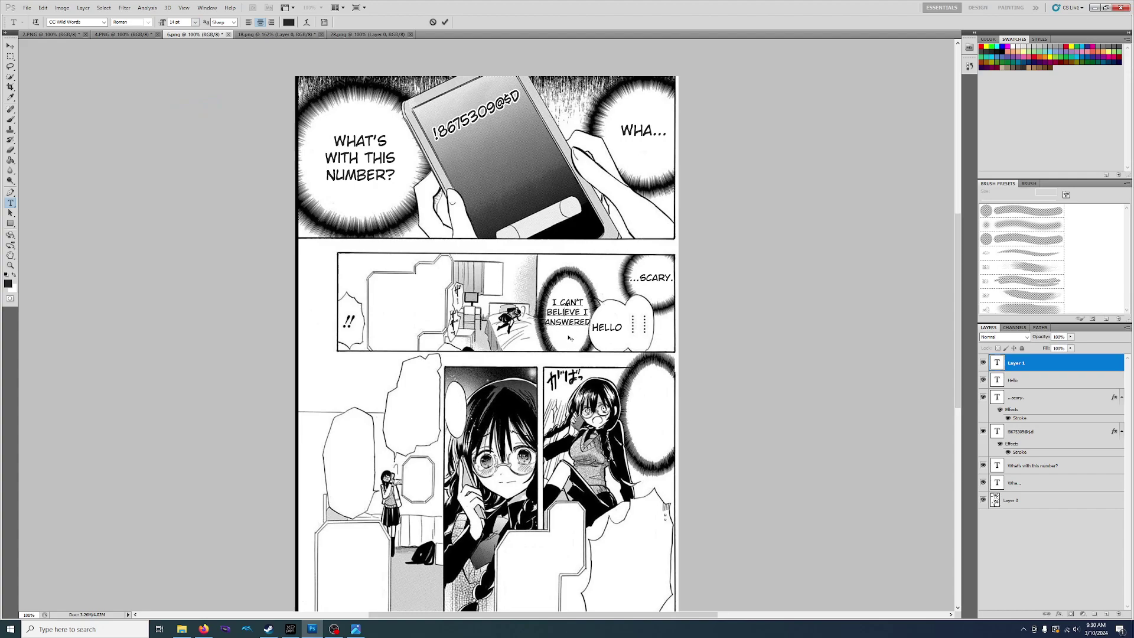
left_click(1025, 571)
Step: Apply a Stroke layer style to the "I CAN'T BELIEVE I ANSWERED" text
double_click(1075, 365)
left_click(763, 395)
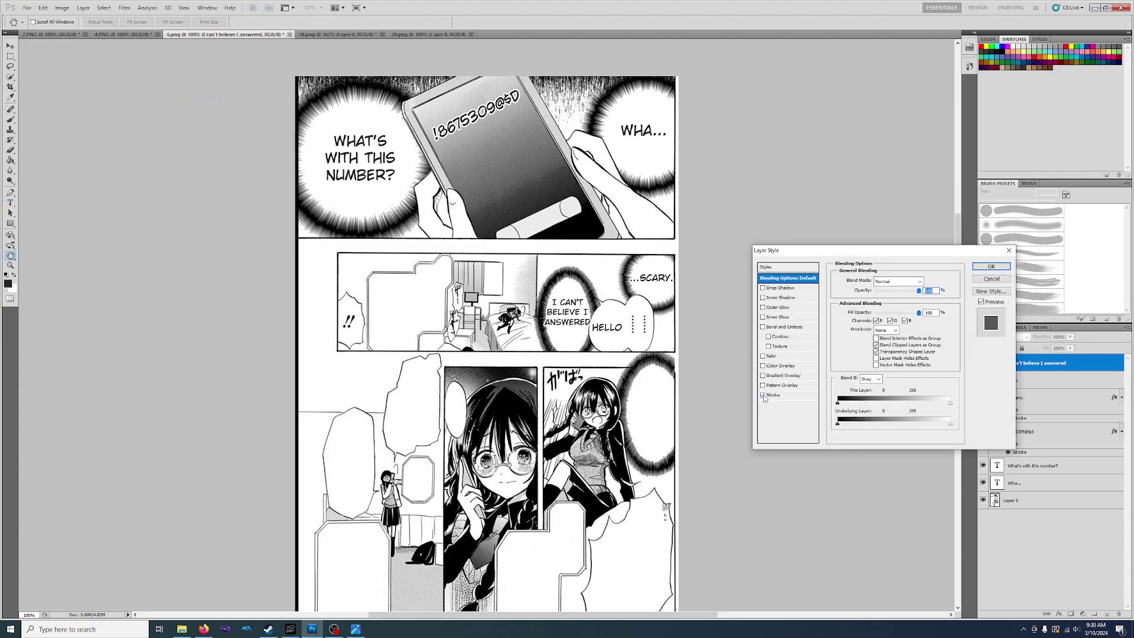
left_click(992, 266)
Step: Nudge the "I CAN'T BELIEVE I ANSWERED" text to fine-tune its placement in the oval bubble
left_click(572, 335)
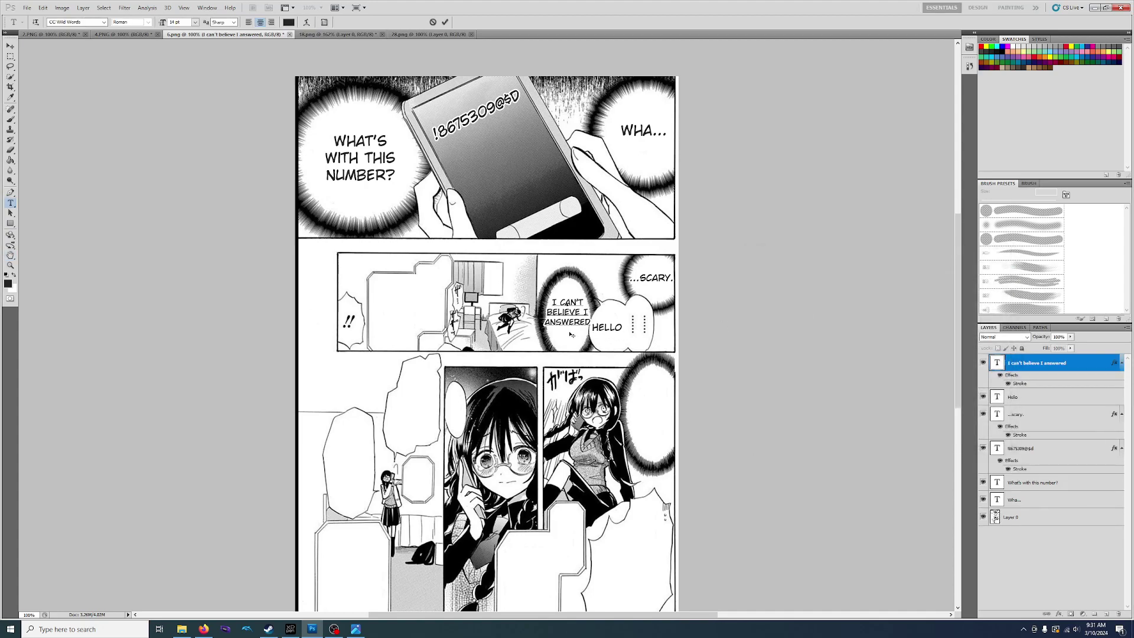
left_click_drag(572, 335, 570, 334)
scroll(574, 333, "up", 5)
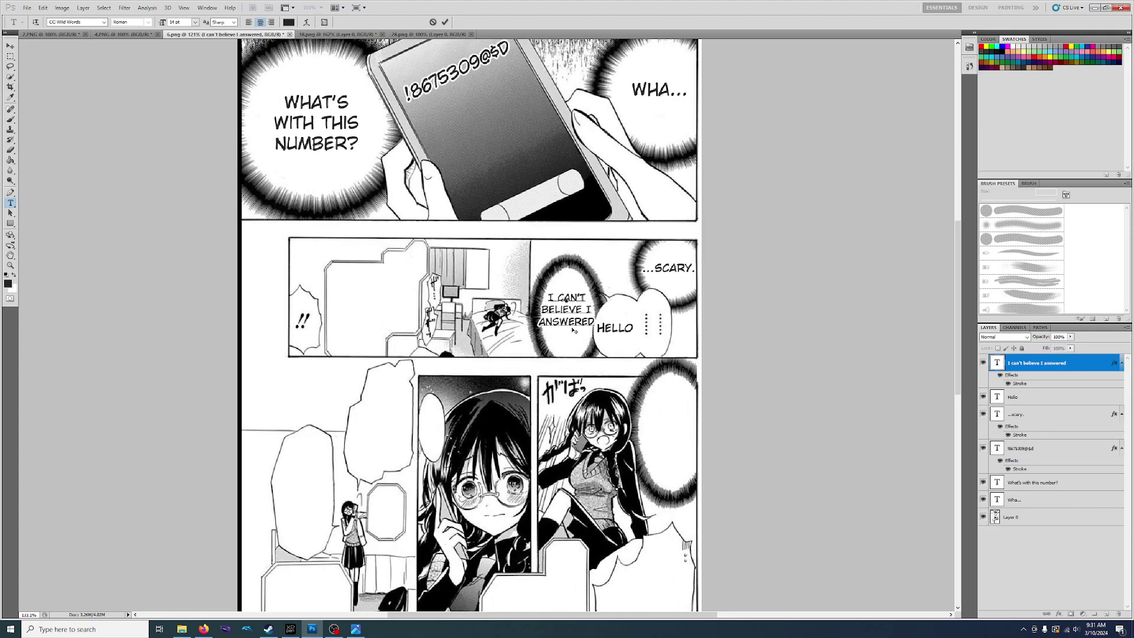
key("ctrl+Return")
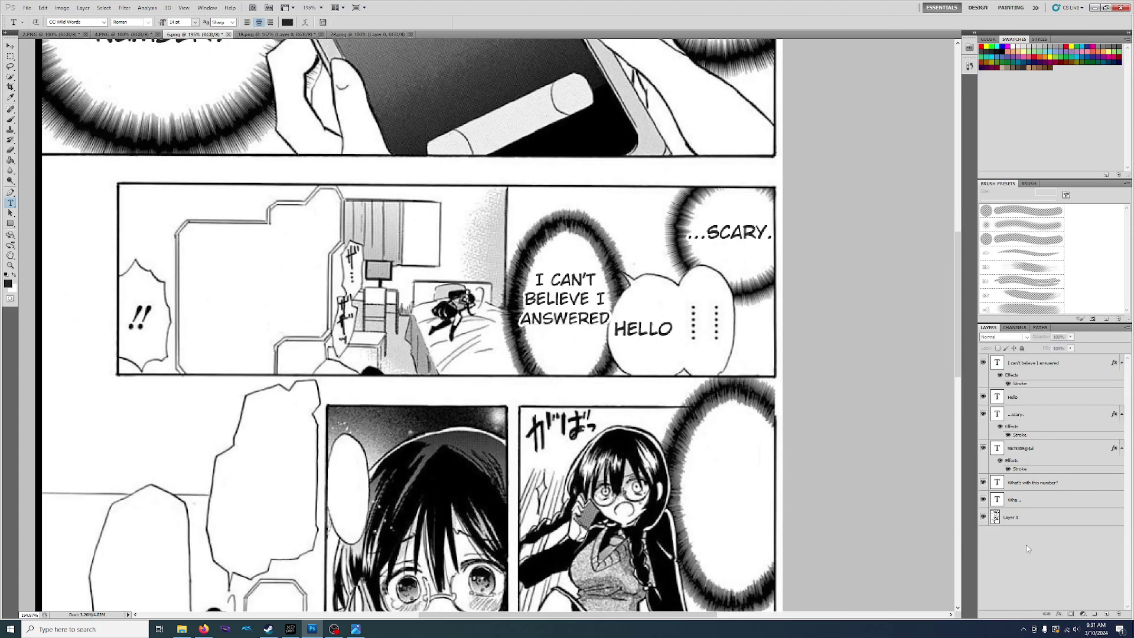
Step: Add "SIS?" in the tall oval burst bubble beside the third row's seated girl on the phone
scroll(738, 399, "down", 3)
scroll(519, 344, "down", 1)
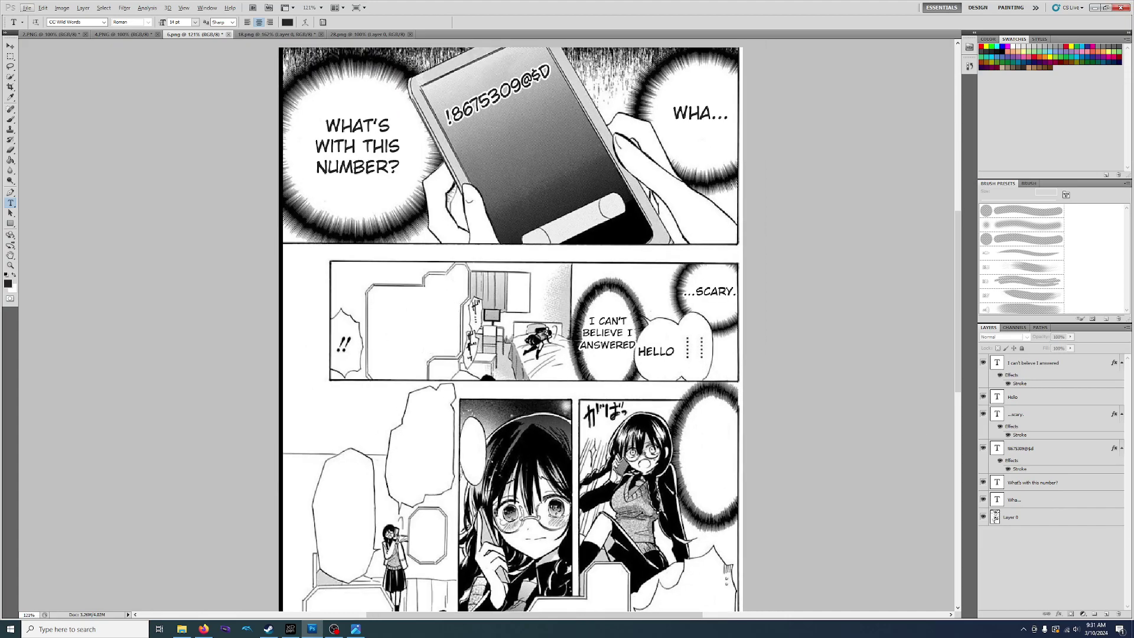
left_click(1045, 524)
scroll(511, 325, "down", 4)
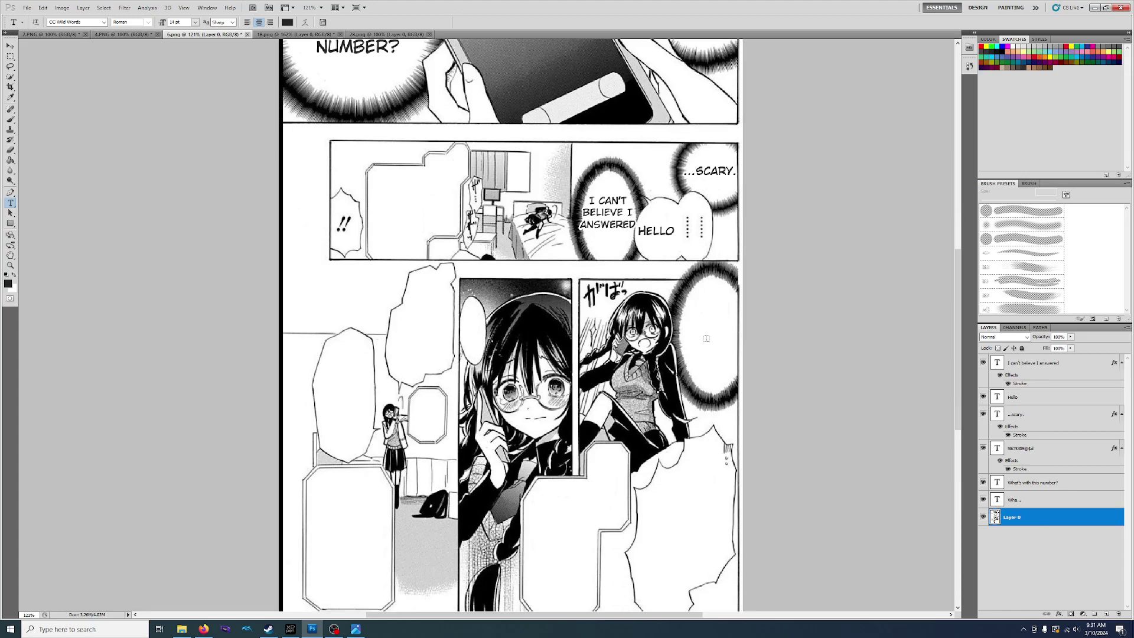
scroll(706, 339, "down", 2)
scroll(704, 331, "up", 1)
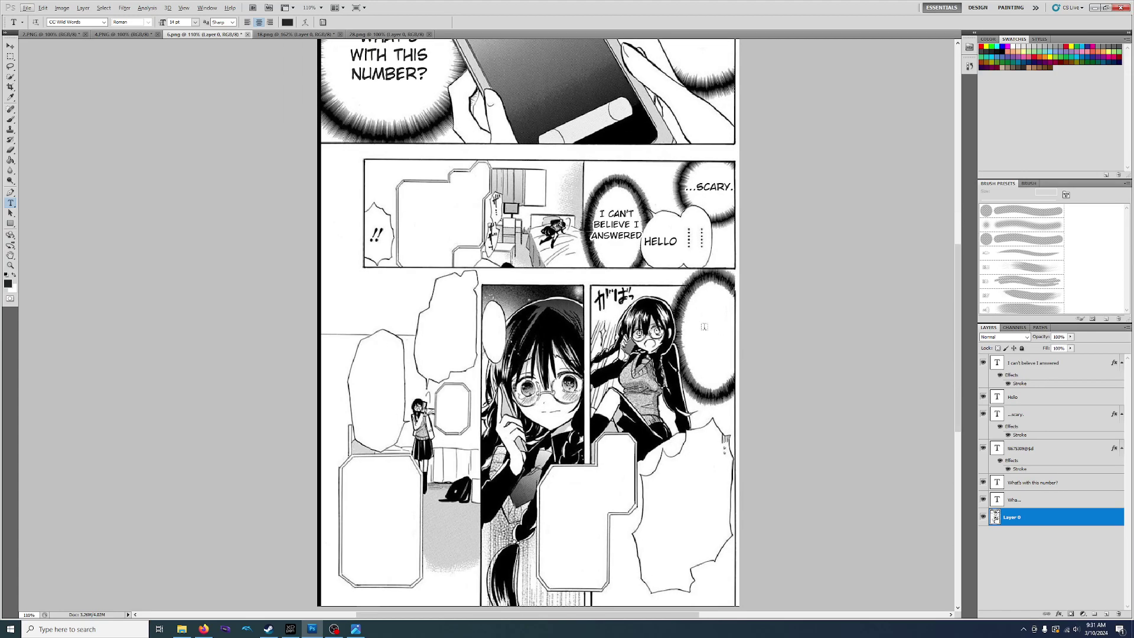
left_click(705, 326)
type("SIS?")
Step: Enlarge the "SIS?" text to 30 pt and reposition it in the middle of its oval burst bubble
key("ctrl+a")
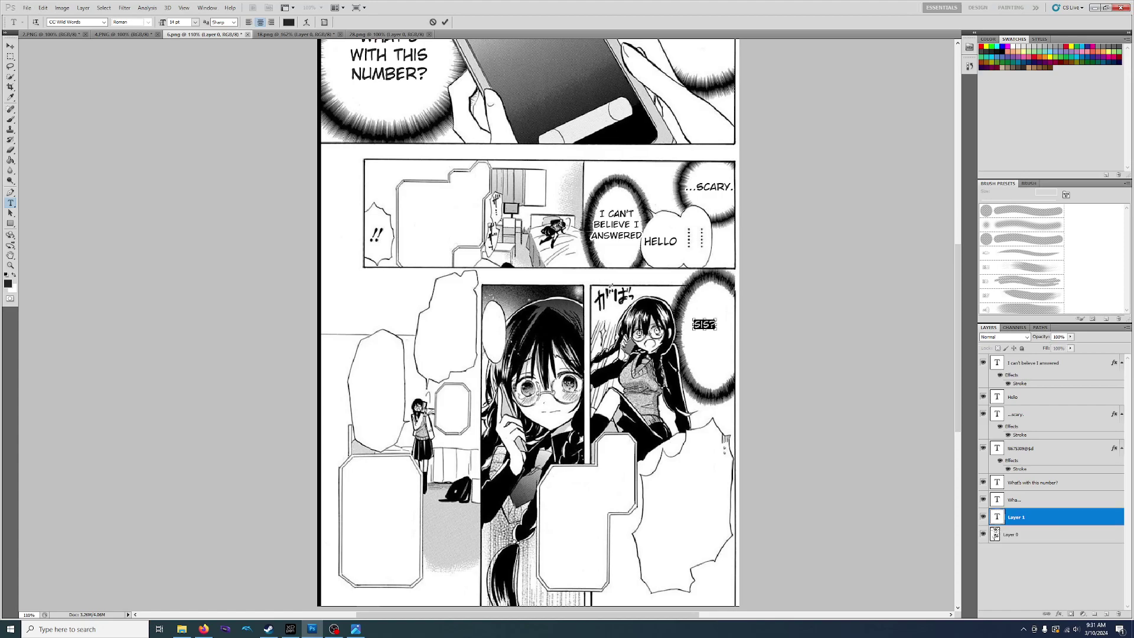
left_click(197, 24)
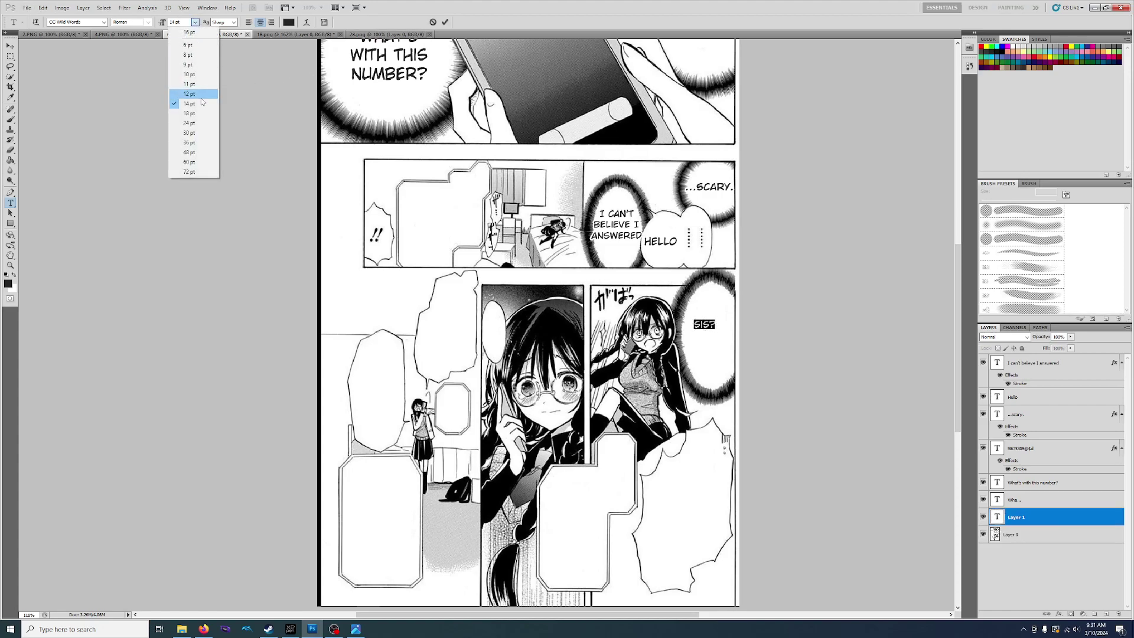
left_click(197, 143)
left_click(195, 24)
left_click(188, 132)
left_click(712, 329)
left_click_drag(705, 346, 709, 359)
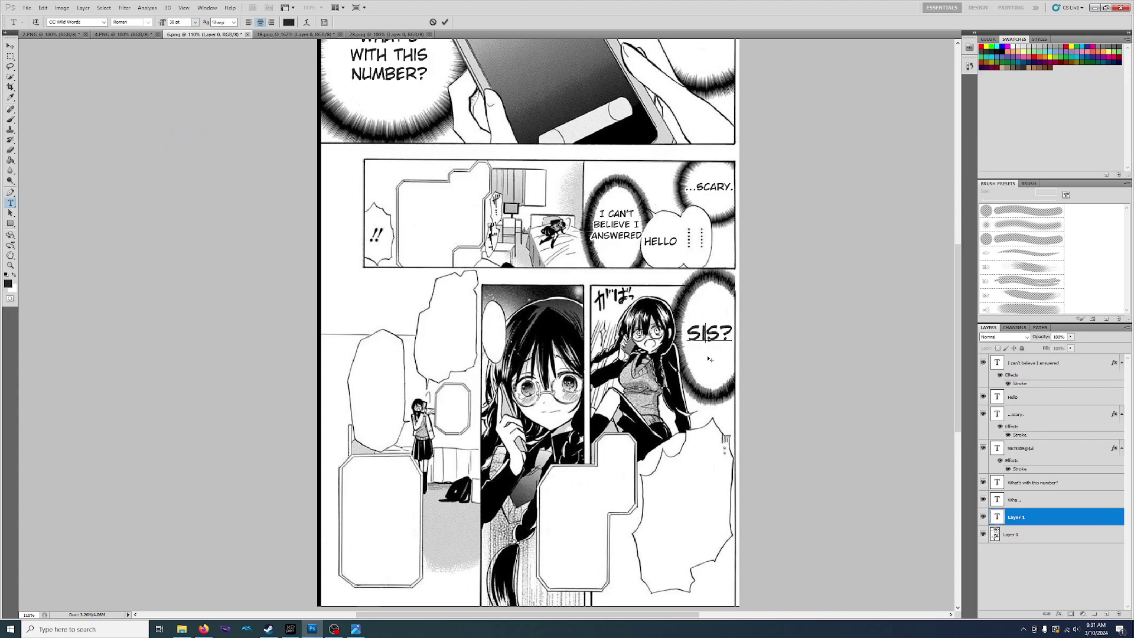
left_click(1043, 578)
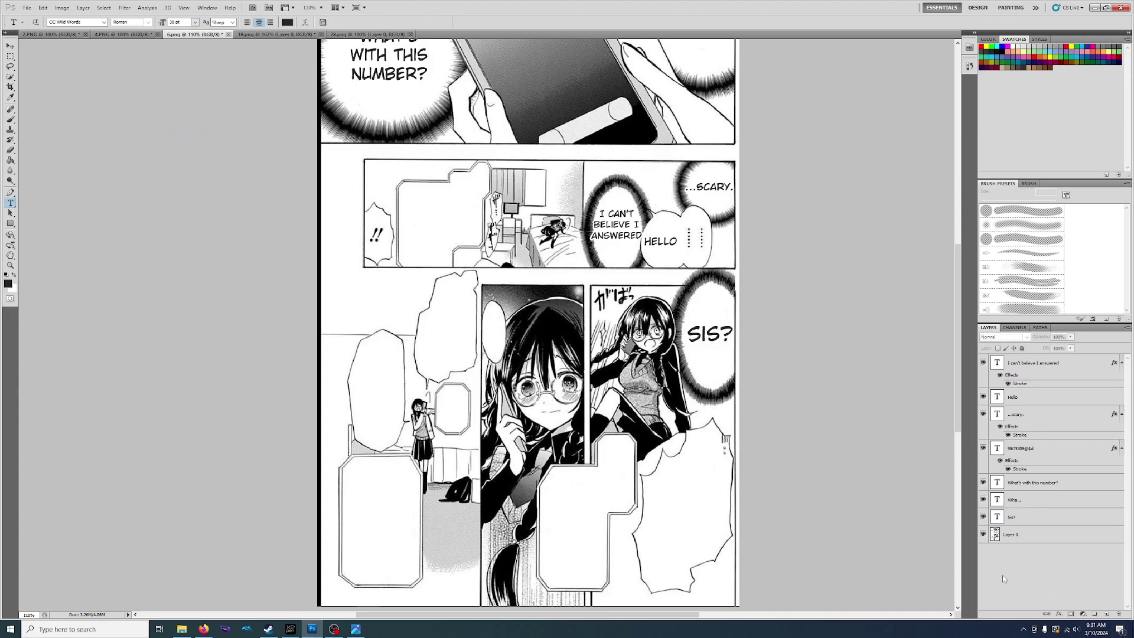
Step: Add "UM..." at 14 pt in the small oval bubble of the third row's middle panel
left_click(489, 326)
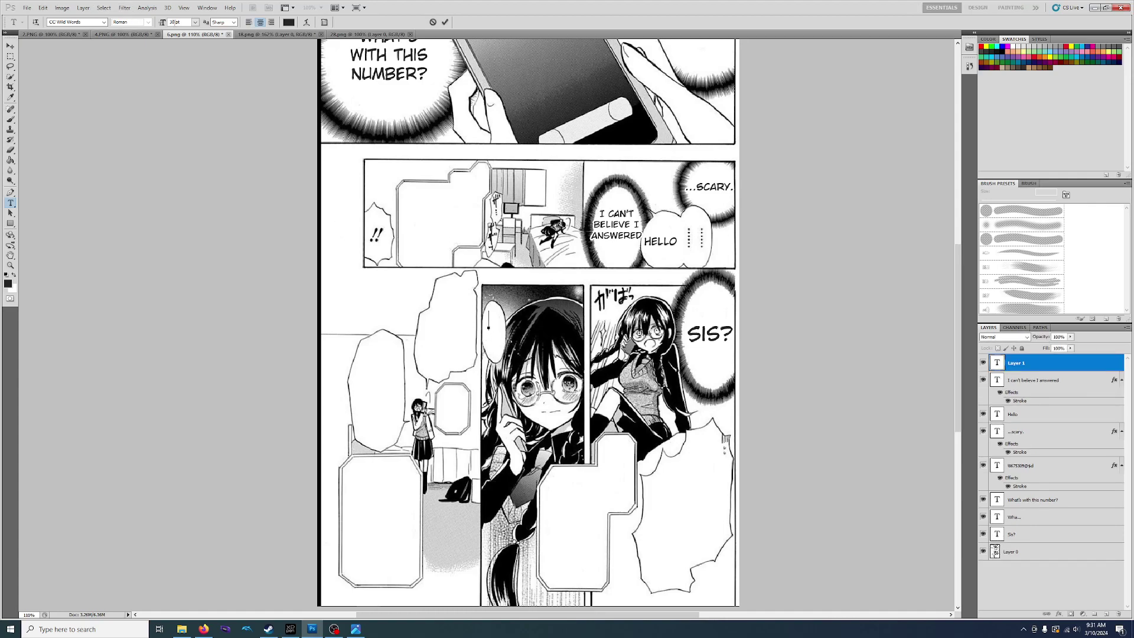
left_click(195, 23)
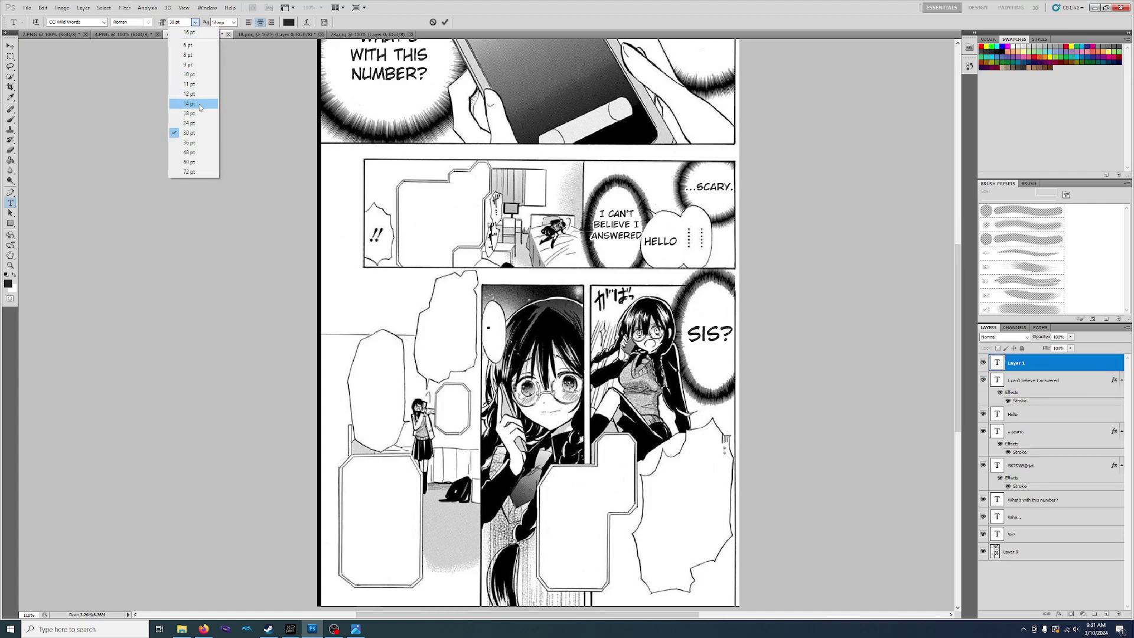
left_click(192, 33)
type("UM...")
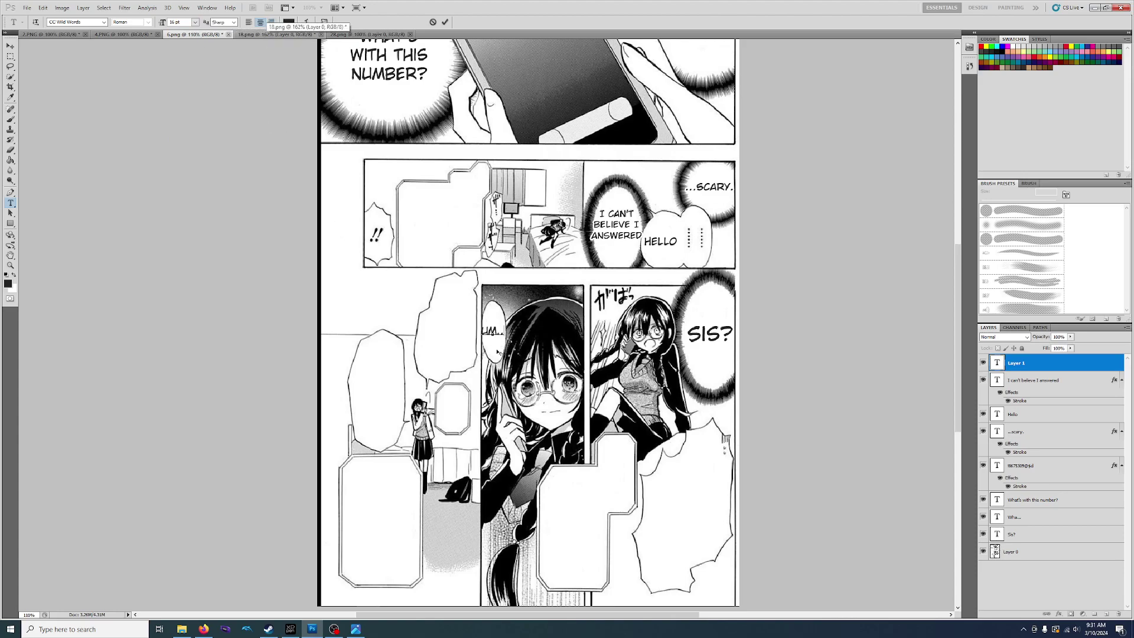
key("ctrl+a")
left_click(195, 21)
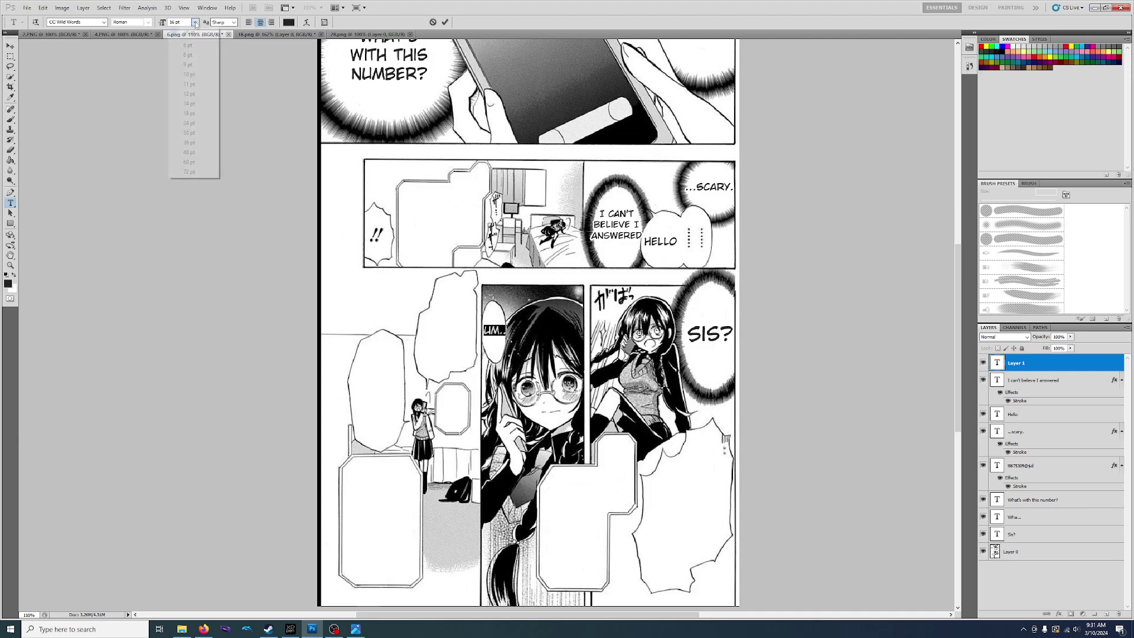
left_click(189, 103)
left_click(497, 338)
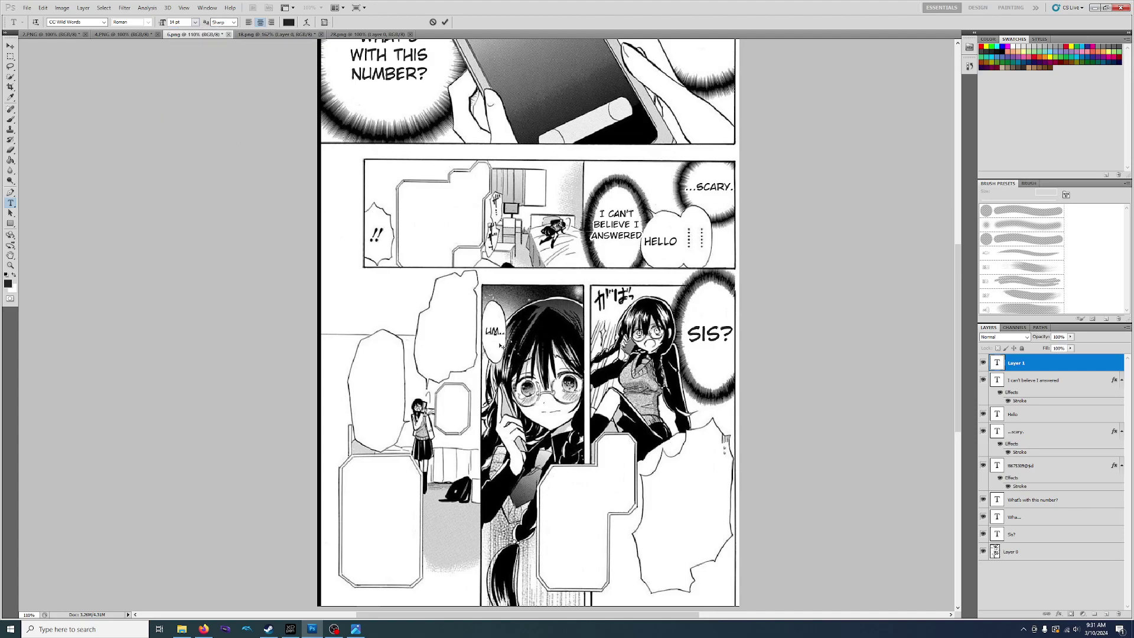
left_click(1000, 576)
Step: Add "I'M GLAD YOU'RE SAFE!" on four lines in the upper part of the third row's upper jagged bubble
scroll(508, 426, "up", 1)
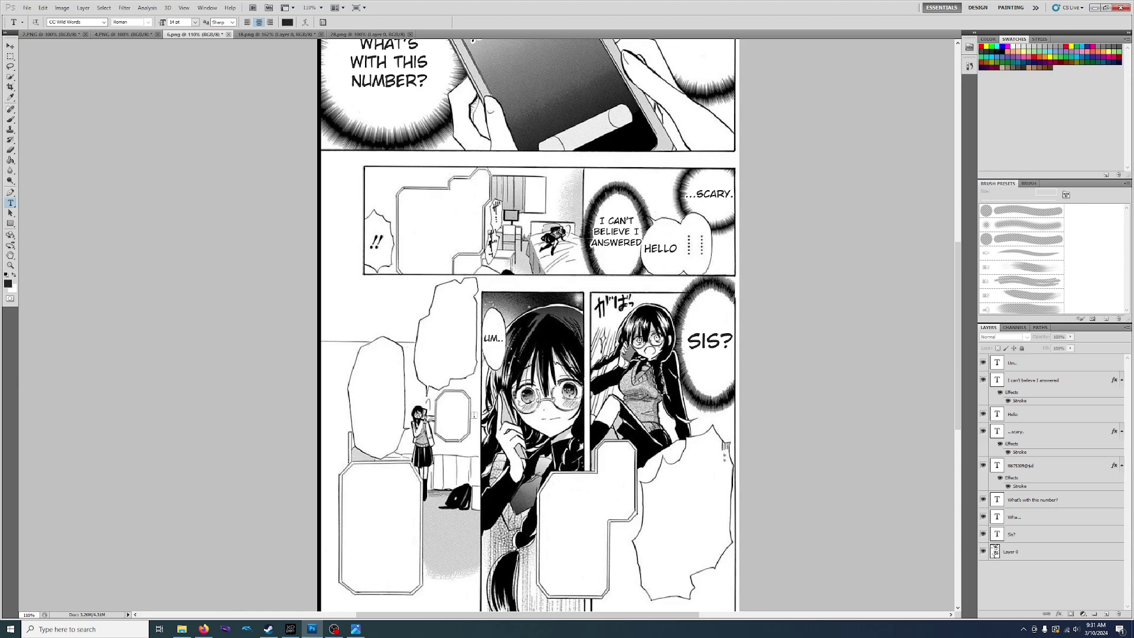
scroll(422, 384, "up", 5)
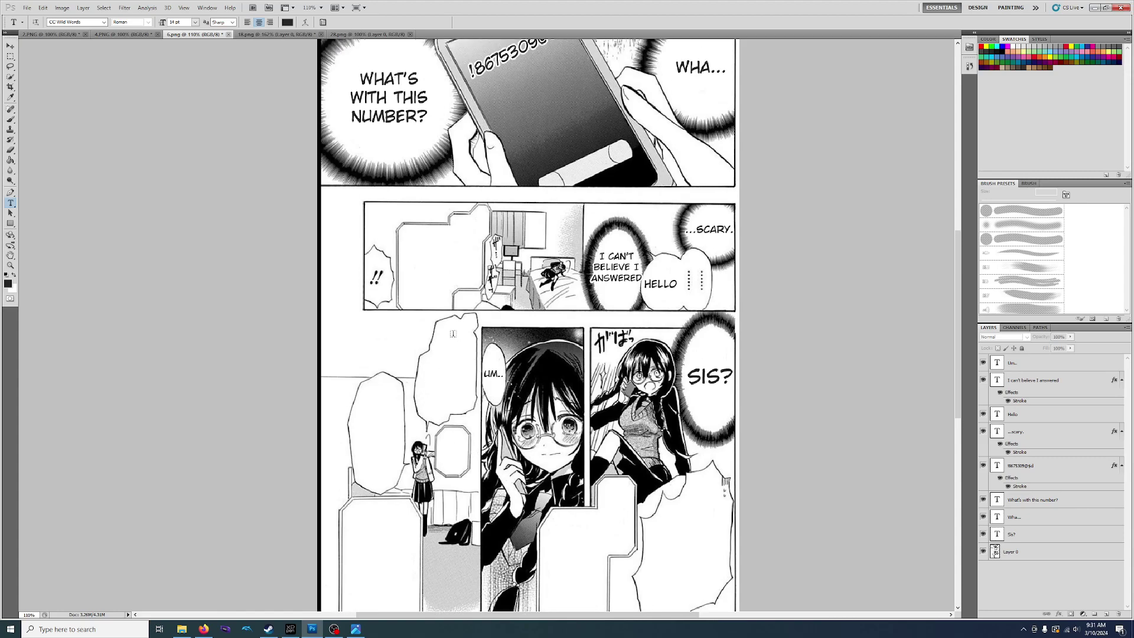
left_click(453, 336)
type("I'm glad")
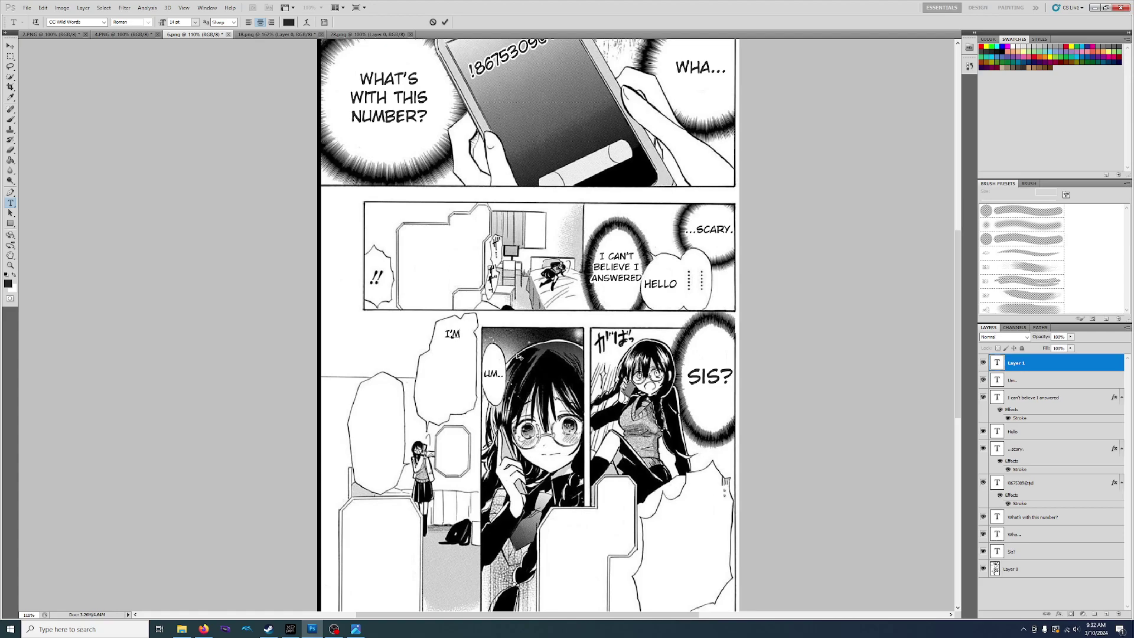
key("Return")
type("you're")
key("Return")
type("safe")
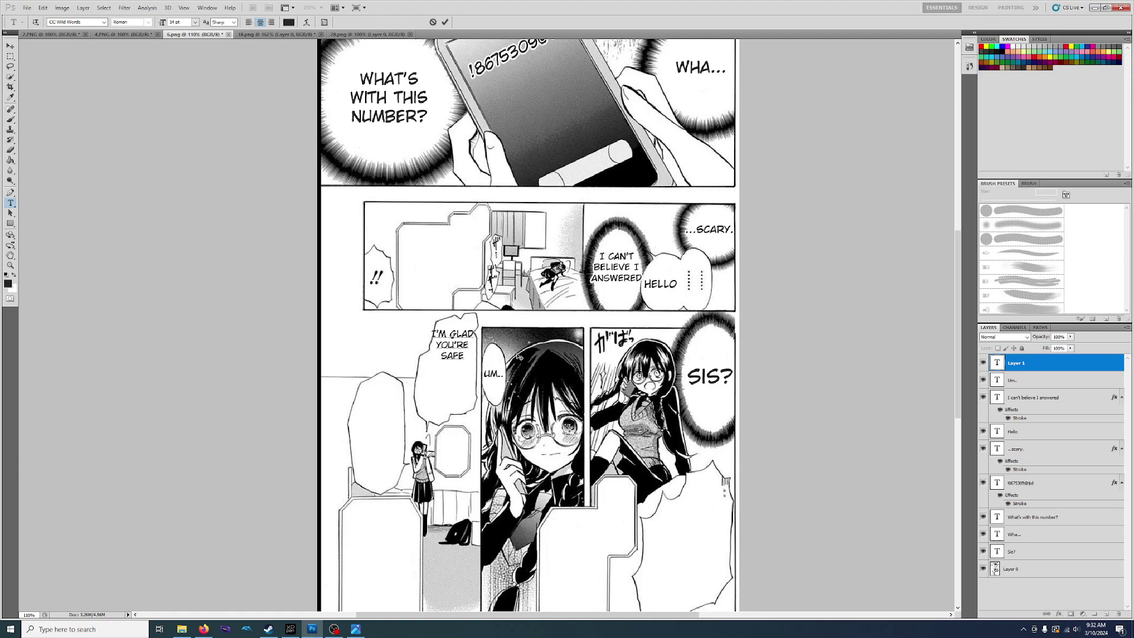
type("!")
key("Return")
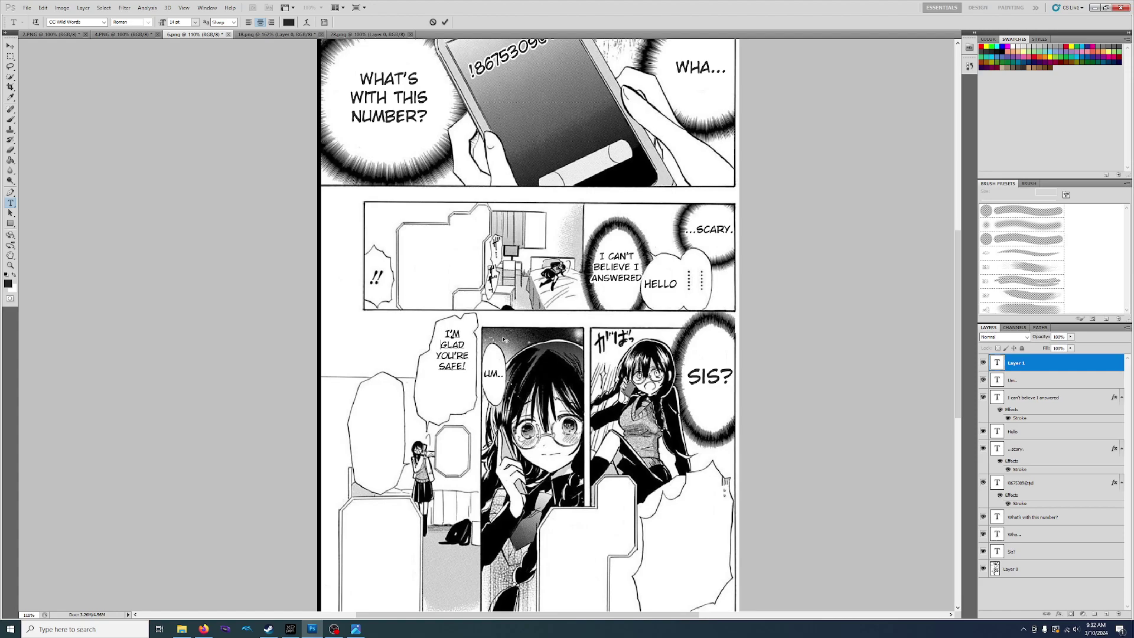
left_click_drag(456, 399, 460, 392)
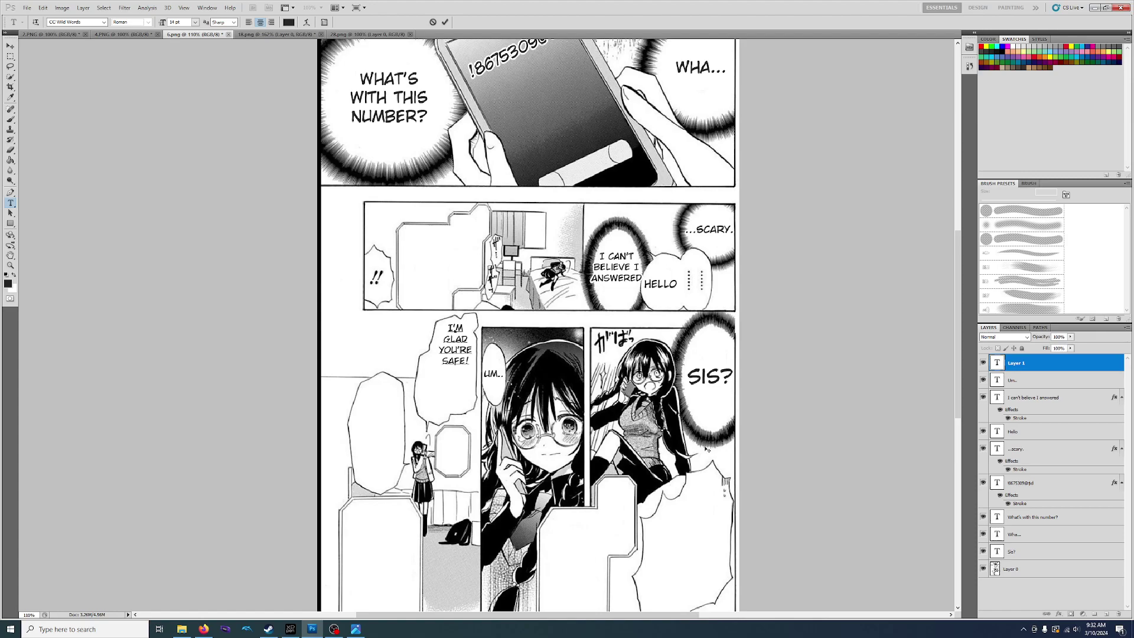
left_click(1010, 590)
Step: Add "WHERE ARE YOU?" on three lines below "I'M GLAD YOU'RE SAFE!" in the same bubble and adjust its position
left_click(432, 387)
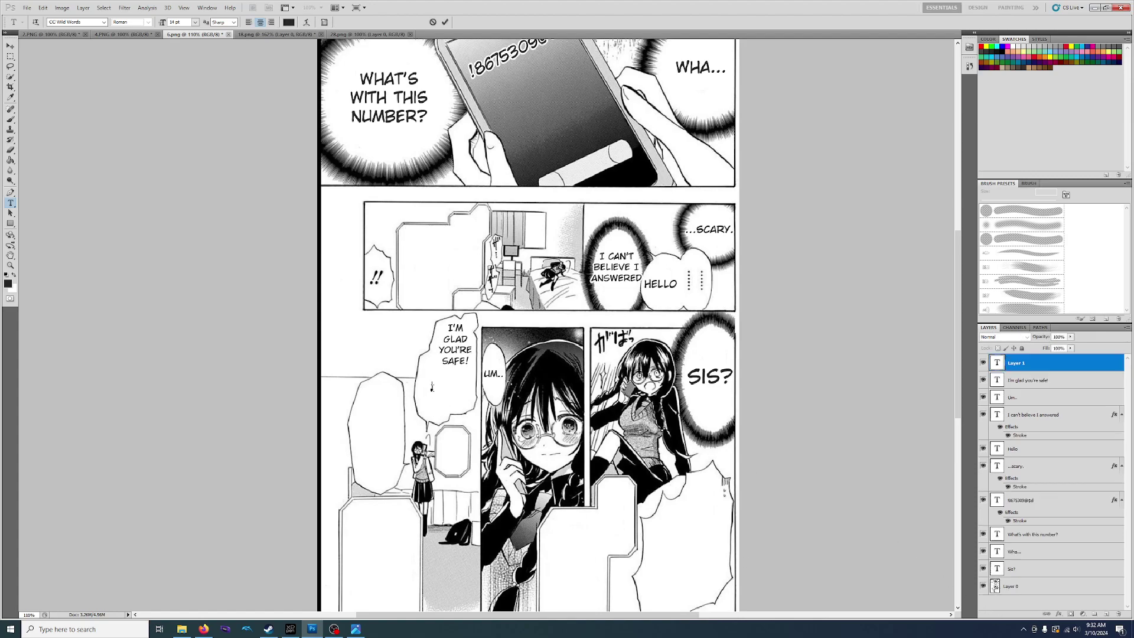
type("WHERE")
key("Return")
type("ARE")
key("Return")
type("YOU?")
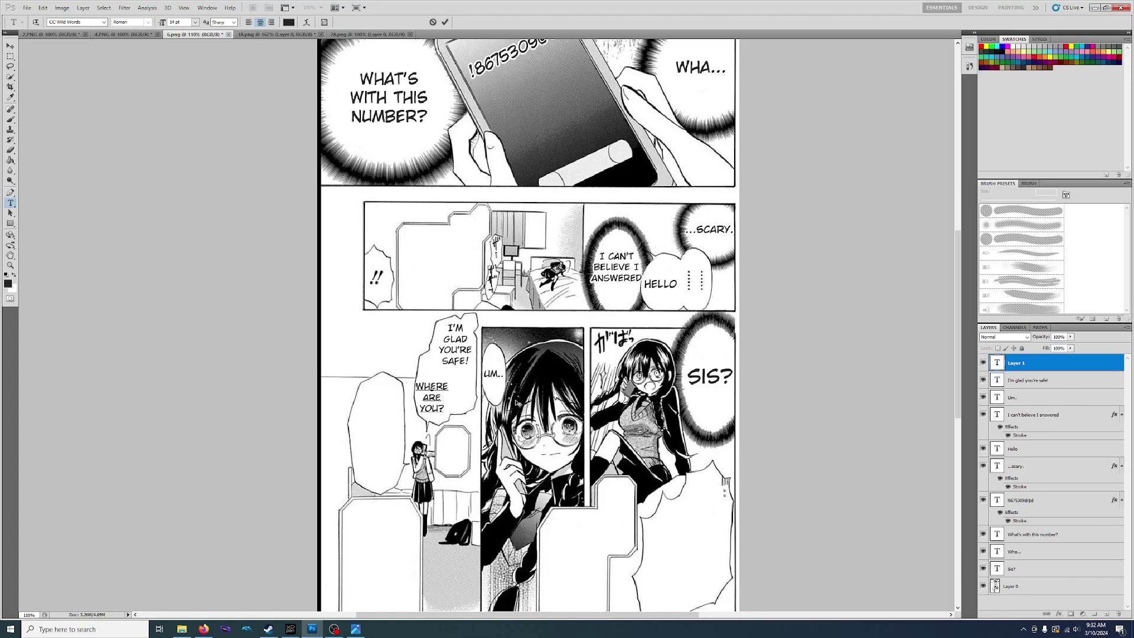
left_click_drag(442, 440, 444, 436)
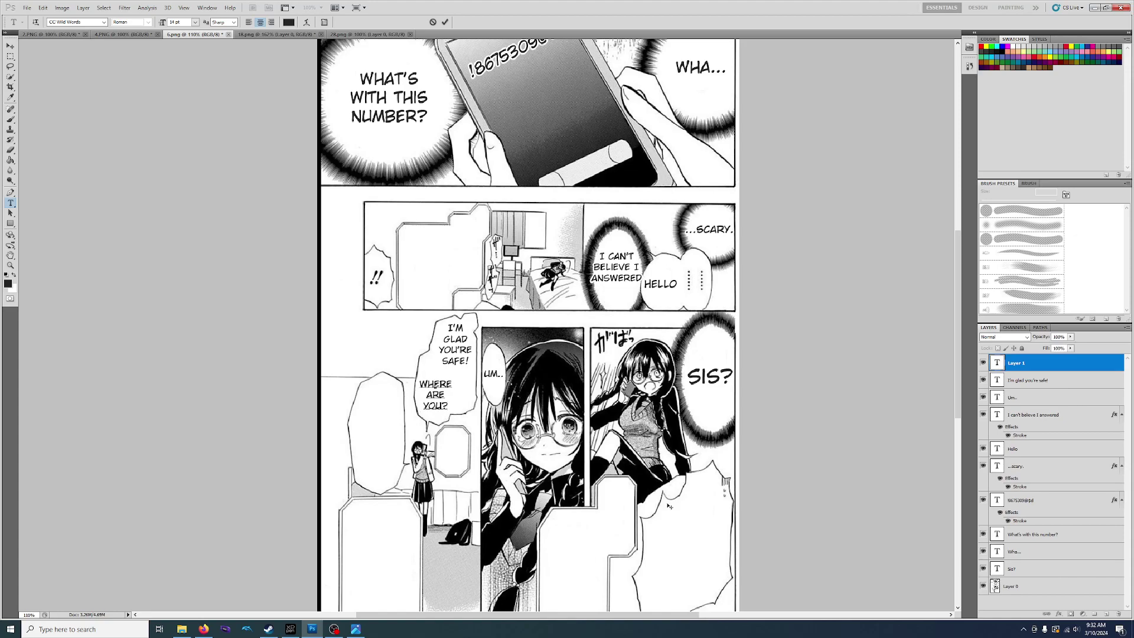
left_click(1008, 604)
Step: Add "IT DOESN'T MATTER HOW FAR AWAY YOU ARE, I'LL COME PICK YOU UP." on seven lines in the neighbouring lower jagged bubble
scroll(372, 336, "down", 3)
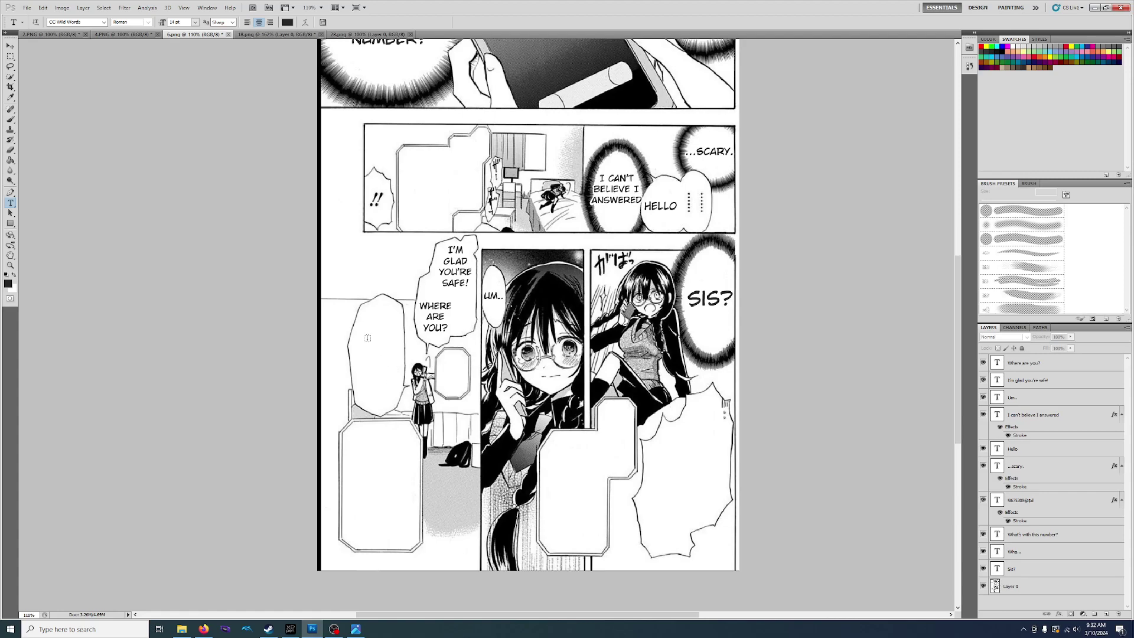
left_click(372, 336)
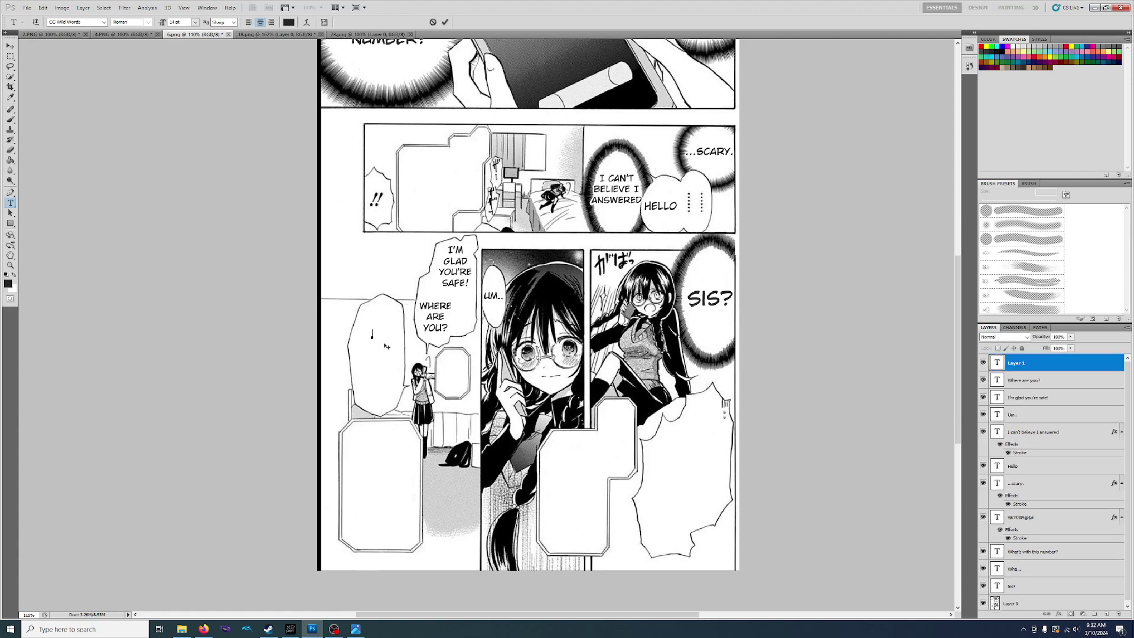
type("It doesn't")
key("Return")
type("matterhow far")
key("Return")
type("away you")
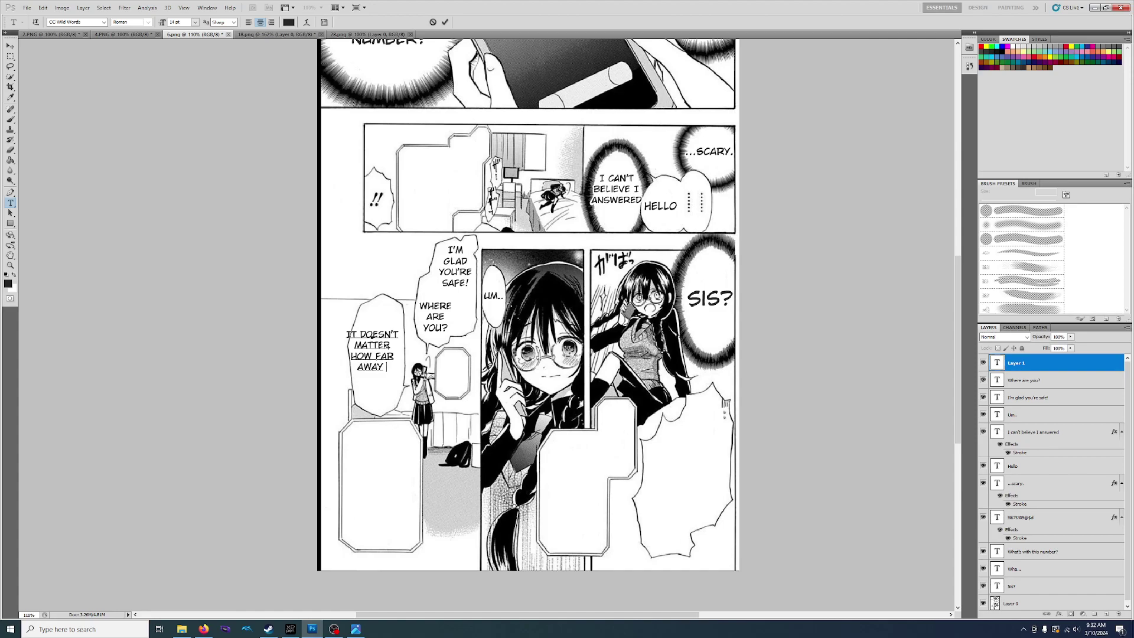
key("Return")
type("are, i'll")
key("Return")
type("come pick")
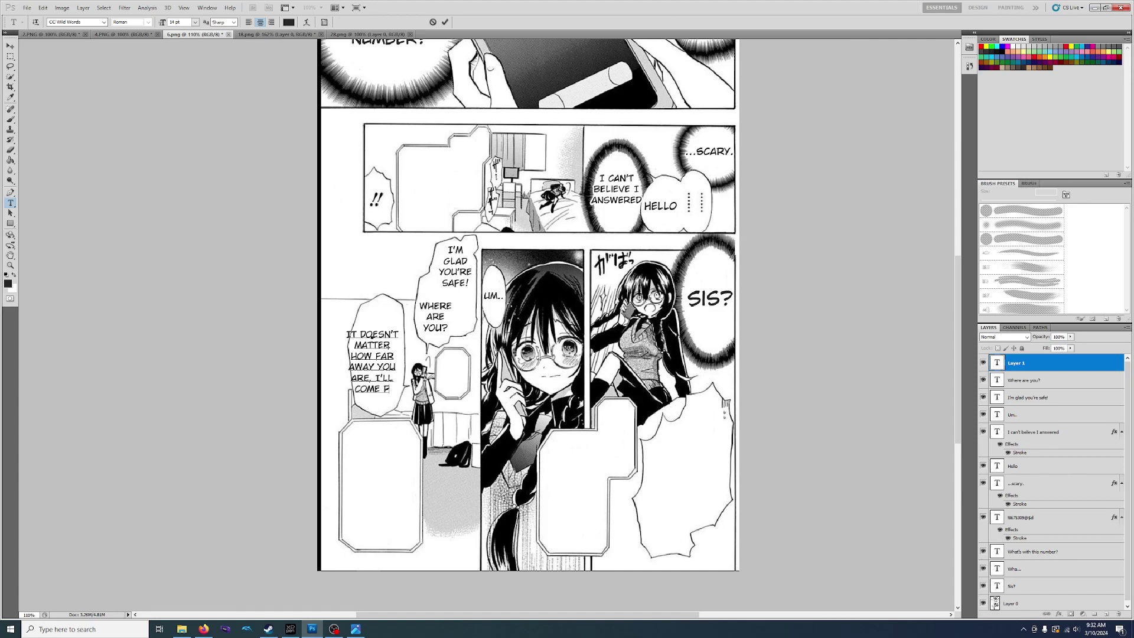
key("Return")
type("you up.")
Step: Break "IT DOESN'T" into two lines and reposition the whole text to fit inside its jagged bubble
left_click_drag(367, 422, 373, 421)
key("BackSpace")
key("Return")
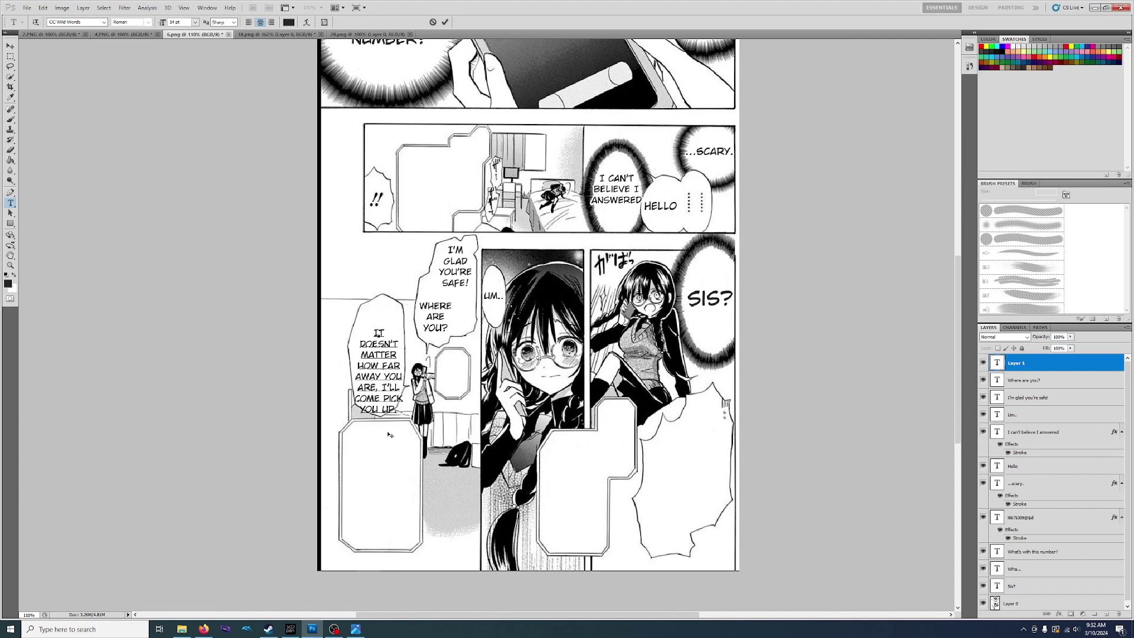
left_click_drag(390, 436, 389, 418)
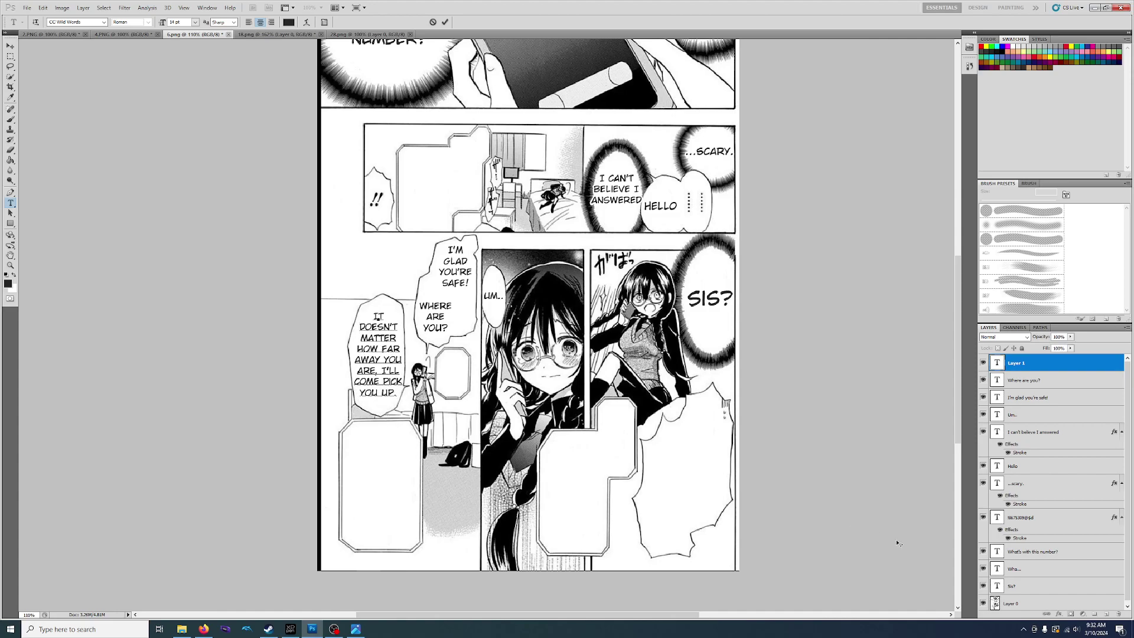
left_click(1088, 350)
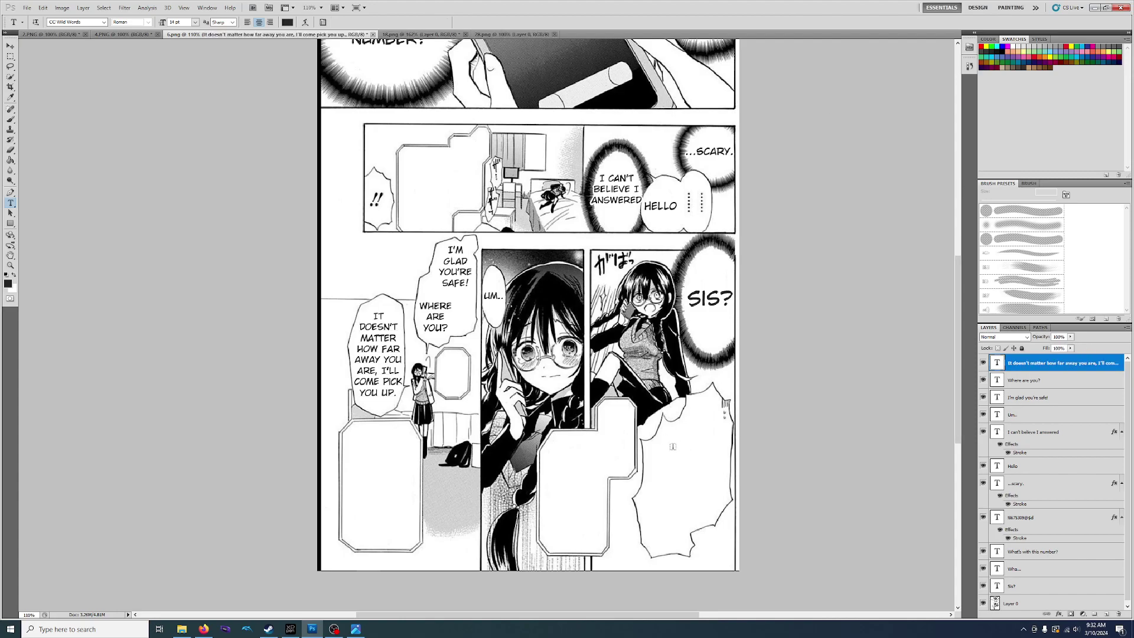
Step: Select the page image layer and switch the text font to VTC Letterer Pro
scroll(614, 415, "down", 2)
scroll(615, 415, "up", 10)
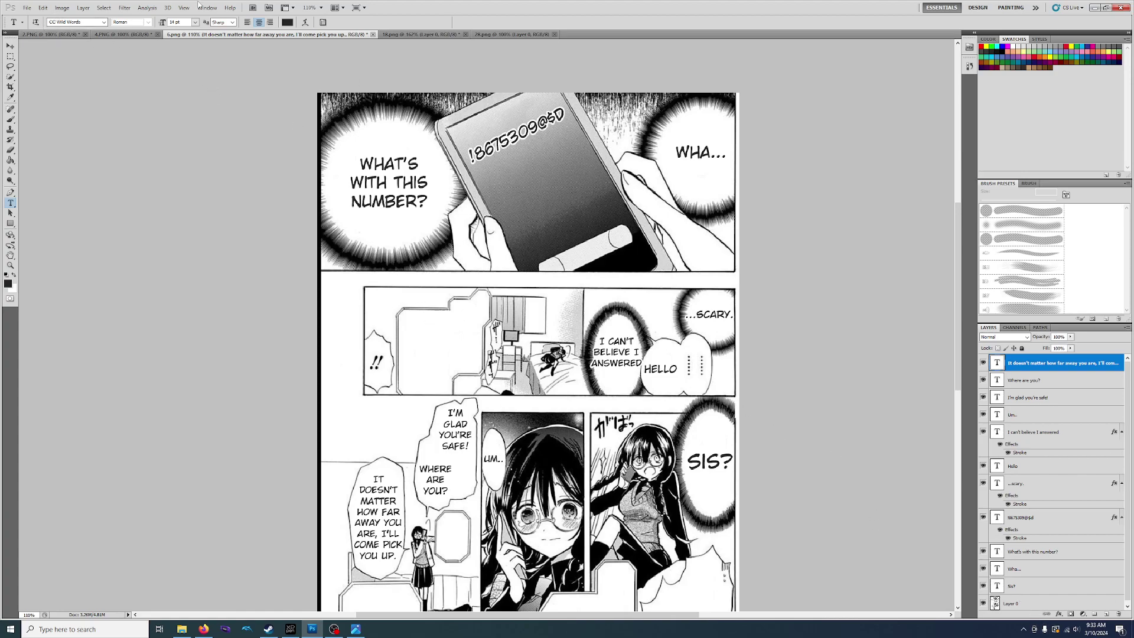
left_click(1032, 605)
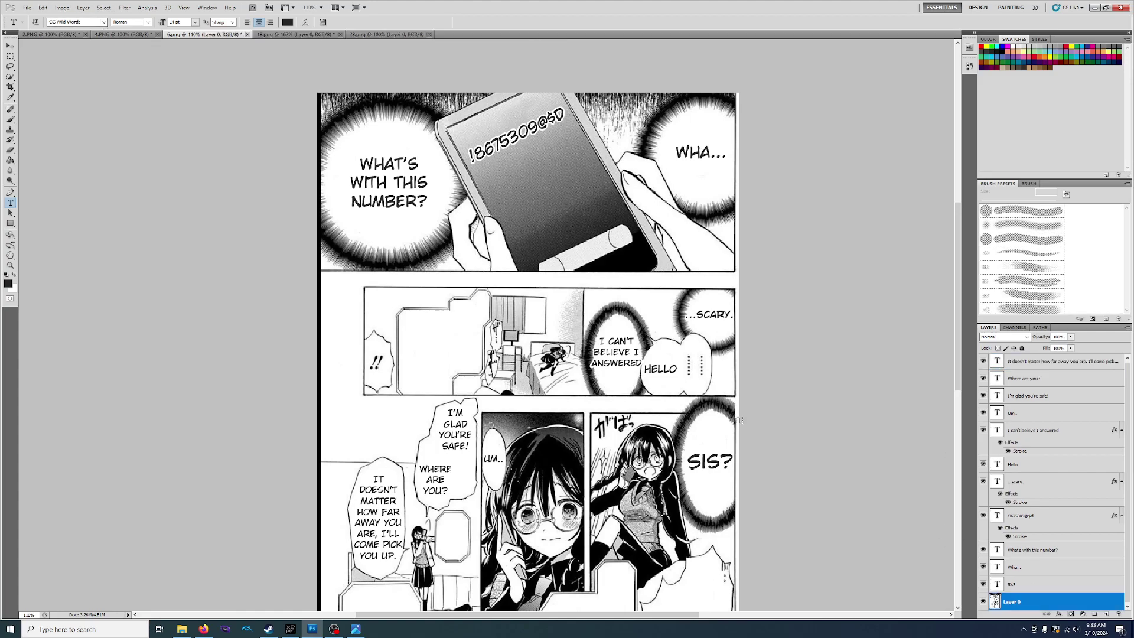
left_click(22, 22)
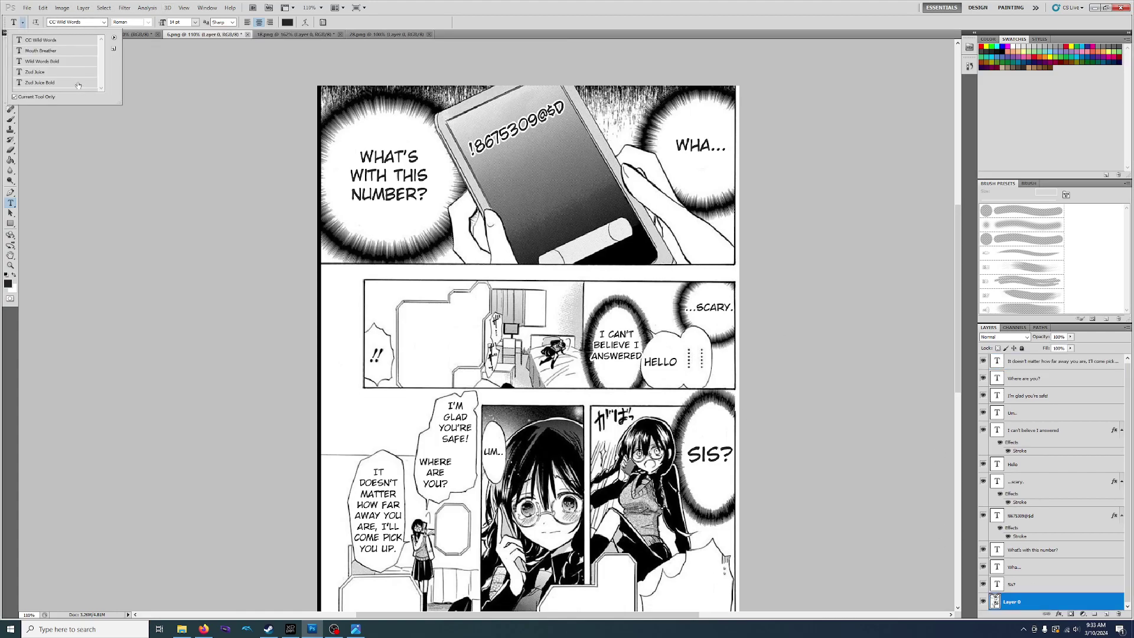
left_click(104, 22)
scroll(112, 177, "down", 5)
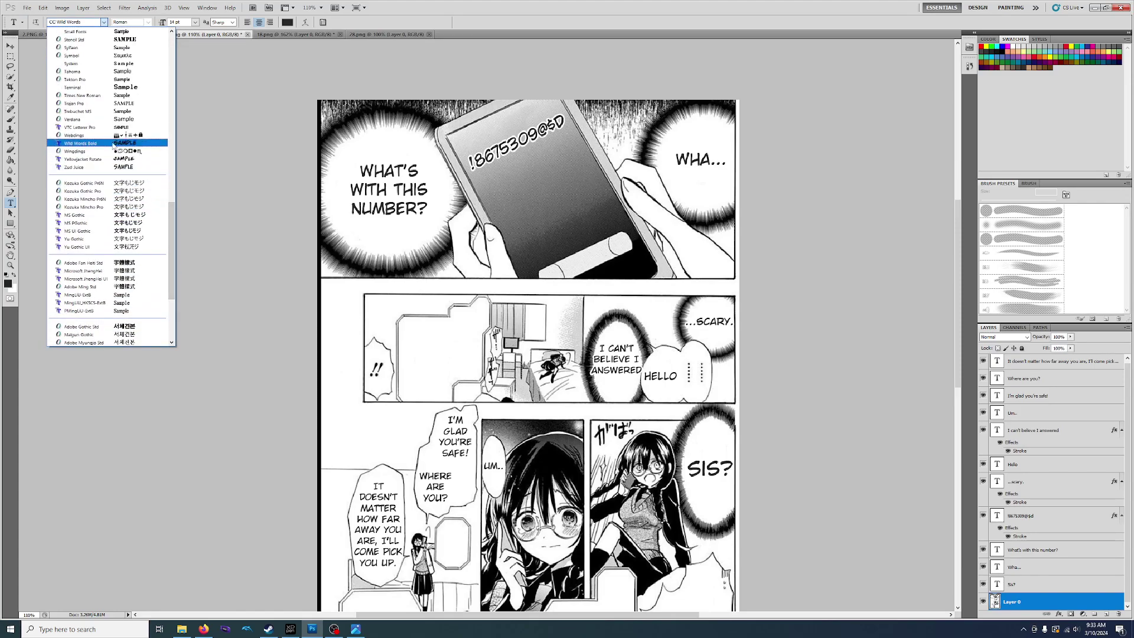
left_click(79, 127)
Step: Add "HIMARI?" at 24 pt inside the boxed caption of the bedroom panel and reposition it
left_click(461, 325)
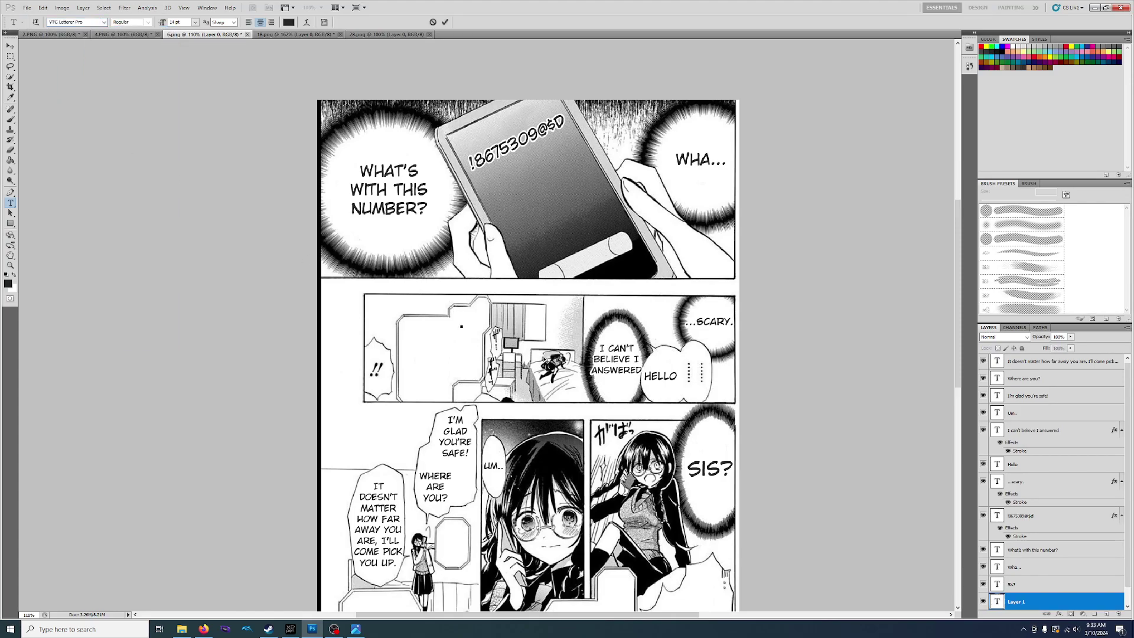
type("Himari?")
key("ctrl+a")
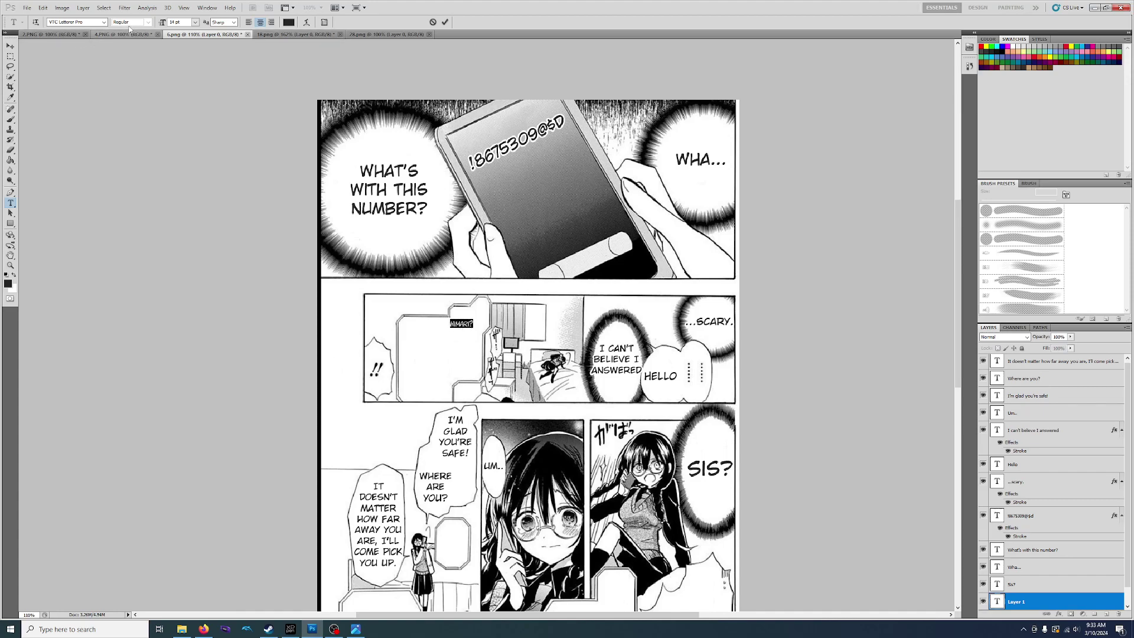
left_click(195, 22)
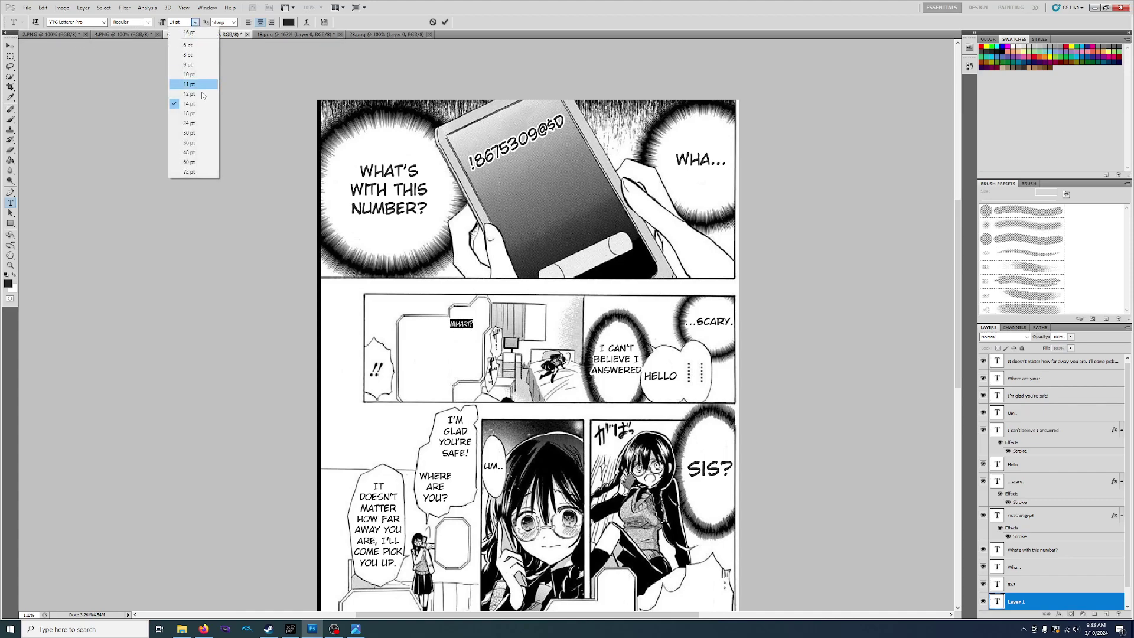
left_click(186, 122)
left_click_drag(465, 349, 467, 357)
Step: Reduce "HIMARI?" to 18 pt, shift it slightly, and set its final size to 20 pt
key("ctrl+a")
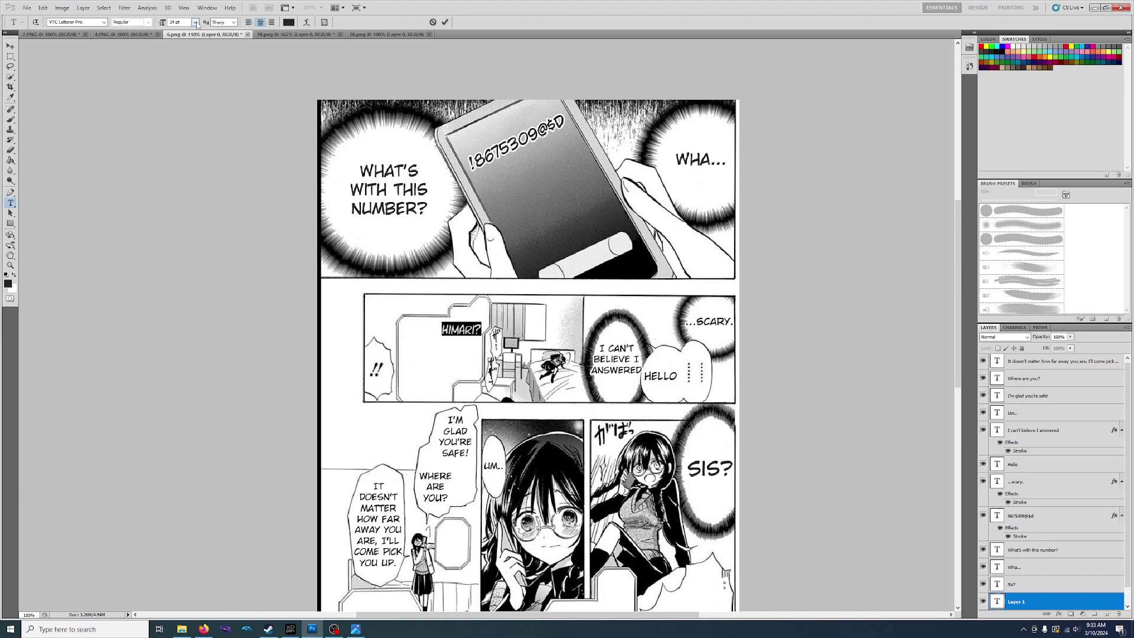
left_click(195, 22)
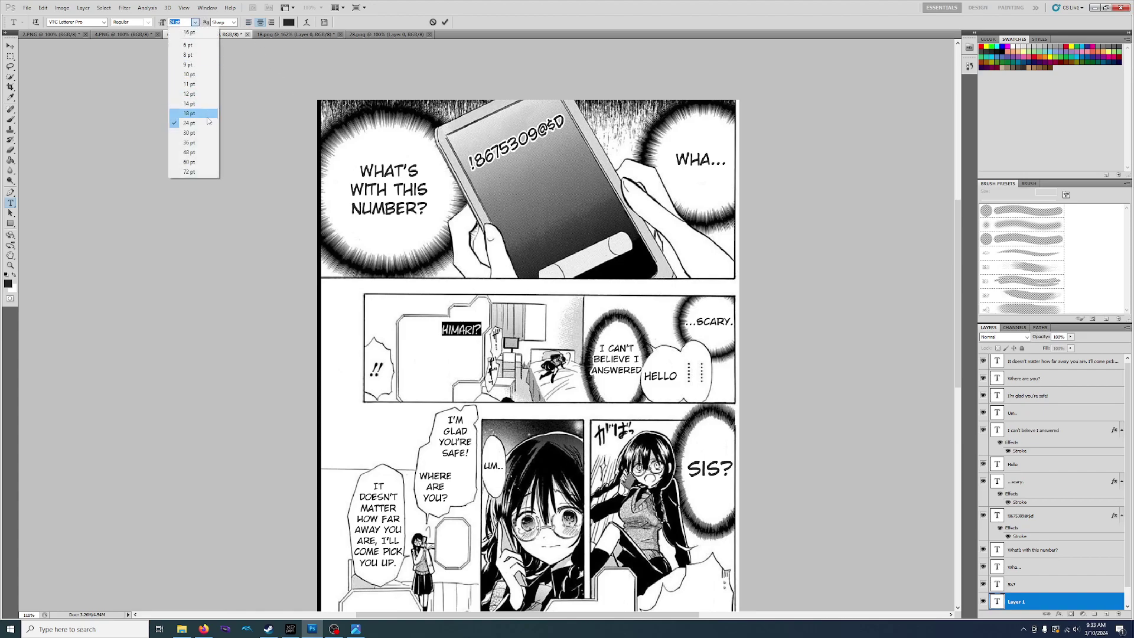
left_click(189, 113)
left_click_drag(444, 320, 446, 325)
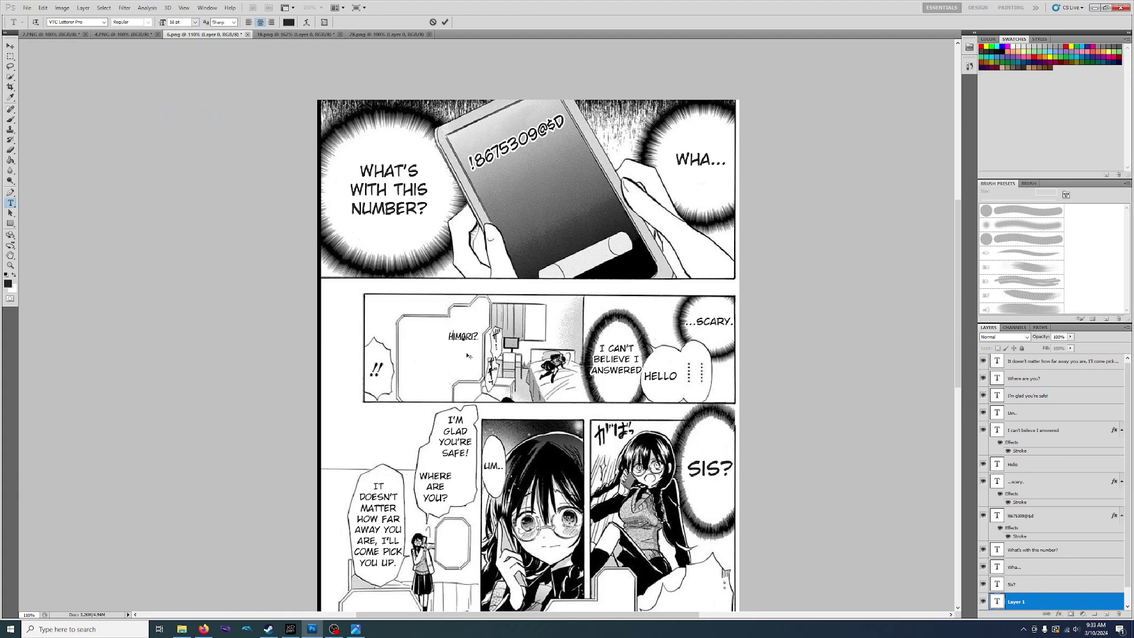
key("ctrl+a")
left_click(183, 22)
type("20")
key("Return")
key("ctrl+Return")
Step: Add "THANK GOD, IT FINALLY WENT THROUGH." on five lines and place it in the same caption box, beside "HIMARI?"
type("THANK GOD IT")
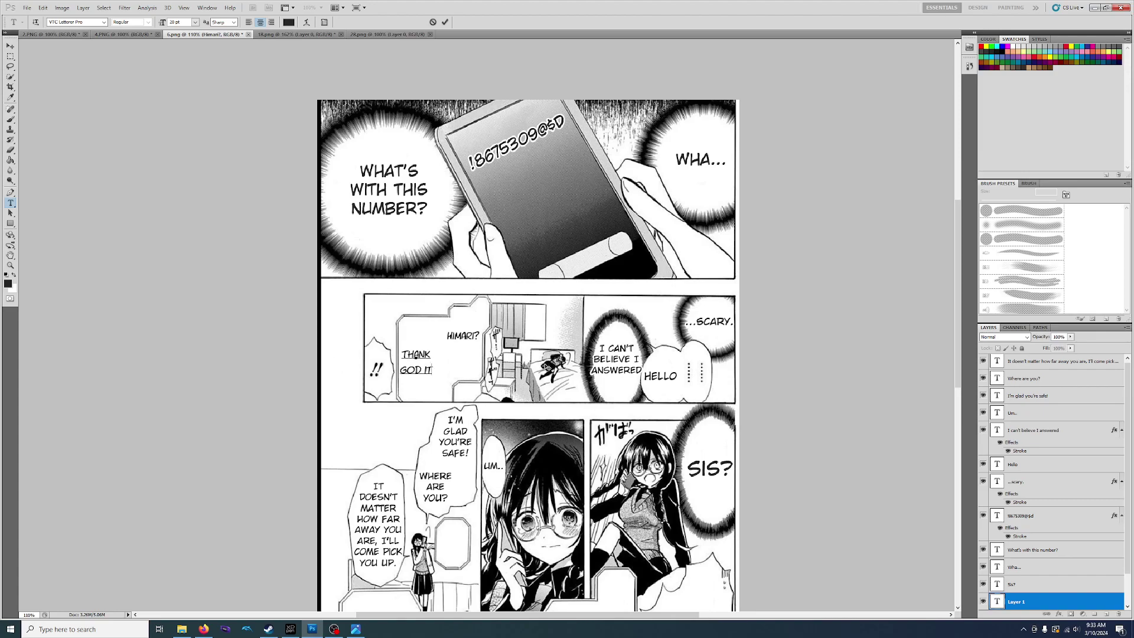
key("BackSpace")
key("BackSpace")
key("BackSpace")
type(", IT")
key("Return")
type("WENT")
key("BackSpace")
key("BackSpace")
key("BackSpace")
key("BackSpace")
type("FINALLY")
key("Return")
type("WENT")
key("Return")
type("THROUGH.")
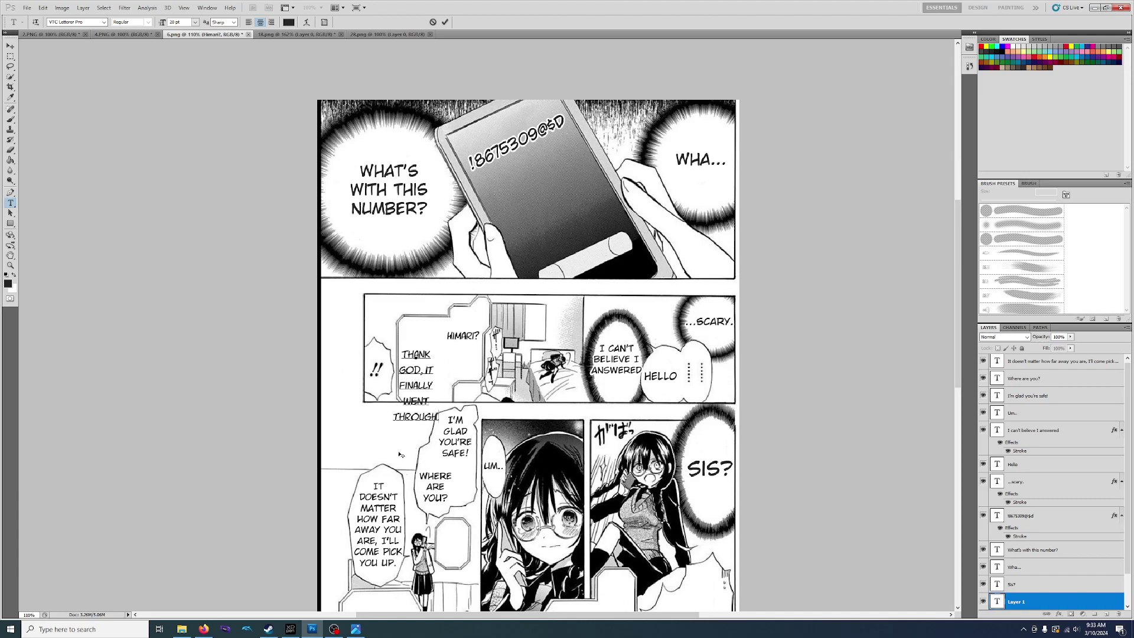
left_click_drag(401, 454, 402, 431)
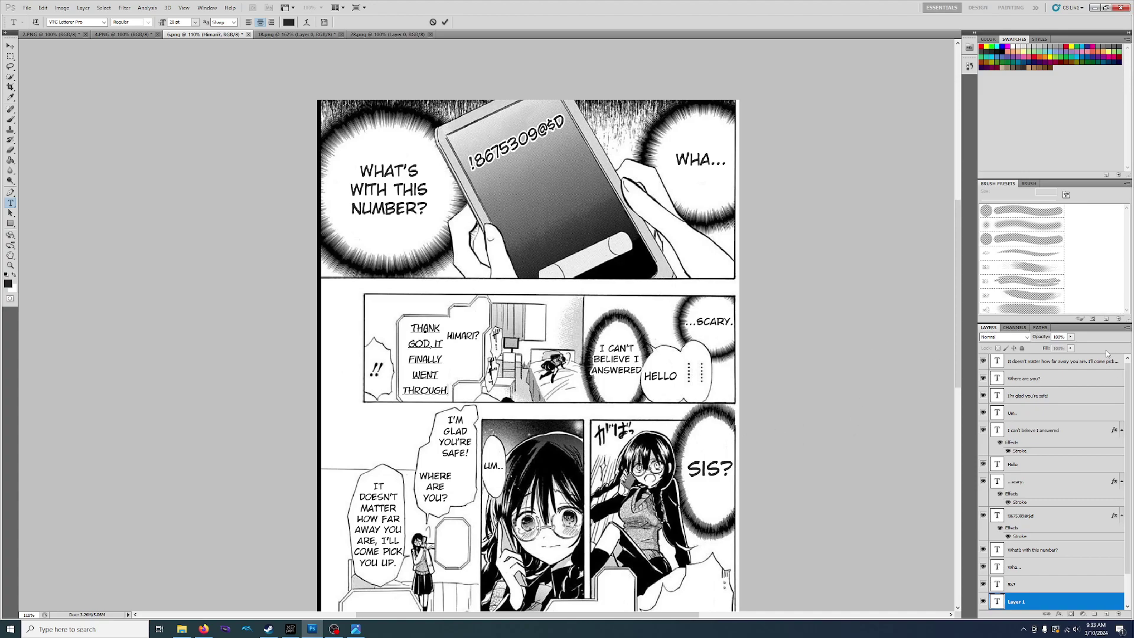
Step: Reposition "HIMARI?" slightly lower within the narrower part of its caption box
left_click(471, 346)
left_click_drag(470, 362, 471, 366)
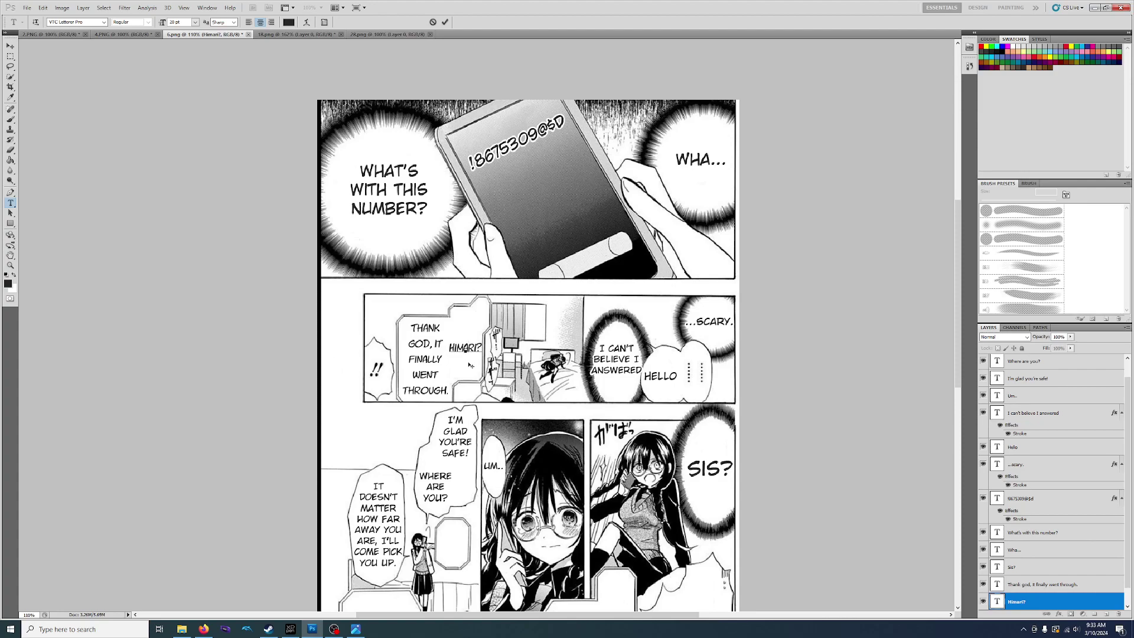
key("ctrl+Return")
Step: Add "AAH..." in the small upper part of the stepped caption box overlapping the close-up panel
scroll(518, 419, "down", 3)
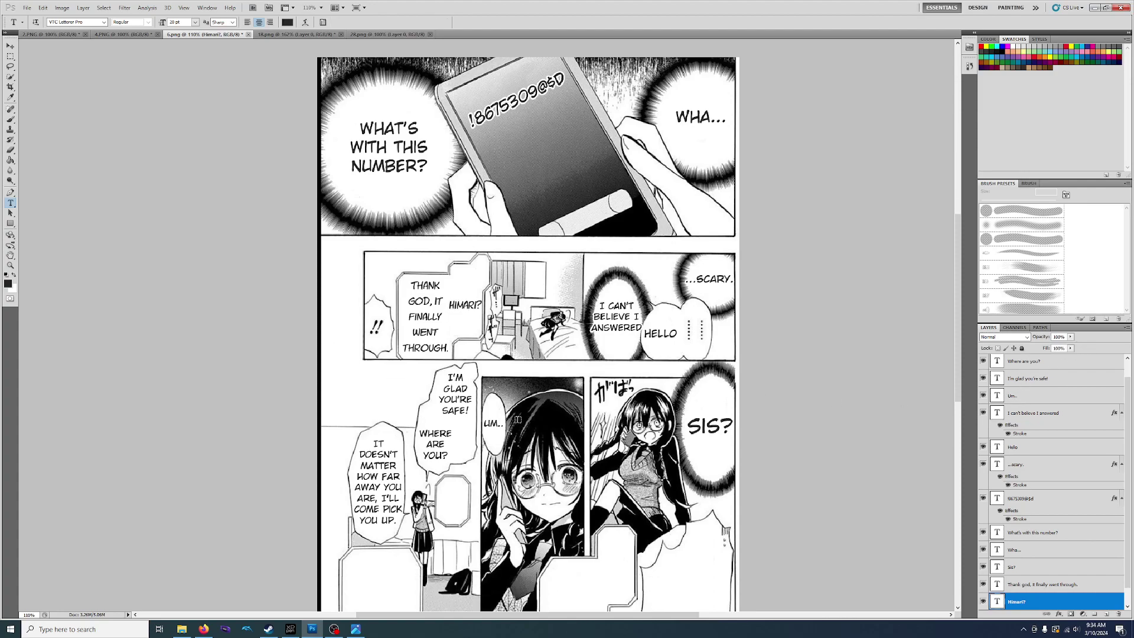
scroll(518, 420, "down", 6)
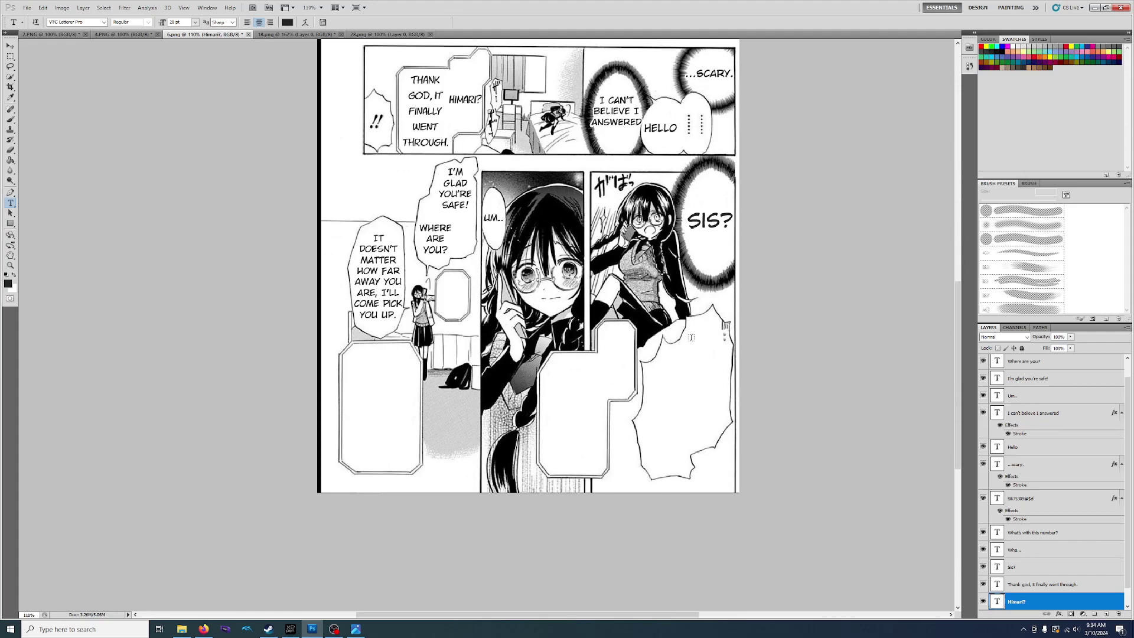
left_click(612, 349)
type("AAH...")
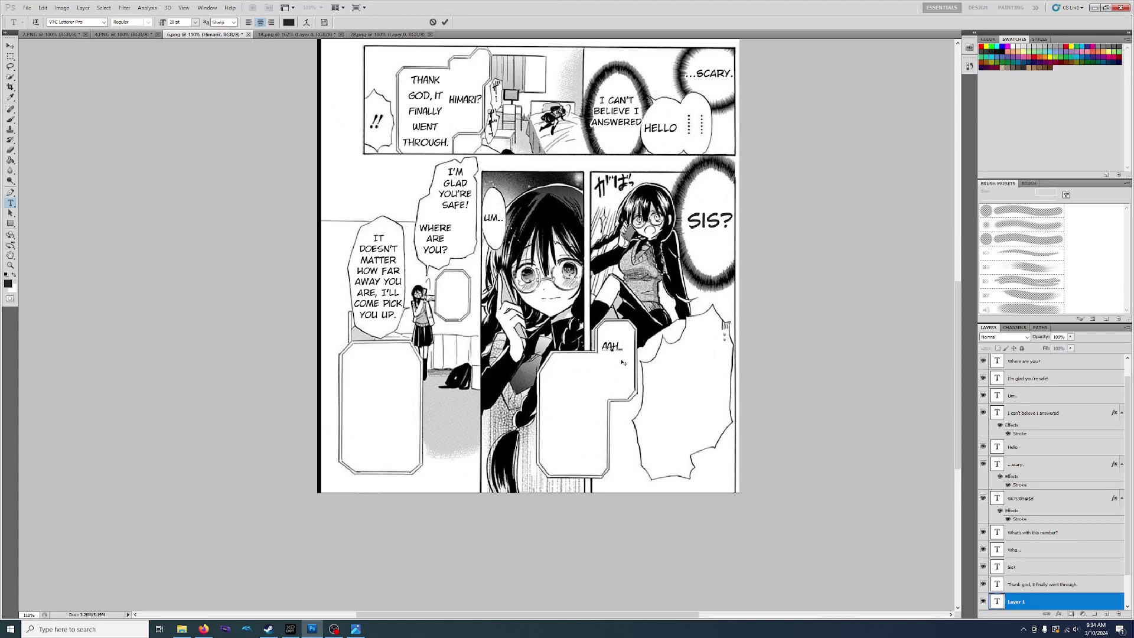
left_click_drag(603, 371, 606, 379)
Step: Add "I WAS WORRIED ABOUT YOU." on three lines in the larger lower part of the stepped caption box
scroll(571, 374, "down", 2)
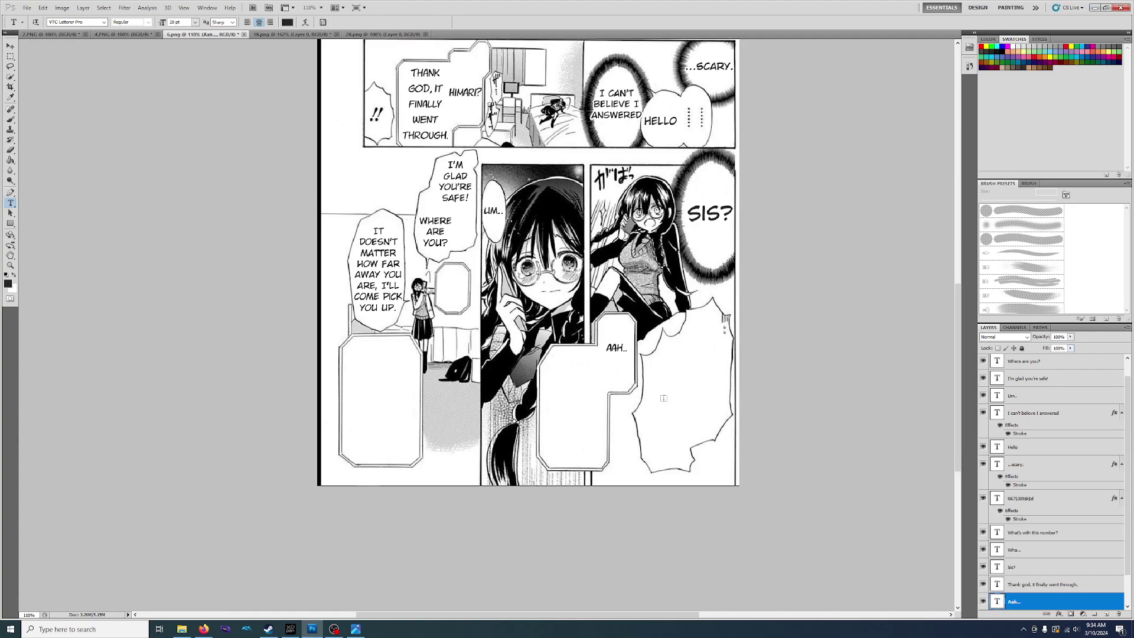
type("I was worriedabout you")
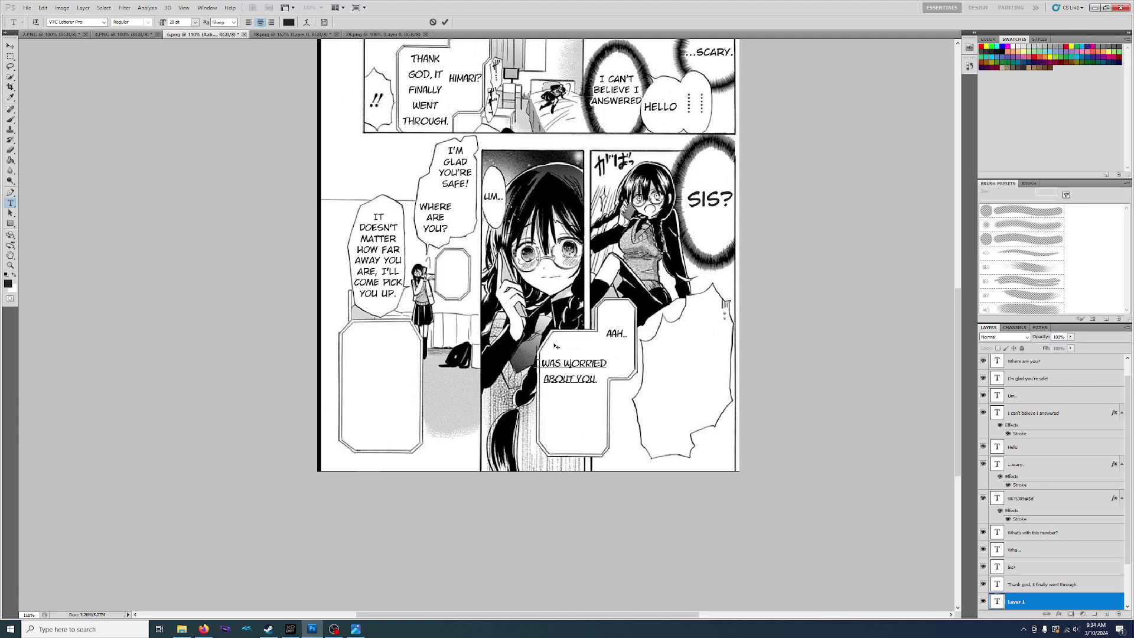
key("Return")
left_click_drag(563, 406, 605, 392)
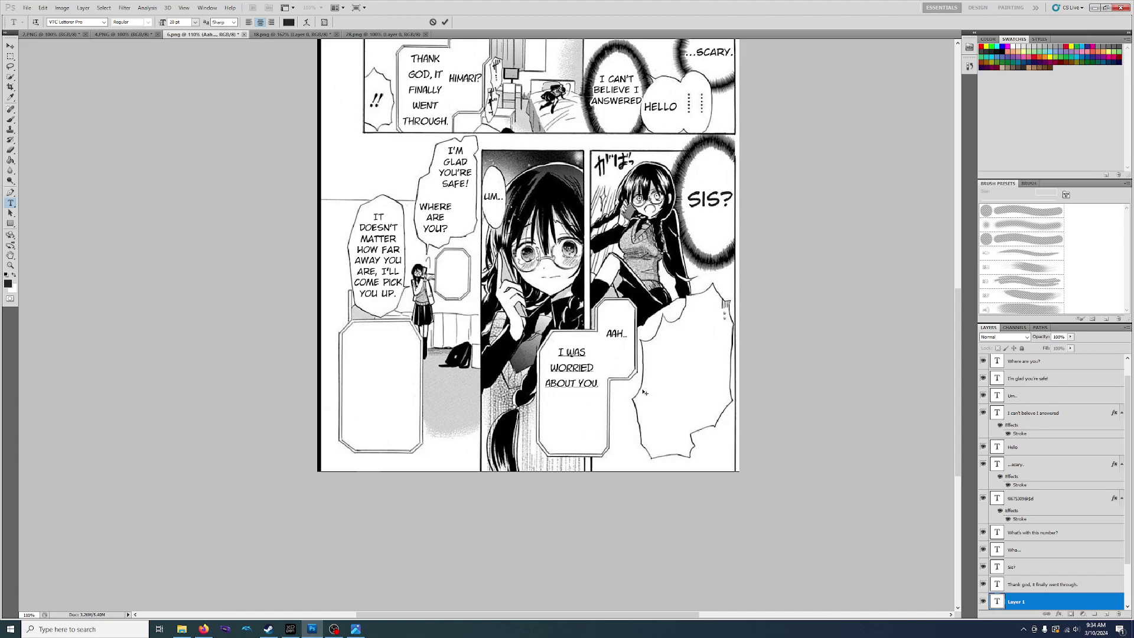
key("ctrl+Return")
key("v")
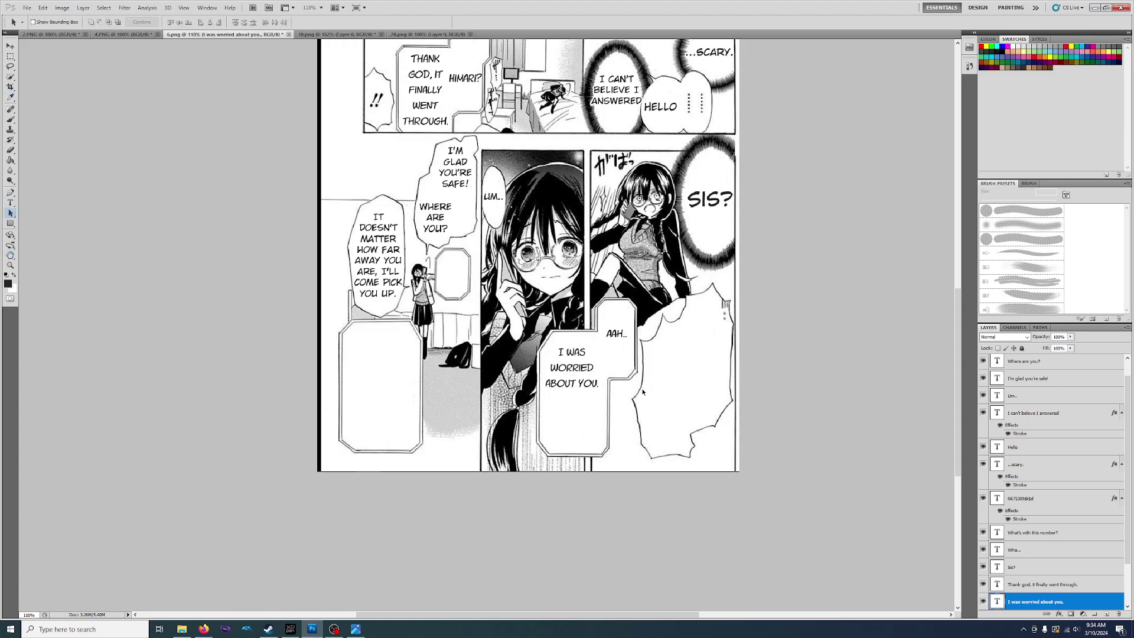
Step: Extend the "I WAS WORRIED ABOUT YOU." text with "I HAD TROUBLE CONTACTING YOU.." on four more lines and shift it up to fit
left_click(11, 202)
left_click(595, 384)
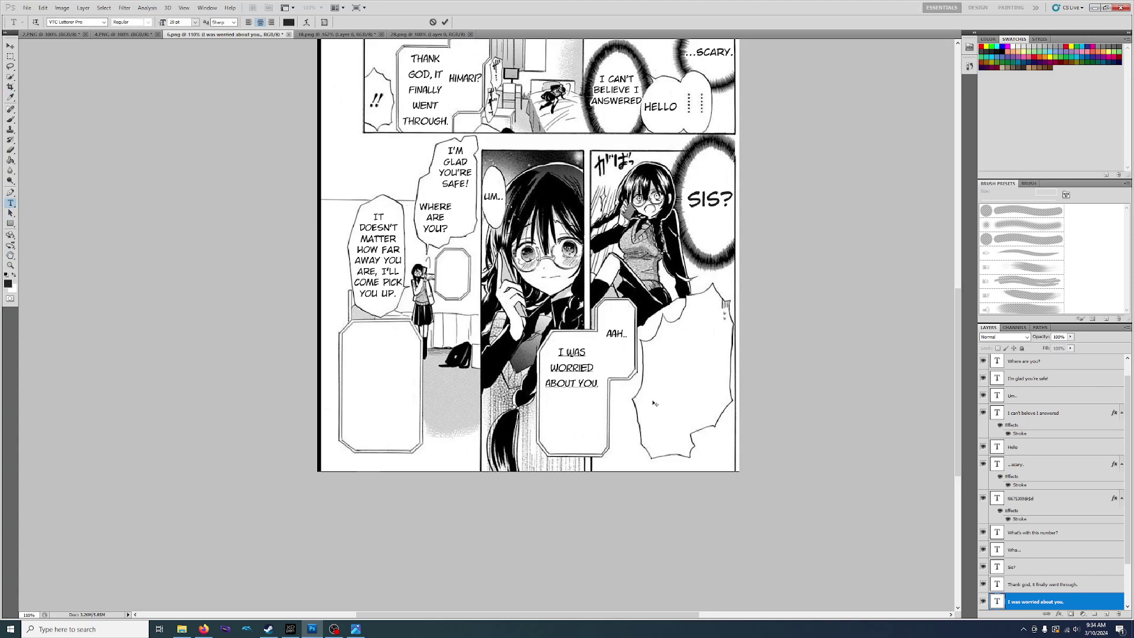
type("I HAD")
key("Return")
type("TROUBLE CONTACTING")
key("Return")
type("YOU..")
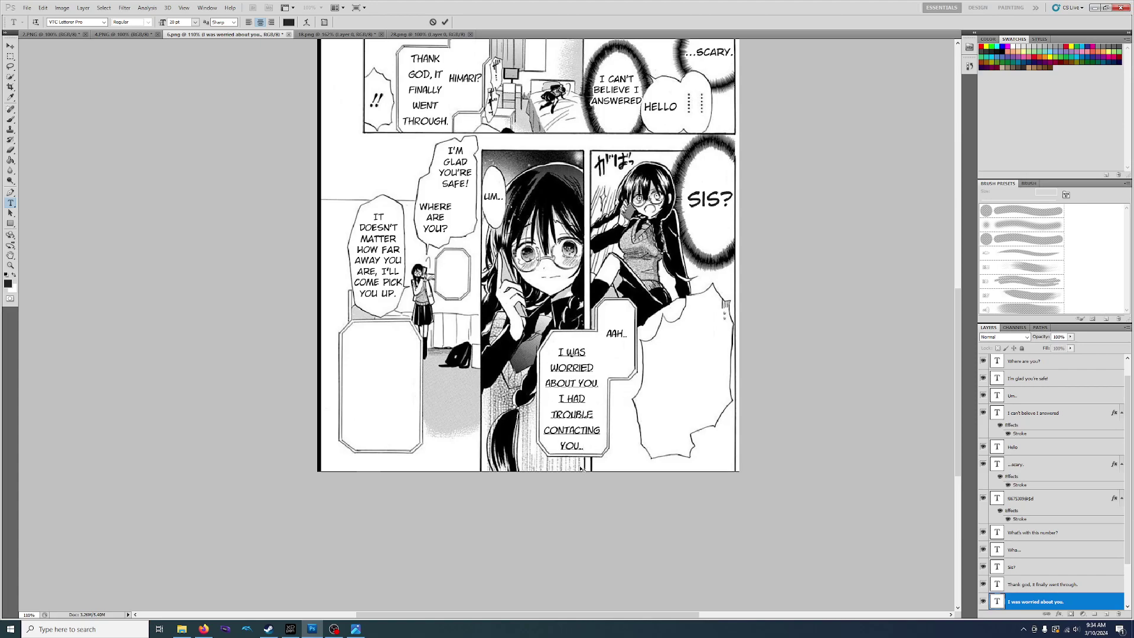
left_click_drag(581, 467, 579, 463)
left_click(1088, 347)
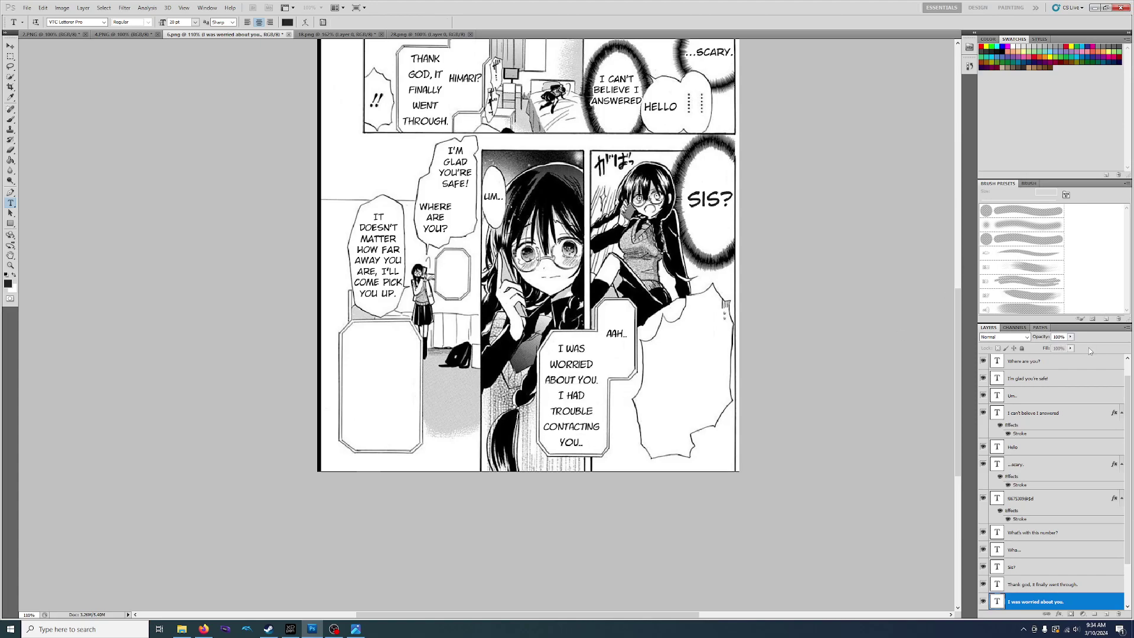
Step: Add "NOW?" centred in the small octagonal box beside the standing girl
left_click(448, 272)
type("Now?")
left_click_drag(438, 306, 444, 310)
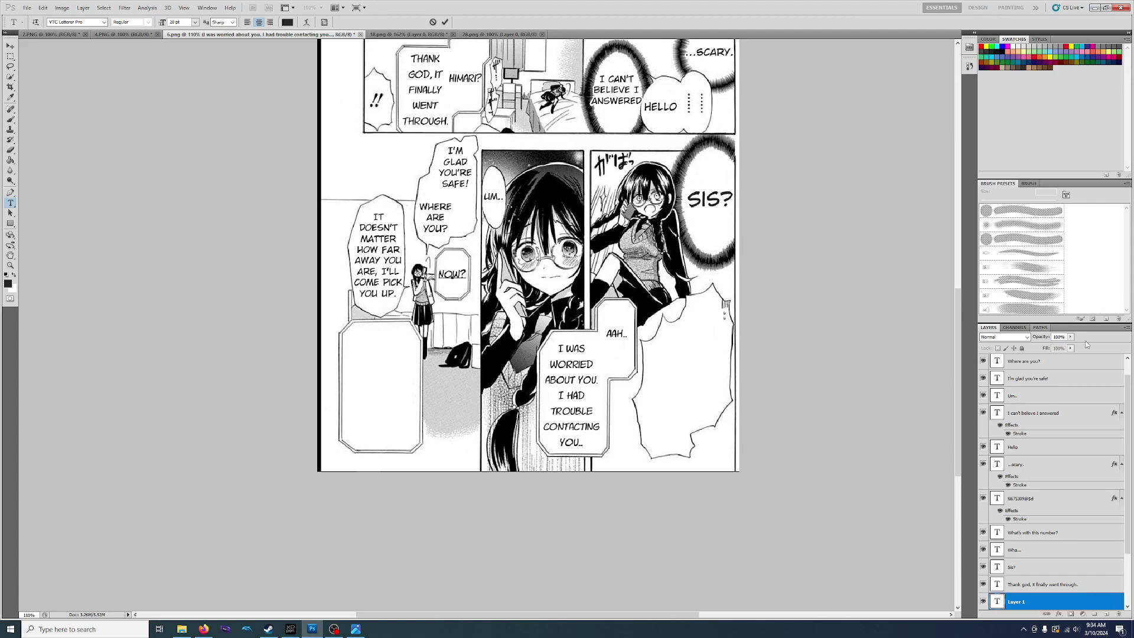
key("ctrl+Return")
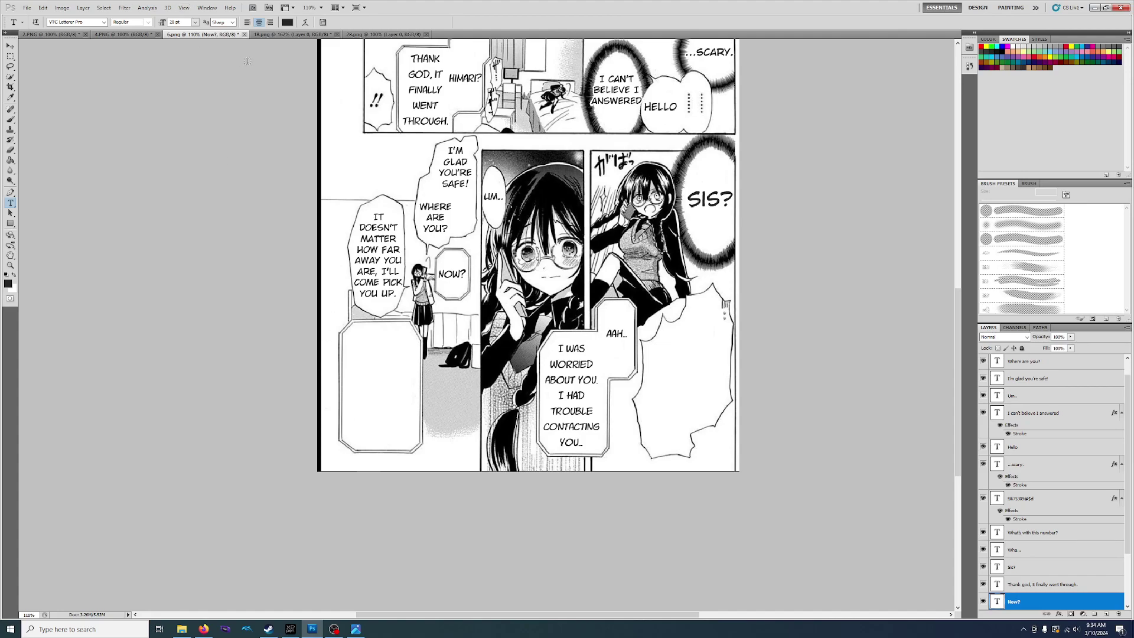
left_click(291, 35)
scroll(461, 220, "up", 5)
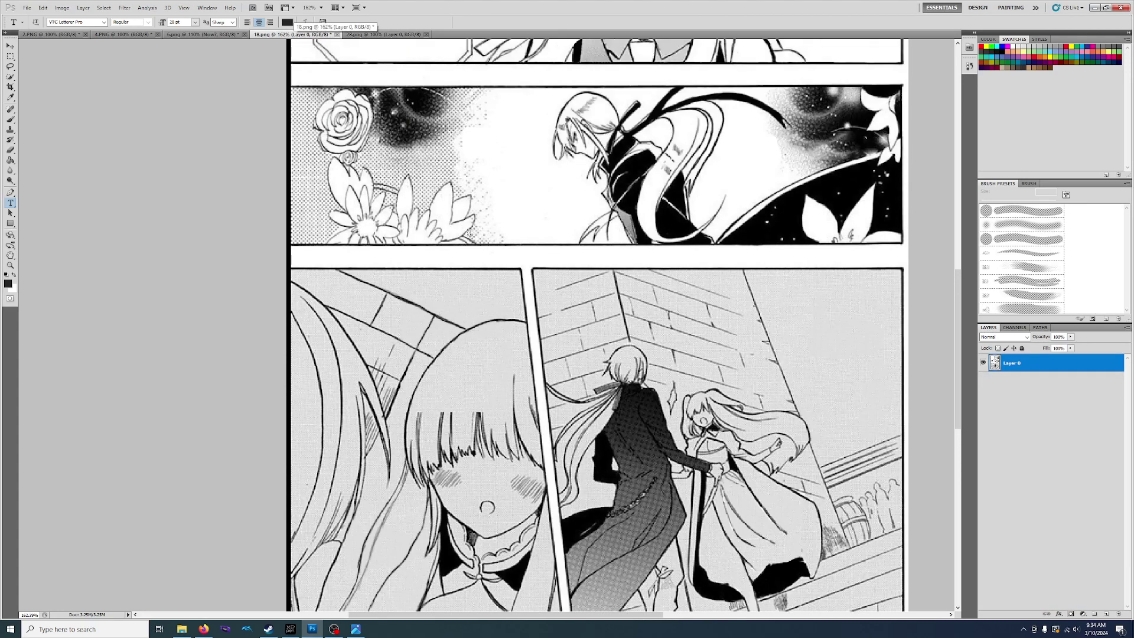
scroll(461, 221, "up", 3)
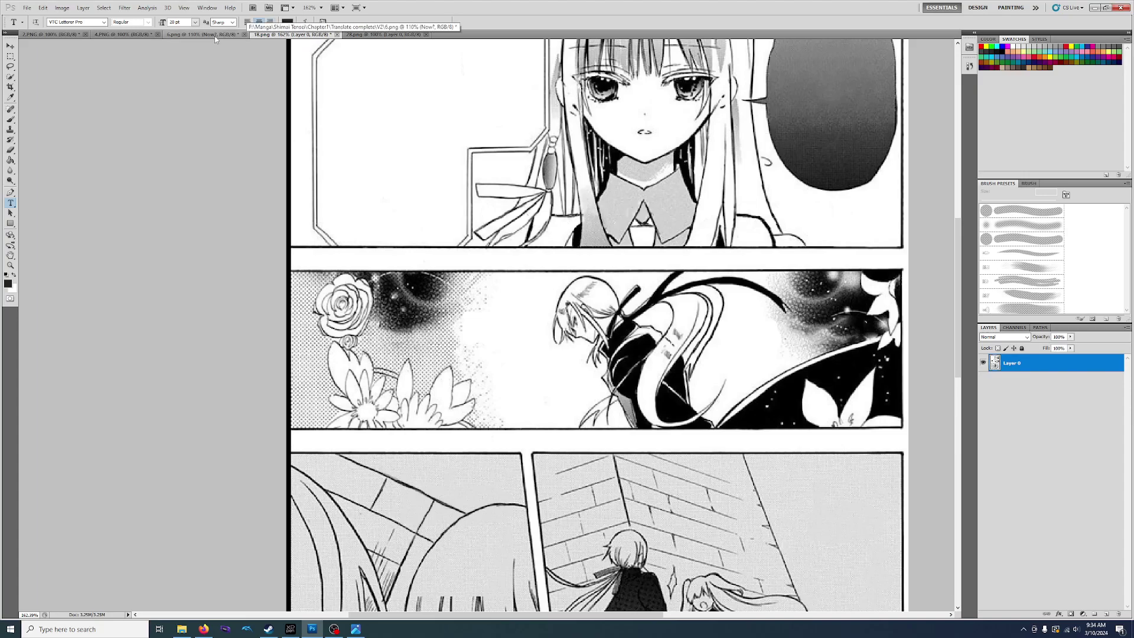
left_click(224, 35)
Step: Add "THAT'S NOT POSSIBLE." on two lines at 24 pt, centred in the large empty octagonal box
left_click(374, 352)
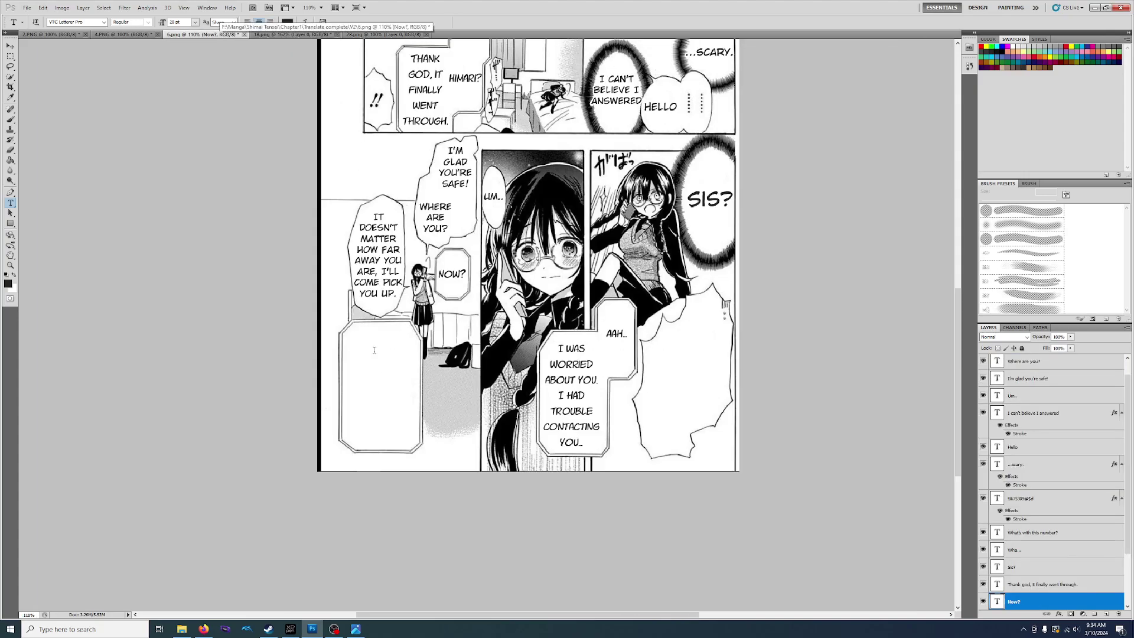
type("THAT'S NOT")
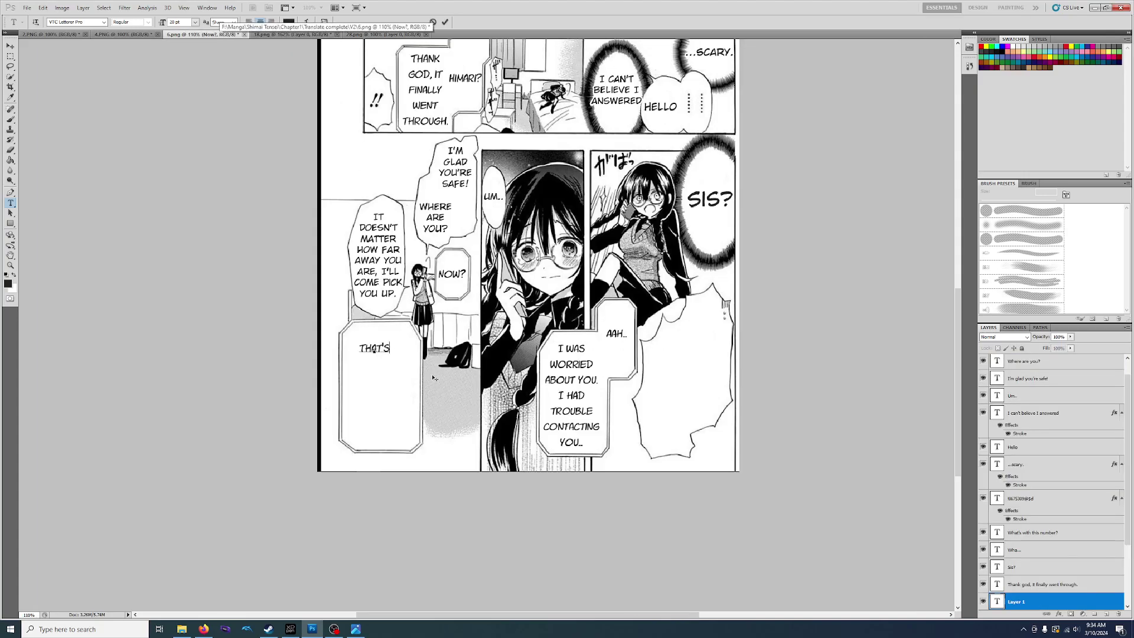
key("Return")
type("POSSIBLE.")
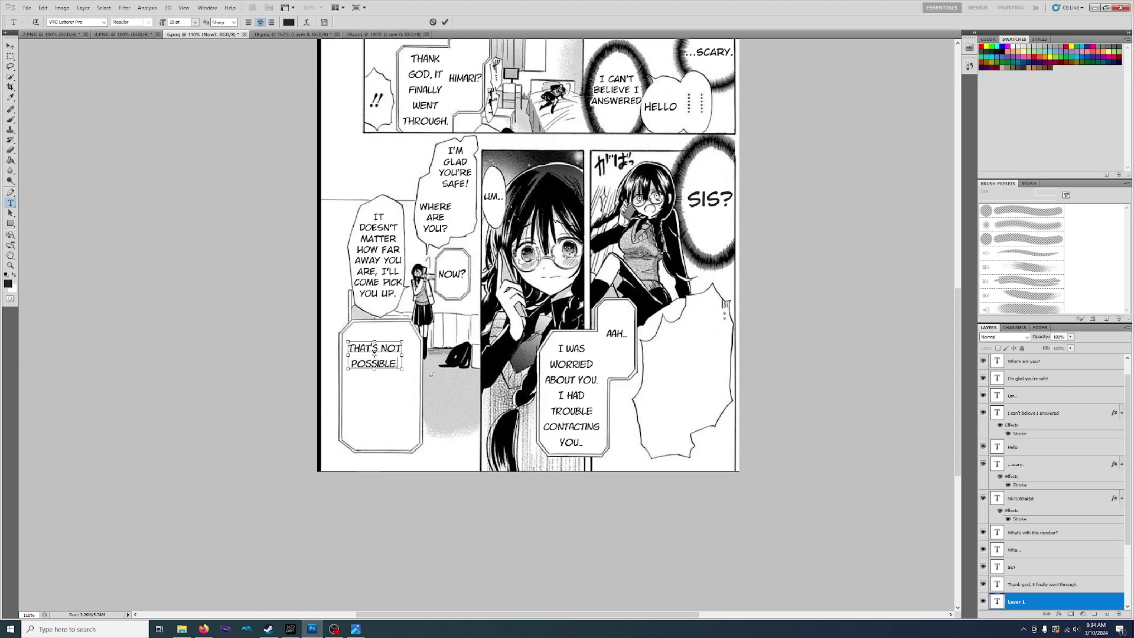
key("ctrl+a")
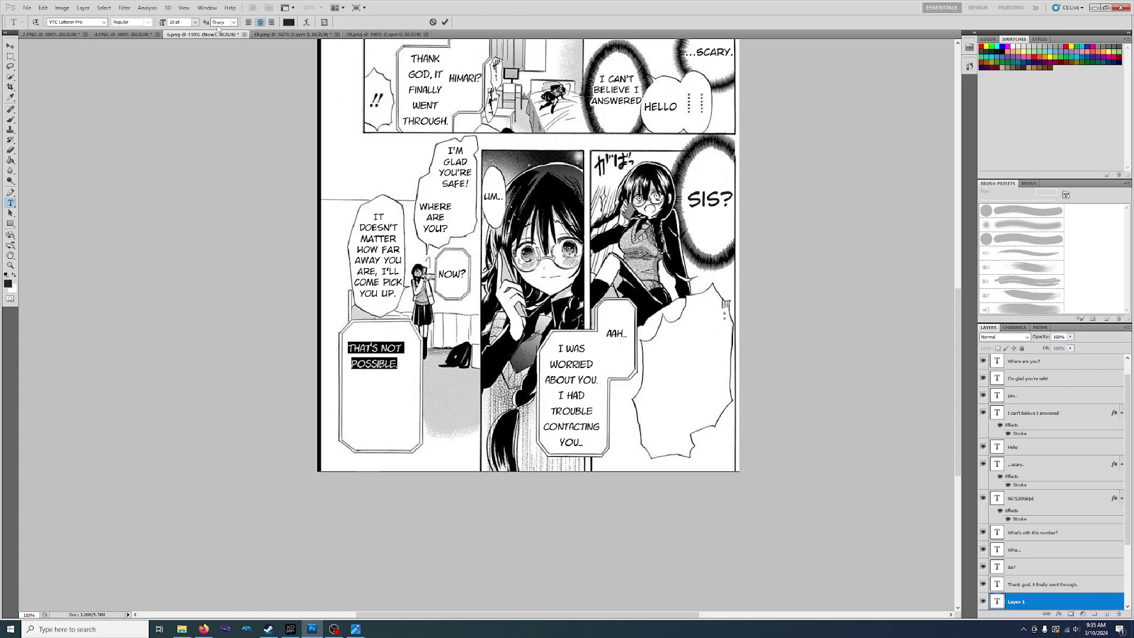
left_click(195, 21)
left_click(189, 123)
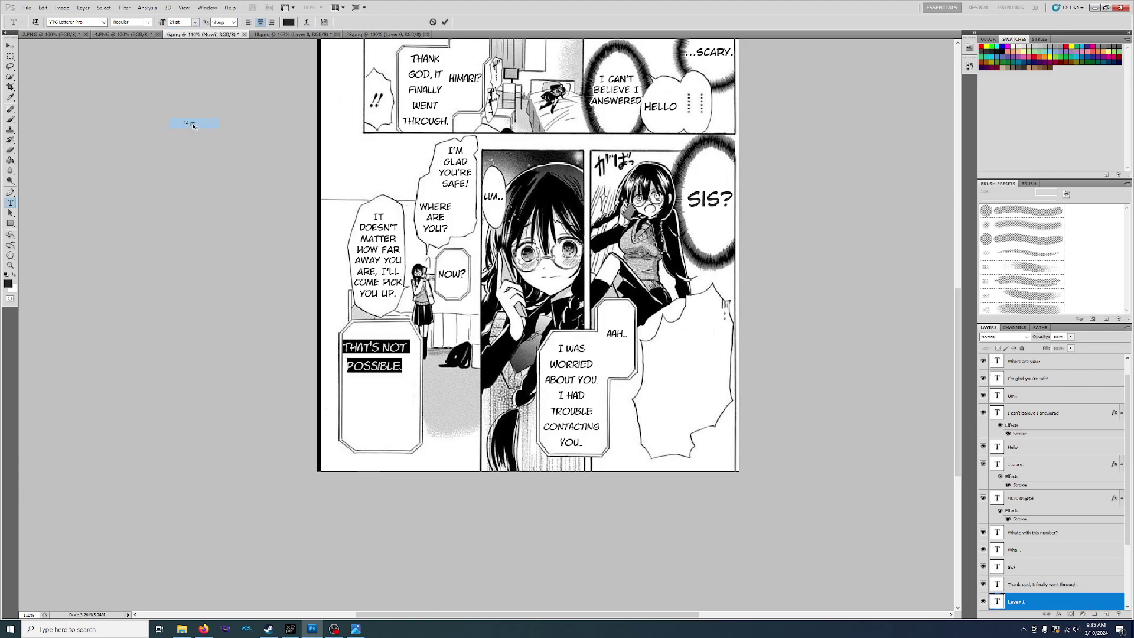
left_click(383, 356)
left_click_drag(376, 402, 385, 429)
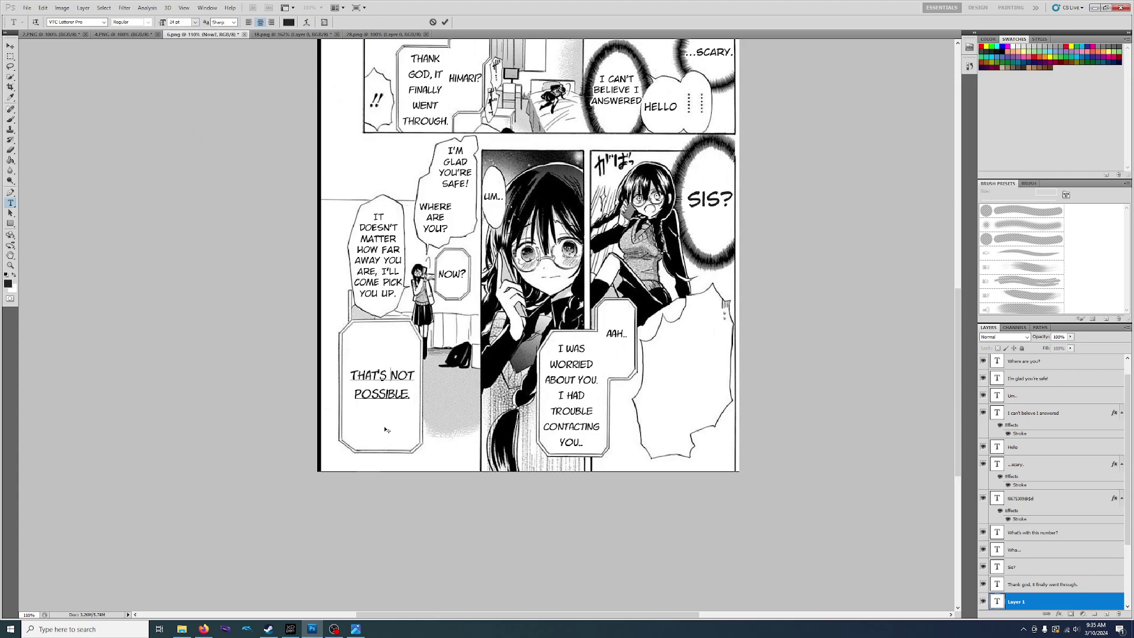
left_click(1049, 600)
Step: Add "YURI?!" in the Zud Juice font in the upper part of the empty jagged speech bubble, placing its layer just above the page image
scroll(1052, 595, "down", 5)
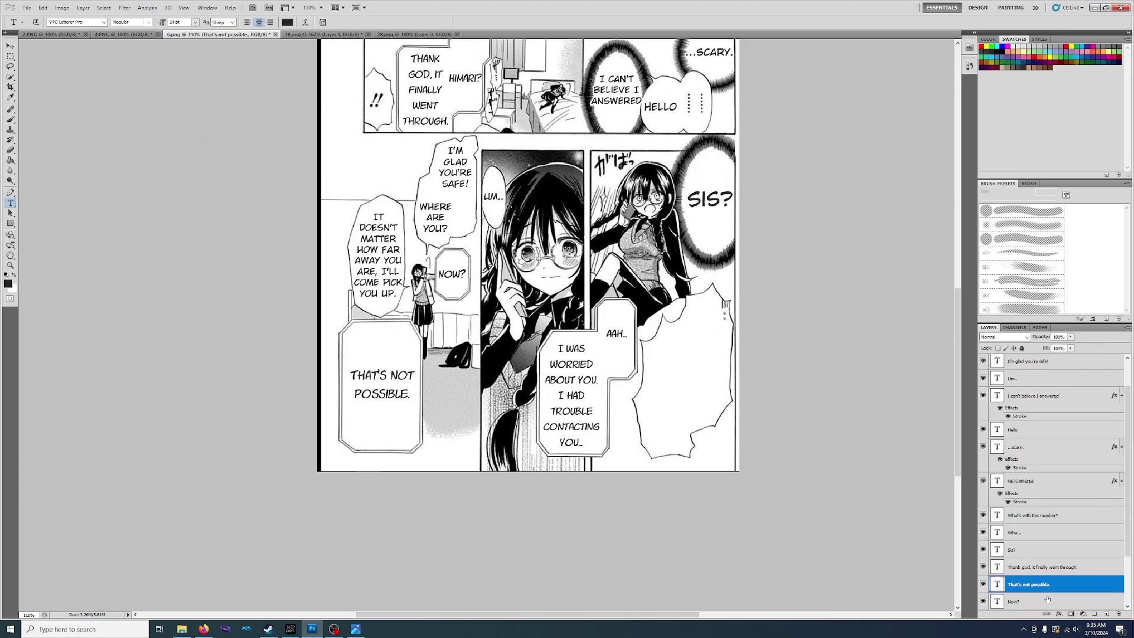
left_click(1054, 600)
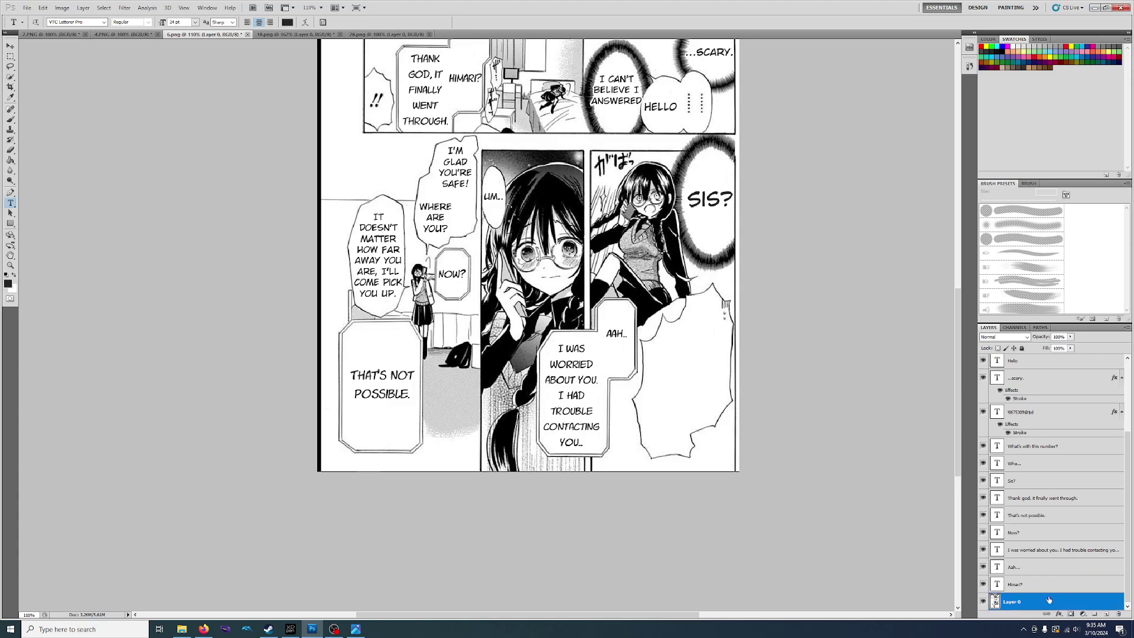
left_click(22, 24)
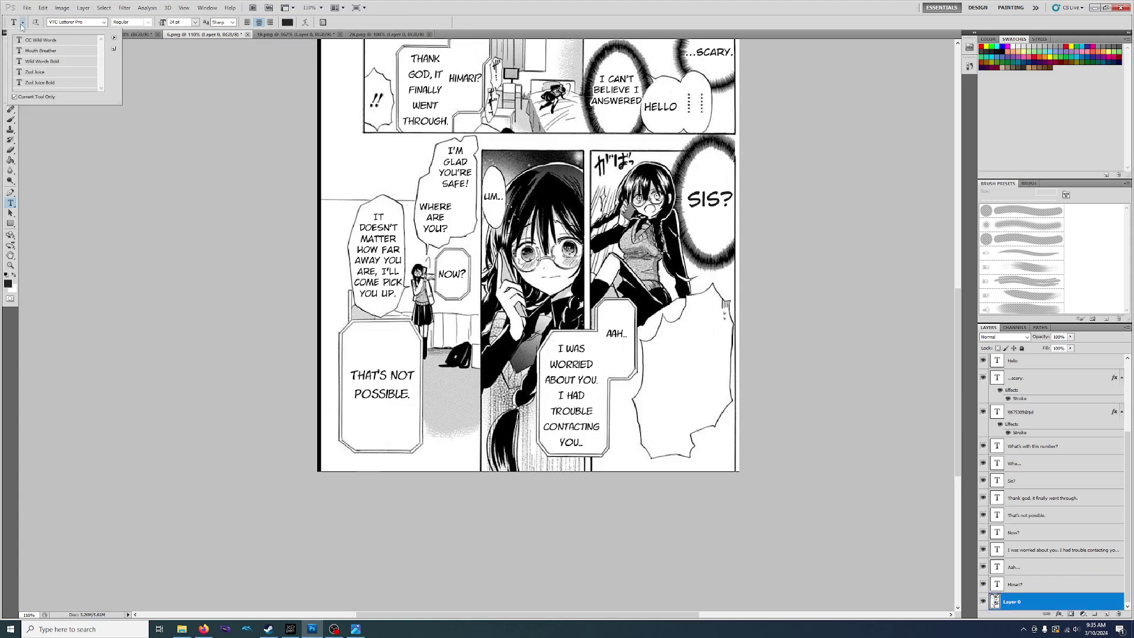
left_click(55, 72)
left_click(701, 338)
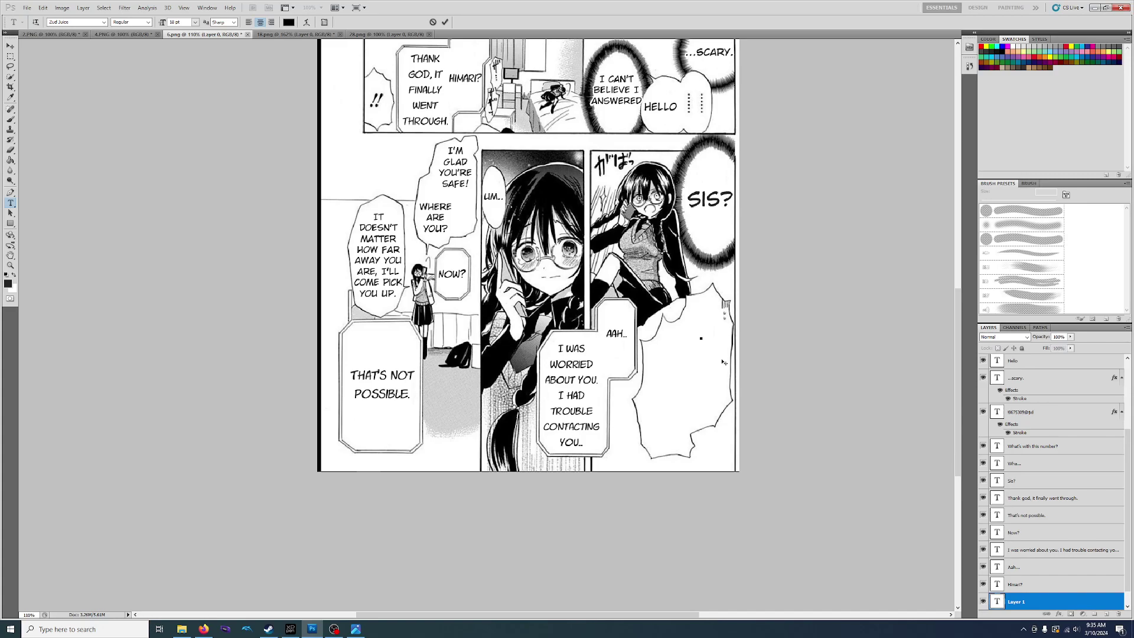
type("Yuri?>")
key("BackSpace")
type("!")
Step: Try Strong anti-aliasing on the "YURI?!" text, return it to Sharp, and set its size to 24 pt
key("ctrl+a")
left_click(225, 22)
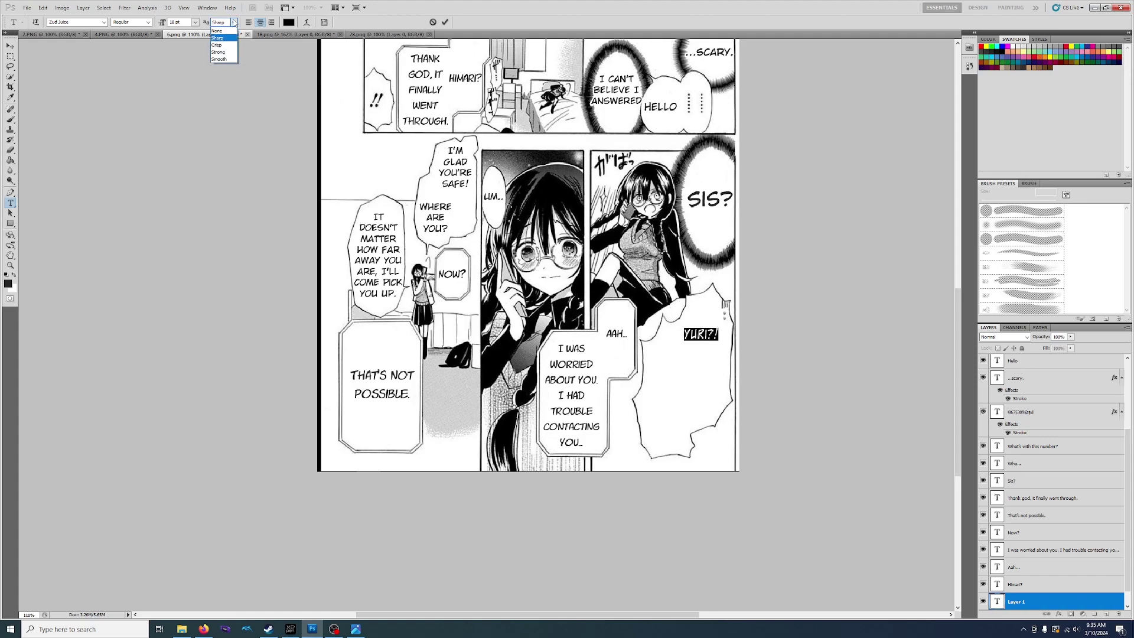
left_click(229, 53)
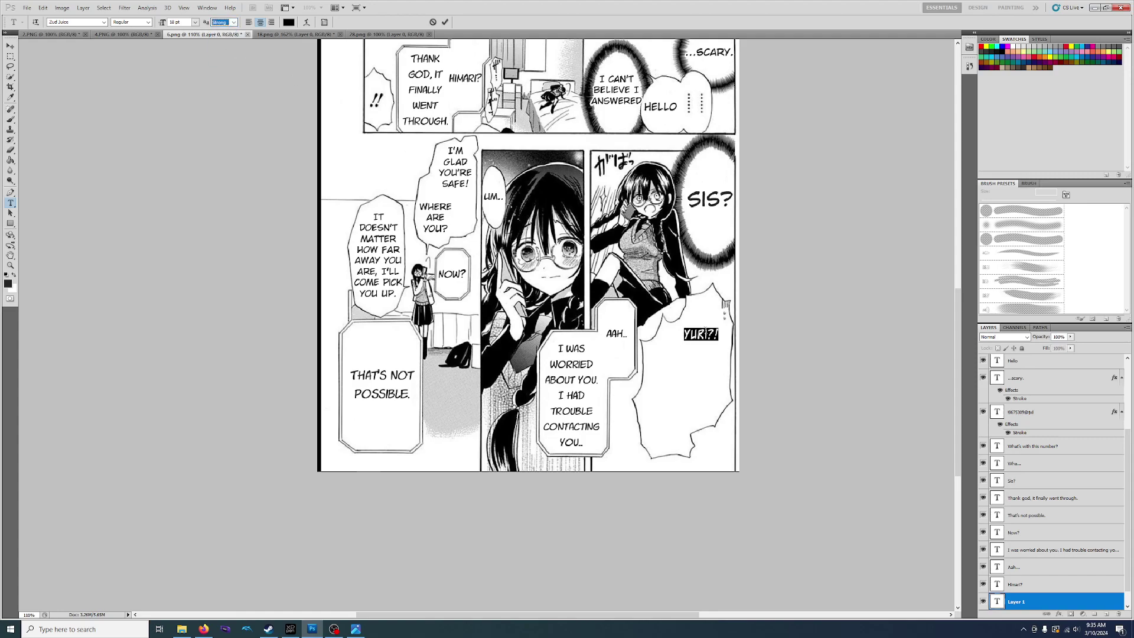
left_click(234, 22)
left_click(231, 39)
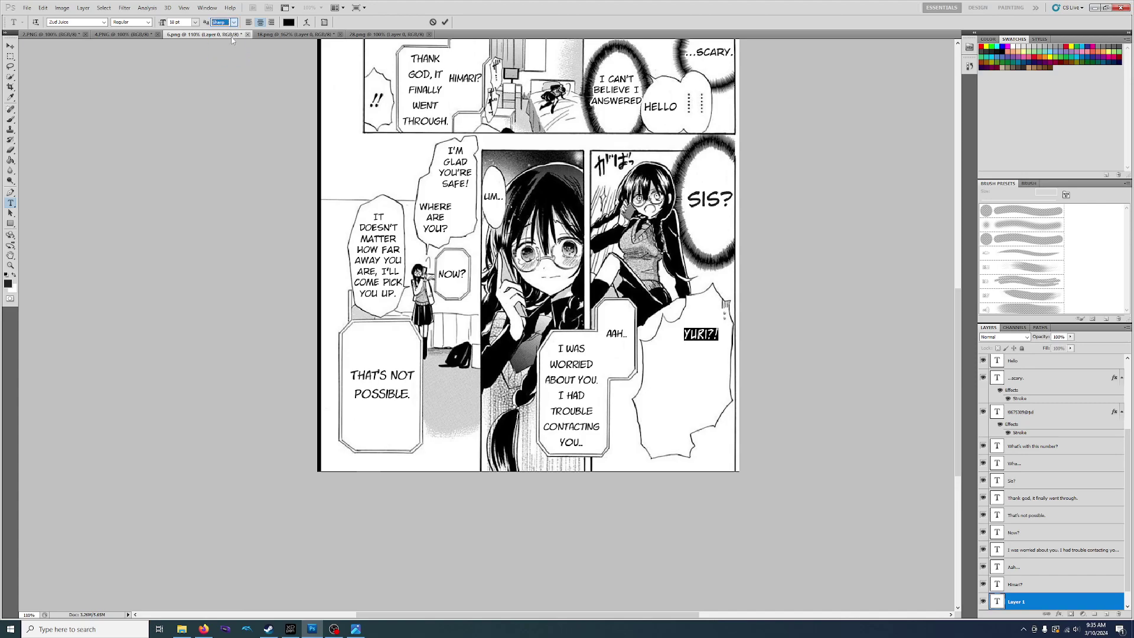
left_click(195, 22)
left_click(189, 123)
key("ctrl+Return")
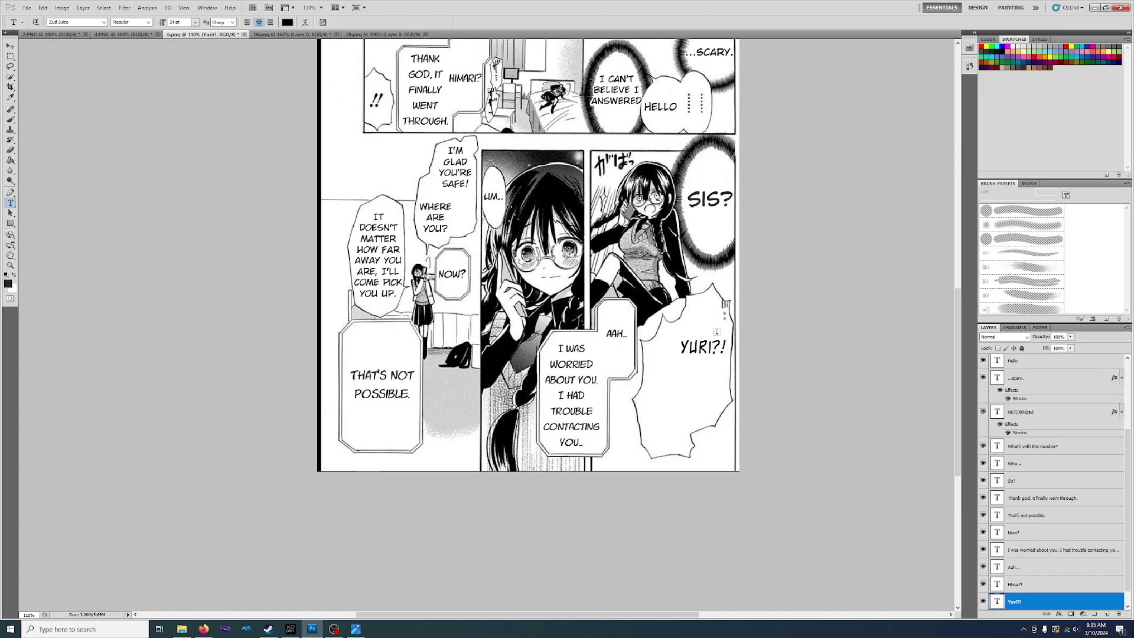
Step: Add "YOU'RE YURI?!" on two centred lines in the lower part of the same jagged speech bubble
left_click(320, 8)
left_click(311, 41)
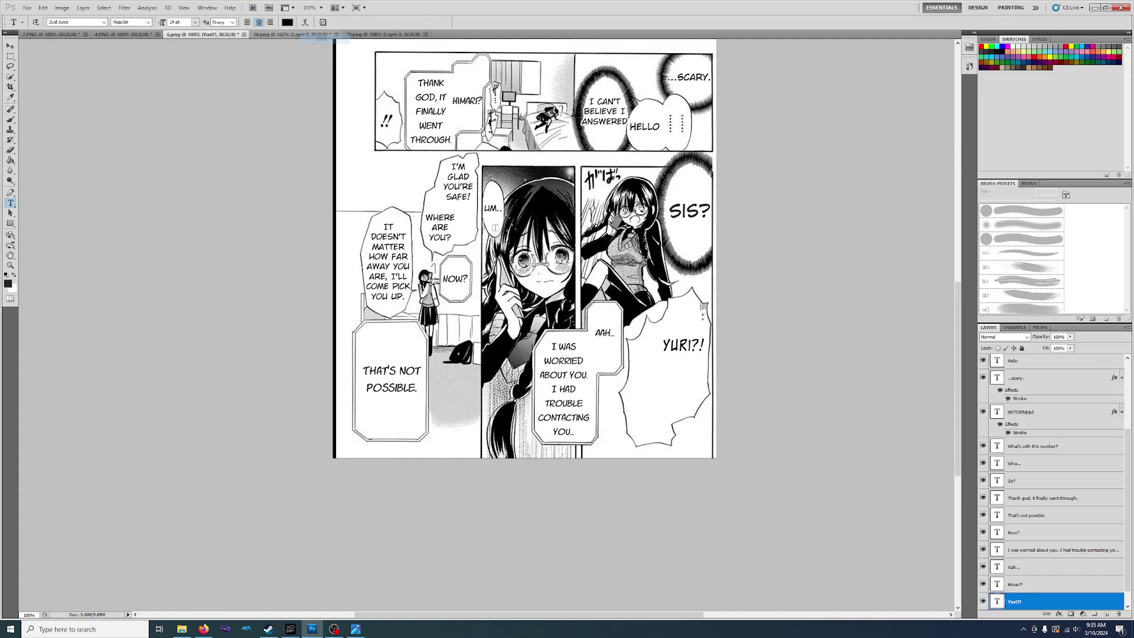
scroll(467, 283, "down", 3)
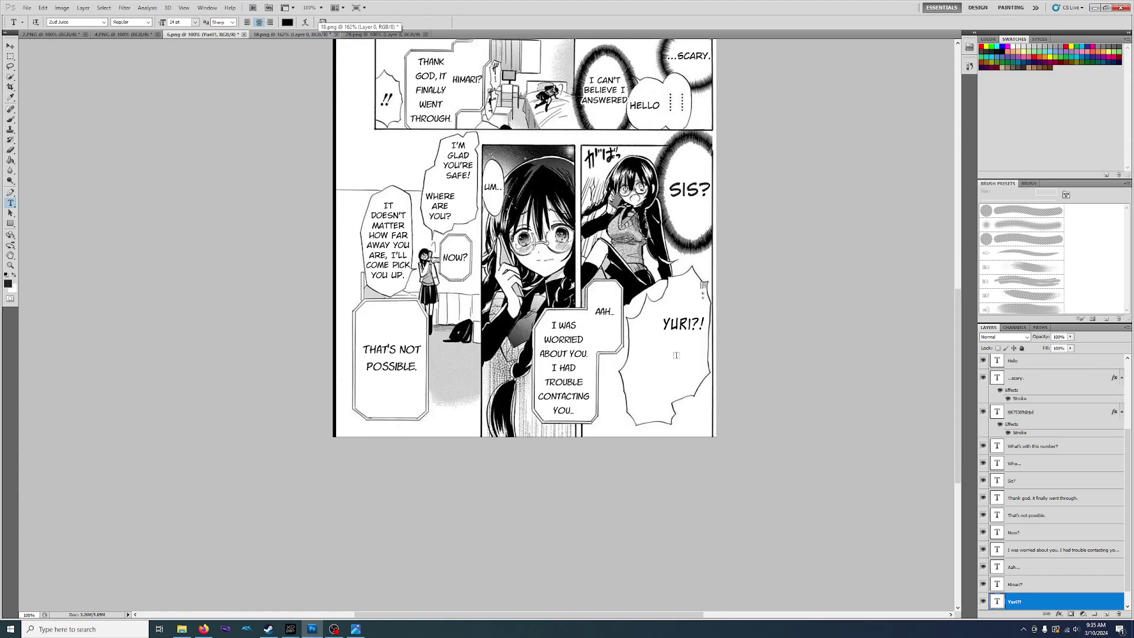
left_click(644, 353)
type("You're")
key("Return")
type("Yuri?!")
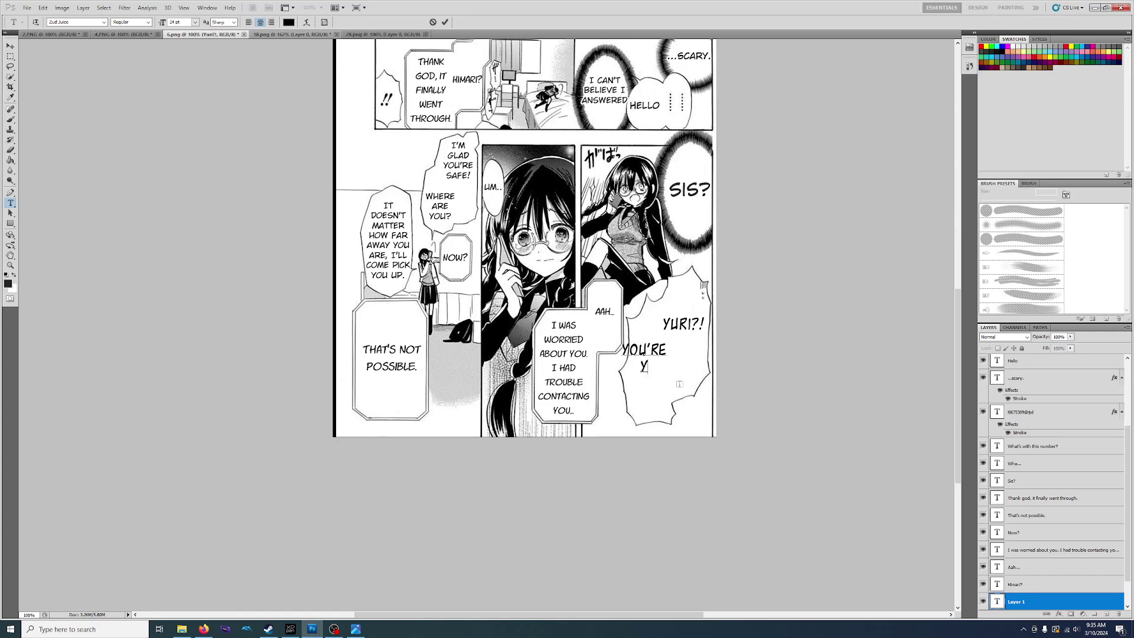
left_click_drag(637, 393, 662, 408)
key("ctrl+Return")
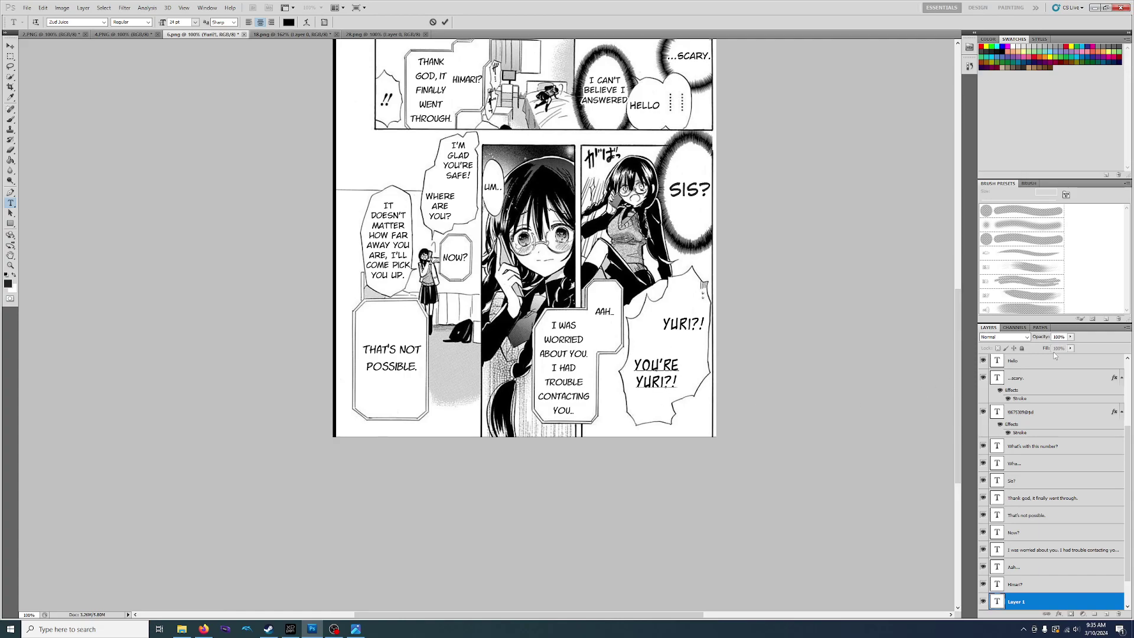
Step: Save the finished page in PNG format as 6.png in the V2 folder, replacing the existing file
key("ctrl+shift+s")
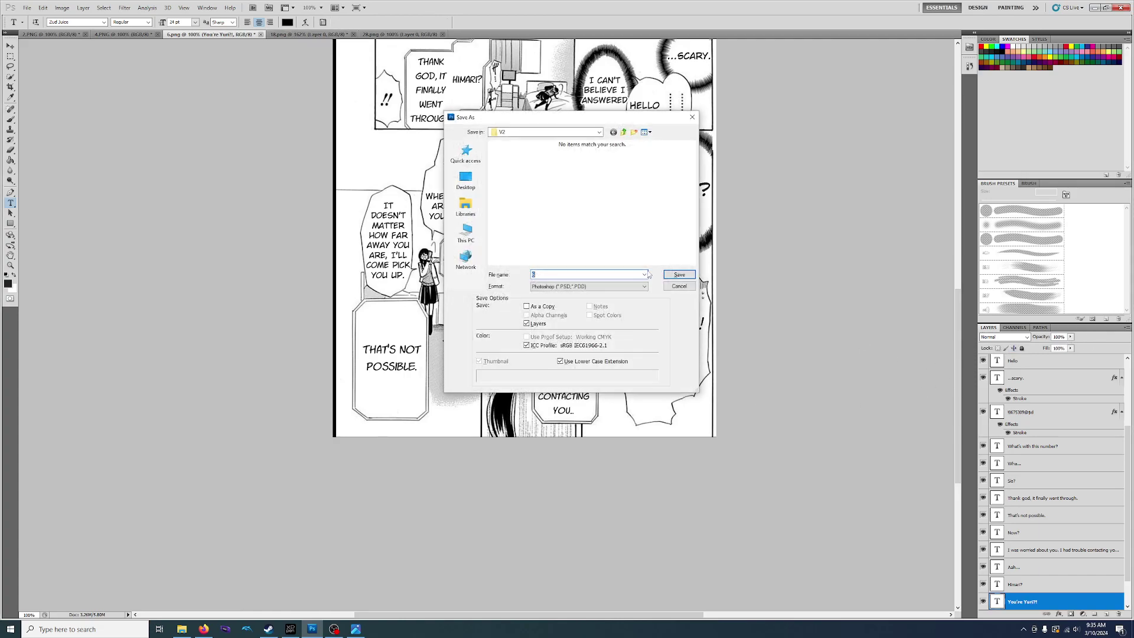
left_click(623, 287)
left_click(563, 381)
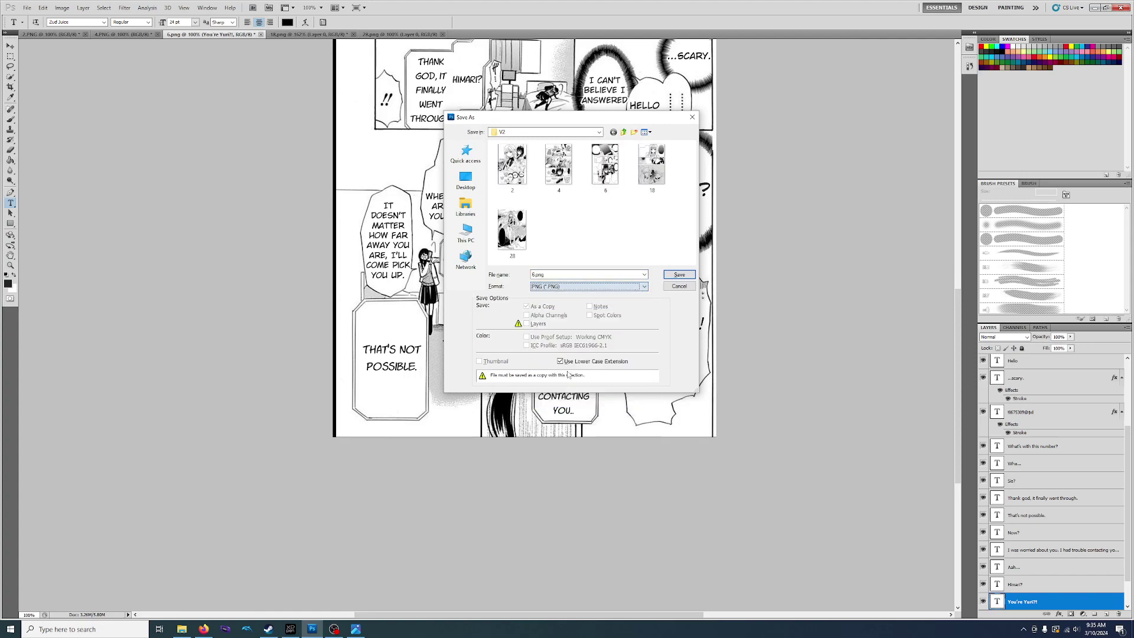
left_click(679, 275)
left_click(559, 230)
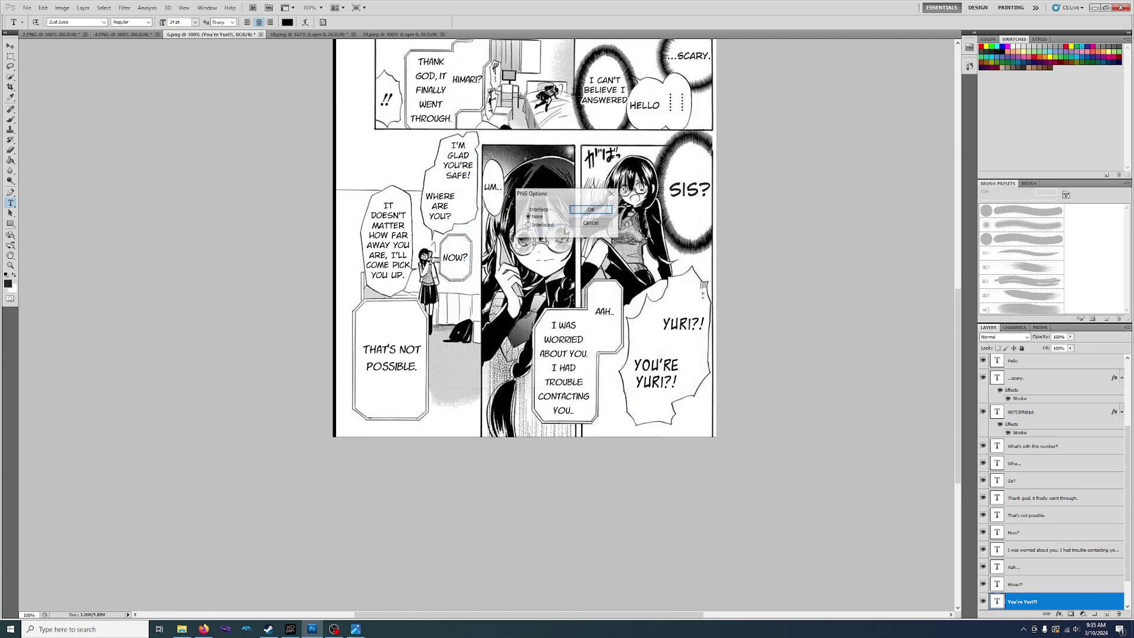
Step: Finish saving the lettered page as a PNG with interlacing set to None and look over its speech bubbles
left_click(612, 212)
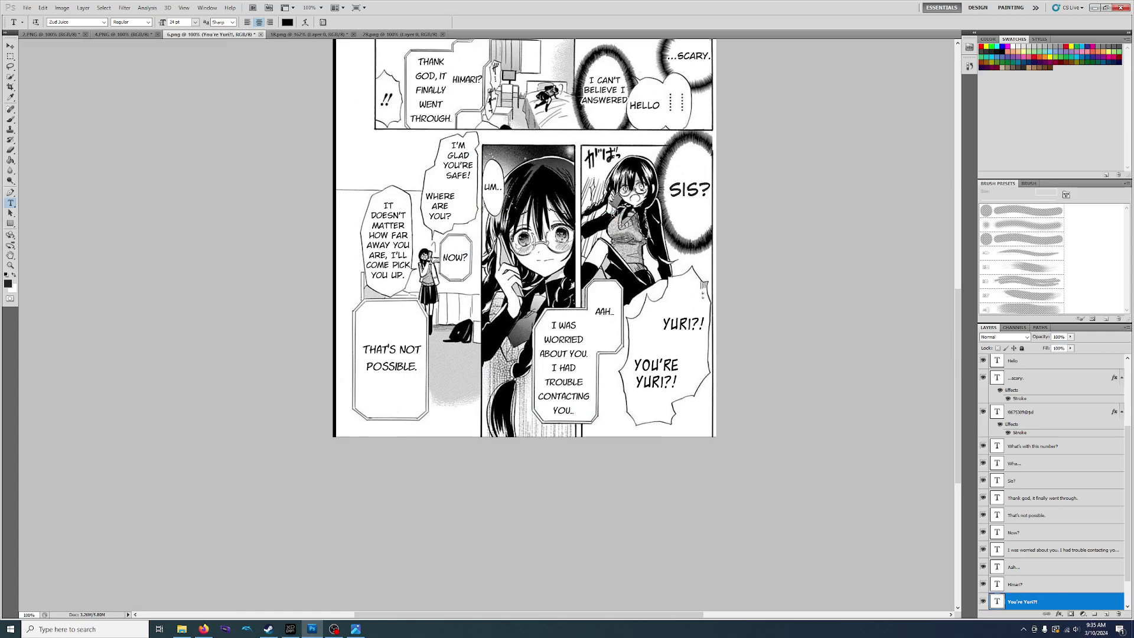
scroll(447, 343, "up", 5)
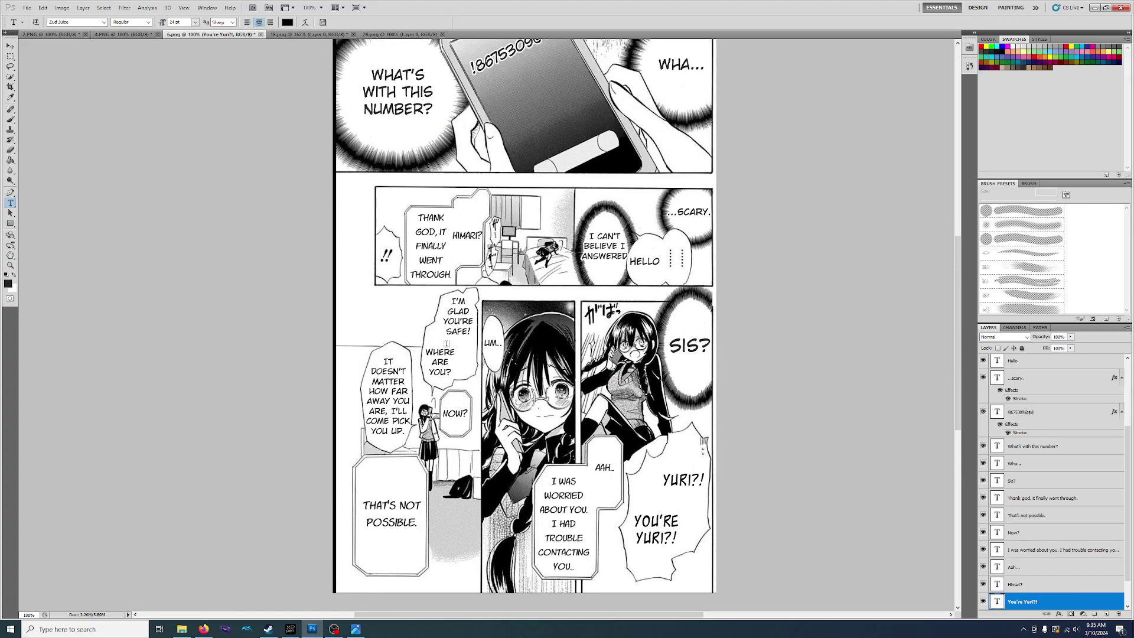
scroll(446, 343, "up", 4)
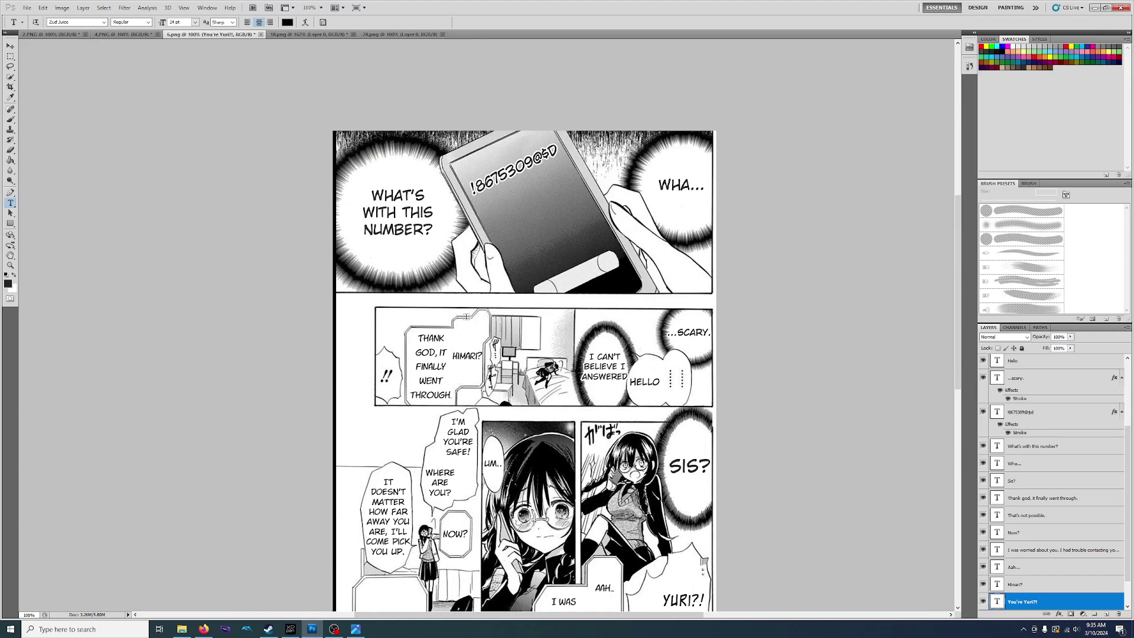
scroll(467, 317, "down", 5)
scroll(460, 317, "down", 2)
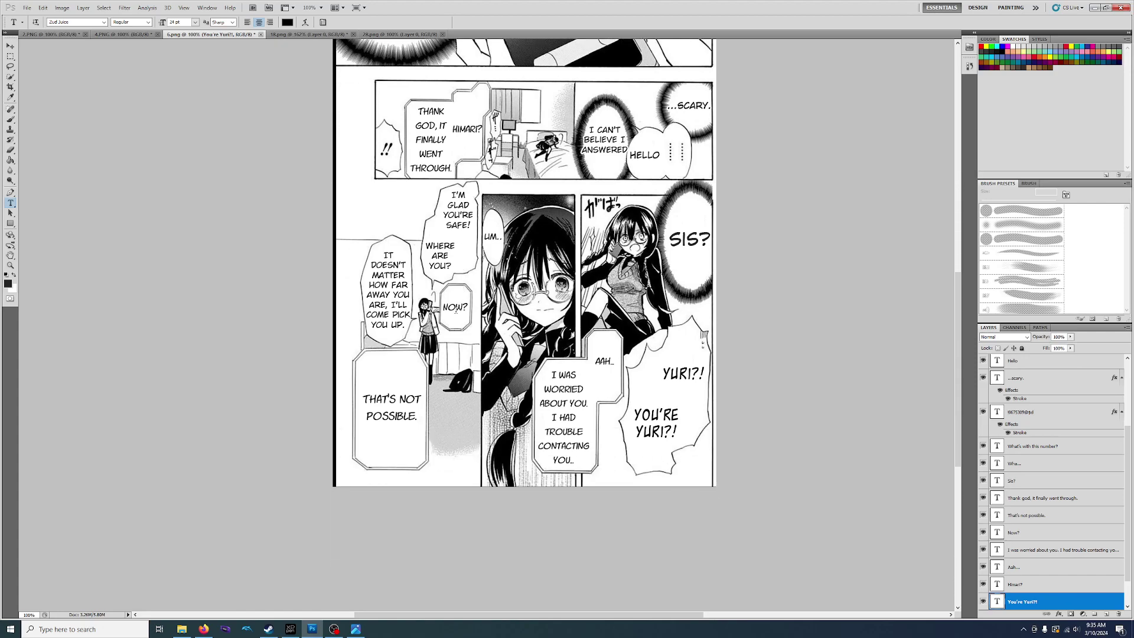
Step: Switch to the next open manga page with empty bubbles and set the type font to VTC Letterer Pro
left_click(314, 35)
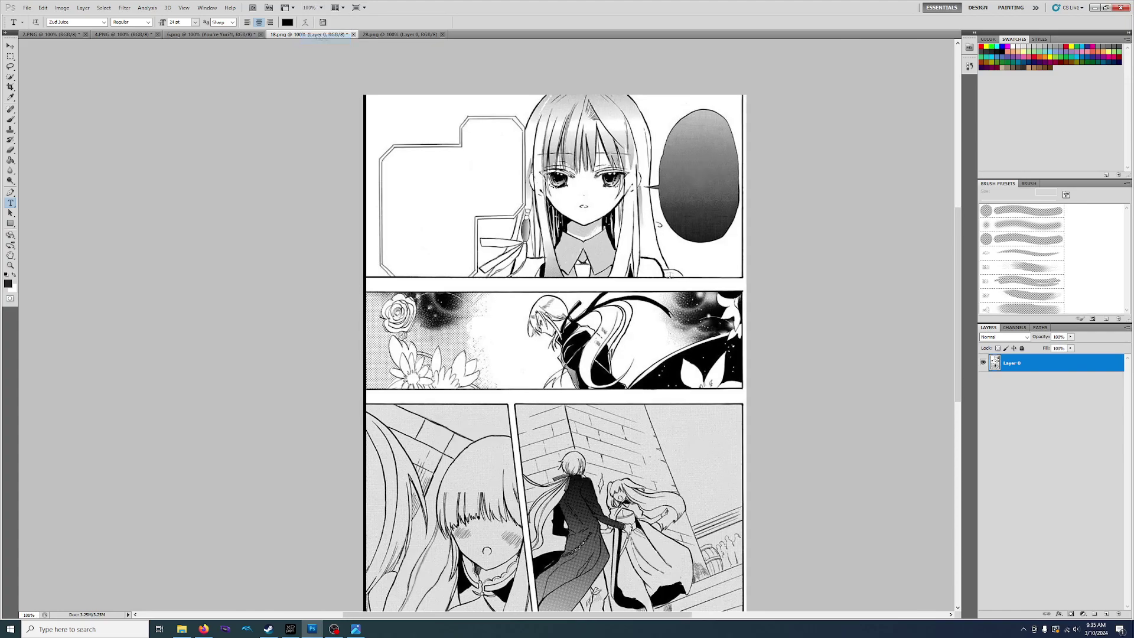
scroll(169, 438, "up", 1)
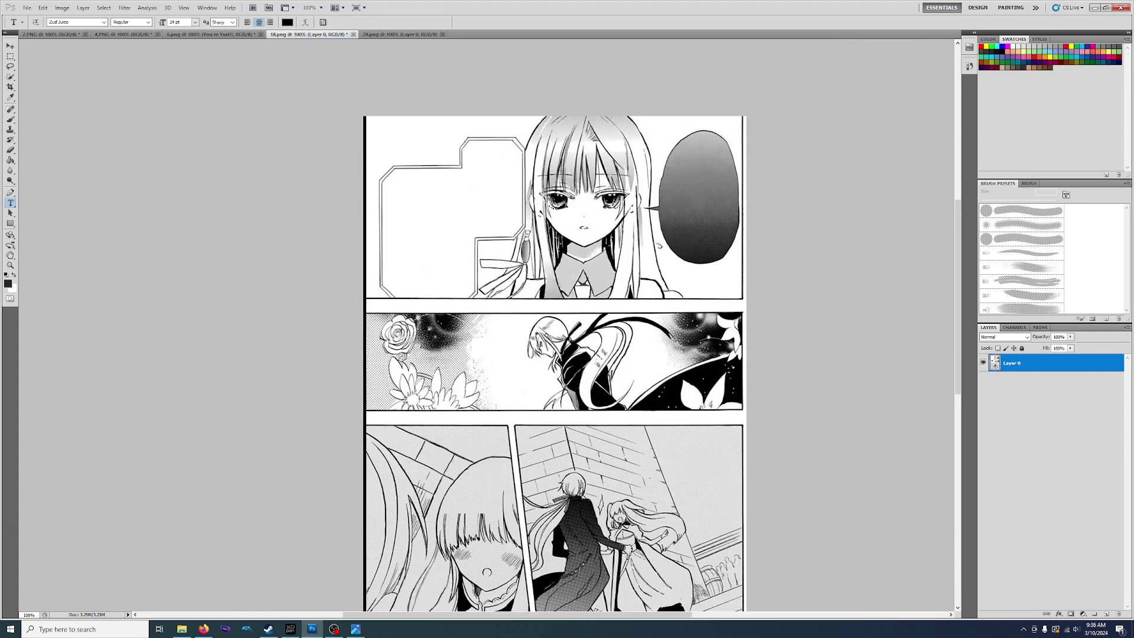
key("alt+Tab")
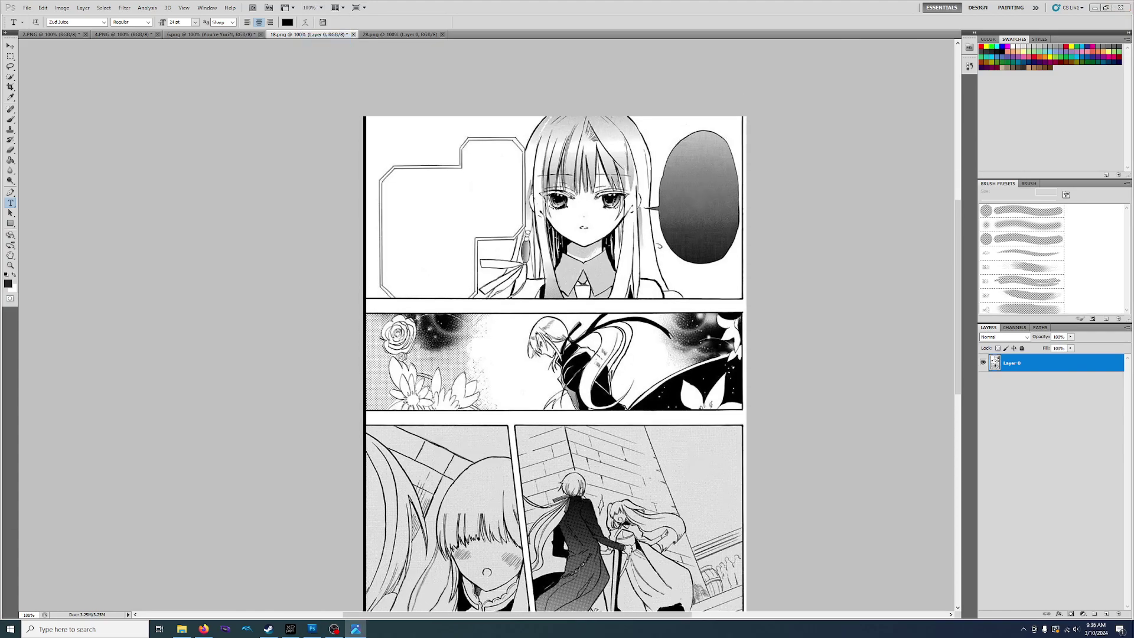
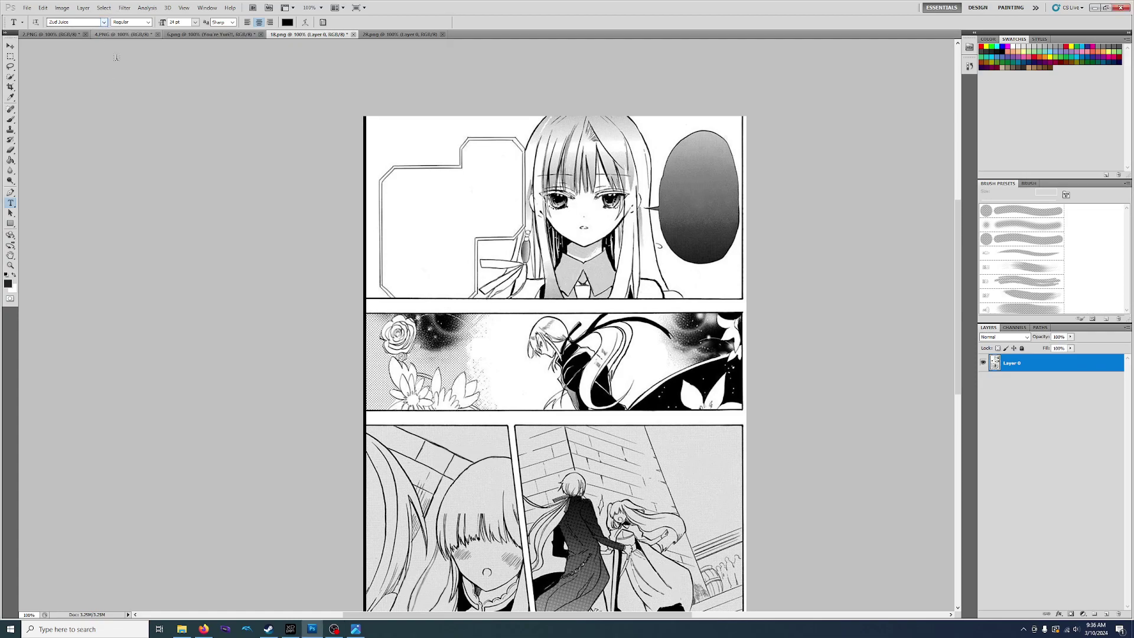
left_click(104, 22)
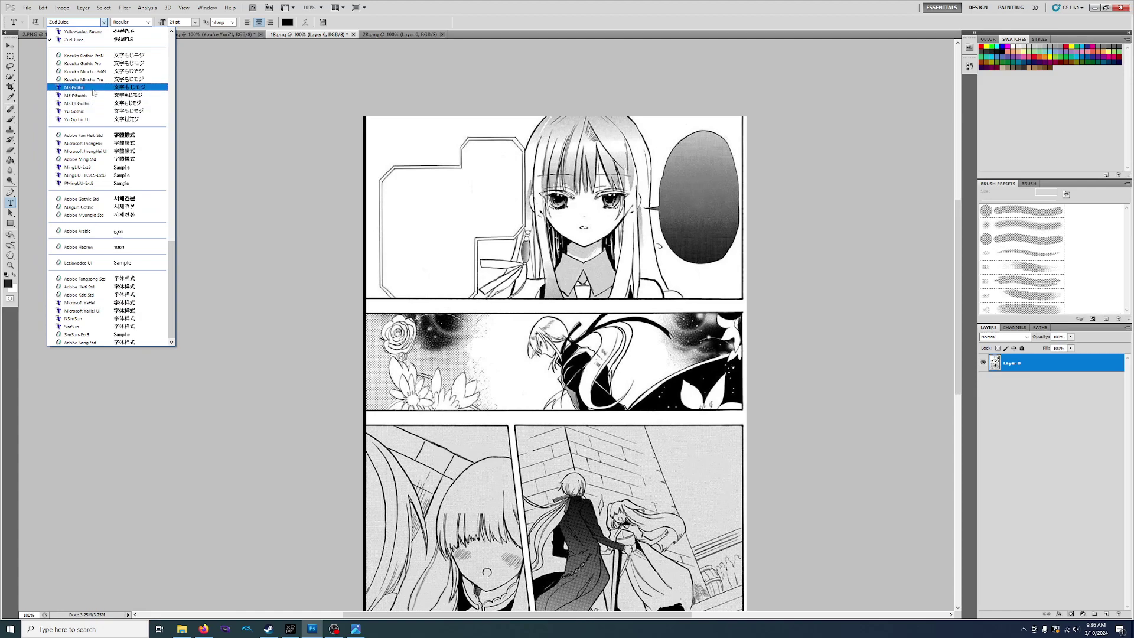
scroll(94, 91, "up", 1)
scroll(93, 92, "up", 2)
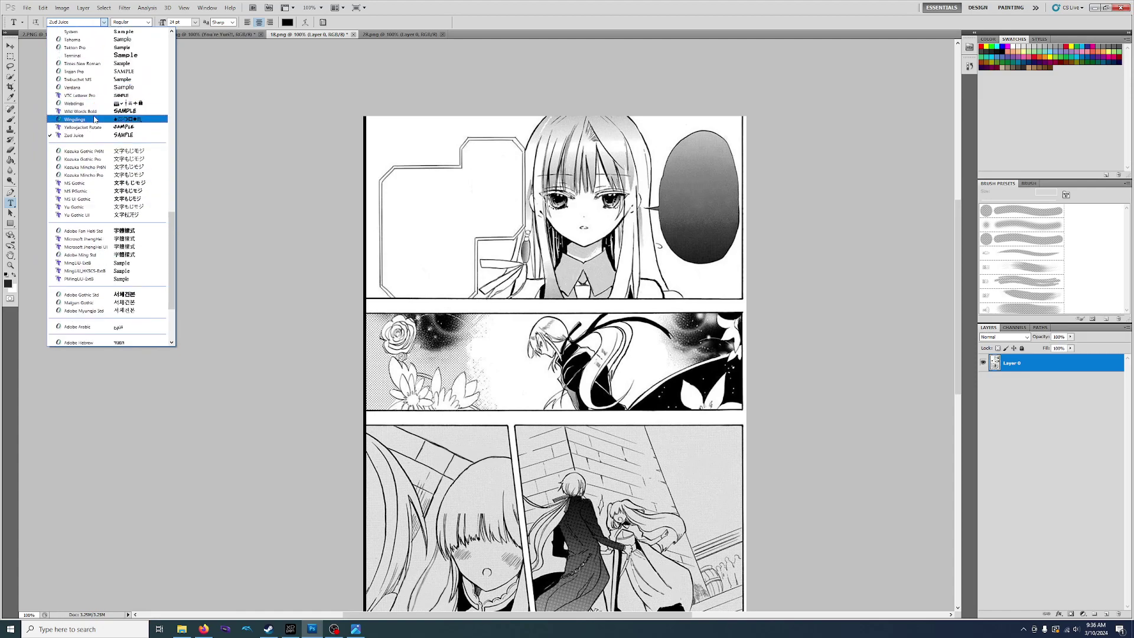
left_click(95, 101)
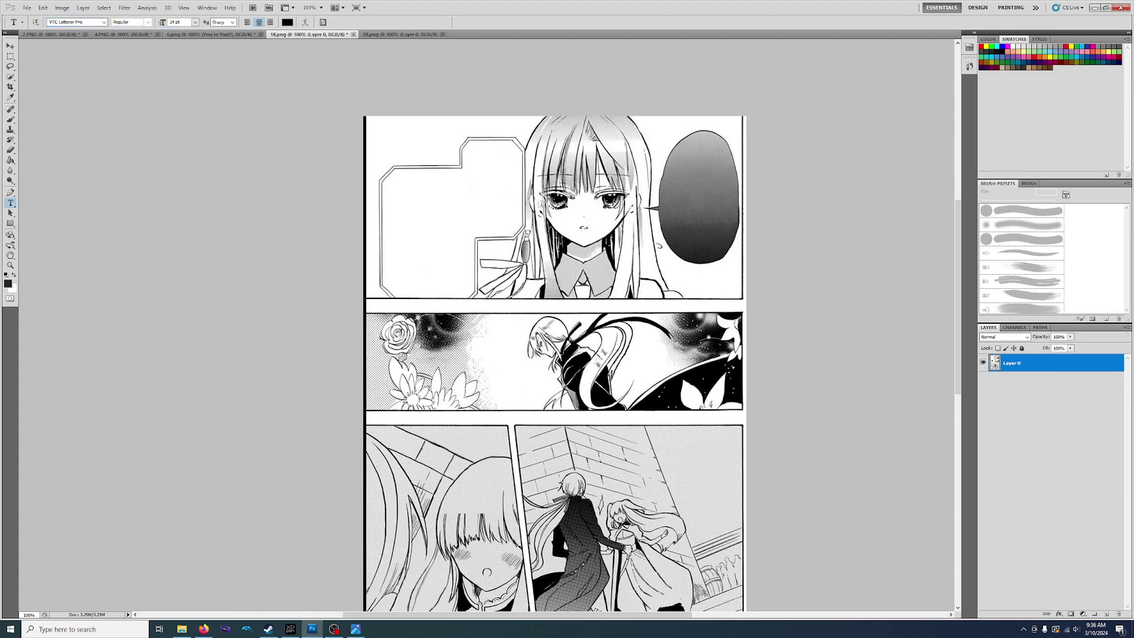
Step: Letter "DON'T CANCEL NOISE OUT!" on four lines in the narrow upper part of the angular bubble and centre it there
left_click(493, 170)
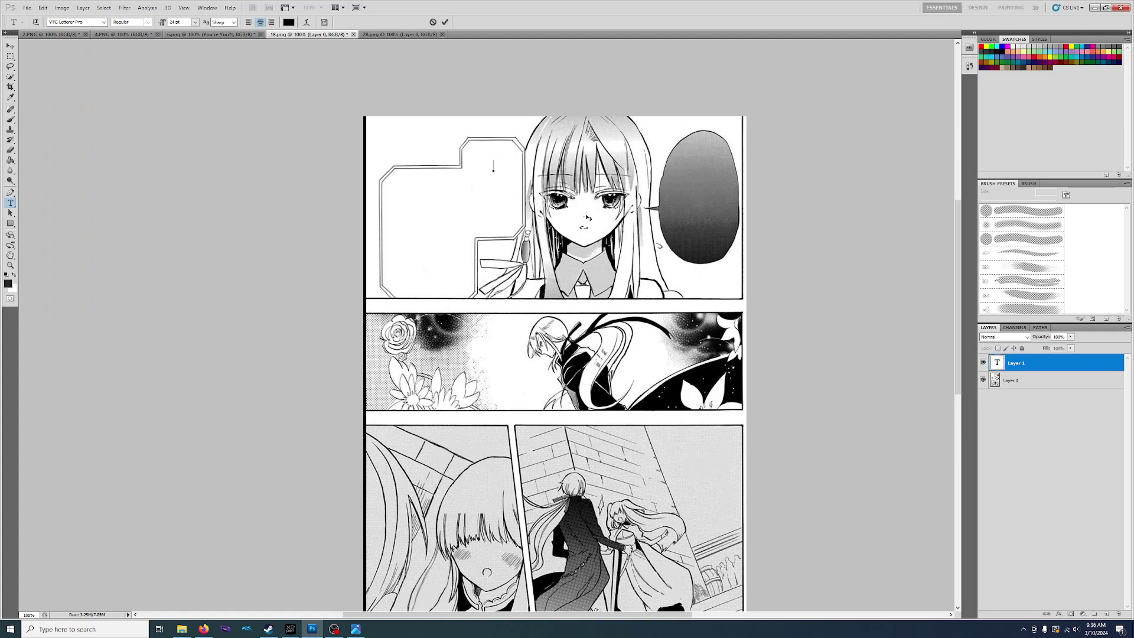
type("DON'T")
key("Return")
type("CANC")
type("EL ")
type("NOISE")
key("Return")
type("JOUT")
key("BackSpace")
key("BackSpace")
key("BackSpace")
key("BackSpace")
type("OUT!")
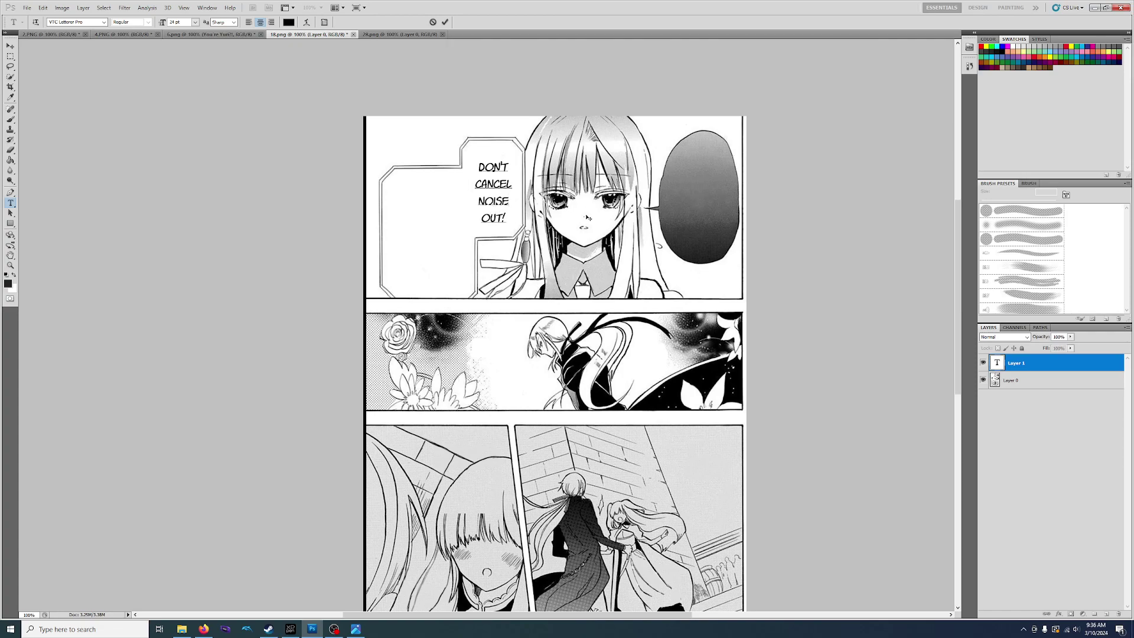
left_click_drag(524, 229, 524, 224)
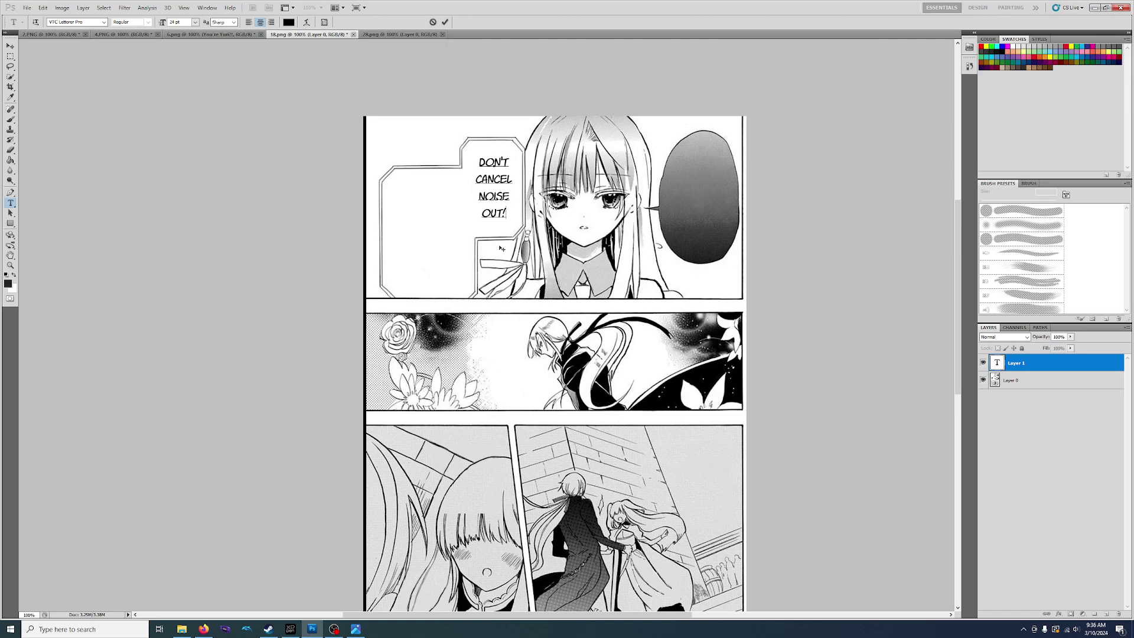
left_click(1003, 372)
Step: Start a text in the large part of the angular bubble reading "YOU WON'T BE ABLE TO ADVANCE UNLESS", with UNLESS on the third line
left_click(422, 203)
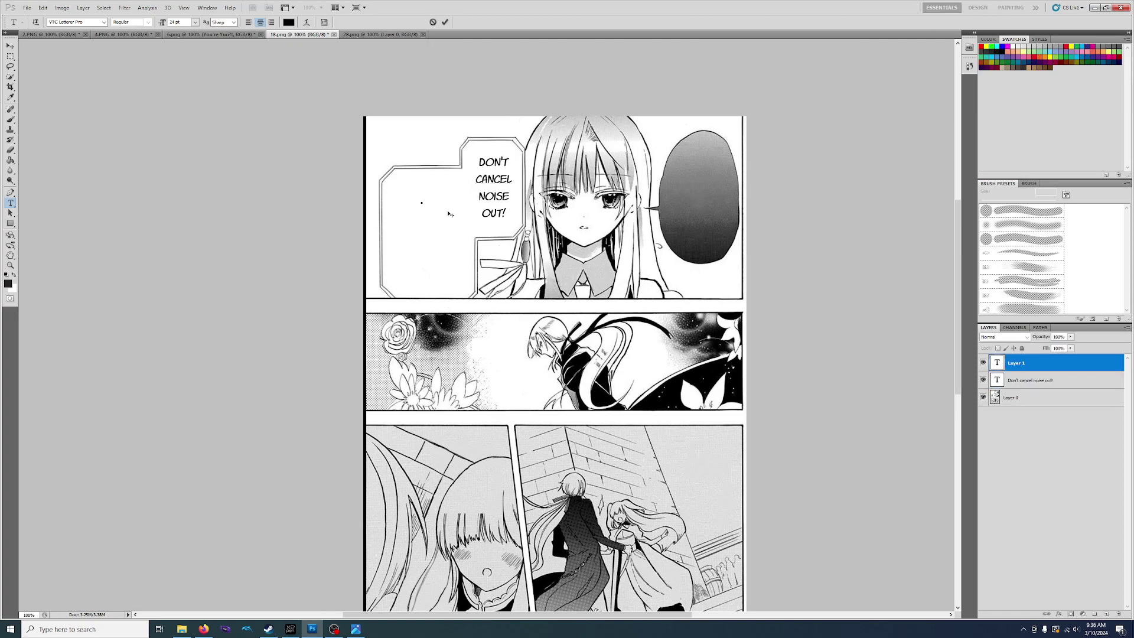
type("YOU WON'T BE ABLE TO")
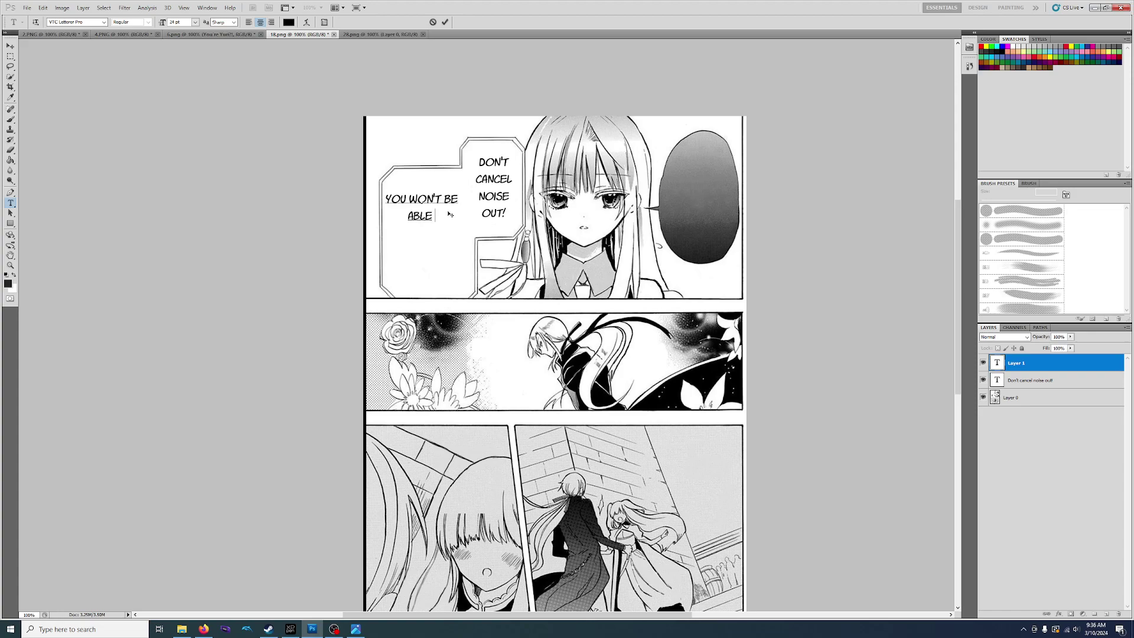
key("Return")
type("ADVANCE UNLESS")
key("Return")
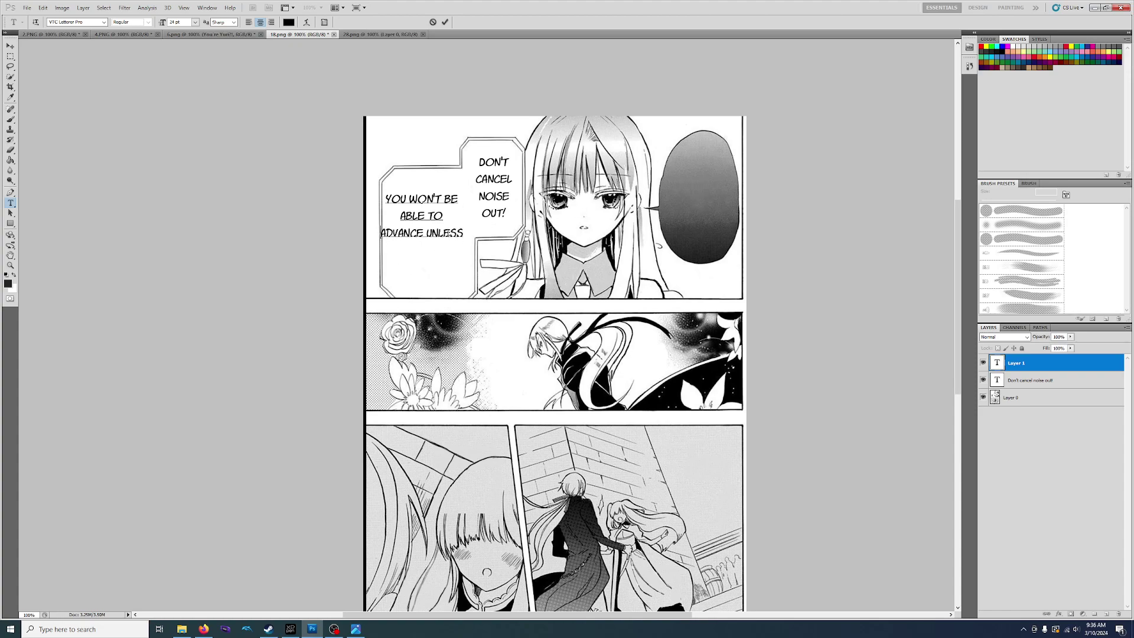
key("BackSpace")
key("BackSpace")
key("Return")
left_click_drag(435, 261, 443, 262)
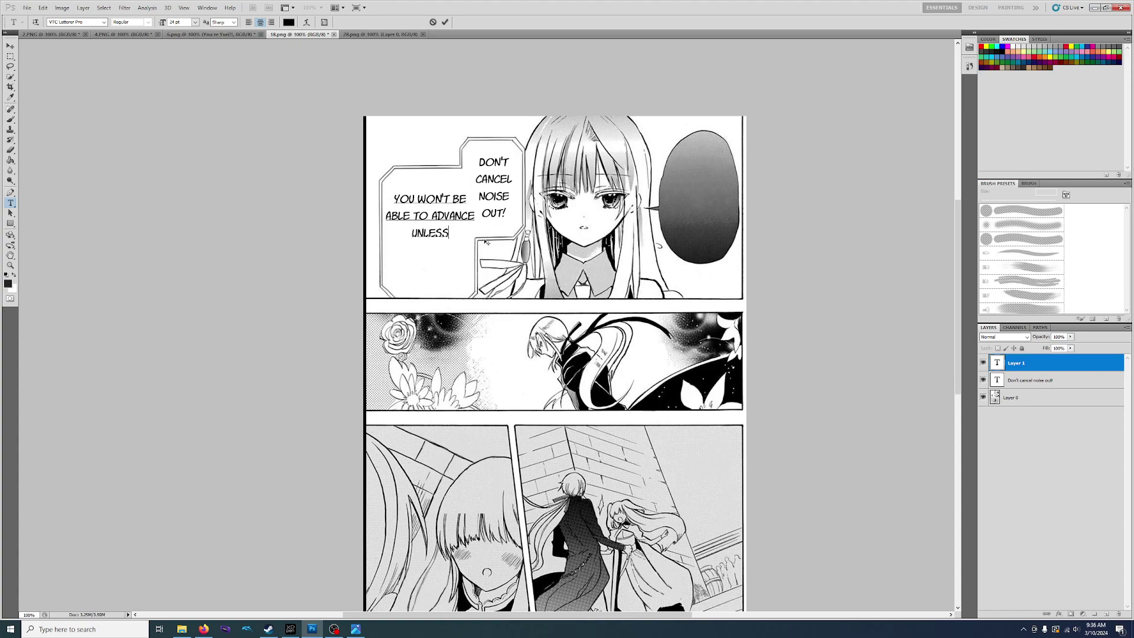
Step: Complete the angular bubble's text with "YOU GET TO KNOW EACH OTHER!!" and centre it in the bubble's large part
type("YOU GET")
key("Return")
type("TO KNOW EACH")
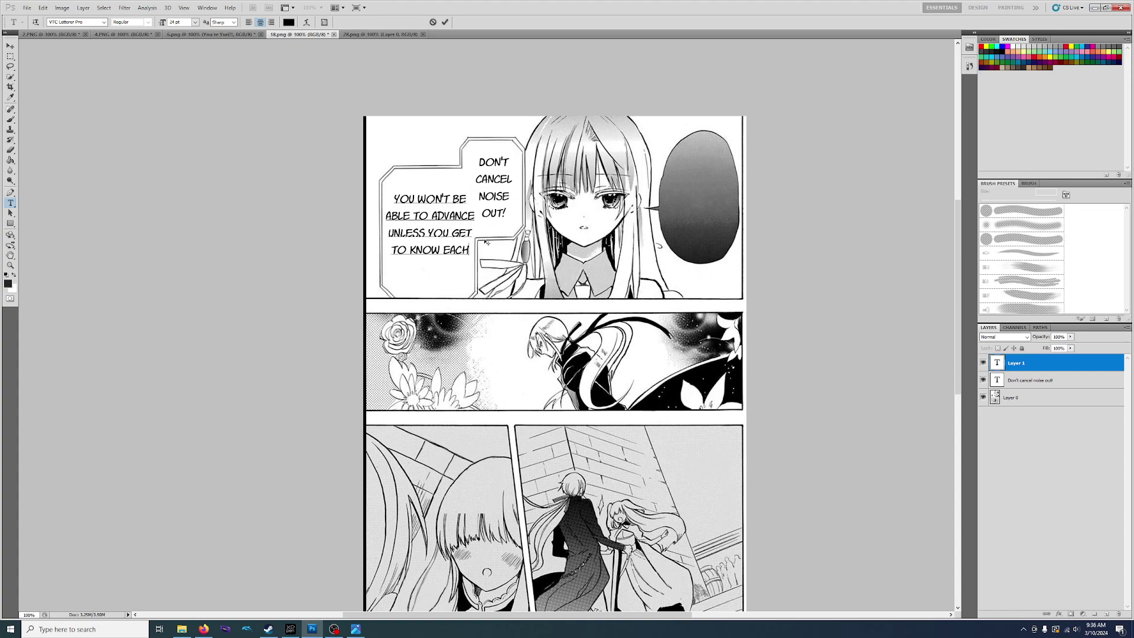
key("Return")
type("OTHER.")
key("BackSpace")
type("!!")
left_click_drag(445, 301, 445, 305)
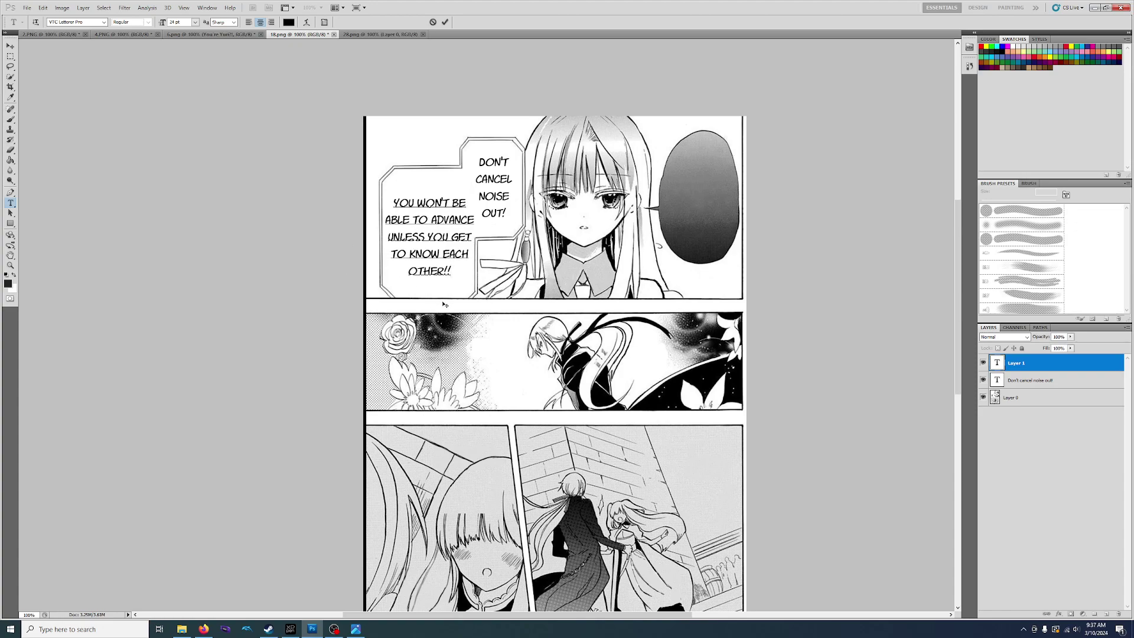
left_click(1065, 420)
Step: Add text above Layer 0 with the 16 pt CC Wild Words preset in the dark oval bubble: BECAUSE OF "SELF-NOISE CANCELLING"
left_click(1057, 397)
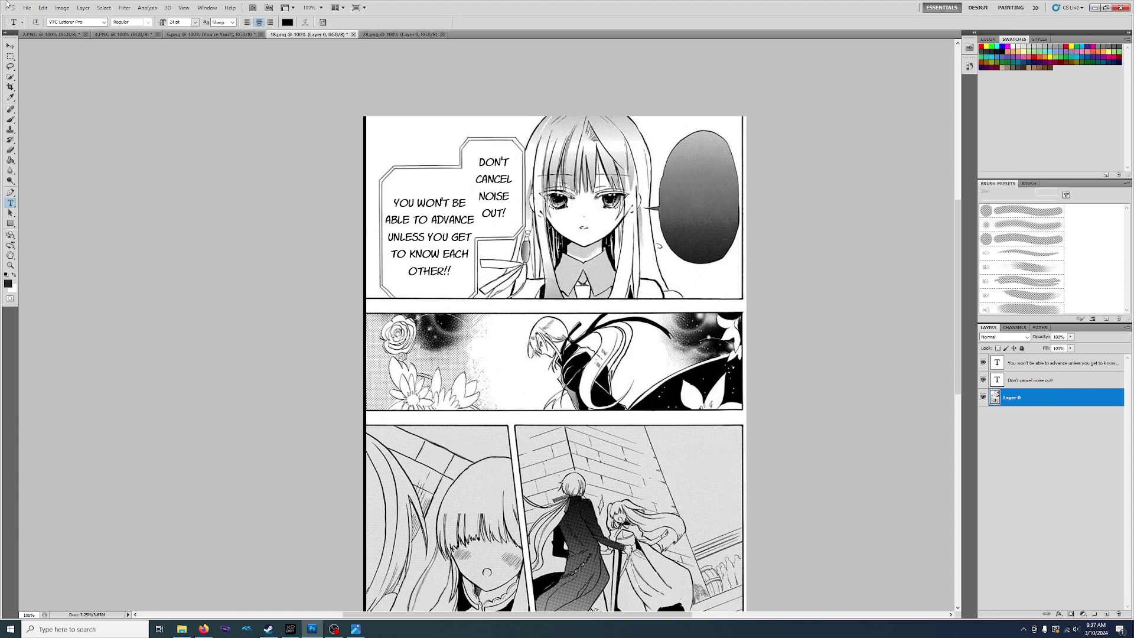
left_click(23, 22)
left_click(41, 40)
left_click(690, 169)
type("BECAU")
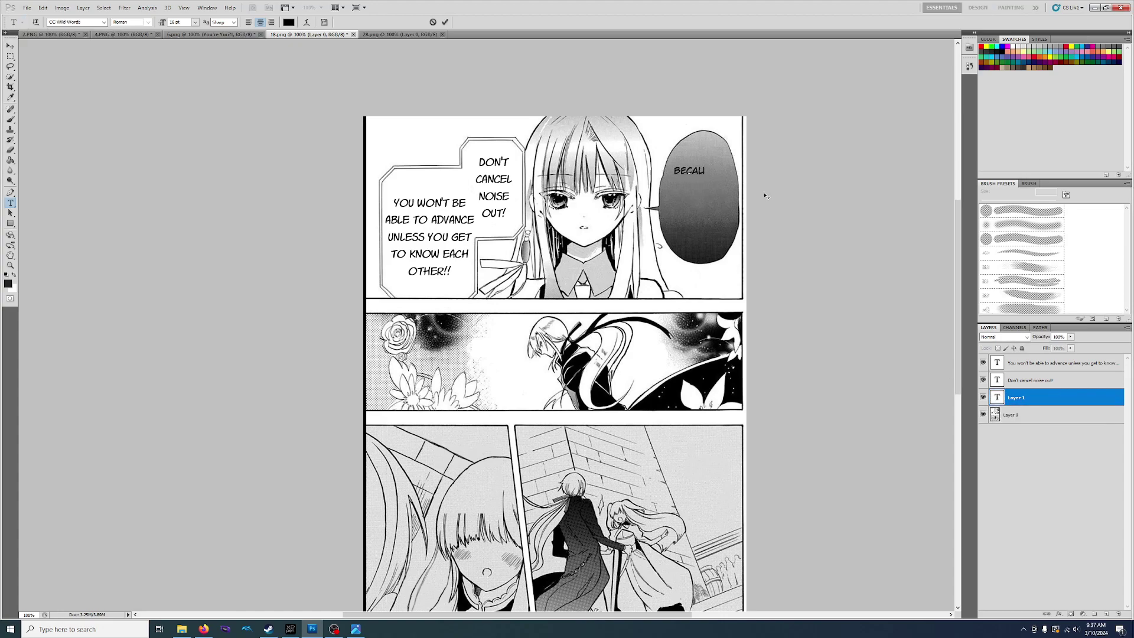
type("SEOF \"self-")
key("Return")
type("noisecancelling\"")
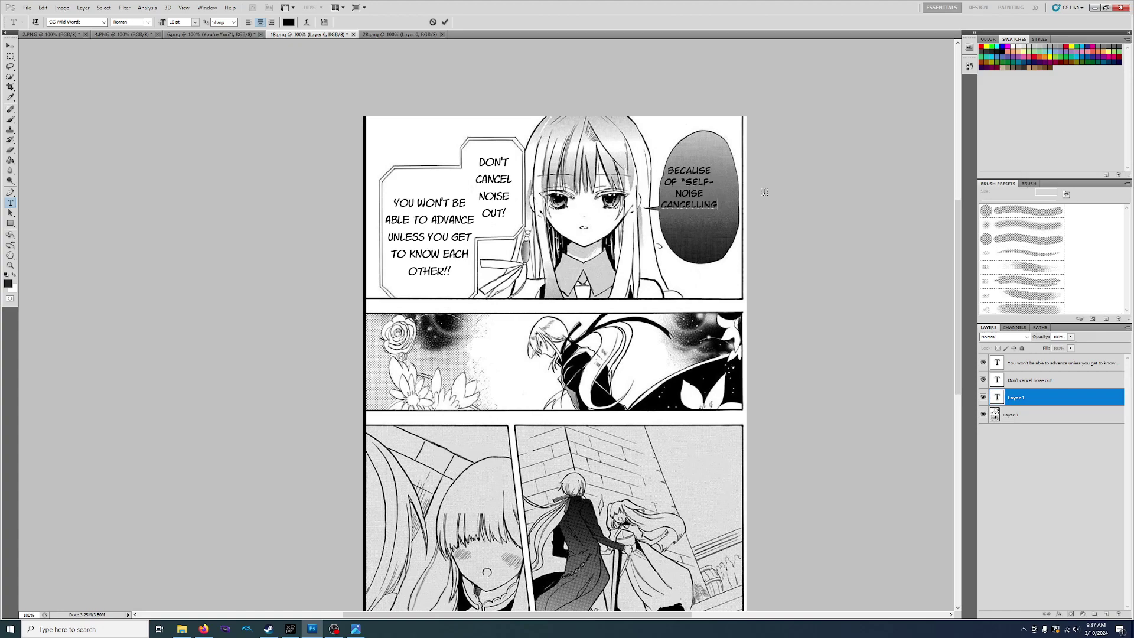
Step: Extend the dark bubble's text with ". I CAN'T HEAR ANYTHING." and shift the block toward the bubble's middle
type(".")
key("Return")
type("i can't hear")
key("Return")
type("any")
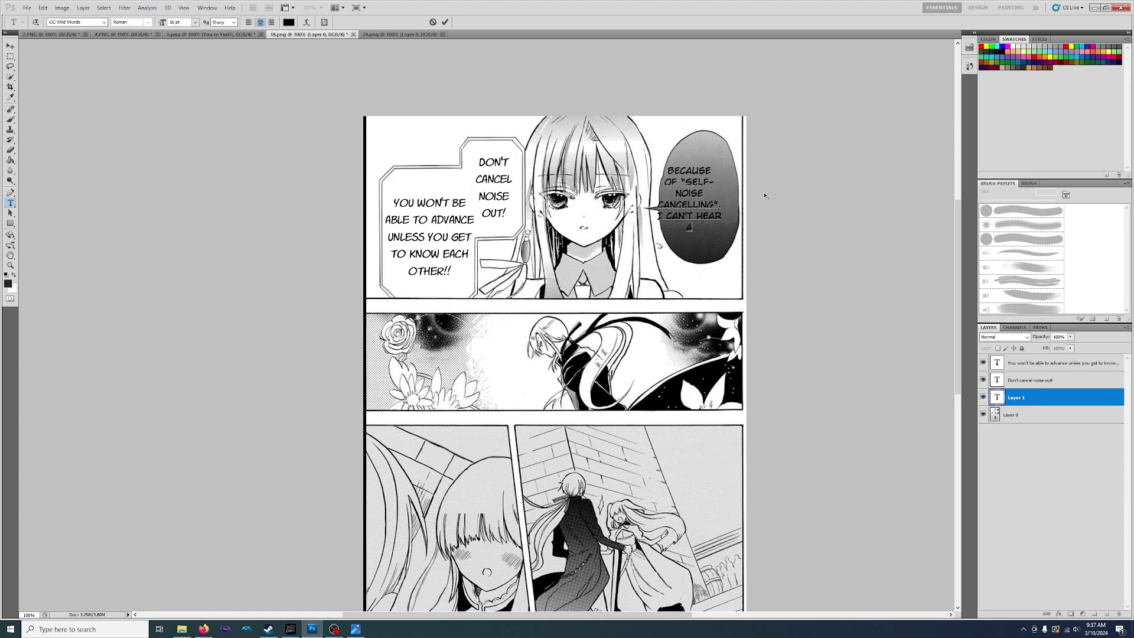
type("thin")
left_click_drag(695, 283, 705, 278)
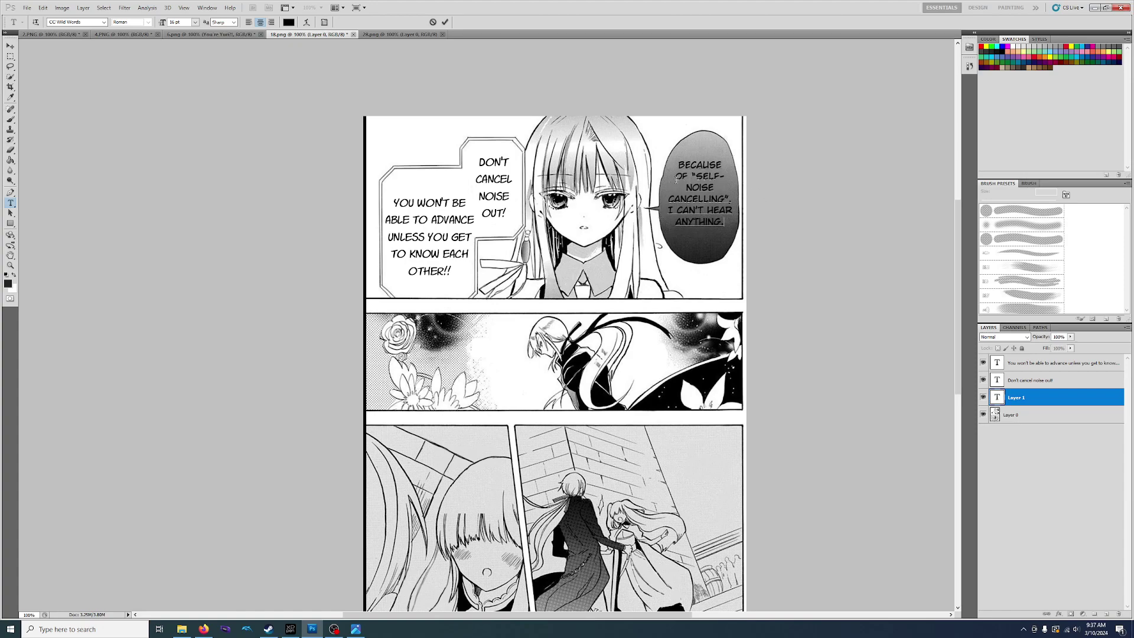
Step: Rebreak the dark bubble's text so "SELF-NOISE" sits on one line below BECAUSE OF, and recentre the block vertically
key("BackSpace")
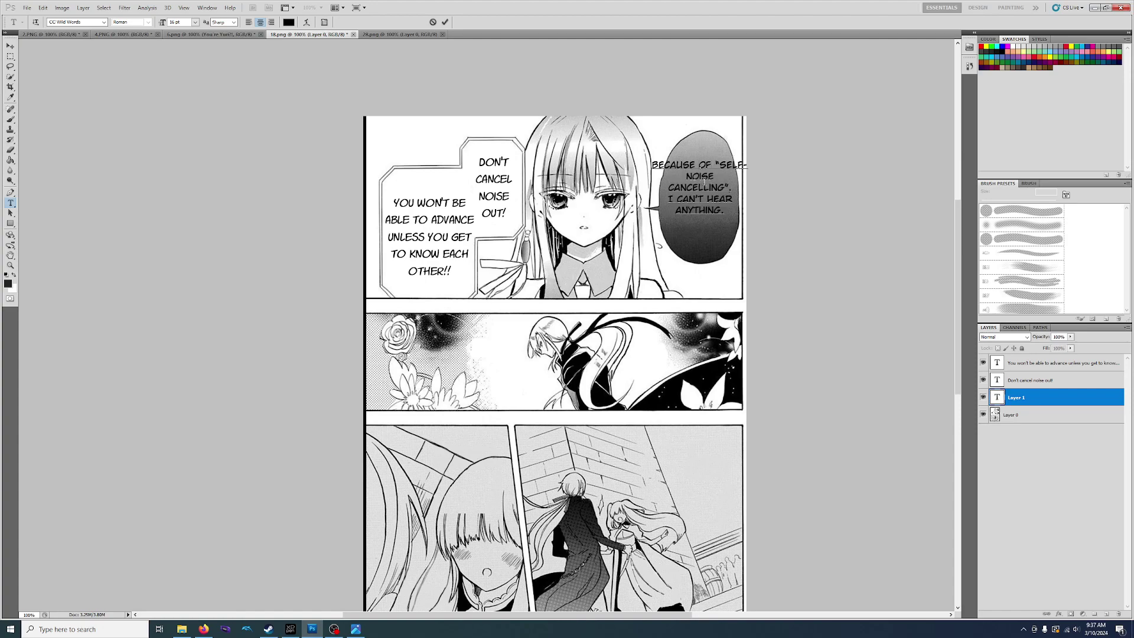
key("Return")
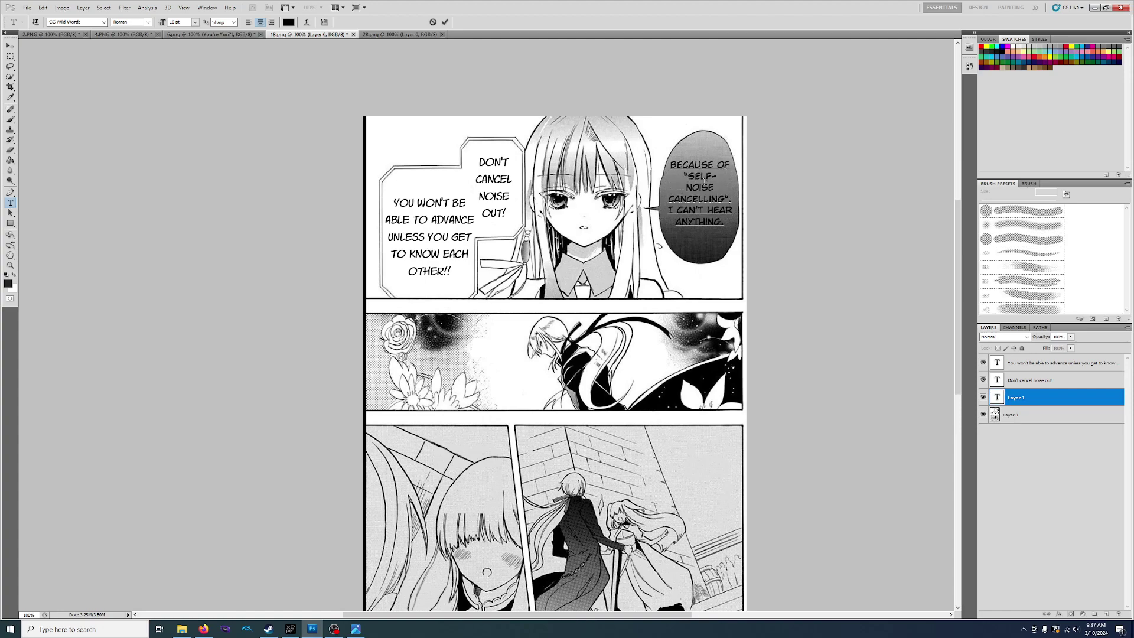
key("BackSpace")
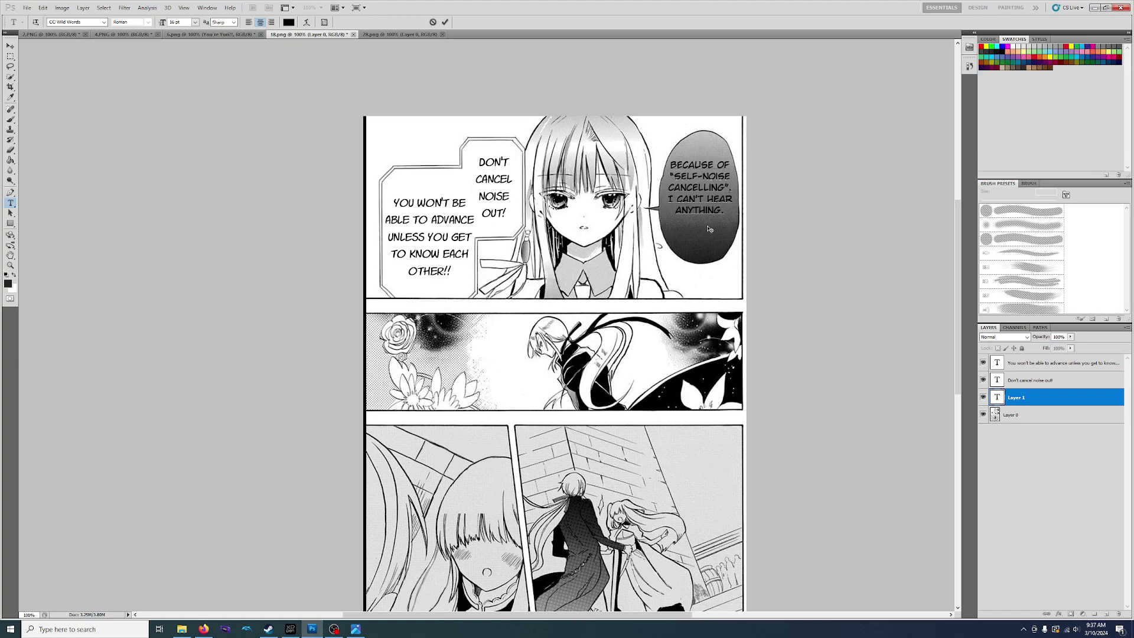
left_click_drag(708, 227, 711, 243)
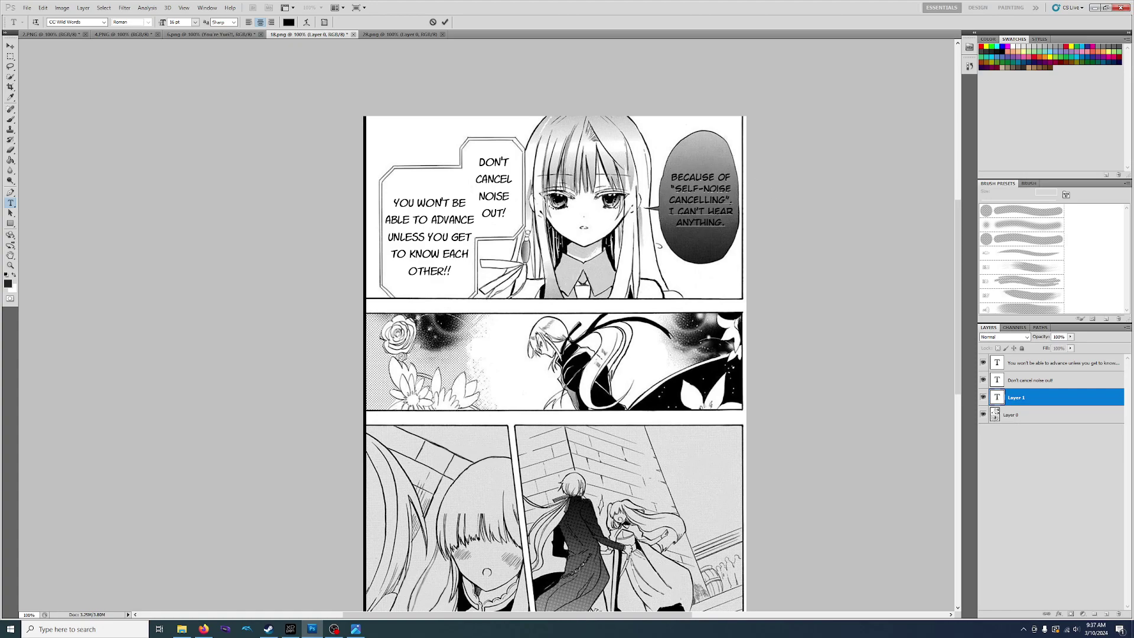
left_click(1079, 491)
Step: Apply a white outside Stroke effect to the dark bubble's text layer and finalize the text
left_click(1067, 397)
double_click(1067, 397)
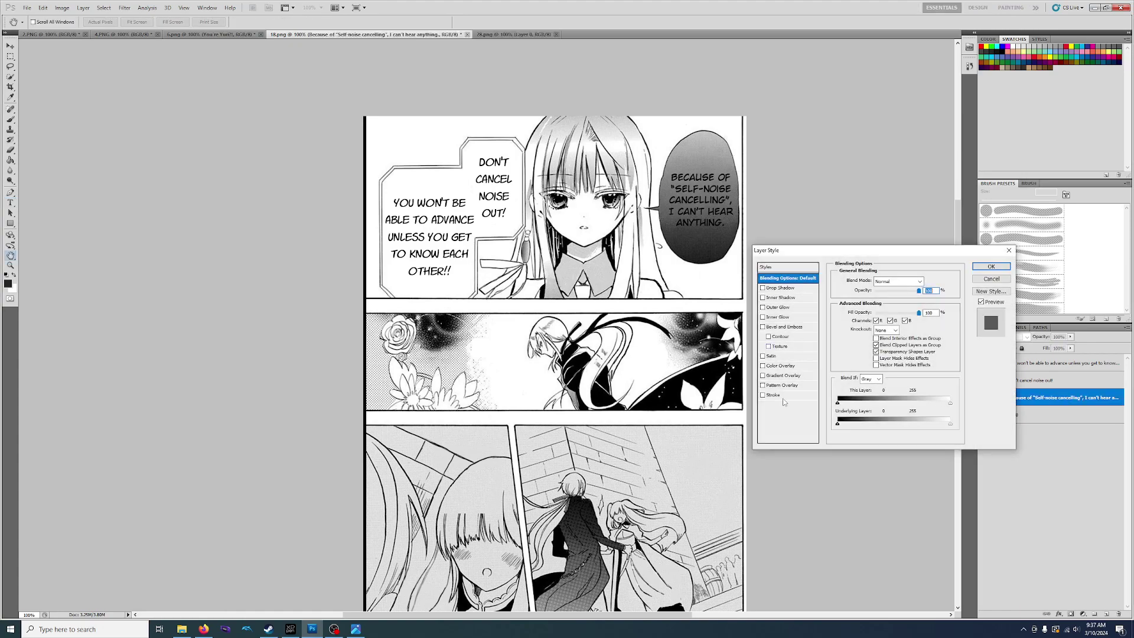
left_click(778, 396)
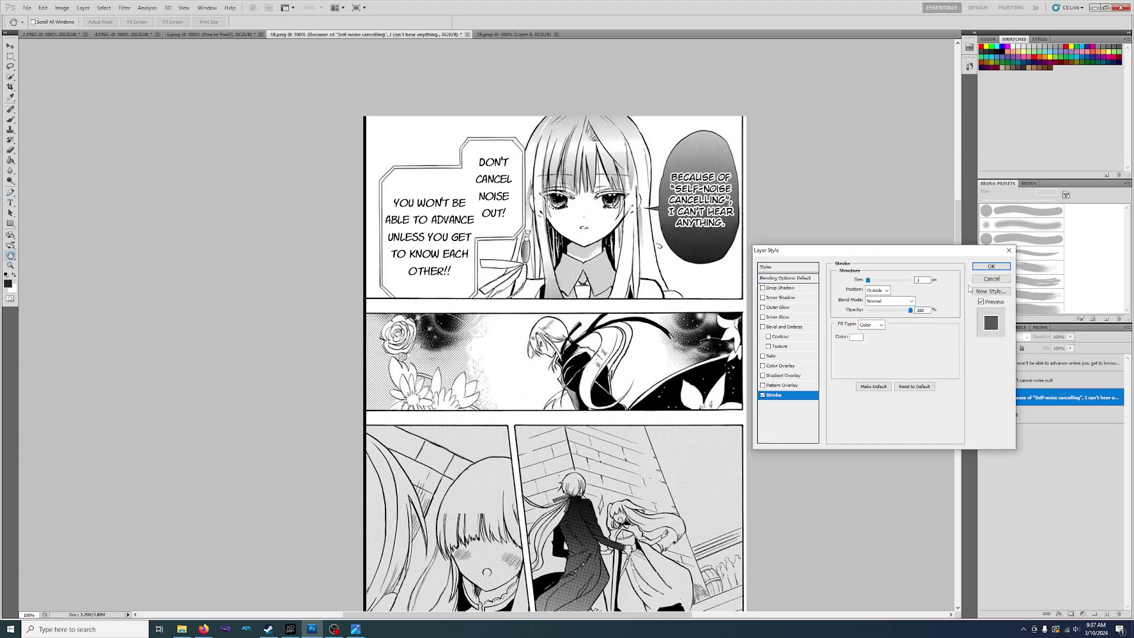
left_click(991, 267)
left_click(700, 201)
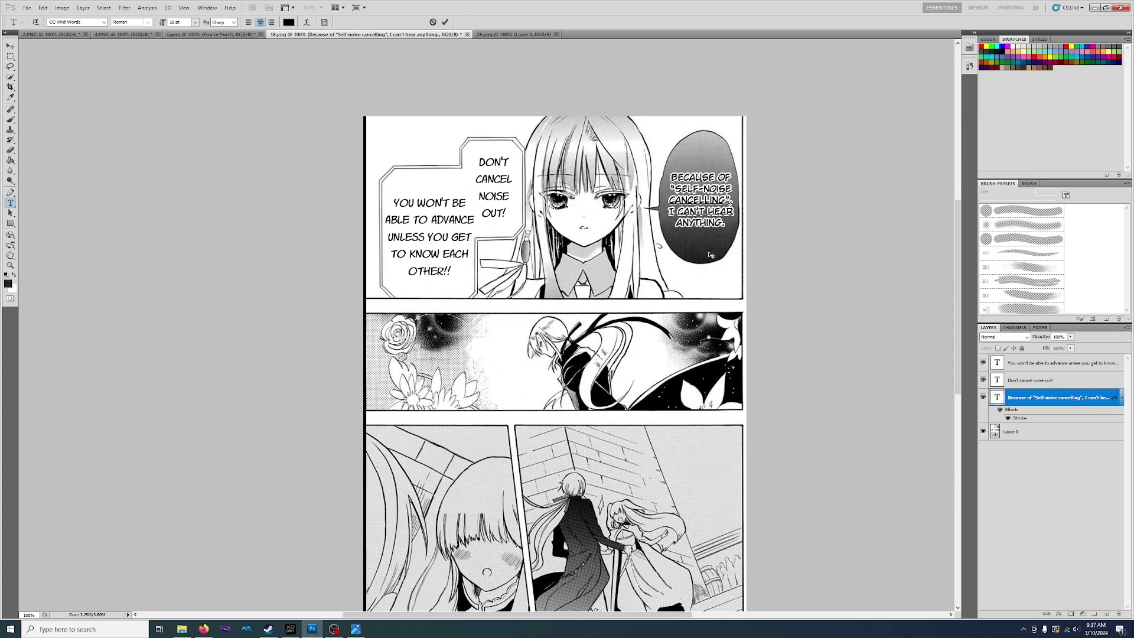
left_click(947, 439)
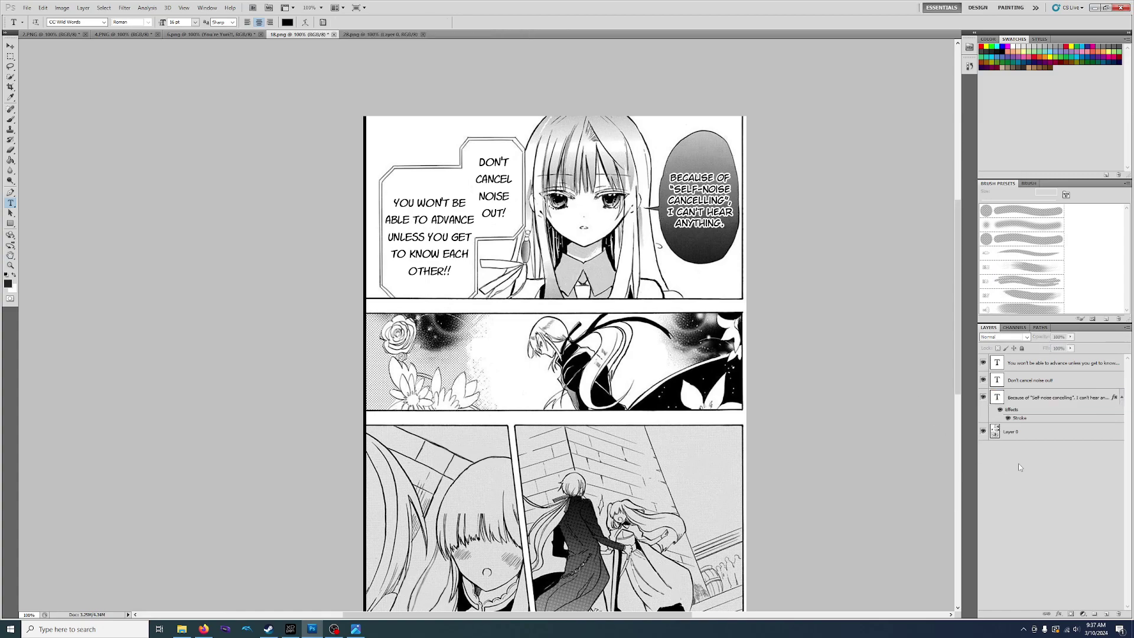
Step: Add the caption PRINCE OF BLOSSOM KINGDOM on three lines at 18 pt over the flowers in the middle panel and commit it
scroll(555, 354, "down", 1)
left_click(556, 353)
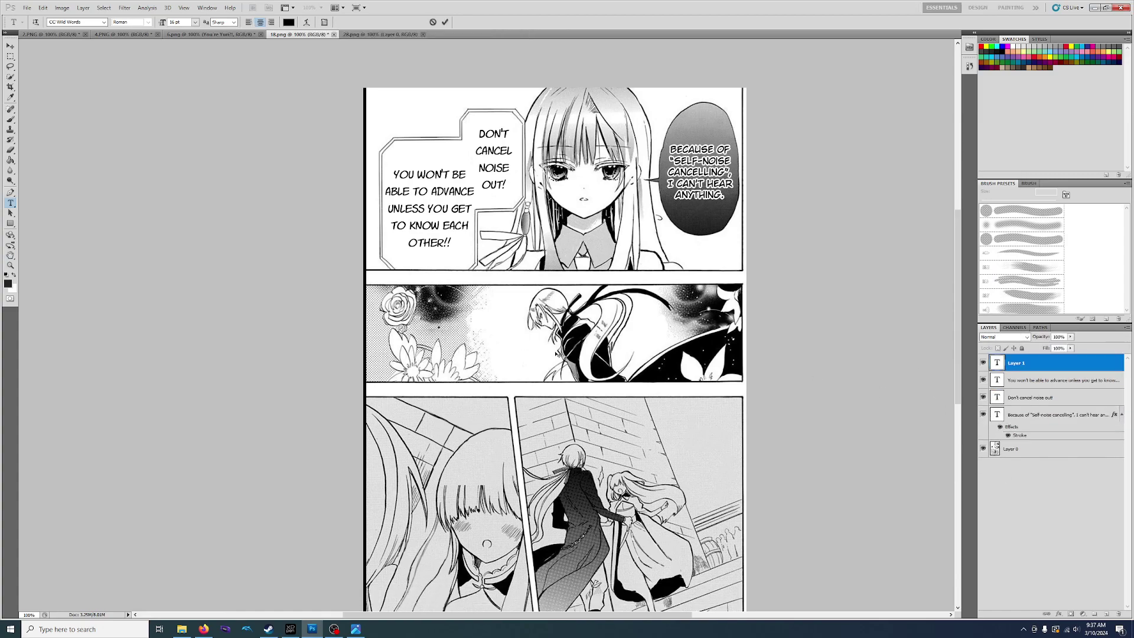
type("Prince Of Blossom Kingdom")
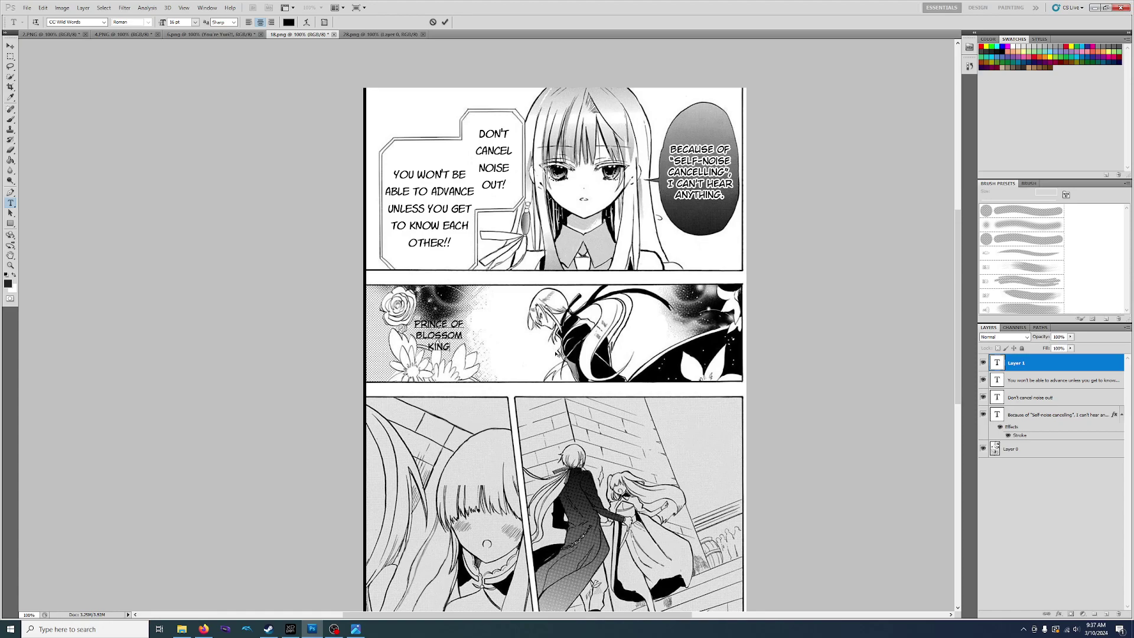
key("ctrl+a")
left_click(195, 22)
left_click(214, 120)
left_click_drag(455, 387, 479, 375)
left_click(1049, 493)
Step: Apply a white outside Stroke effect of 4 px to the PRINCE OF BLOSSOM KINGDOM text layer
double_click(1072, 366)
left_click(763, 395)
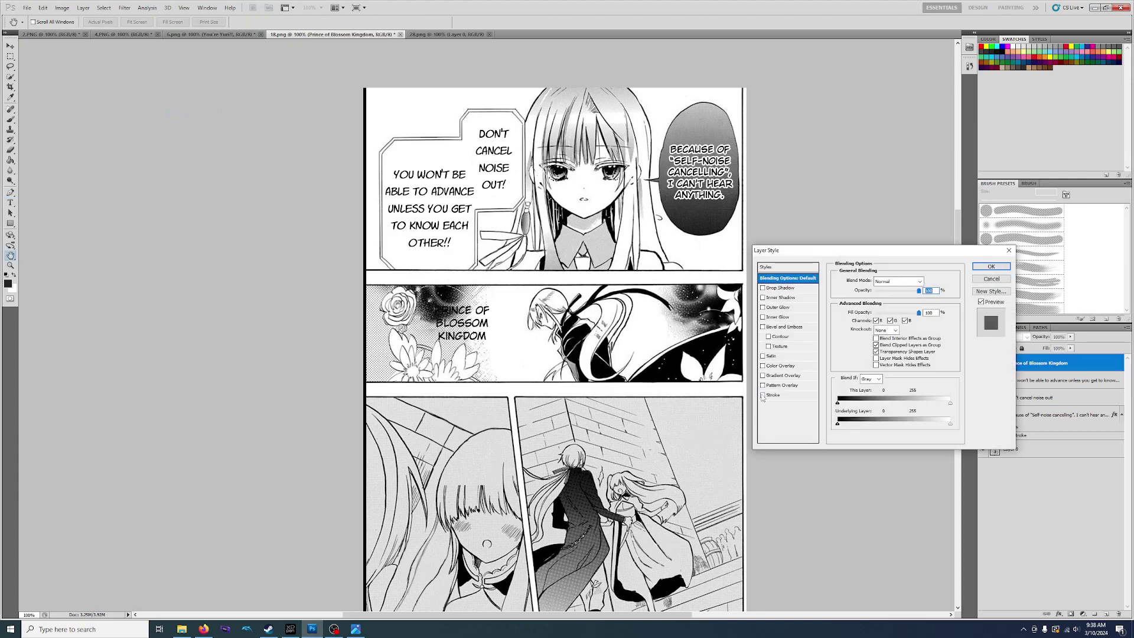
left_click(790, 395)
double_click(922, 279)
type("4")
left_click(992, 266)
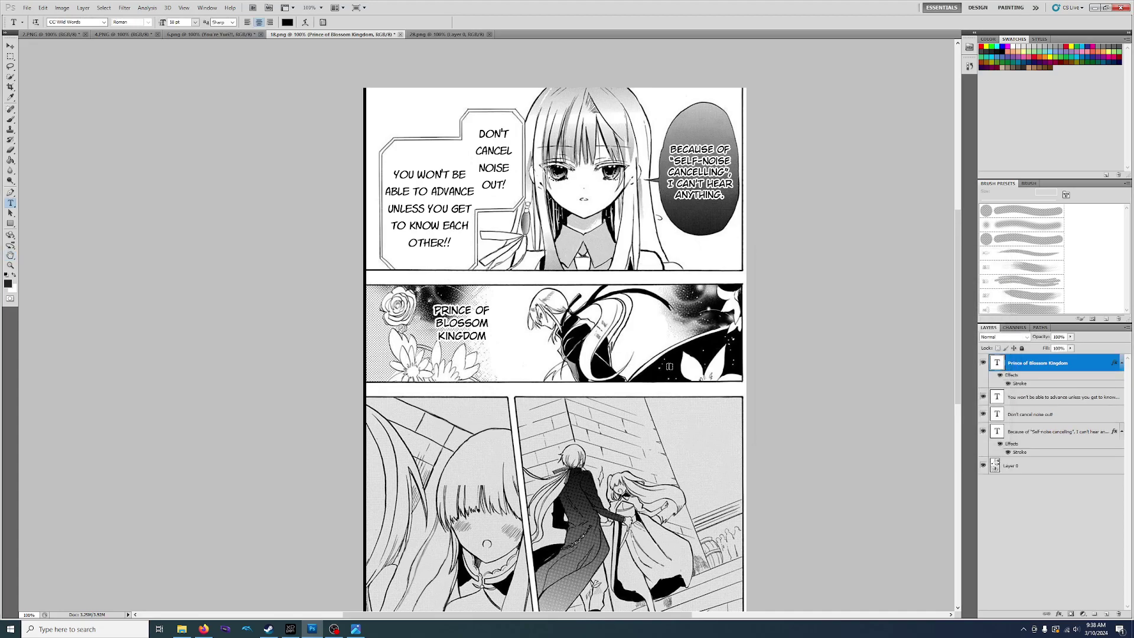
Step: Add the two-line caption ASTA BLOSSOM beside the cloaked figure in the middle panel and shift it slightly right
left_click(643, 321)
type("Asta")
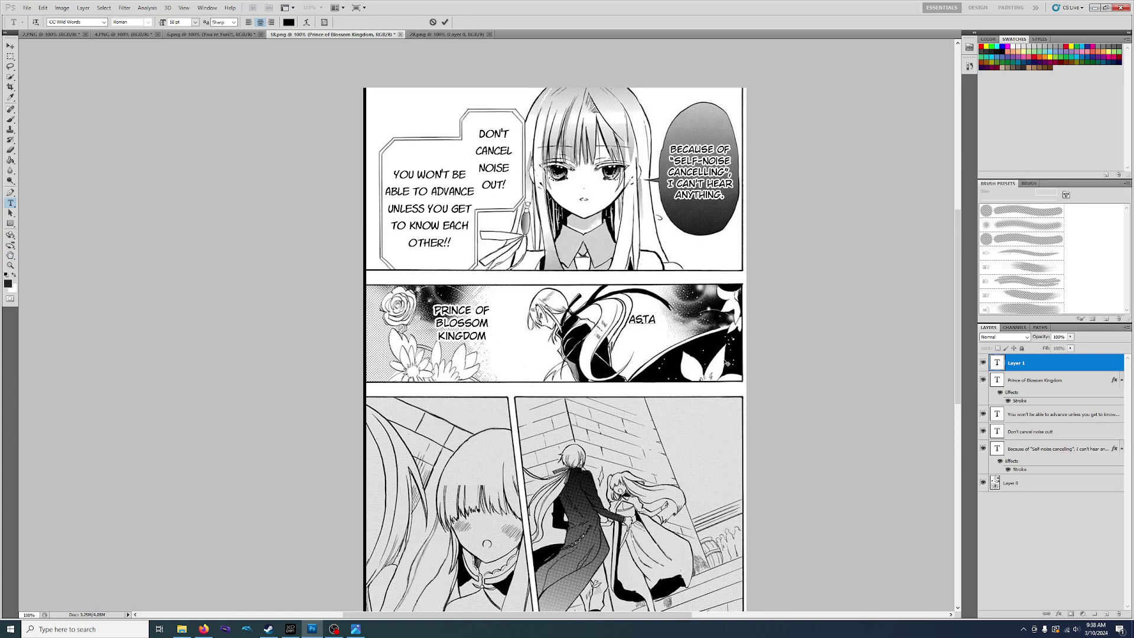
key("Return")
type("Blossom")
left_click_drag(655, 365, 667, 360)
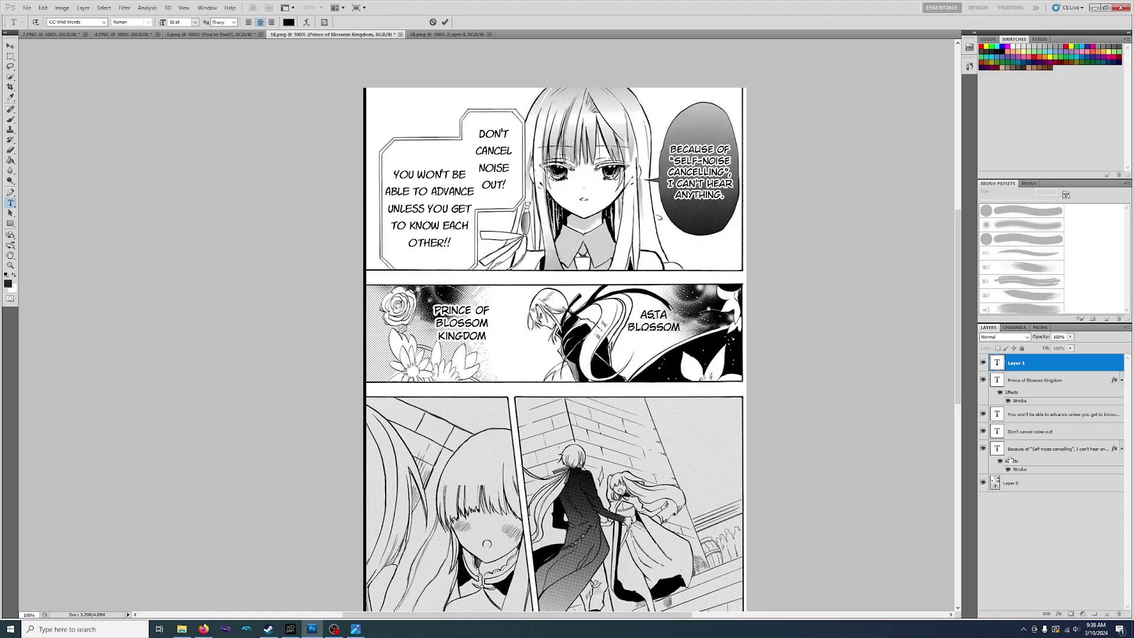
Step: Apply a white 4 px outside Stroke effect to the ASTA BLOSSOM text layer
double_click(1081, 366)
left_click(764, 395)
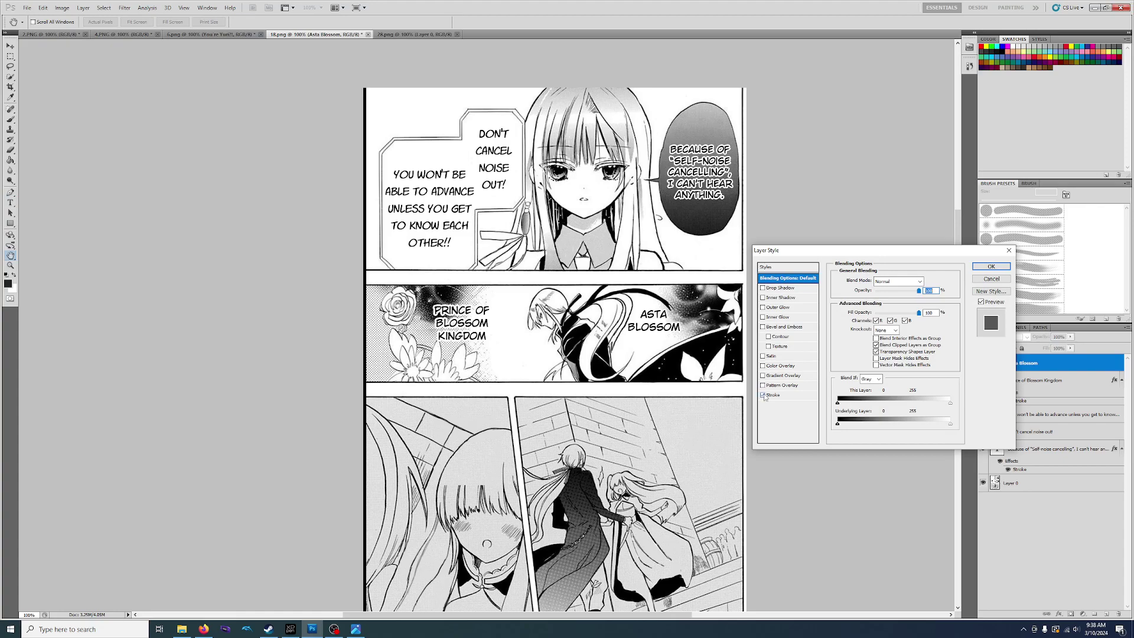
left_click(778, 397)
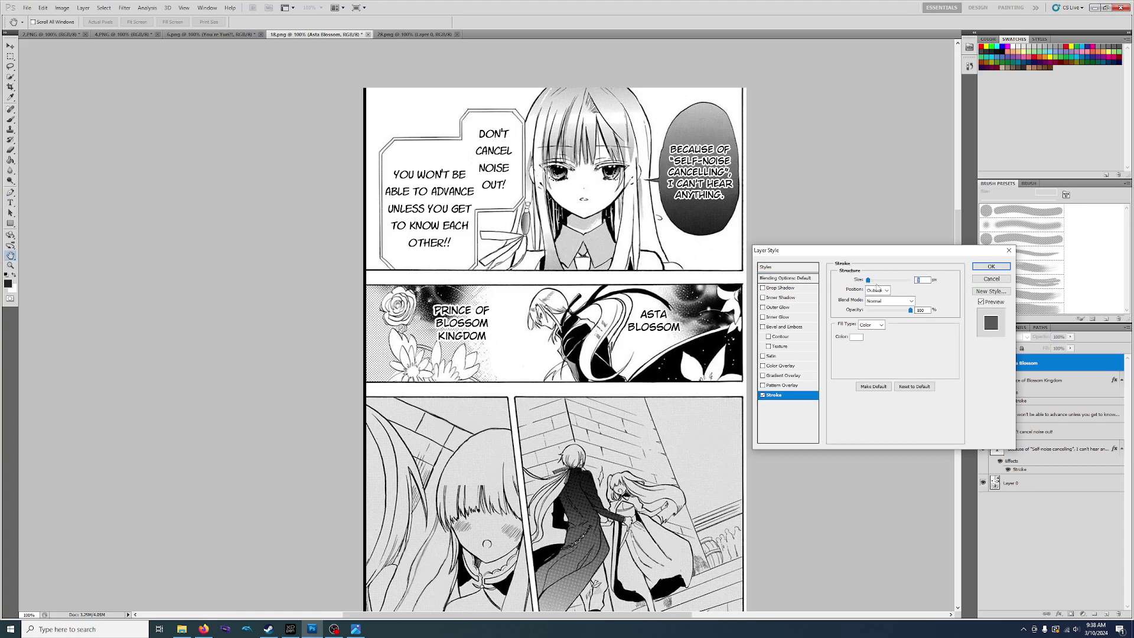
left_click(991, 266)
Step: Add the caption WHEN YOU FINISH THE TUTORIAL LEVEL... on four lines in the upper right of the couple's panel and commit it
scroll(752, 415, "down", 3)
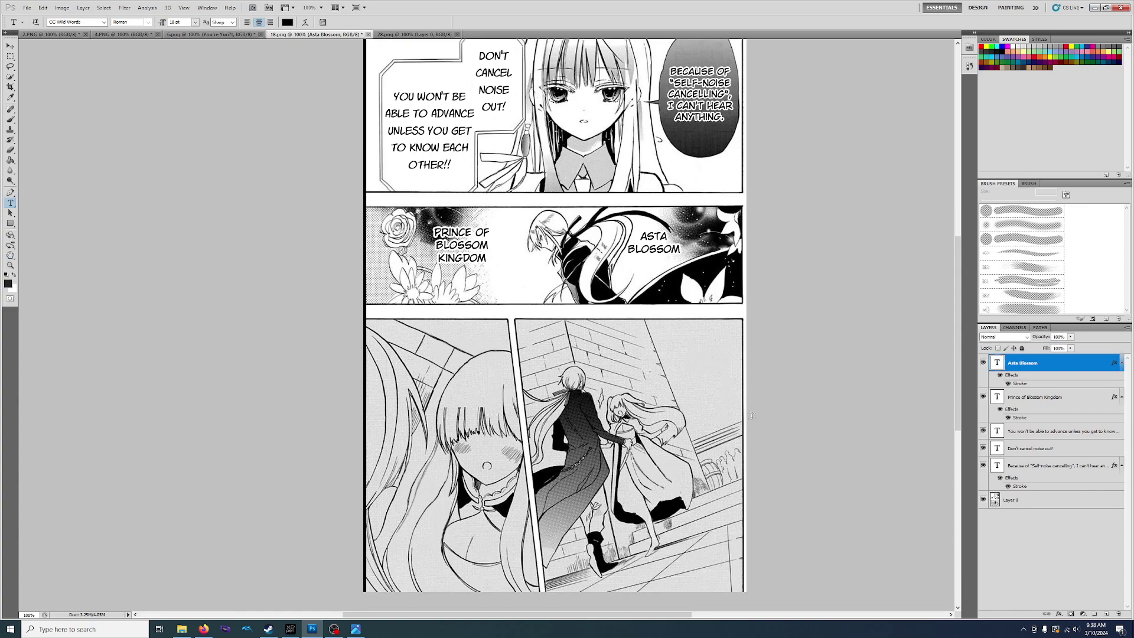
left_click(693, 350)
type("WHEN YOU")
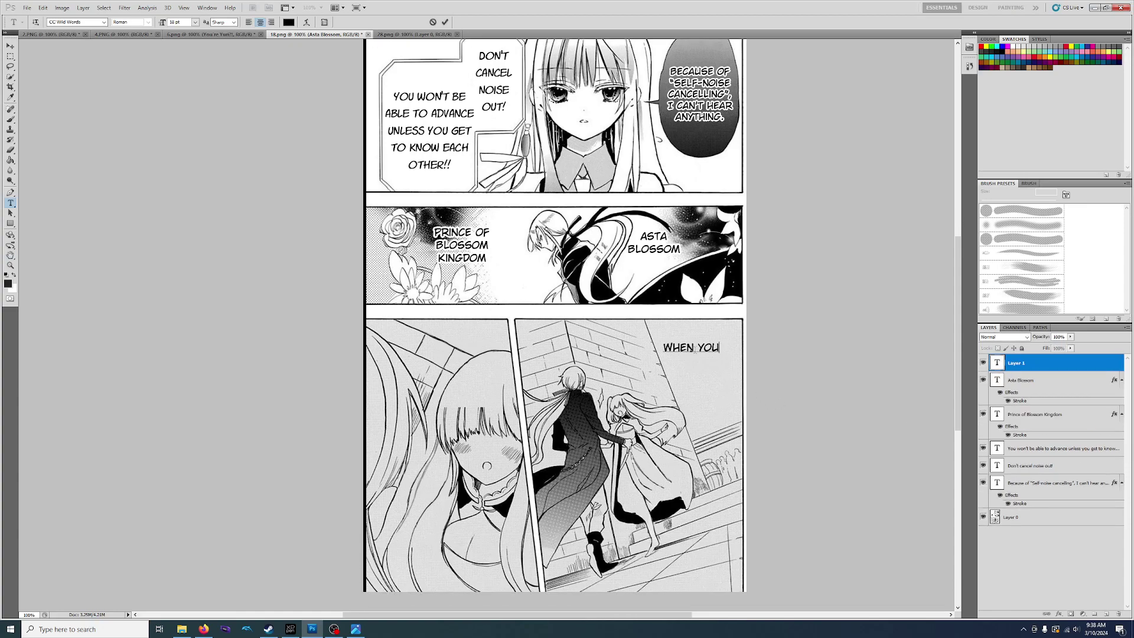
key("Return")
type("FINISH THE TUTORIAL LEVEL...")
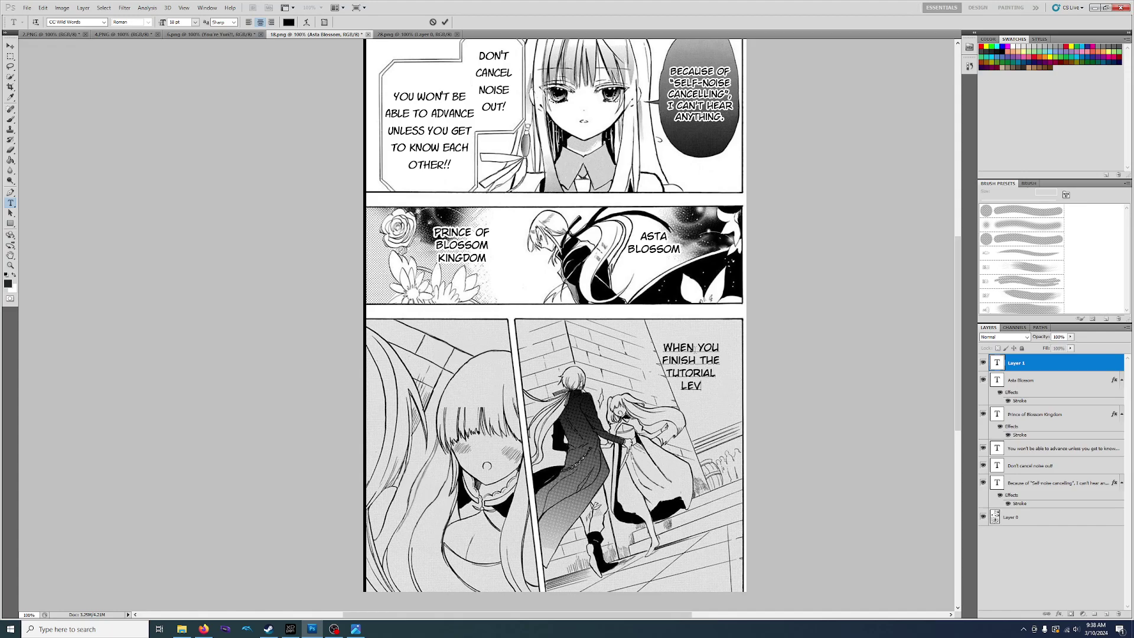
left_click_drag(666, 435, 677, 433)
left_click(1087, 361)
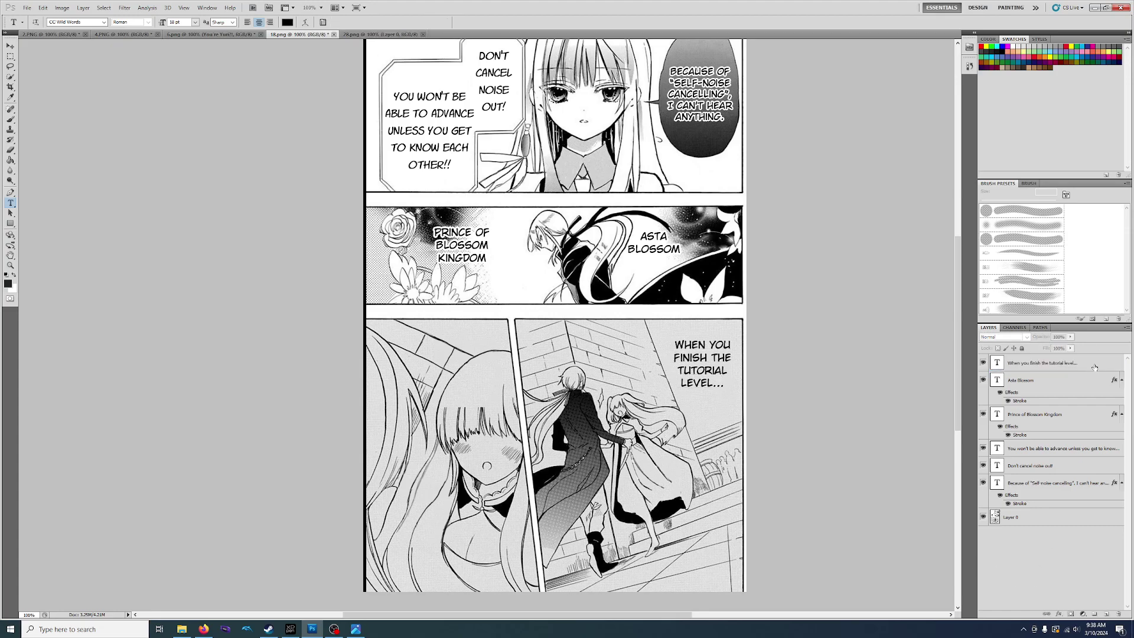
Step: Apply a white 4 px outside Stroke effect to the tutorial level caption's layer
double_click(1092, 365)
left_click(762, 396)
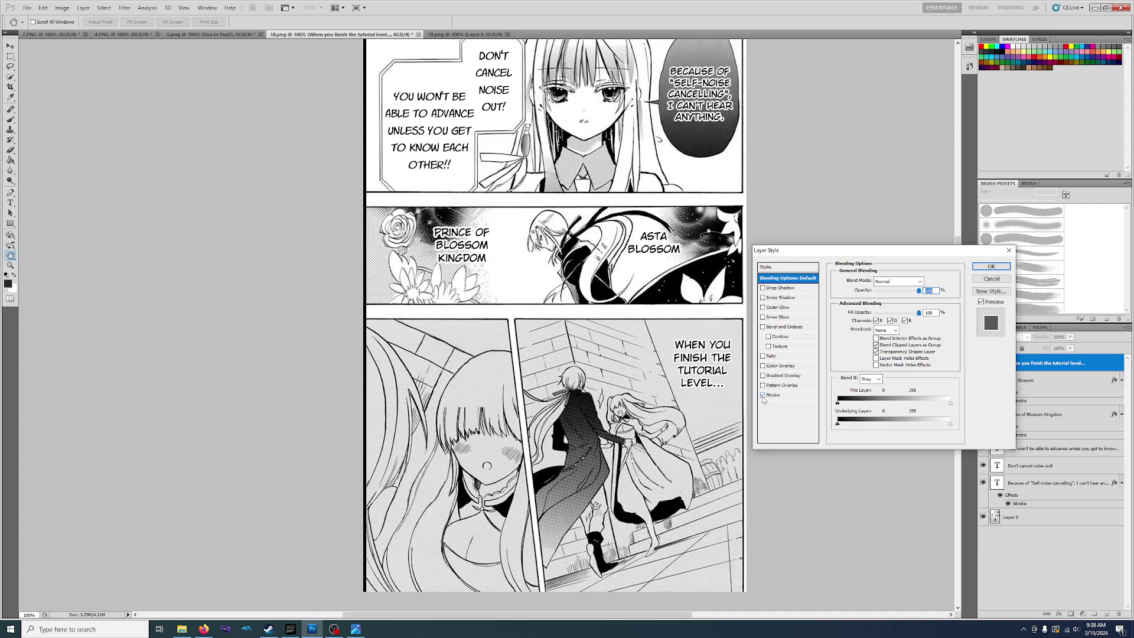
left_click(774, 396)
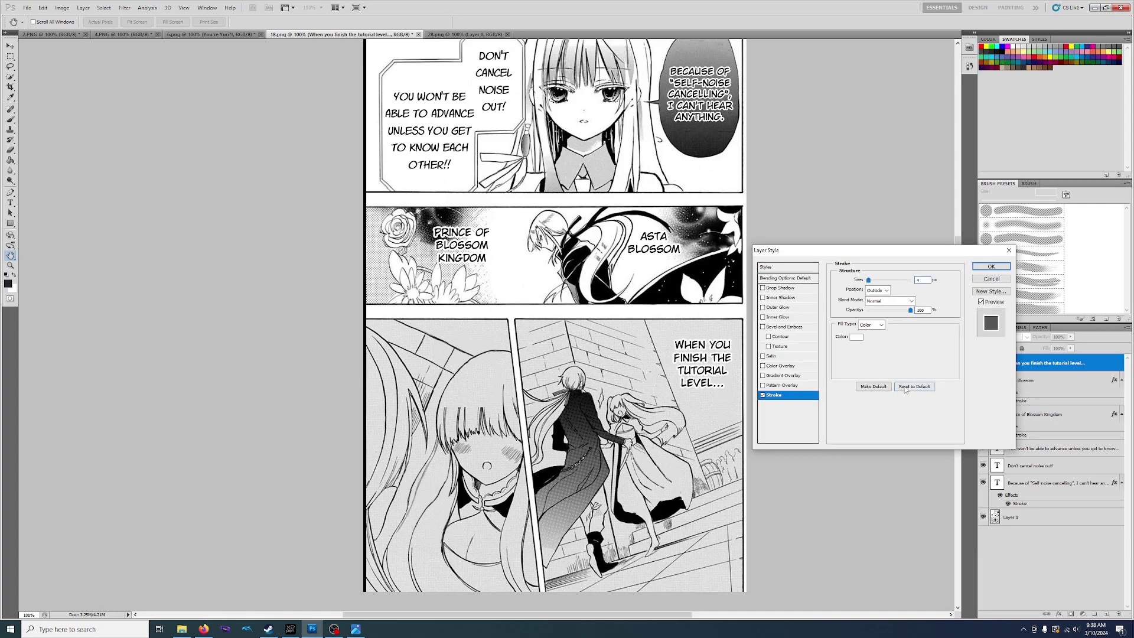
left_click(991, 266)
Step: Start a caption over the woman's skirt in the couple's panel, on four lines: IN THE FIRST TOWN, YOU MEET A PRINCE WHO HAD COME
key("t")
scroll(556, 313, "down", 1)
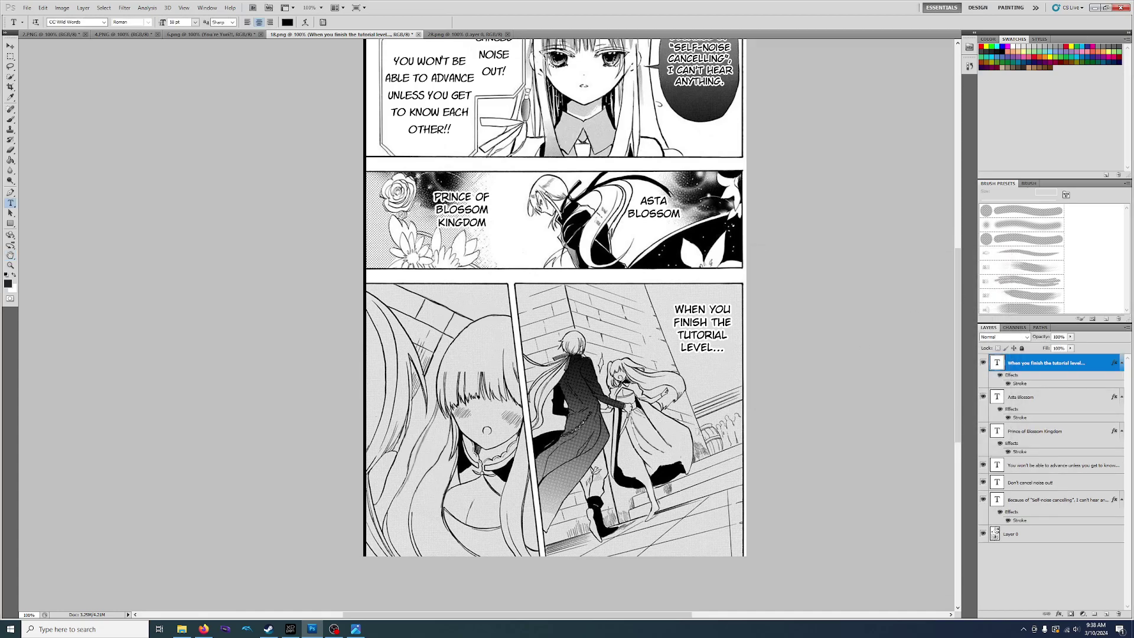
left_click(698, 449)
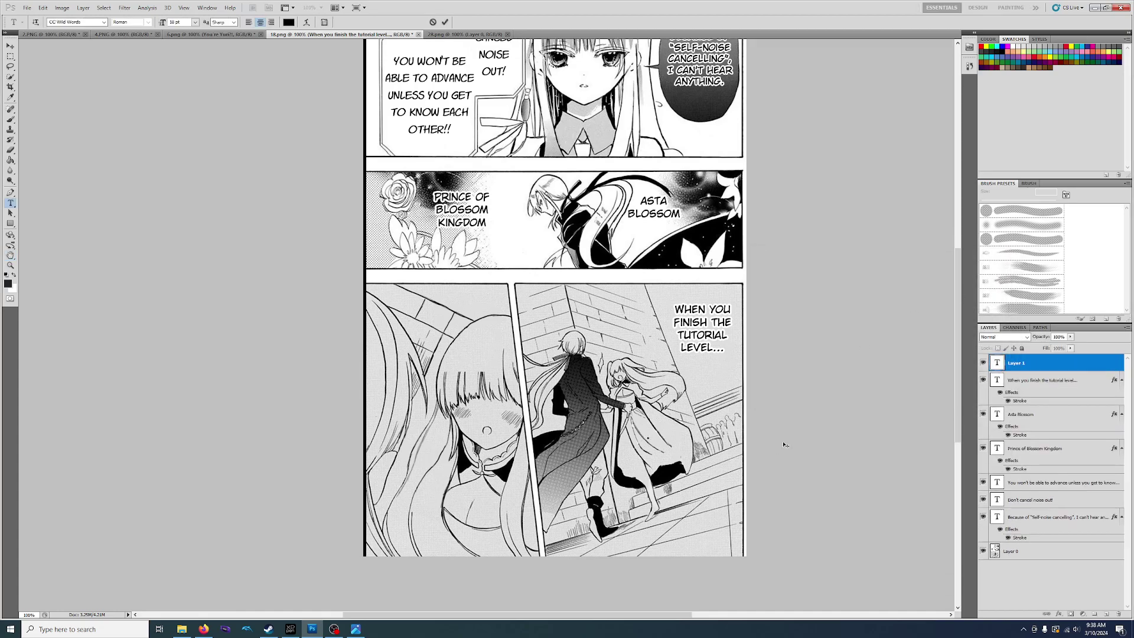
type("IN THE FIRST")
key("Return")
type("TOWN, YOU")
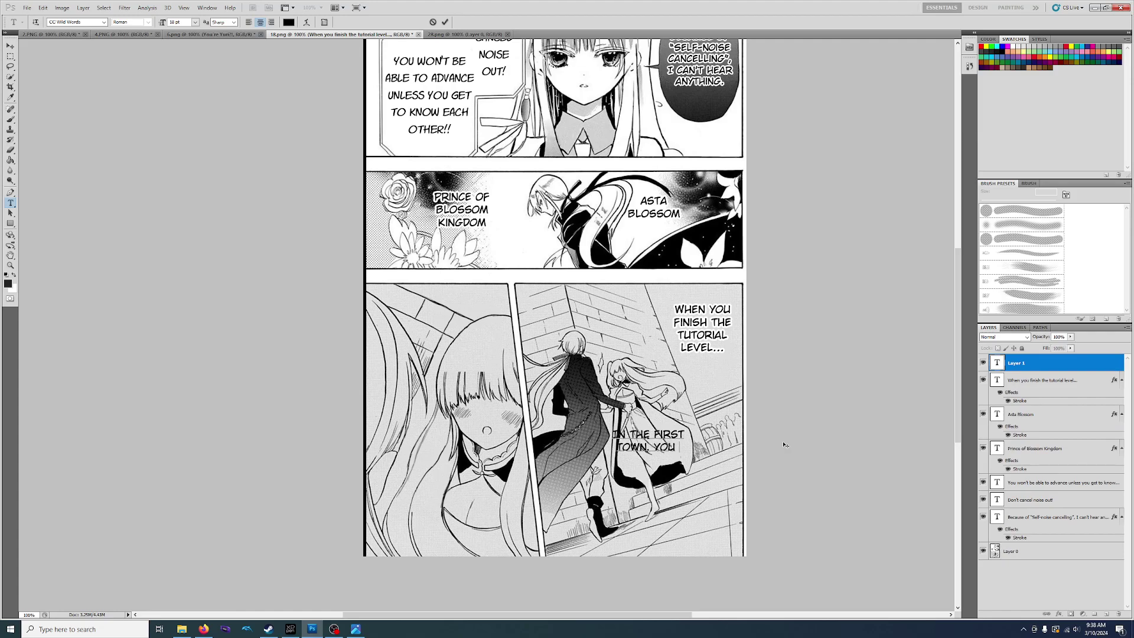
key("BackSpace")
type("MEET A PRINCE")
key("Return")
type("WHO HAD THE")
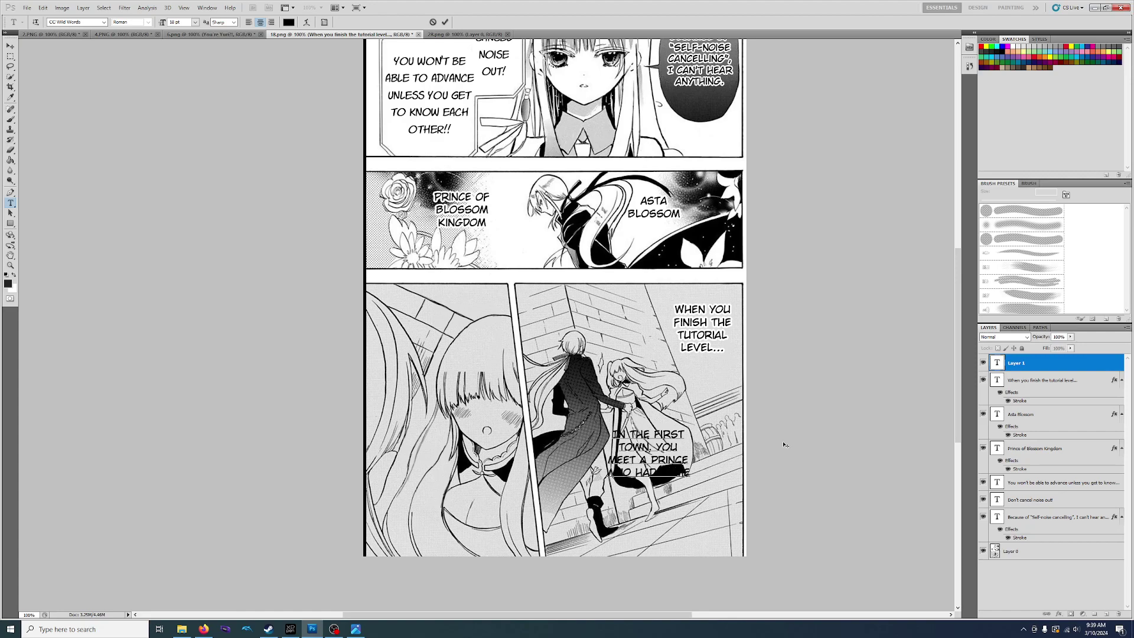
Step: Finish the prince caption with the lines TO INSPECT and THE CITY., shift it slightly up and right, and commit it
key("Return")
type("TO INSPECT")
key("Return")
type("THE CITY")
left_click_drag(646, 549, 659, 541)
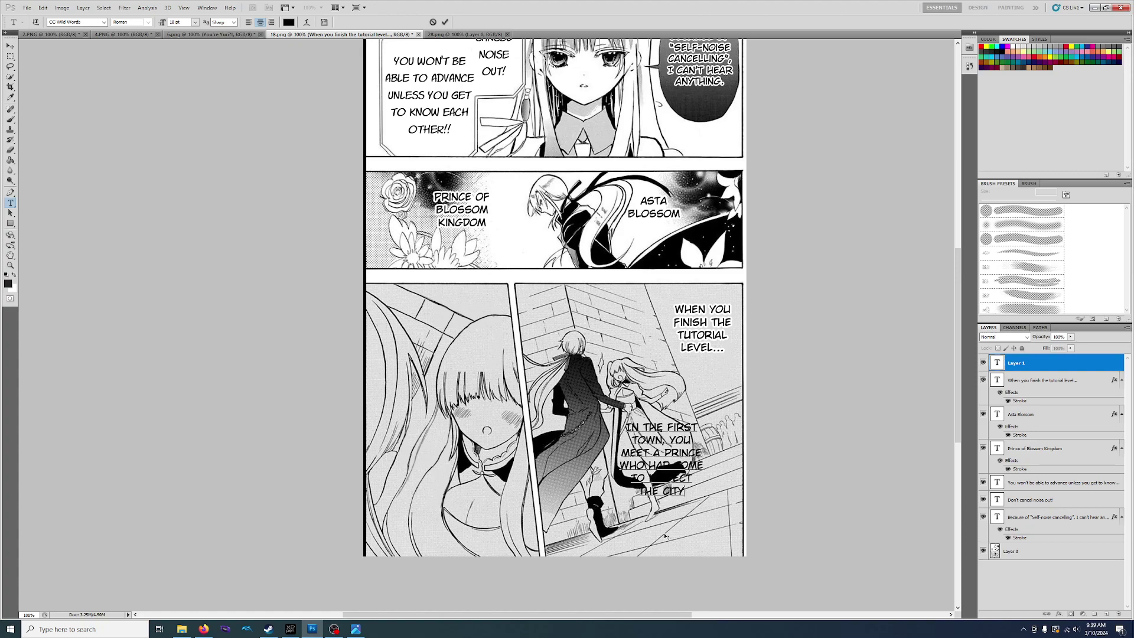
type(".")
left_click(1068, 572)
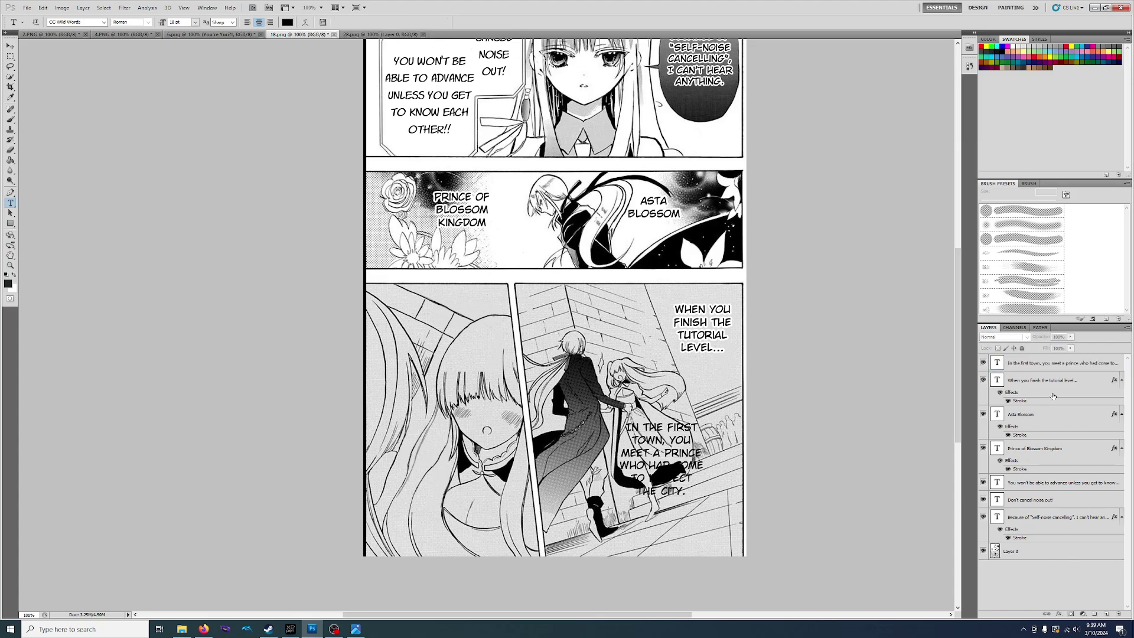
Step: Apply the white Stroke effect to the caption about the prince inspecting the city
double_click(1092, 361)
left_click(763, 395)
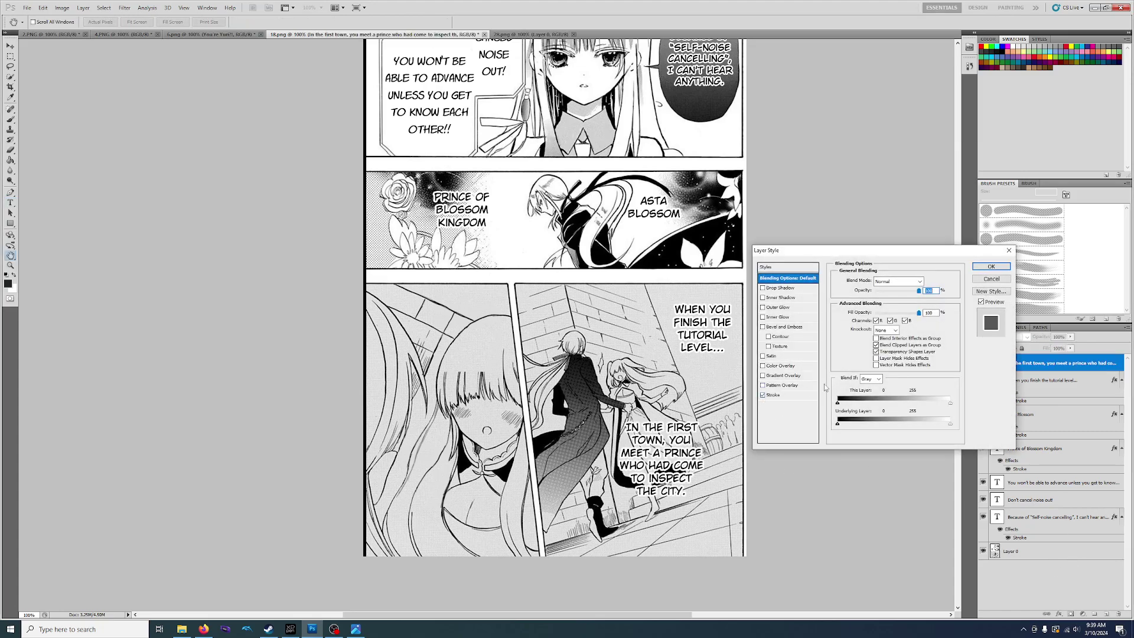
left_click(991, 266)
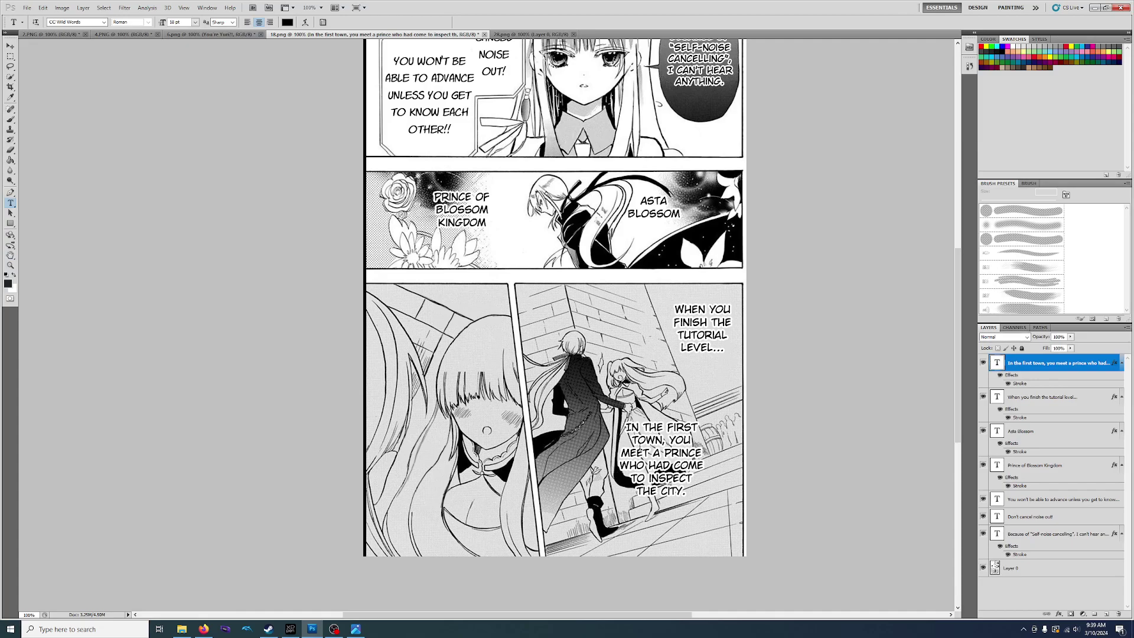
Step: Try the first town caption higher in the panel, then settle it over the woman's skirt slightly lower and commit the text
left_click(660, 491)
left_click_drag(665, 534, 653, 427)
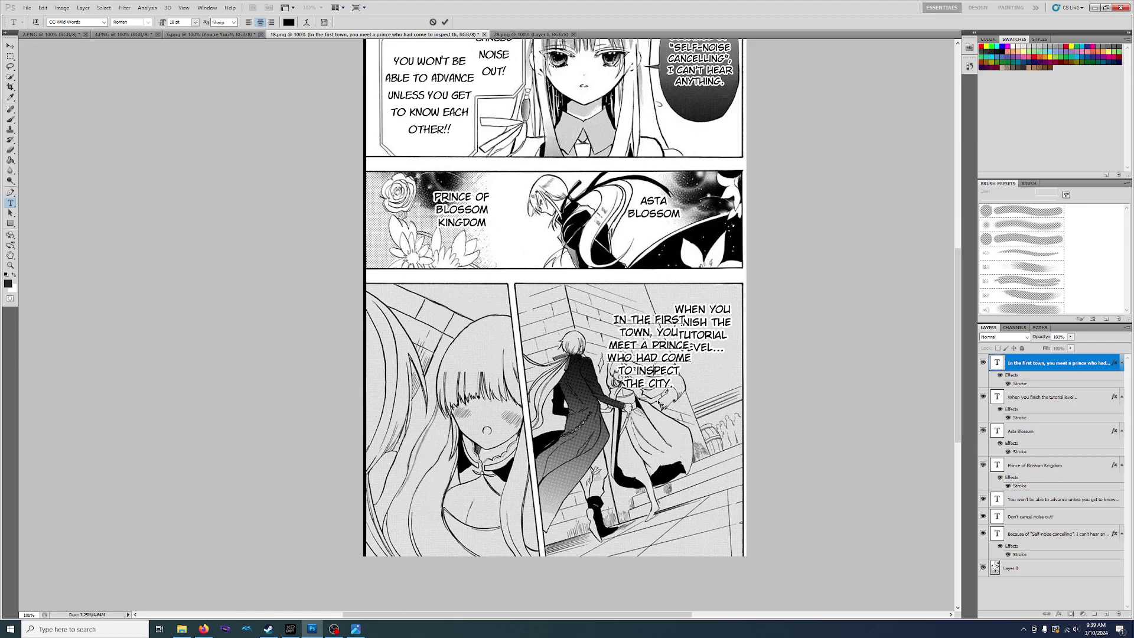
left_click_drag(661, 418, 674, 528)
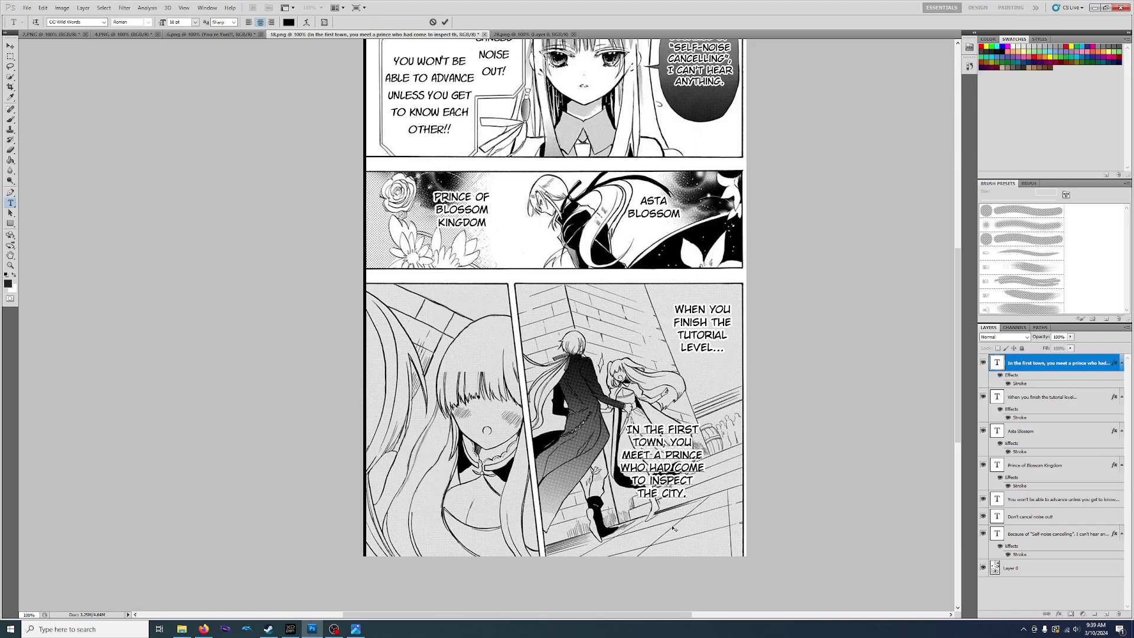
left_click(990, 607)
Step: Add the four-line caption WITH HIS OVERWHELMING BEAUTY AND PRESENCE over the blushing woman's hair, shift it slightly up and right, and commit it
left_click(459, 351)
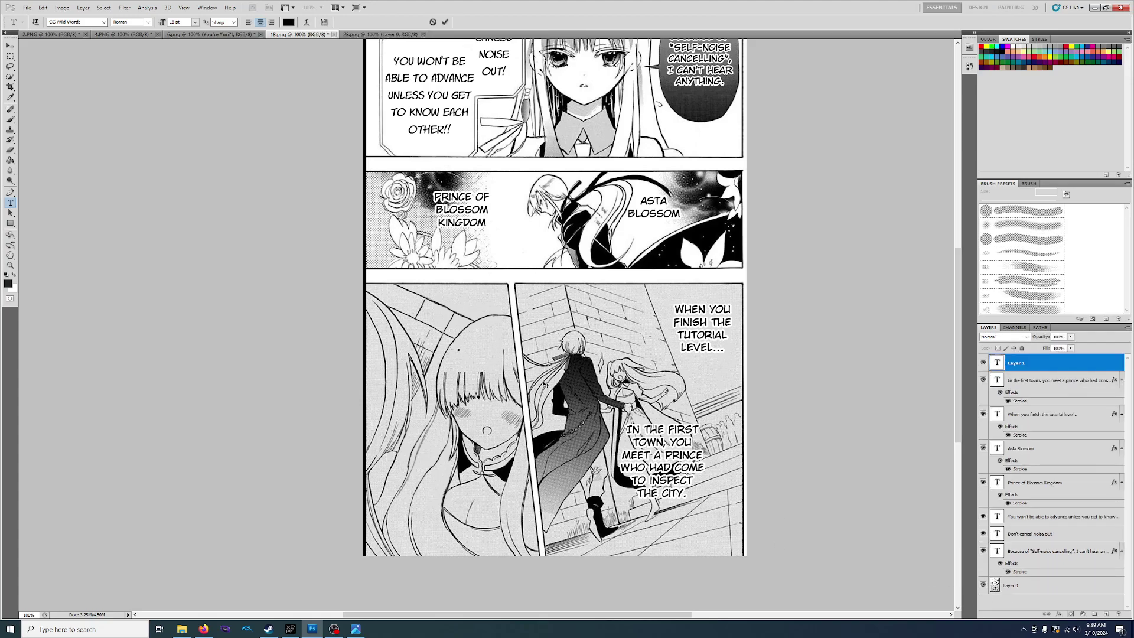
type("with hisoverwhelming")
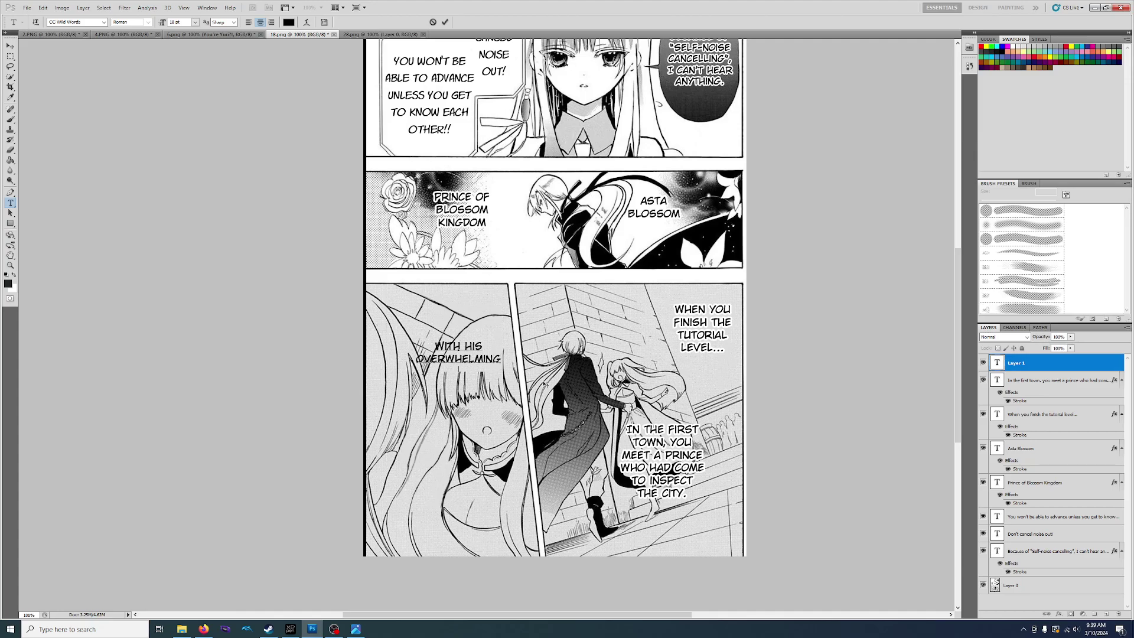
key("Return")
type("beauty and")
key("Return")
type("presence")
left_click_drag(492, 440, 507, 432)
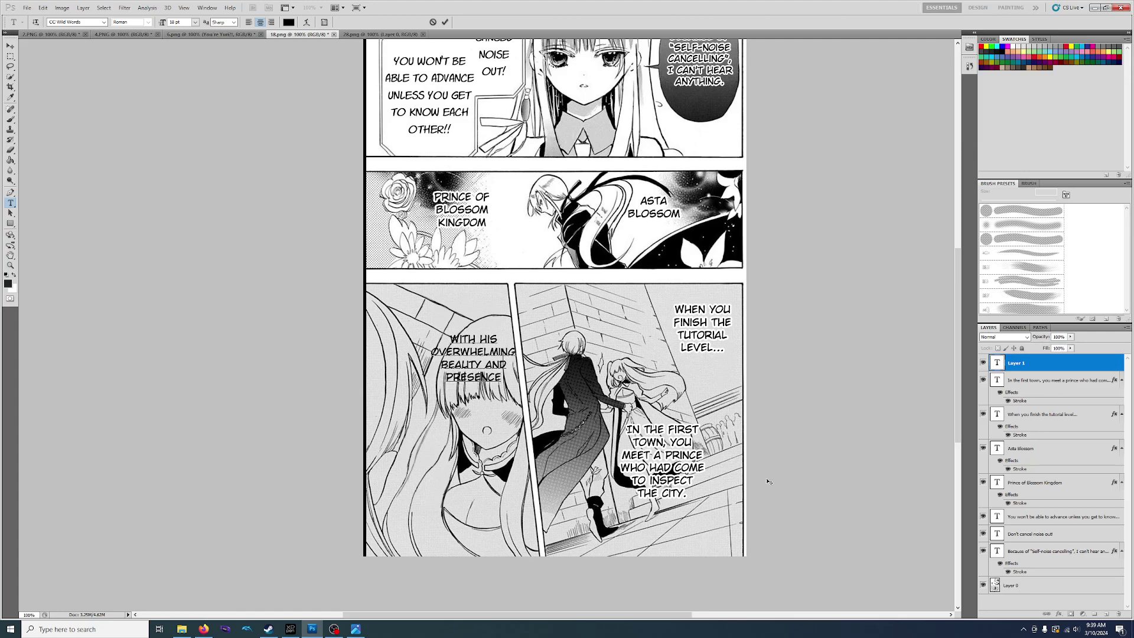
left_click(1101, 353)
Step: Apply the white Stroke effect to the WITH HIS OVERWHELMING BEAUTY AND PRESENCE layer
double_click(1075, 361)
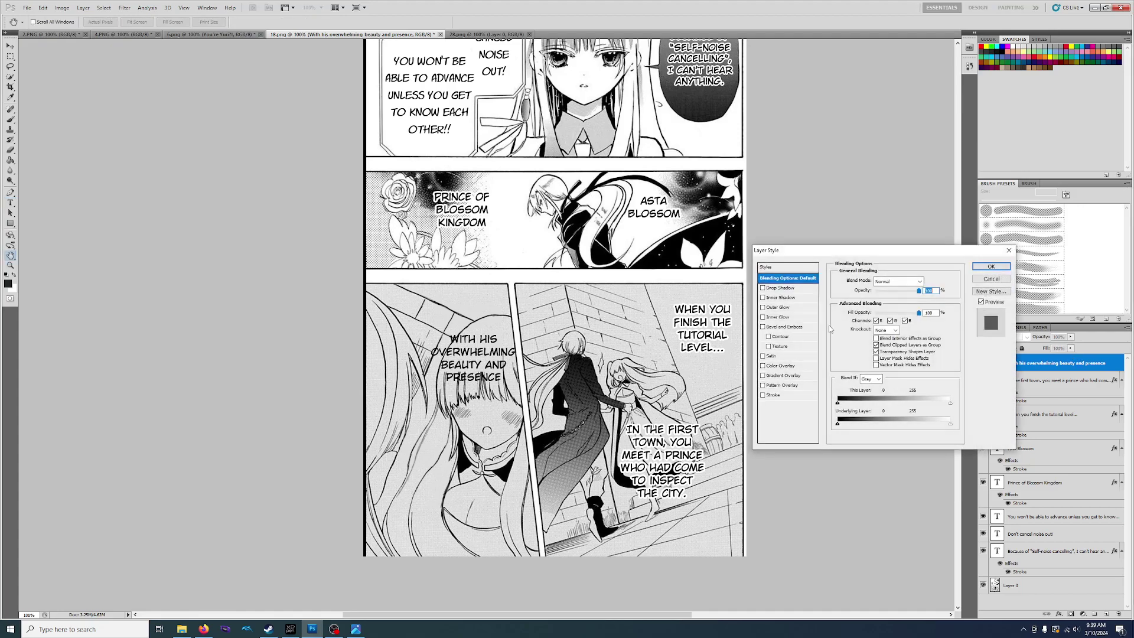
left_click(763, 395)
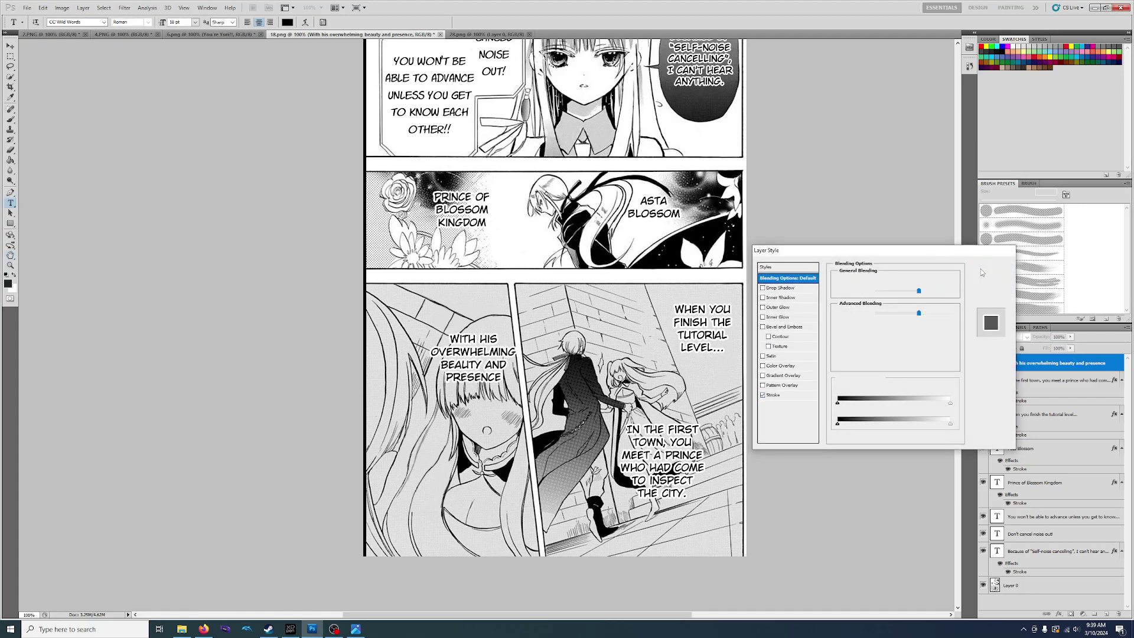
left_click(991, 267)
Step: Add the two-line caption HE STEALS YOUR HEART. beside the blushing woman's neck, shift it slightly up and right, and commit it
left_click(418, 471)
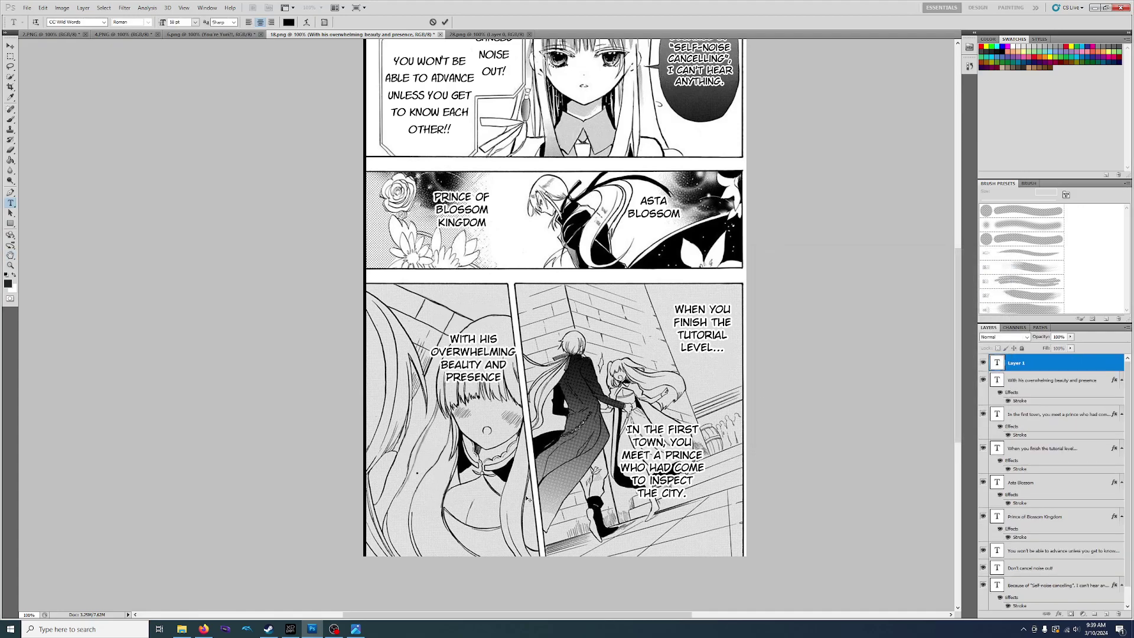
type("He steals")
key("Return")
type("your heart")
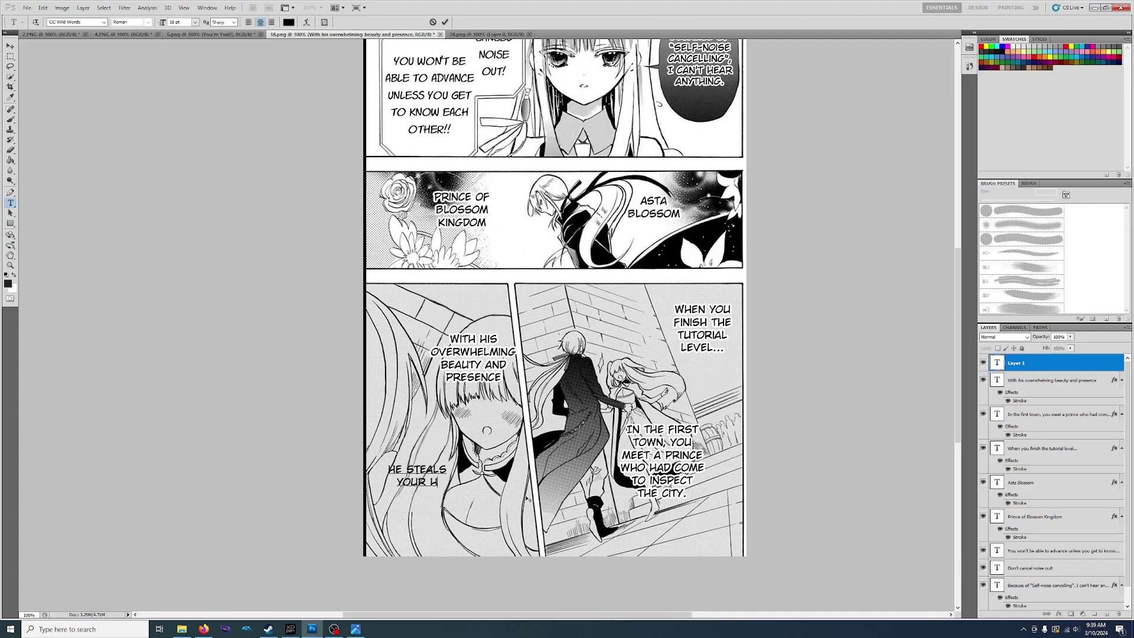
type(".")
left_click_drag(434, 531, 449, 526)
left_click(1058, 363)
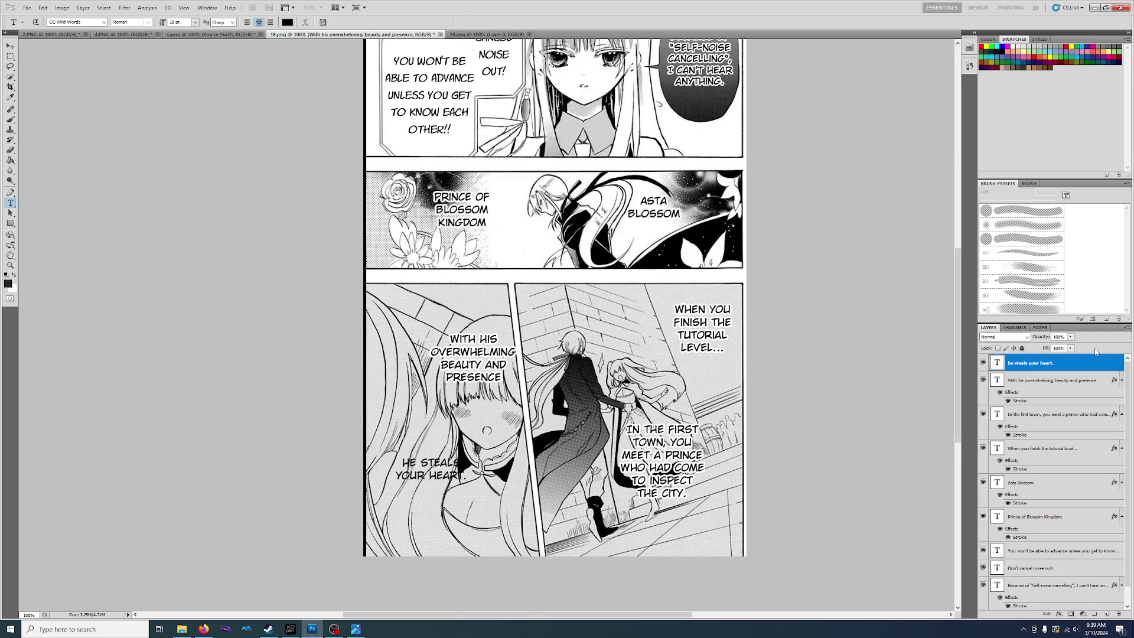
Step: Apply the white Stroke effect to the HE STEALS YOUR HEART. text layer
double_click(1093, 362)
left_click(763, 395)
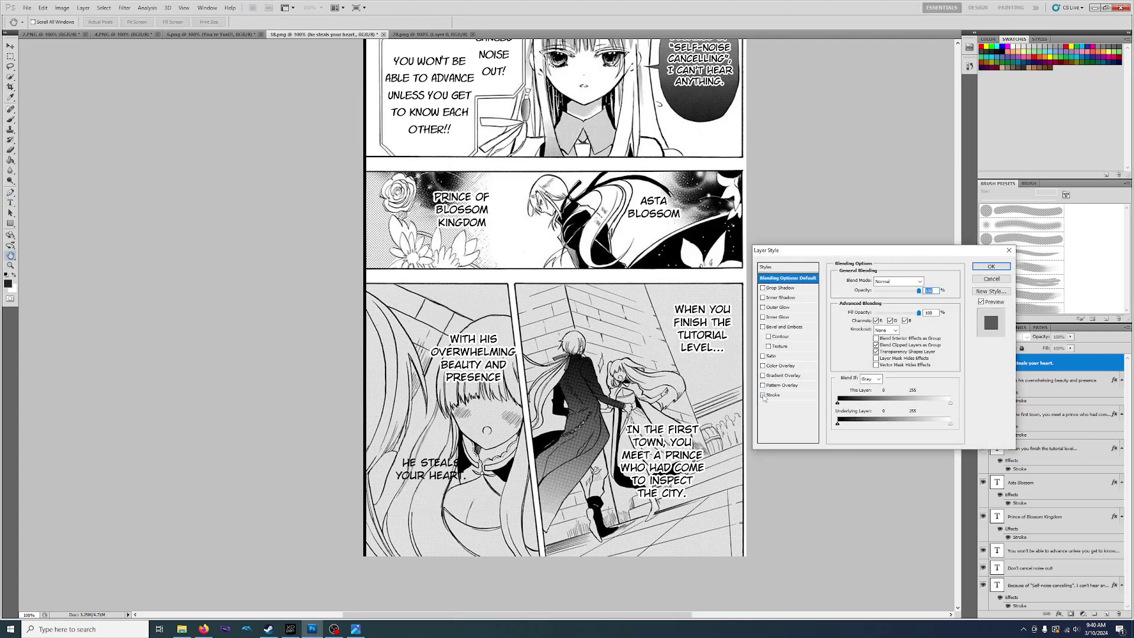
left_click(1003, 268)
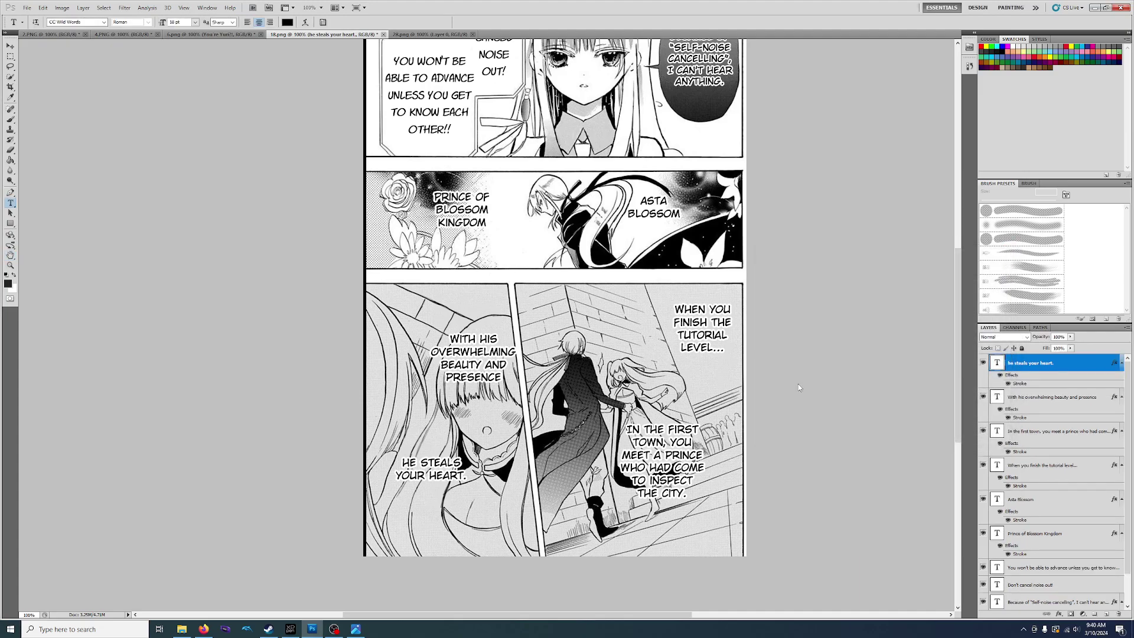
Step: Nudge the WITH HIS OVERWHELMING BEAUTY AND PRESENCE caption slightly left over the blushing woman's hair and commit it
left_click(484, 408)
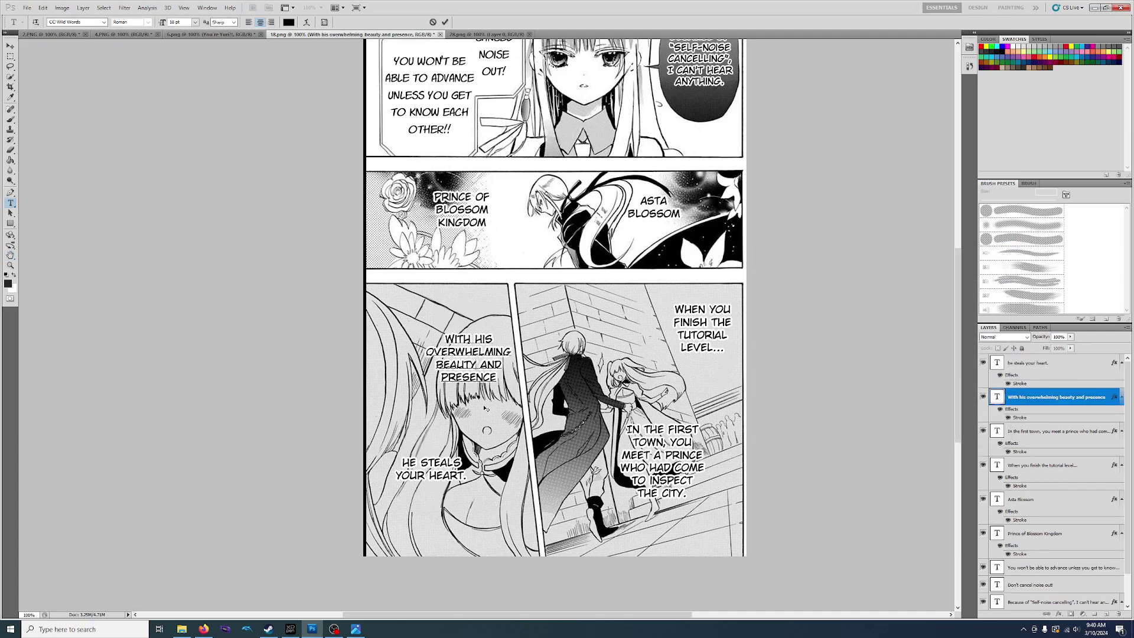
key("ctrl+Return")
scroll(677, 462, "up", 3)
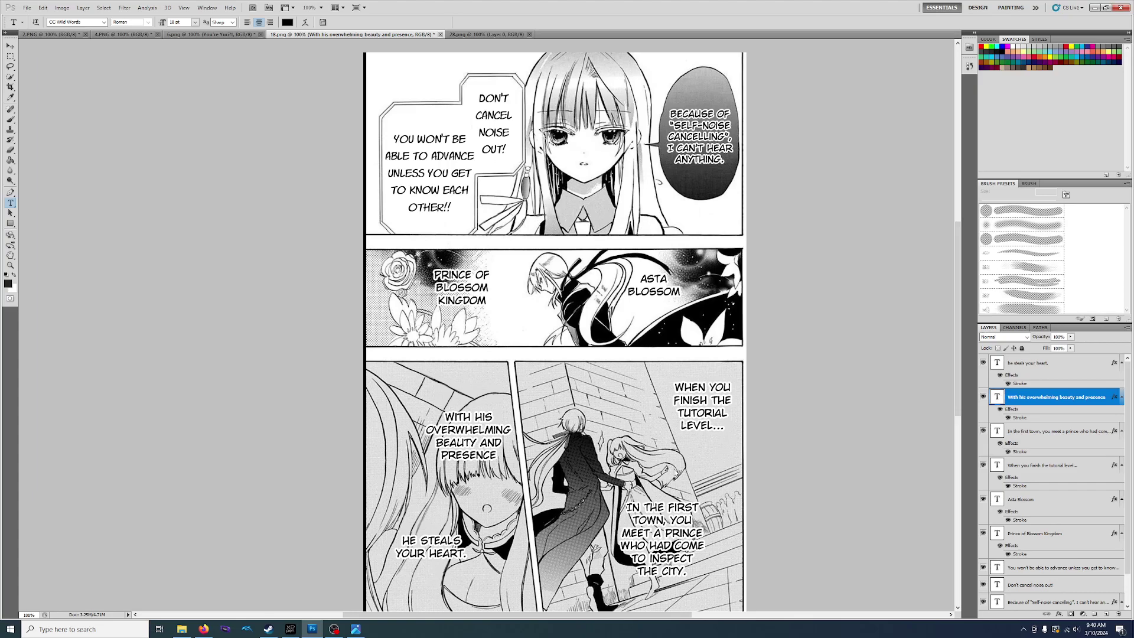
Step: Save the finished page as 18.png in the V2 folder, using PNG format without interlacing
key("ctrl+shift+s")
left_click(564, 286)
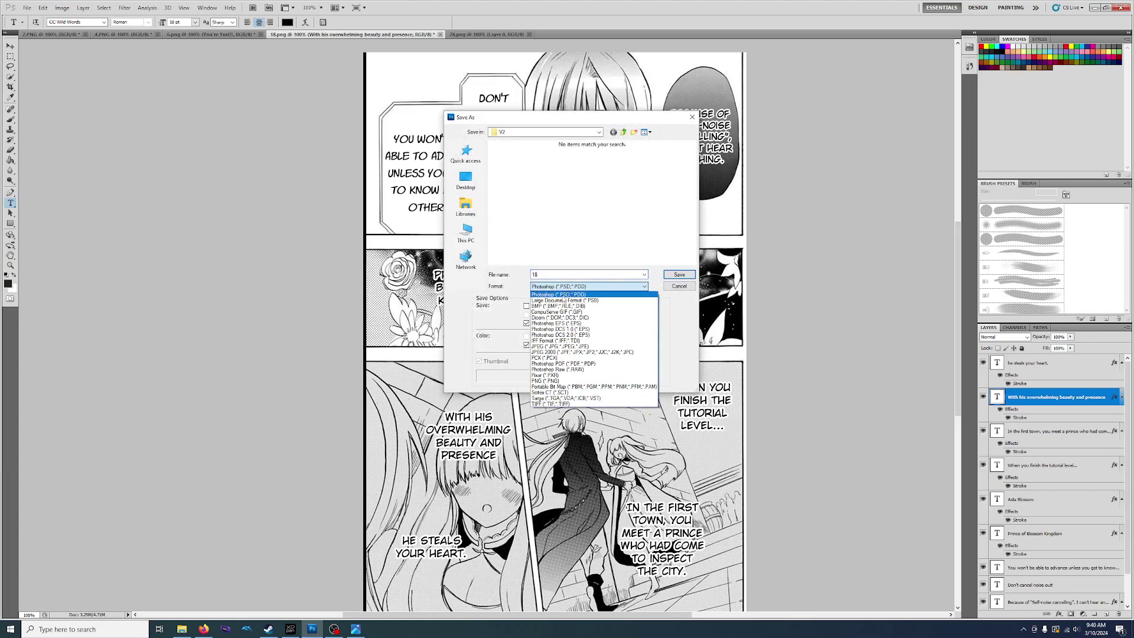
left_click(558, 381)
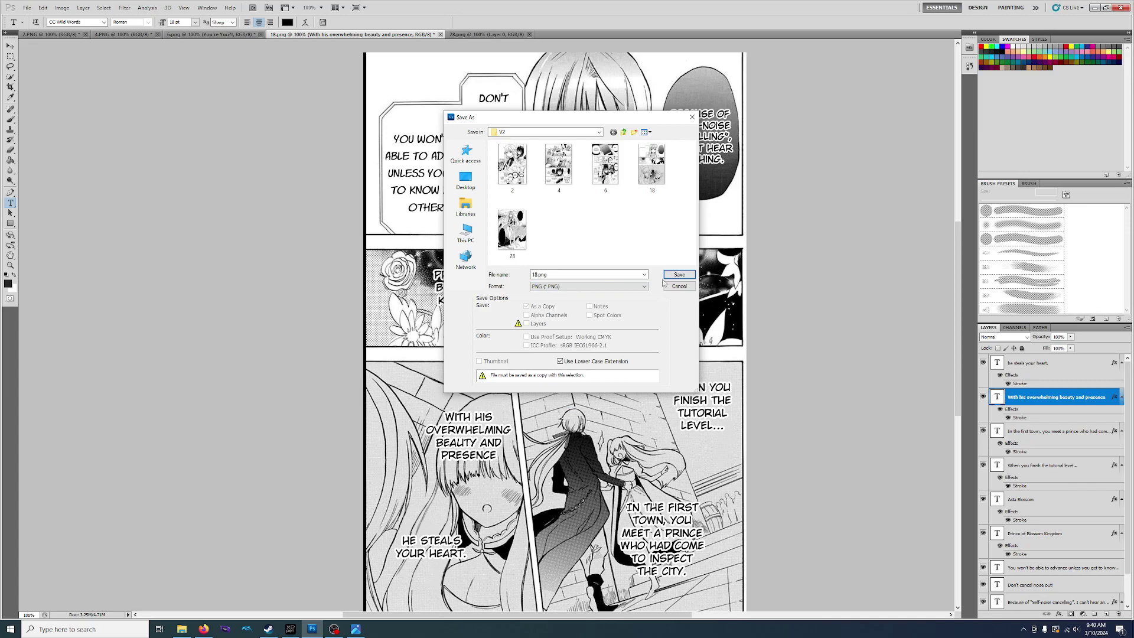
left_click(679, 275)
left_click(553, 230)
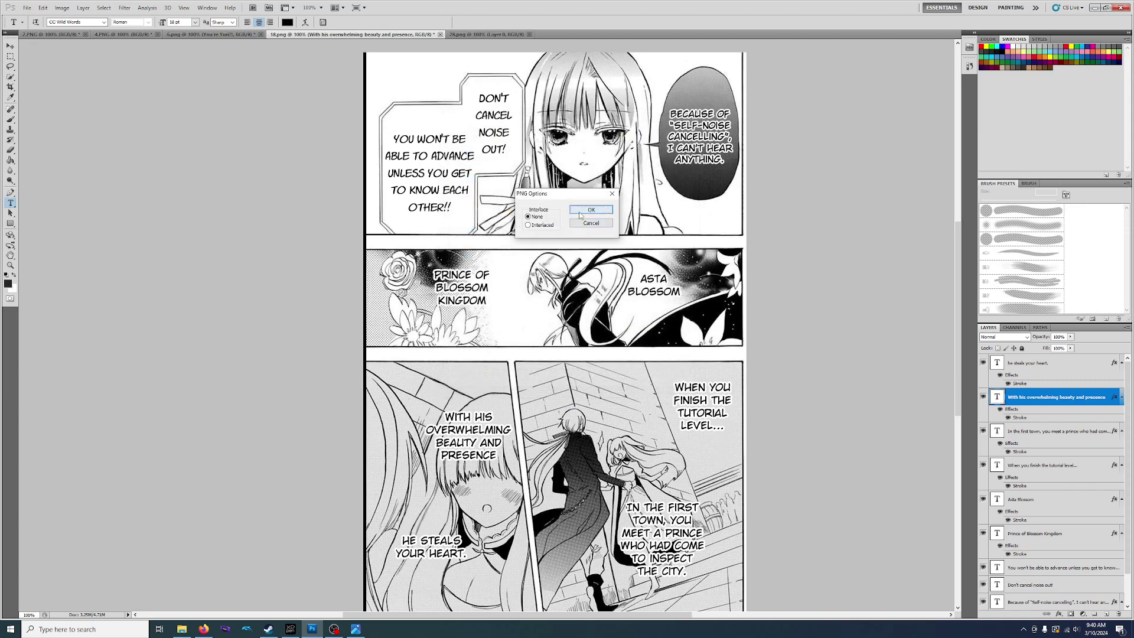
left_click(600, 198)
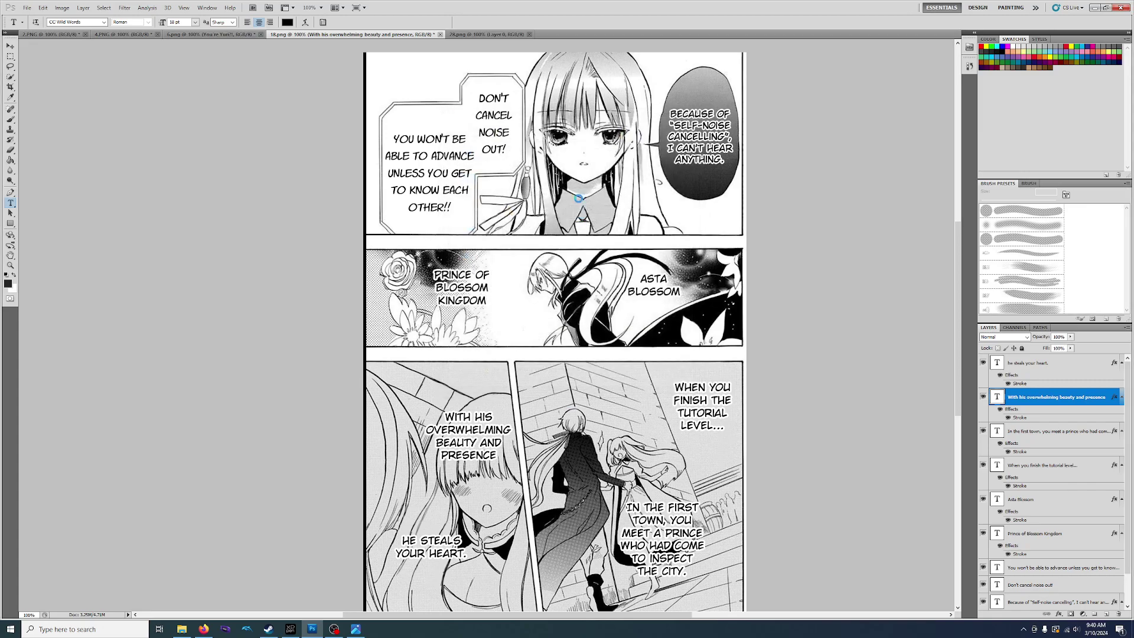
Step: Switch to the 28.png page with the sword-wielding girl and choose the Wild Words Bold text preset
left_click(481, 35)
key("alt+Tab")
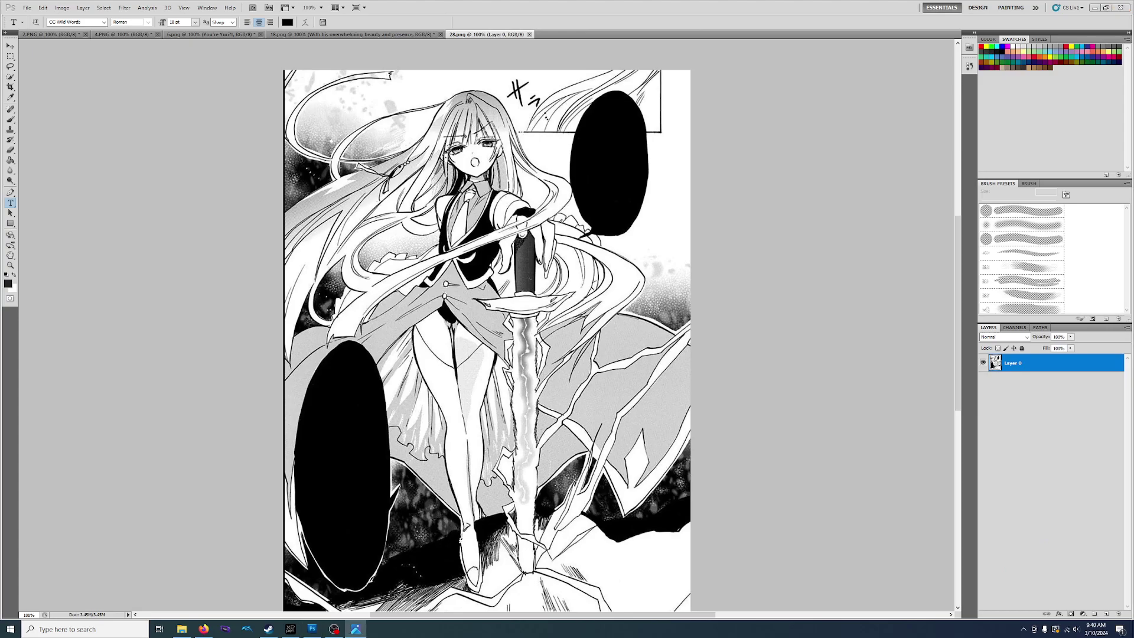
left_click(25, 25)
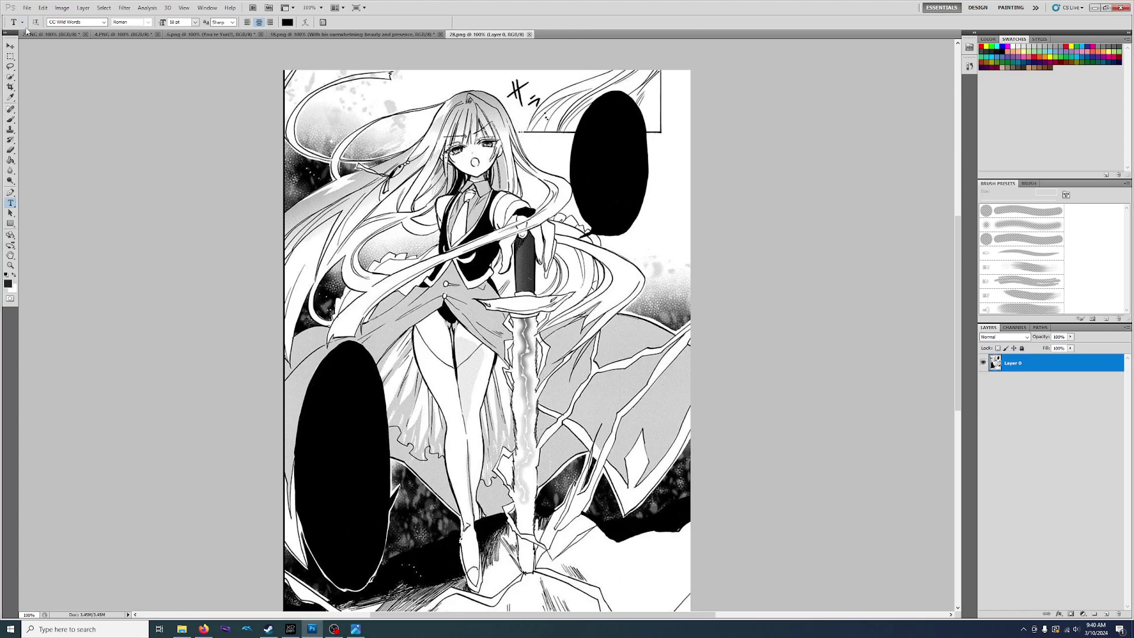
left_click(22, 22)
left_click(55, 62)
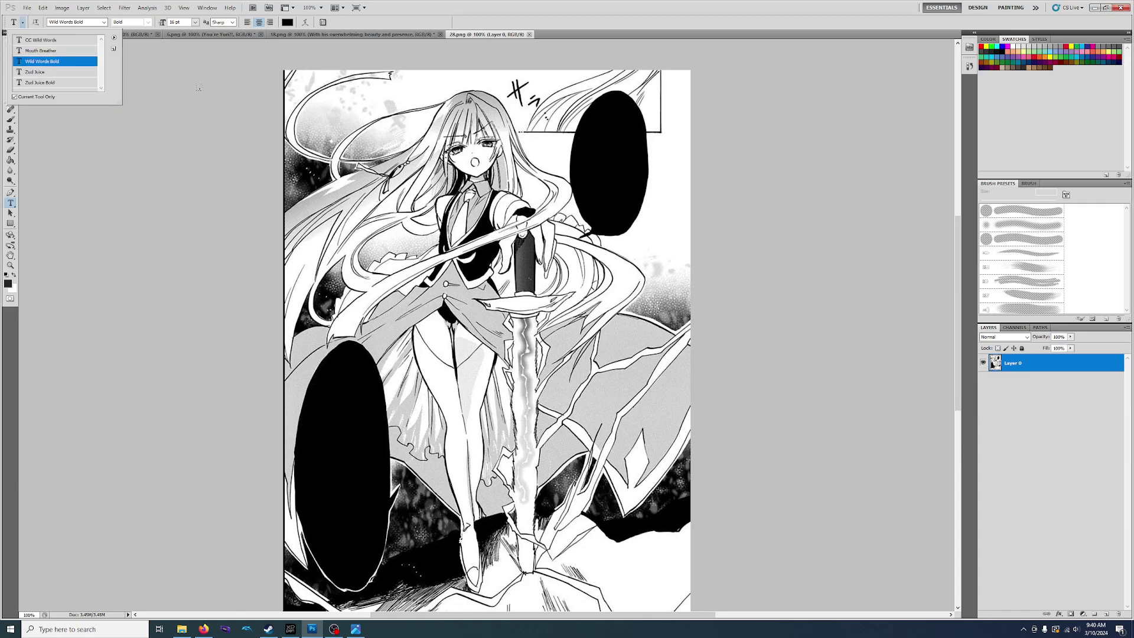
Step: Enter the white three-line dialogue DON'T YOU KNOW, in the upper black speech balloon
left_click(599, 155)
left_click(13, 275)
type("DON'T")
key("Return")
type("YOU")
key("Return")
type("KNOW")
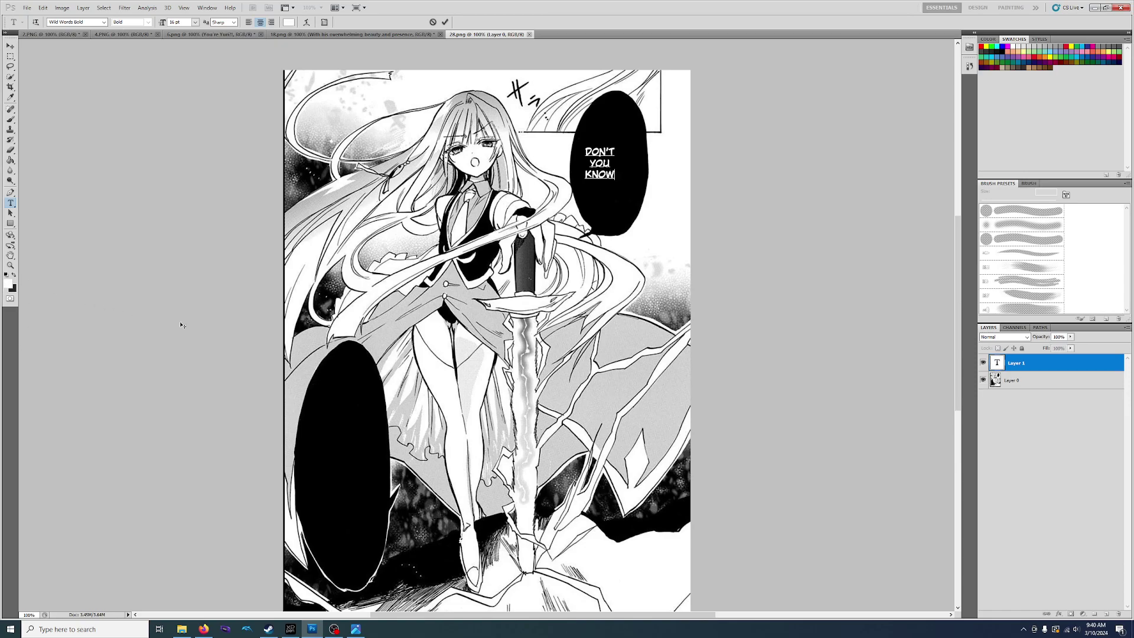
type(",")
Step: Enlarge the DON'T YOU KNOW, text to 30 pt, centre it in the upper balloon, and commit it
key("ctrl+a")
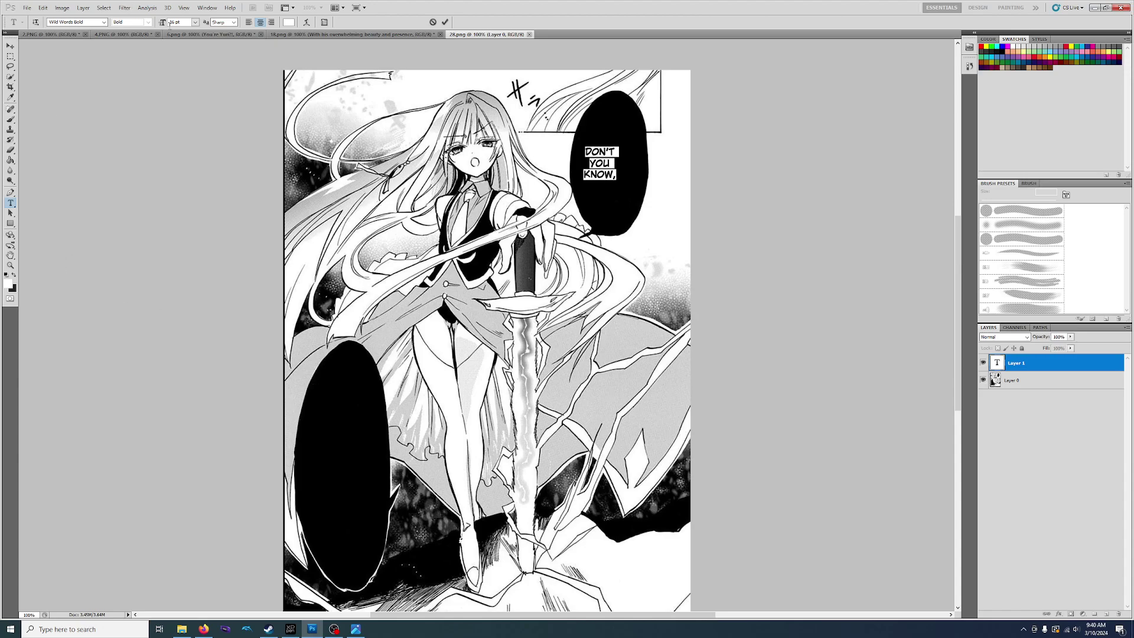
left_click(196, 24)
left_click(183, 138)
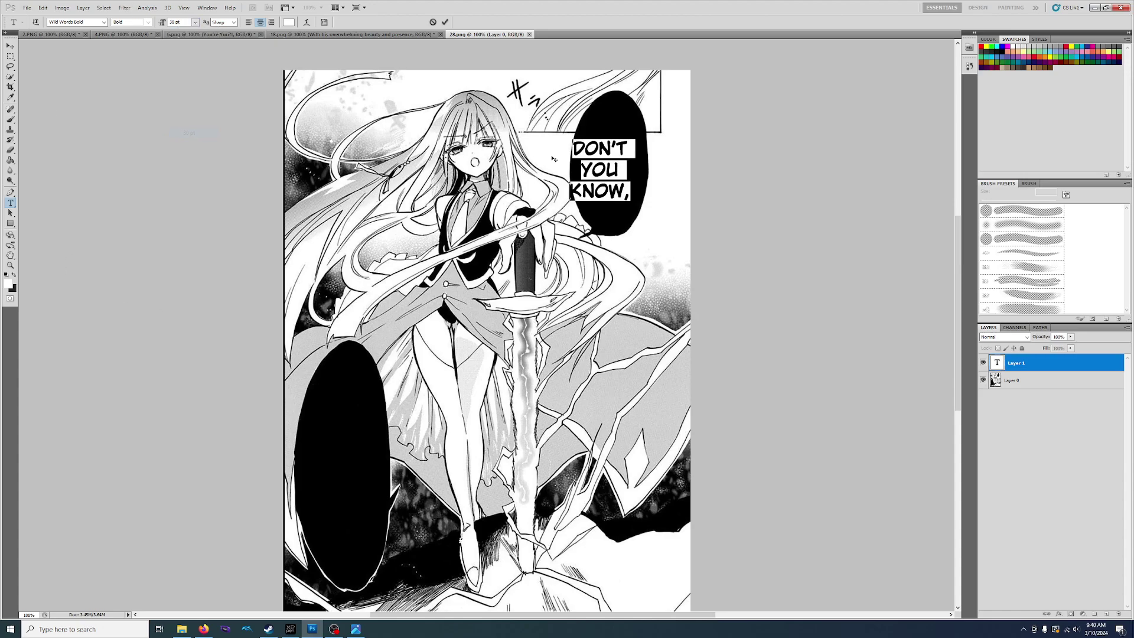
left_click_drag(608, 209, 620, 199)
key("ctrl+Return")
Step: Add the three-line dialogue IT'S RUDE TO STARE. in the lower black balloon, shift it down to the centre, and commit it
left_click(340, 416)
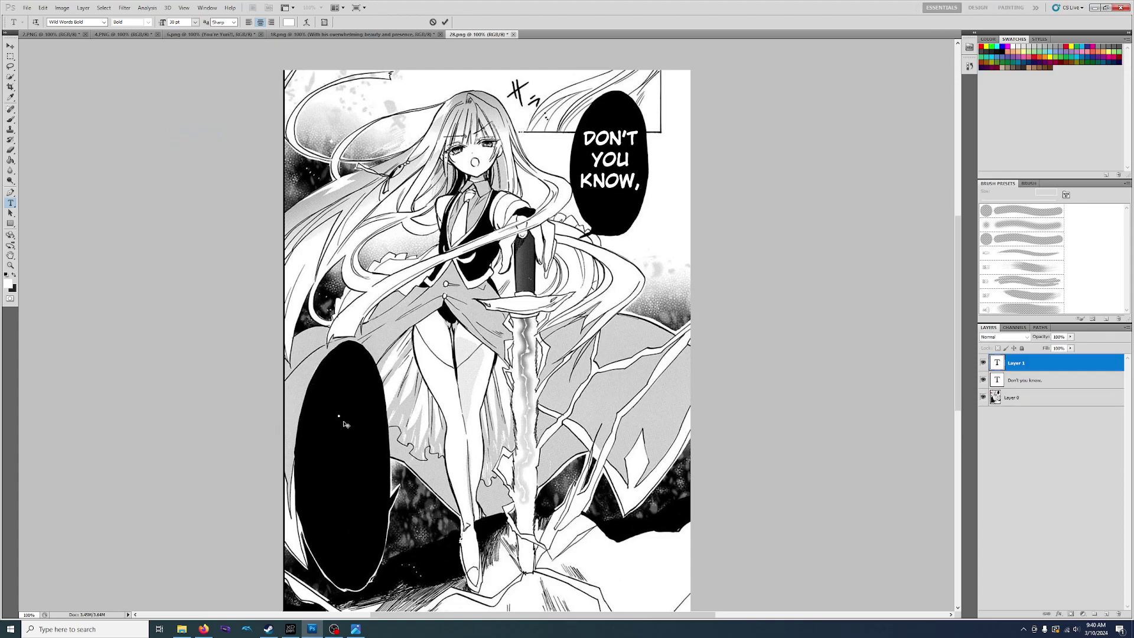
type("IT")
type("rude to")
key("Return")
type("stare.")
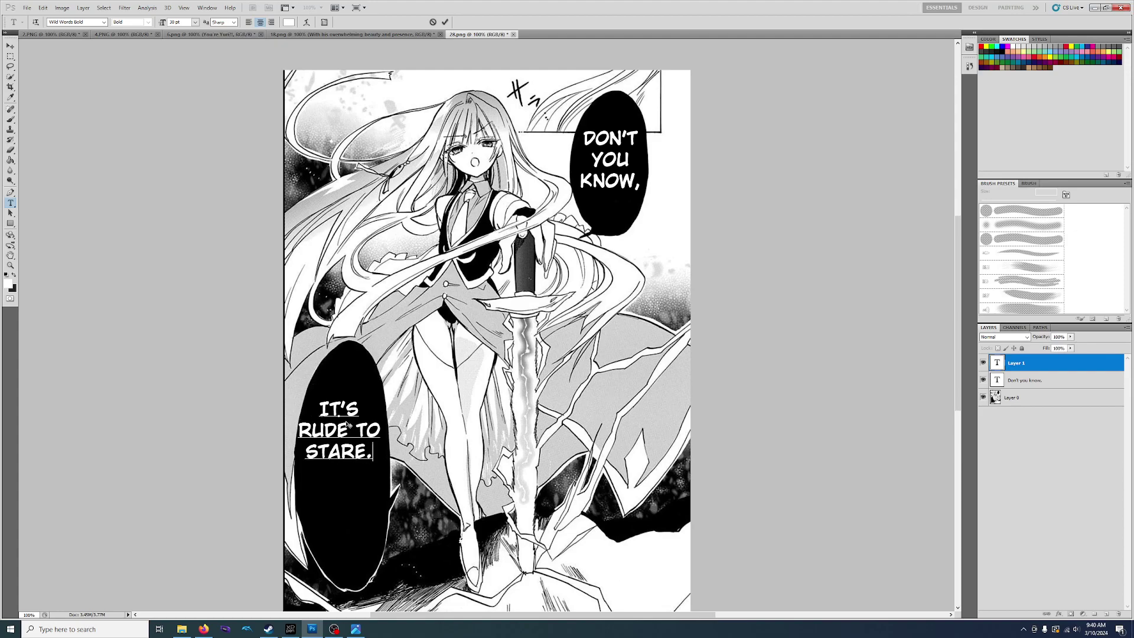
left_click_drag(344, 476, 349, 511)
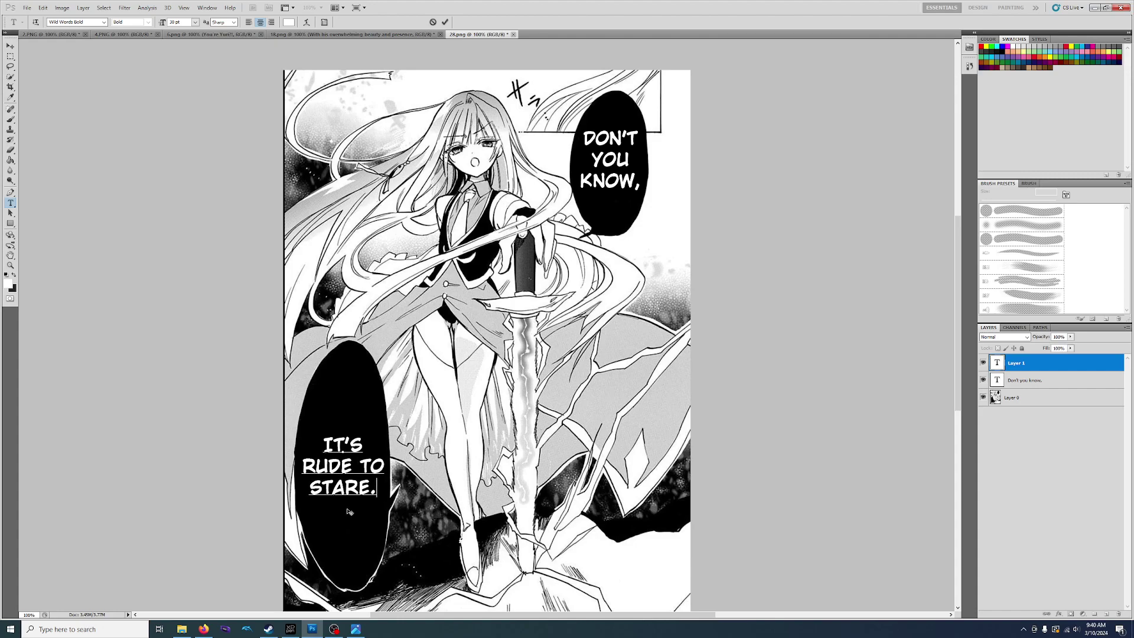
left_click(1028, 448)
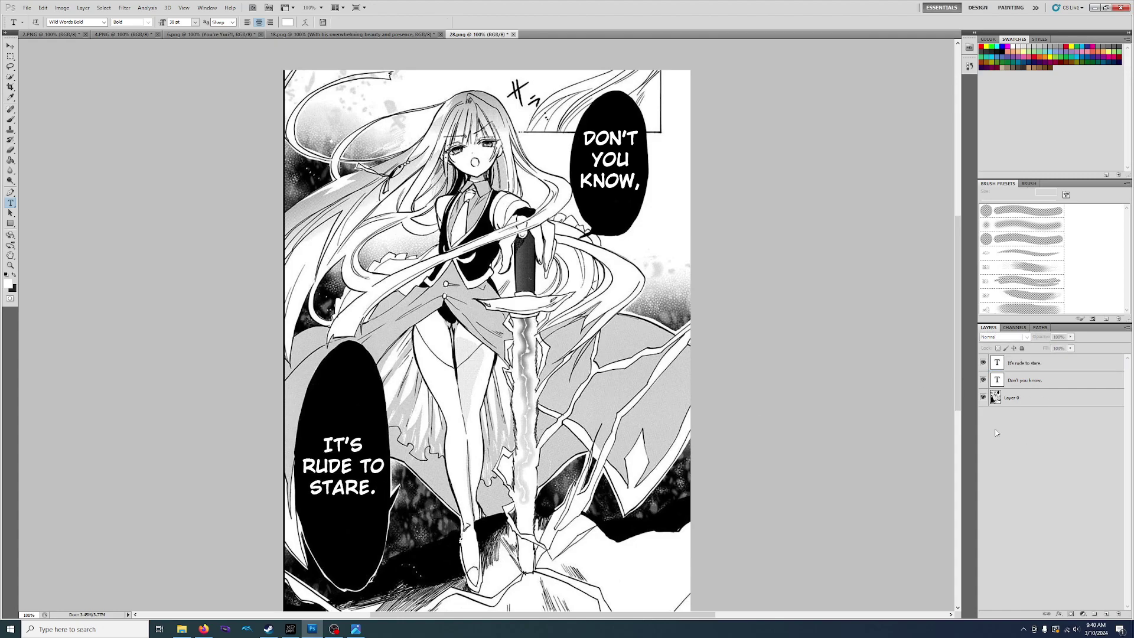
Step: Save the sword-wielding girl page as 28.png in the V2 folder, using PNG format without interlacing
key("ctrl+shift+s")
left_click(543, 287)
left_click(545, 381)
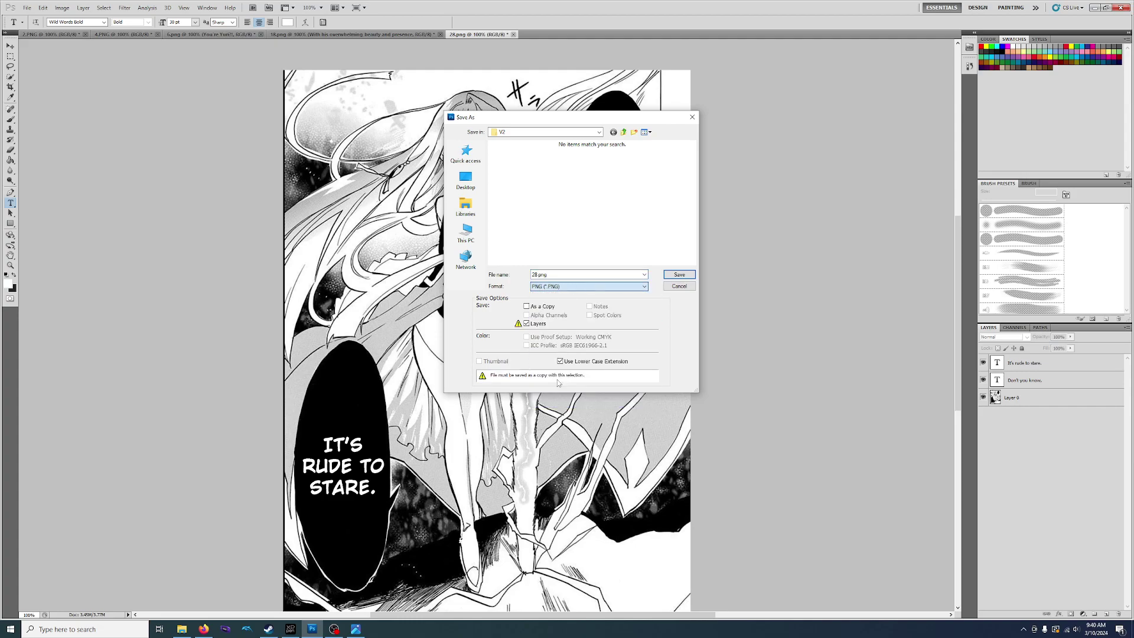
left_click(679, 274)
left_click(552, 231)
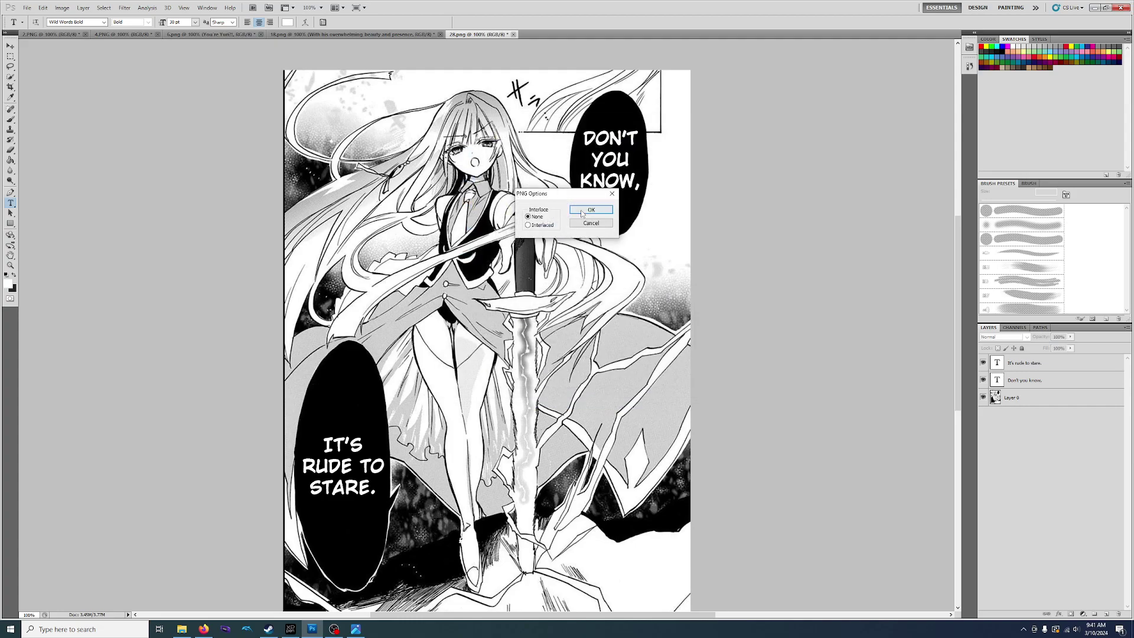
left_click(590, 214)
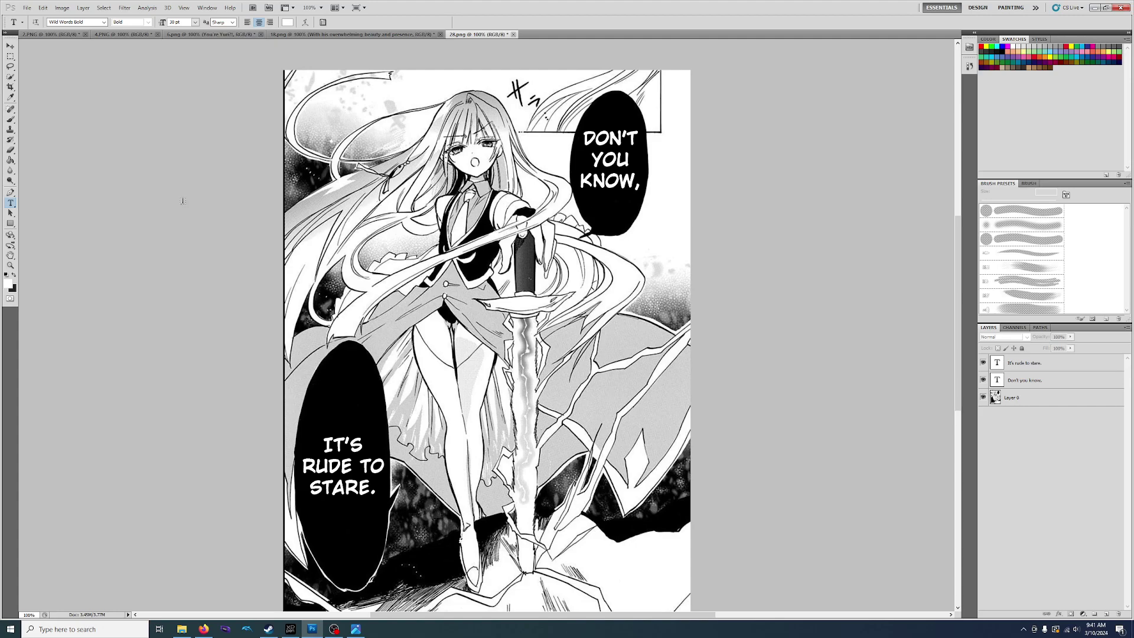
Step: Switch to the Photos viewer and snap the window showing the typeset 2.PNG to the left half of the screen
key("alt+Tab")
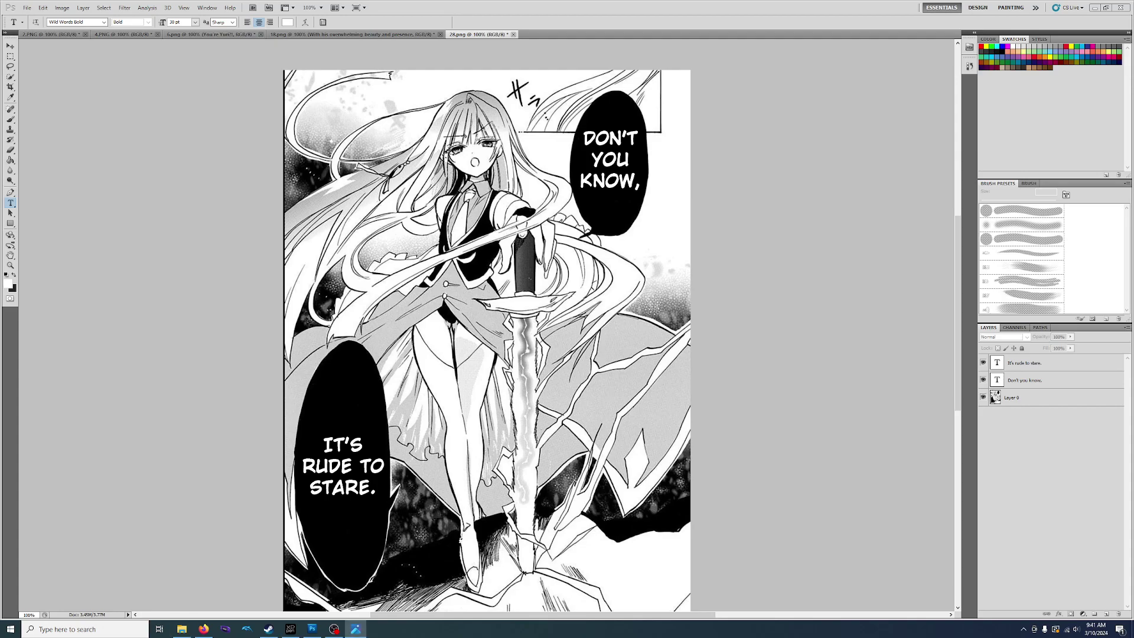
left_click_drag(407, 169, 2, 191)
left_click(354, 4)
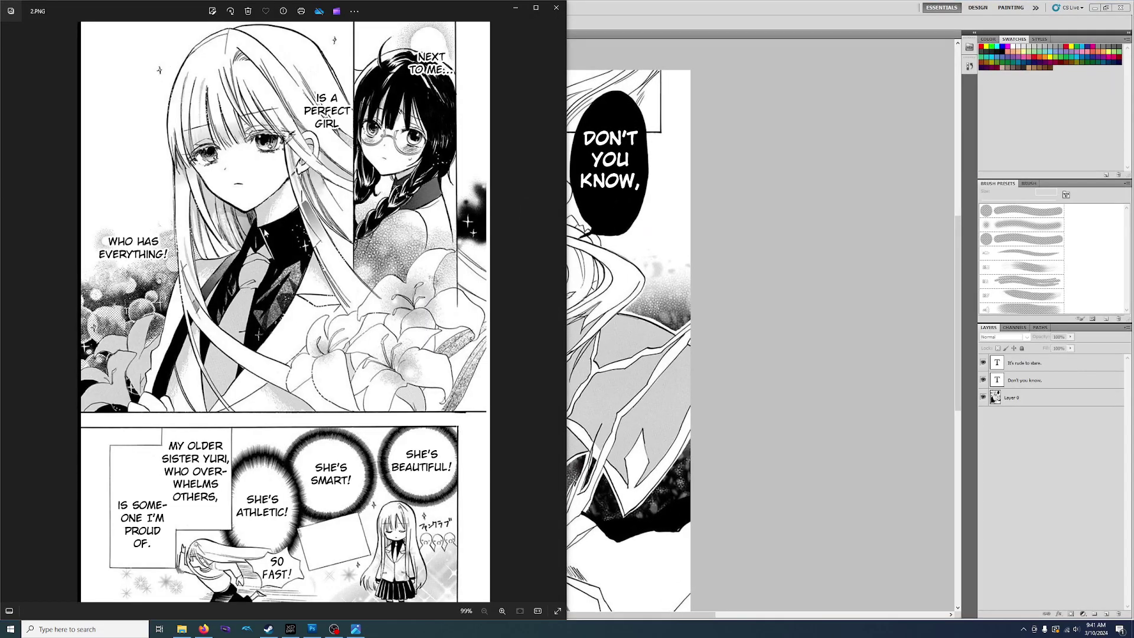
Step: Minimize Photoshop and close the device connection window behind it to clear the other half of the screen
left_click(1106, 7)
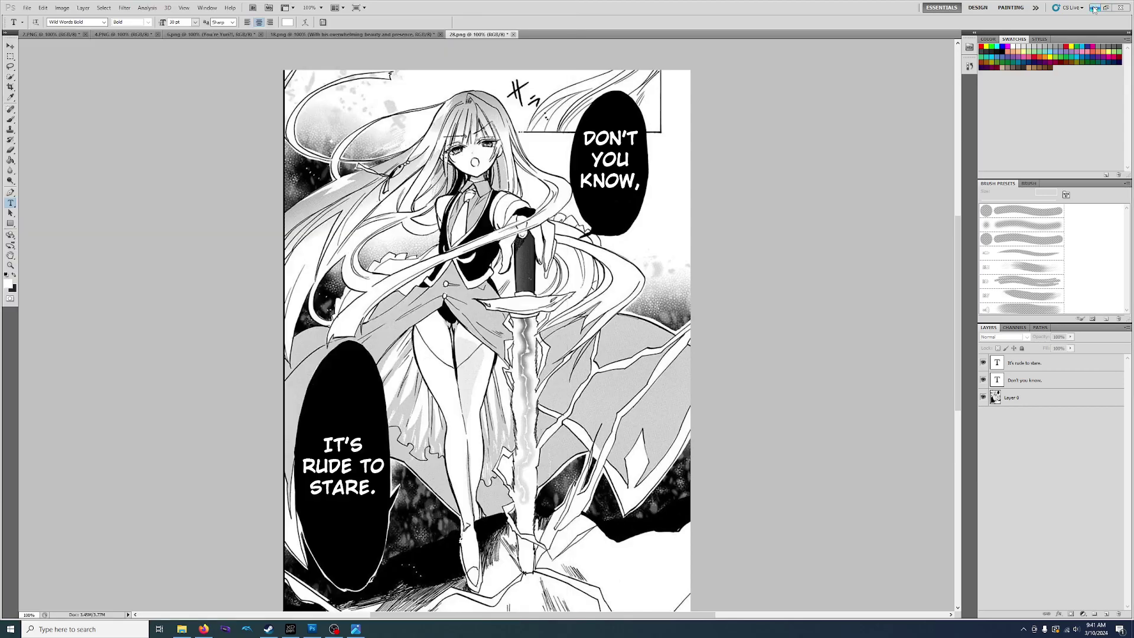
left_click(1094, 8)
left_click(1093, 9)
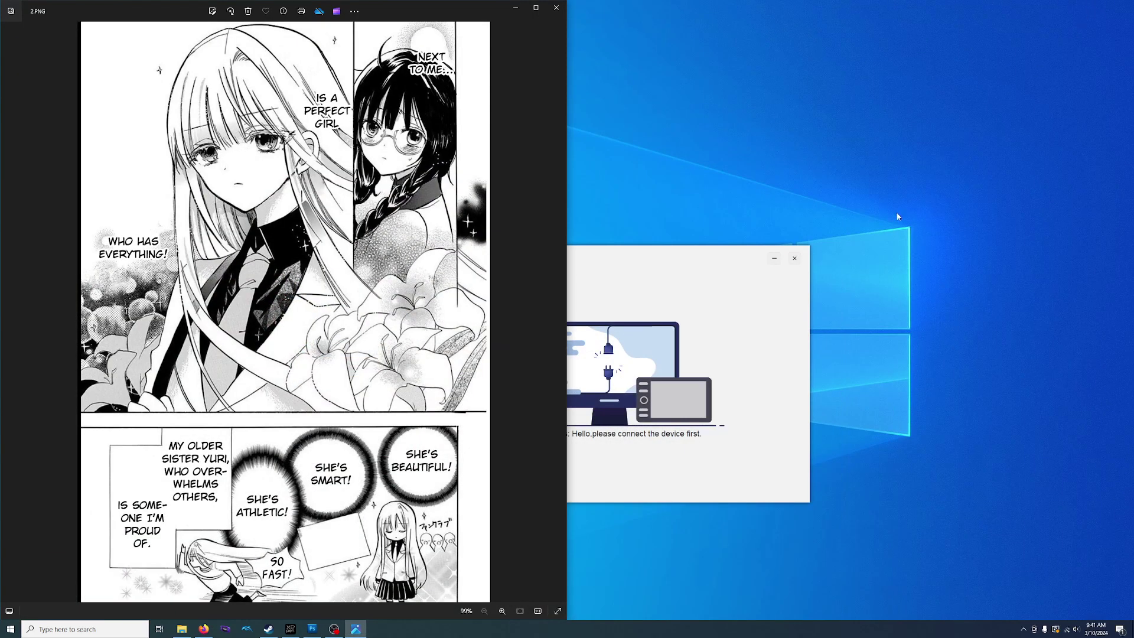
left_click(795, 279)
left_click(795, 258)
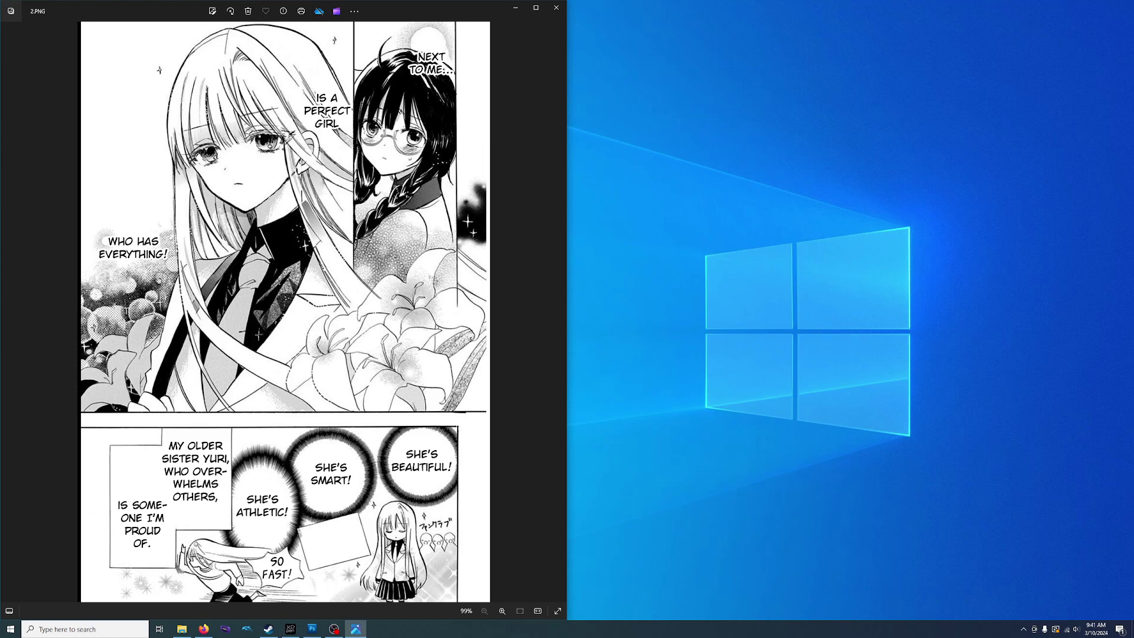
Step: Open the draft page 2 - Copy.PNG and snap its window to the right half of the screen beside 2.PNG
left_click(182, 628)
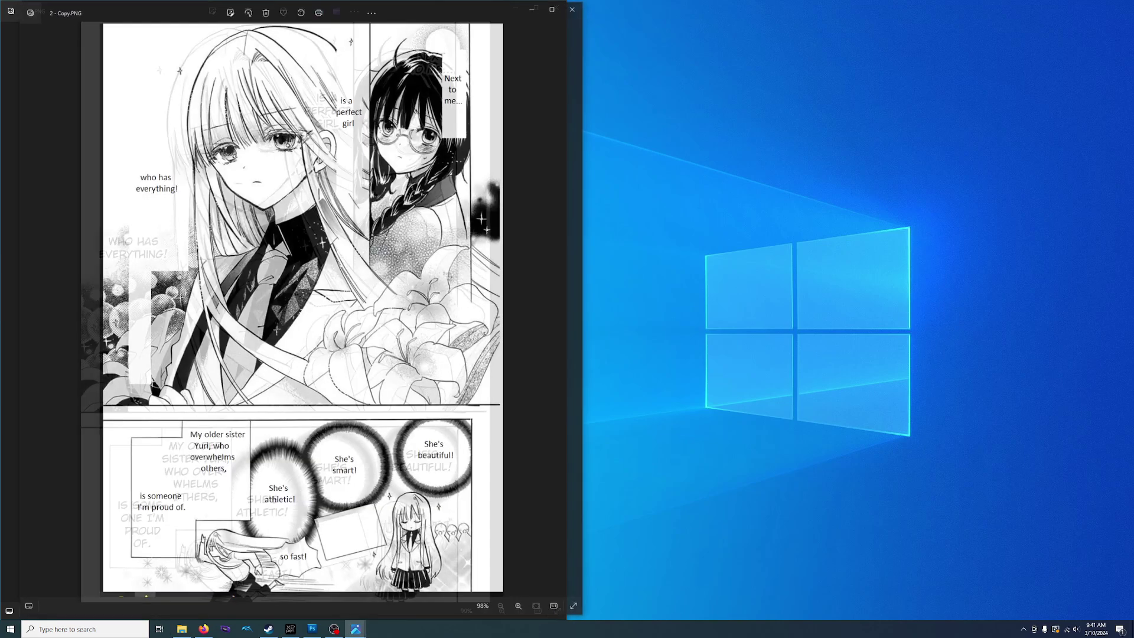
key("super+Right")
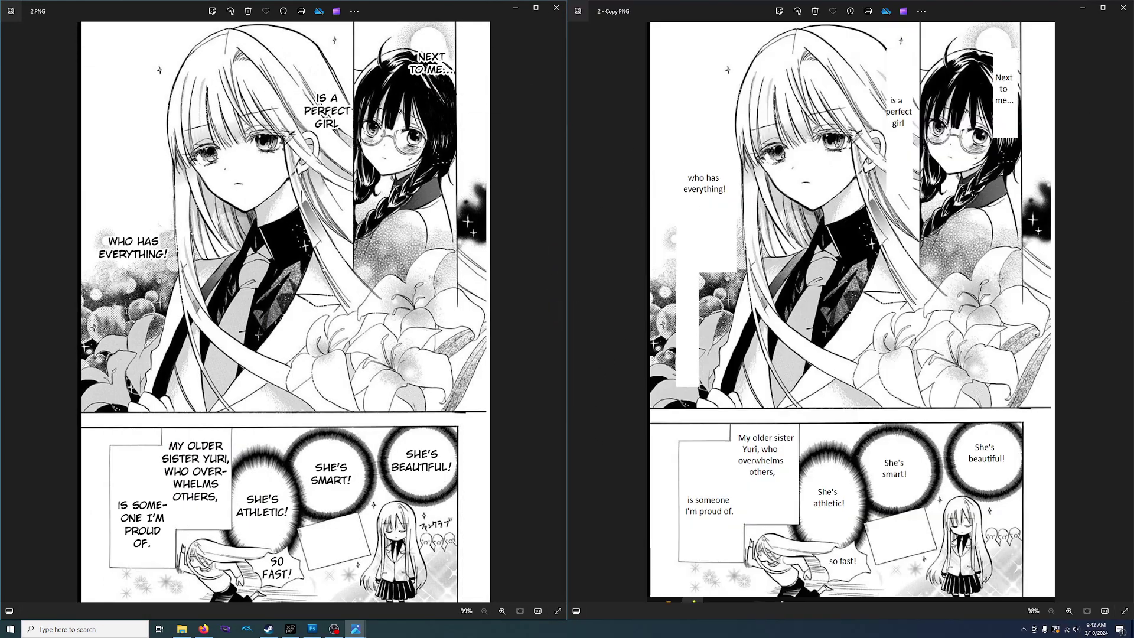
Step: Compare the NEXT TO ME... and IS A PERFECT GIRL captions and the surrounding artwork on the typeset and draft pages
scroll(849, 225, "up", 3)
left_click_drag(850, 229, 975, 409)
scroll(384, 127, "up", 3)
left_click_drag(353, 356, 367, 479)
left_click_drag(1123, 320, 848, 365)
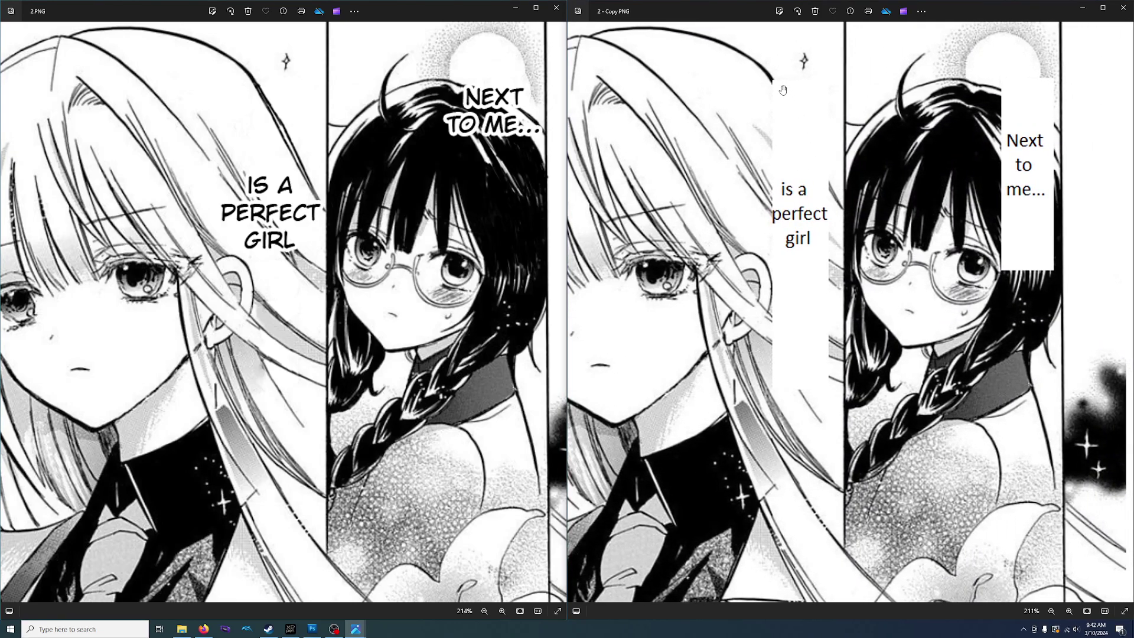
scroll(782, 90, "down", 5)
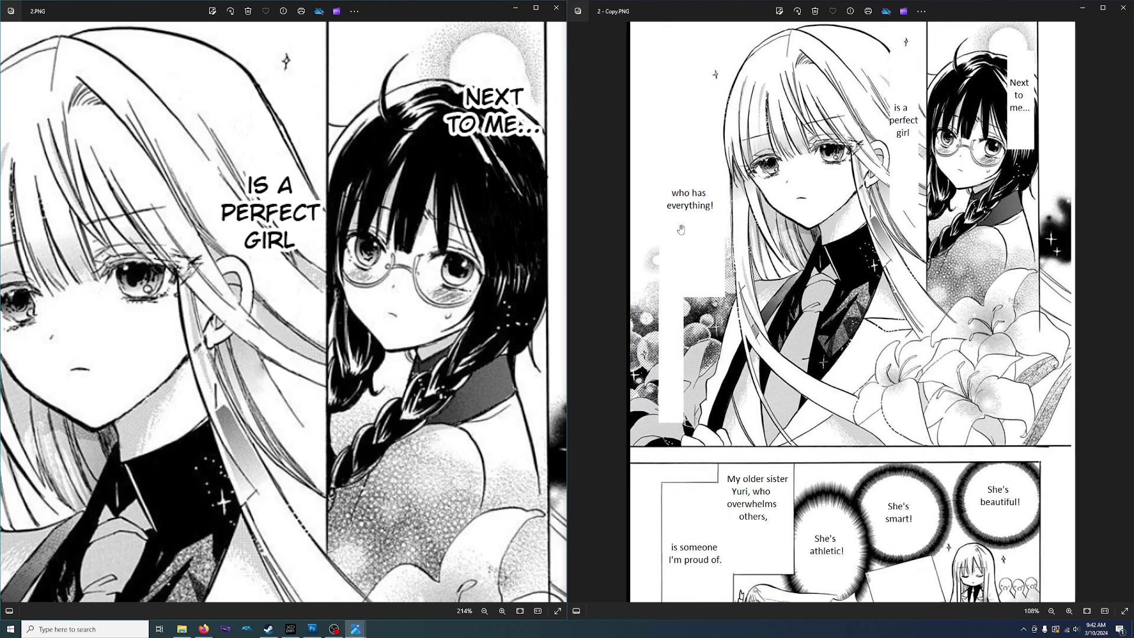
scroll(851, 217, "up", 5)
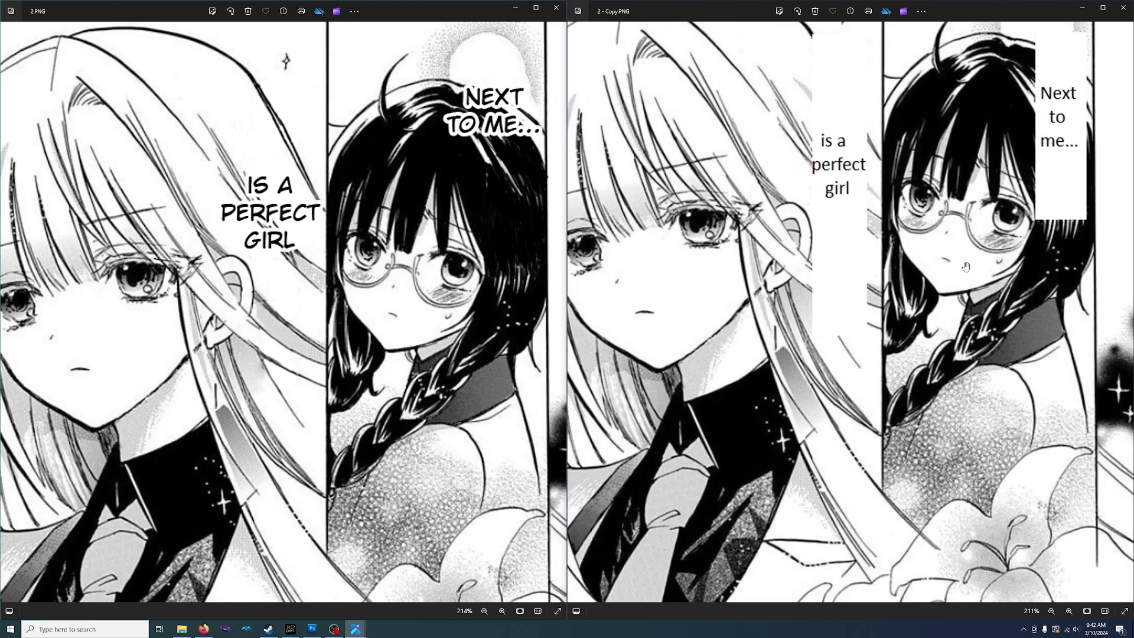
left_click_drag(965, 267, 859, 334)
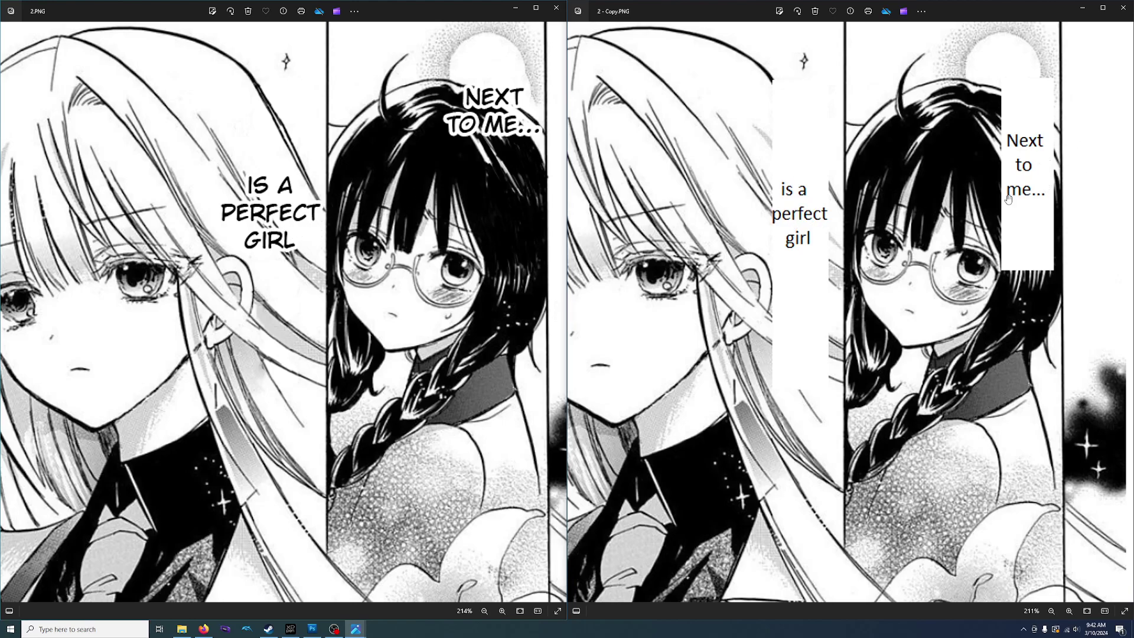
scroll(846, 208, "up", 2)
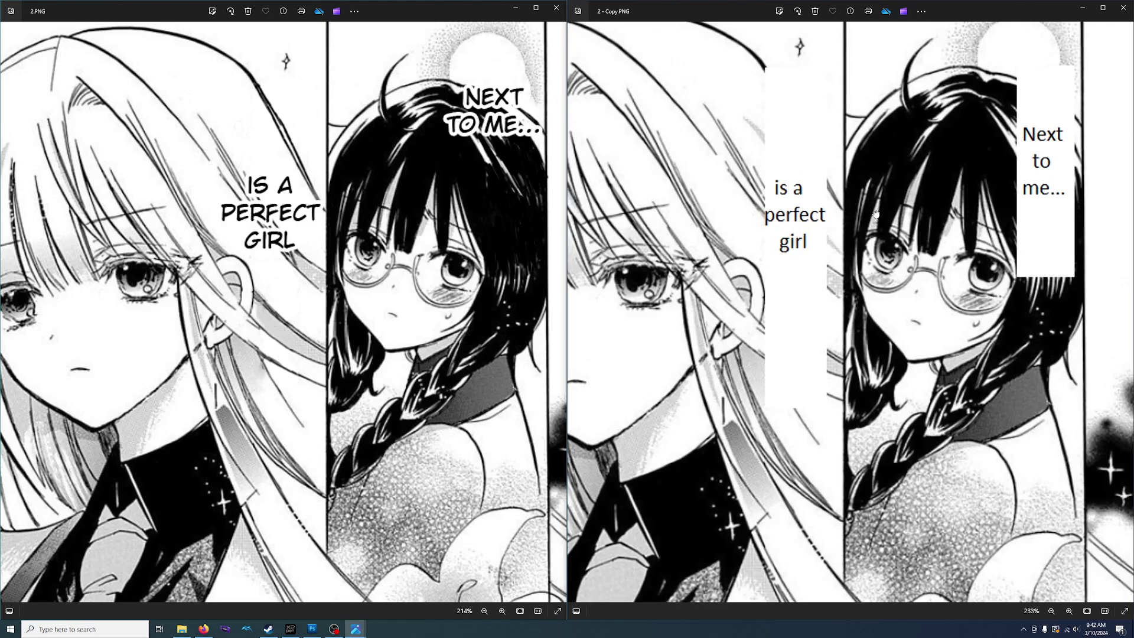
Step: Compare the WHO HAS EVERYTHING! caption and the artwork around it on the typeset and draft pages
left_click_drag(393, 223, 467, 284)
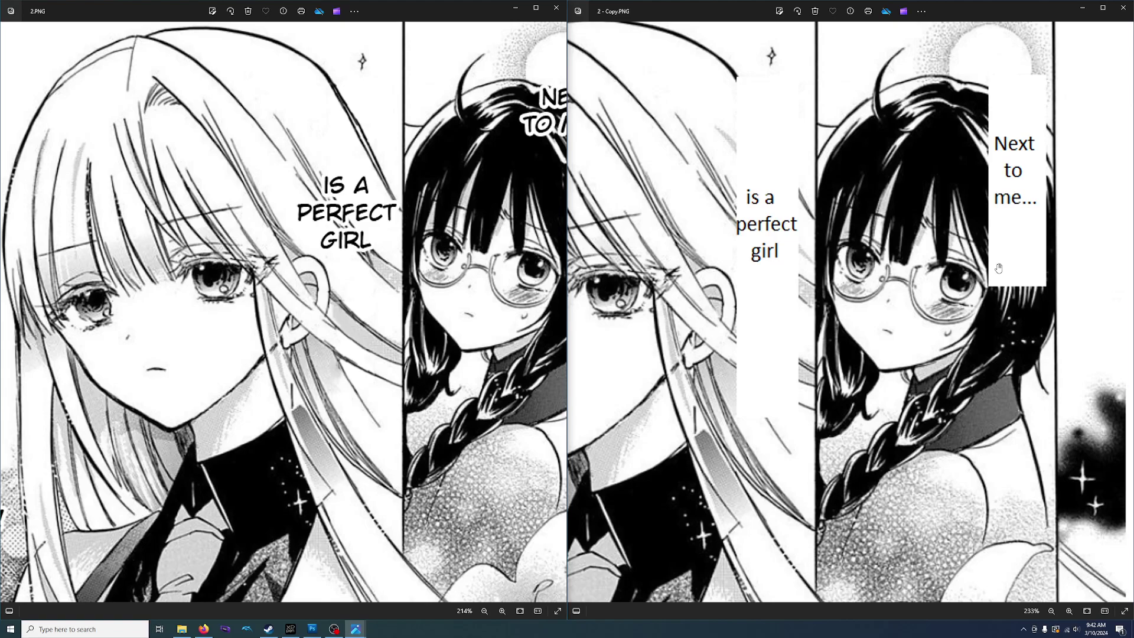
left_click_drag(211, 332, 406, 310)
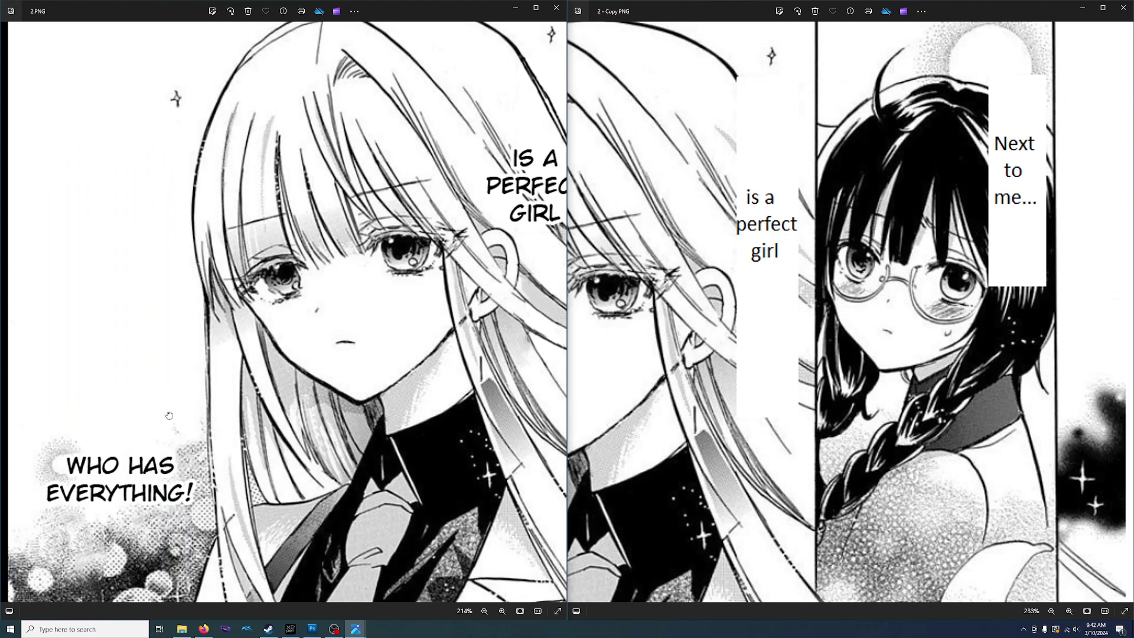
left_click_drag(166, 417, 167, 309)
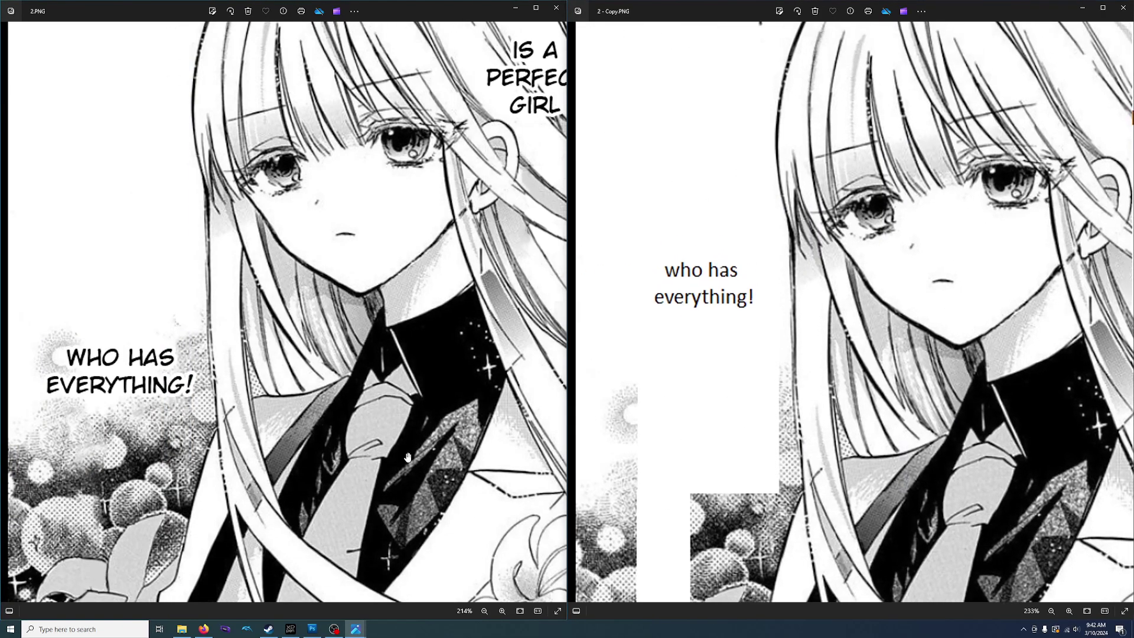
left_click_drag(434, 454, 434, 403)
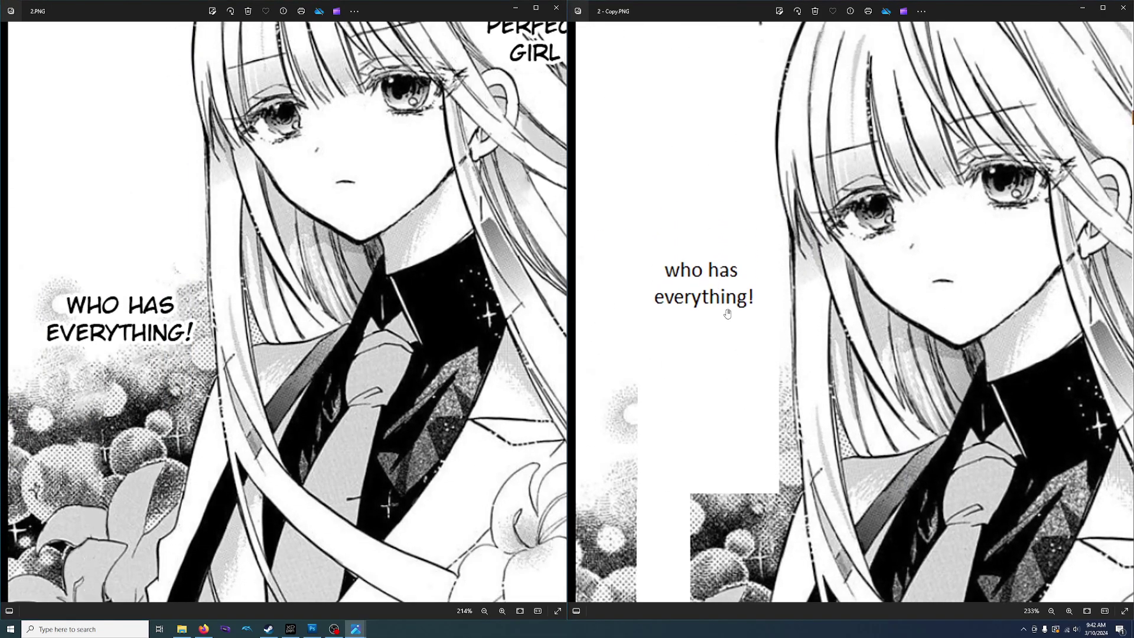
Step: Compare the sister Yuri caption and the athletic, smart and so-fast bubbles in the lower panel of the typeset and draft page 2
scroll(728, 314, "down", 5)
scroll(378, 447, "down", 5)
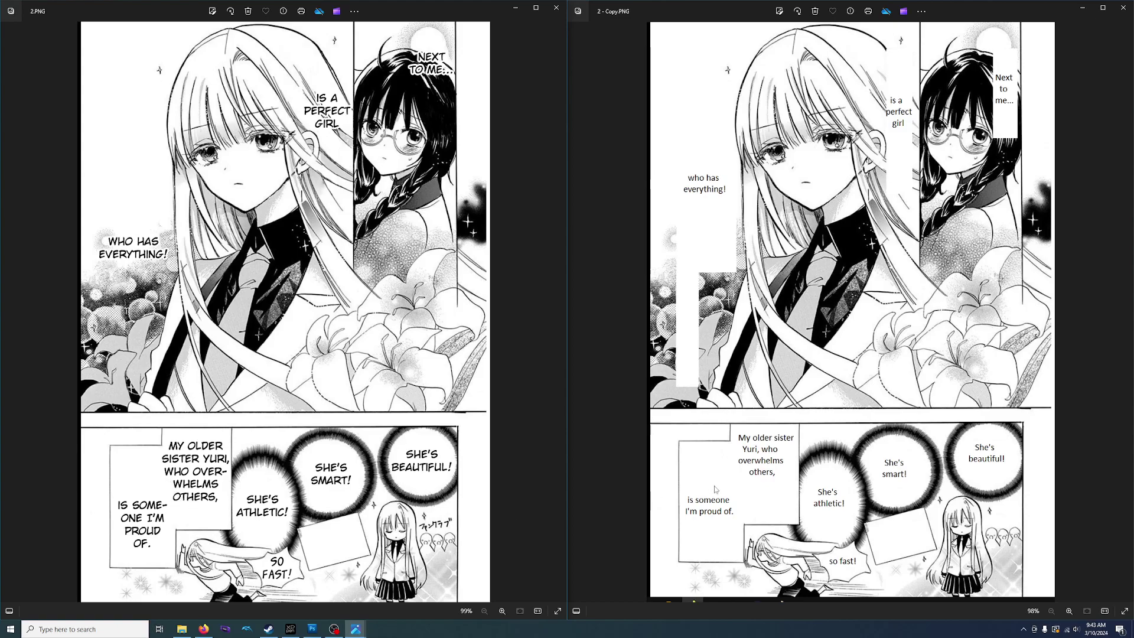
scroll(783, 476, "up", 1)
scroll(782, 472, "up", 5)
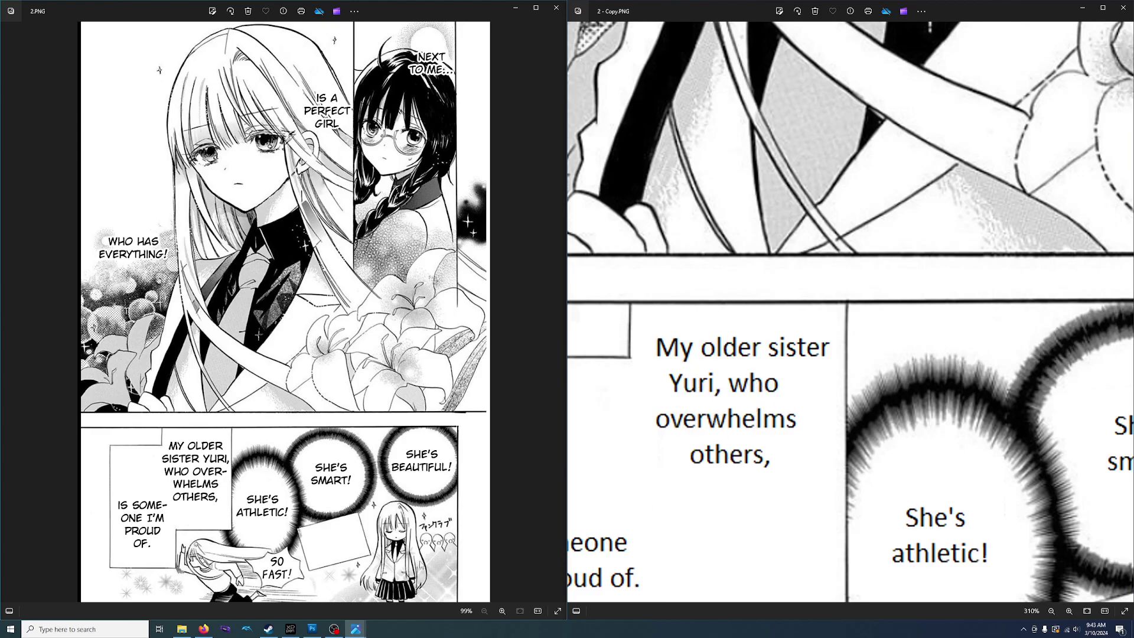
scroll(213, 534, "up", 5)
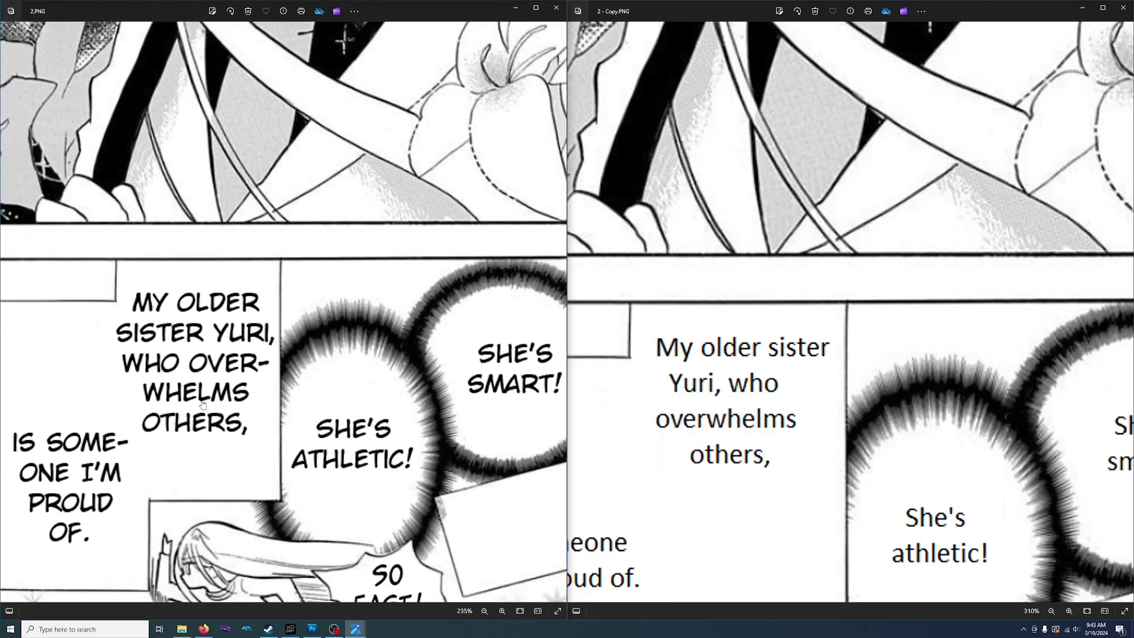
scroll(407, 507, "down", 2)
scroll(796, 442, "down", 3)
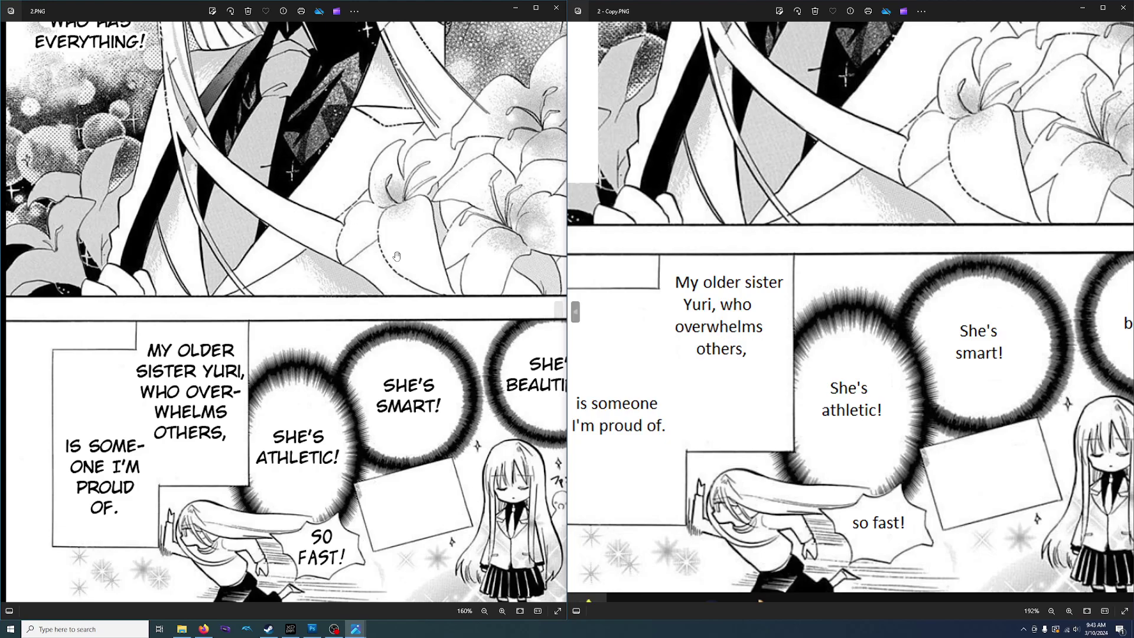
scroll(417, 239, "down", 3)
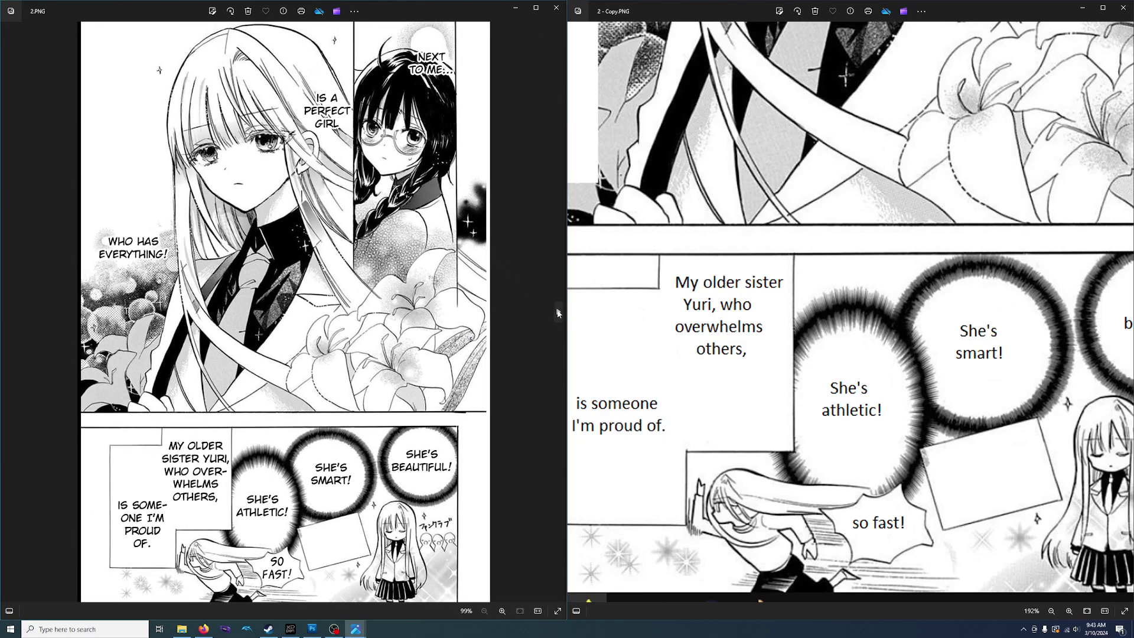
Step: Advance both viewer windows to page 4, with 4.PNG beside its draft 4 - Copy.PNG
left_click(559, 314)
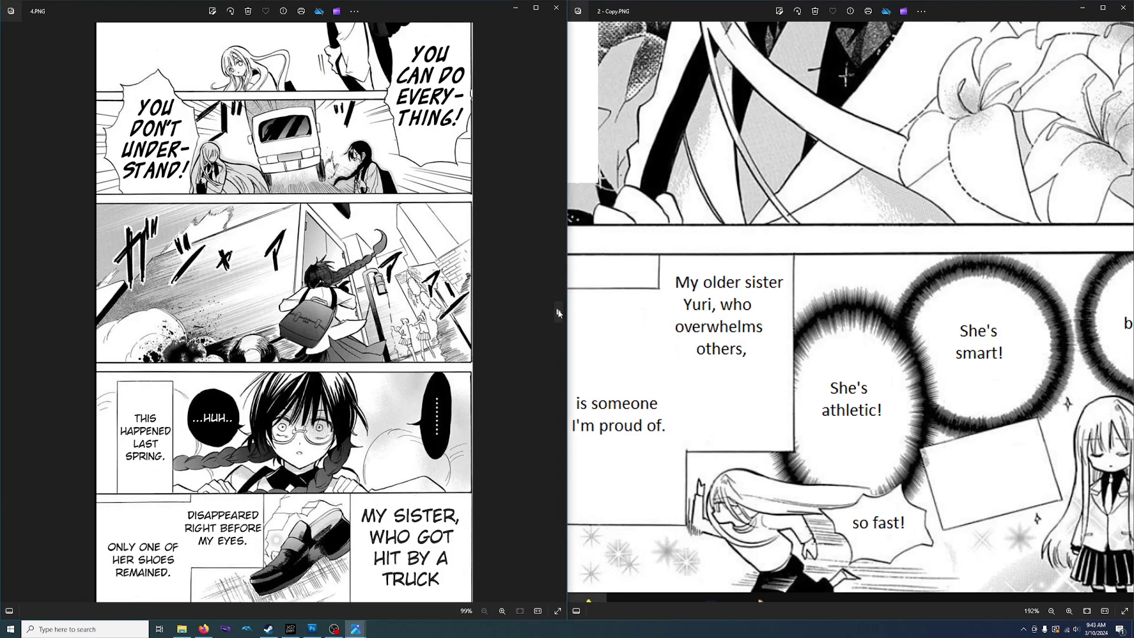
scroll(1125, 313, "down", 3)
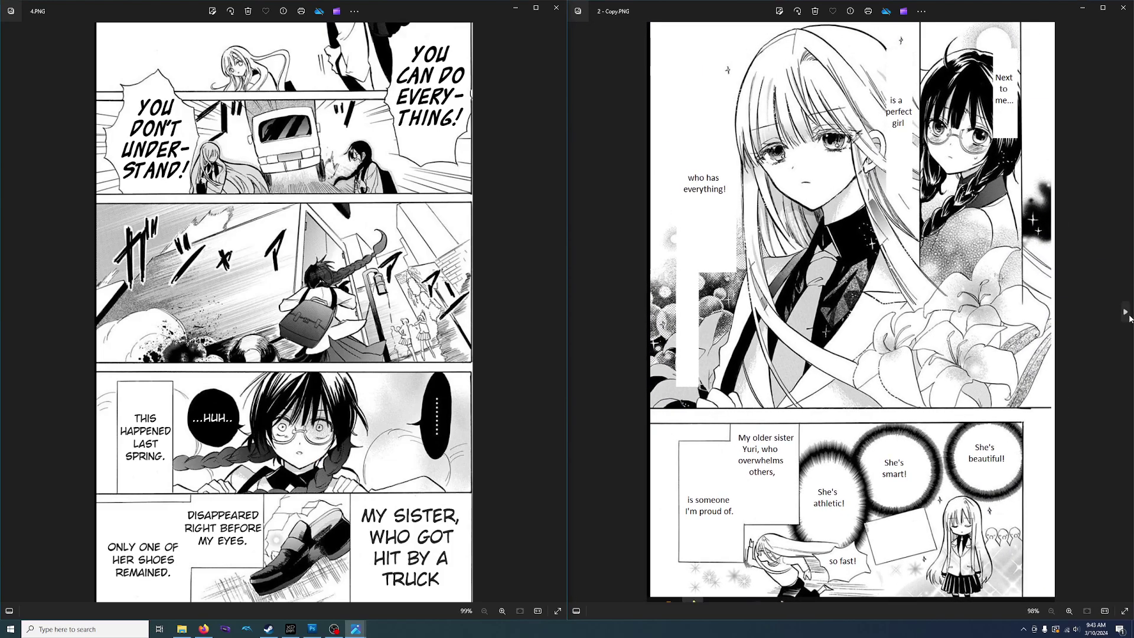
left_click(1127, 315)
left_click(1127, 315)
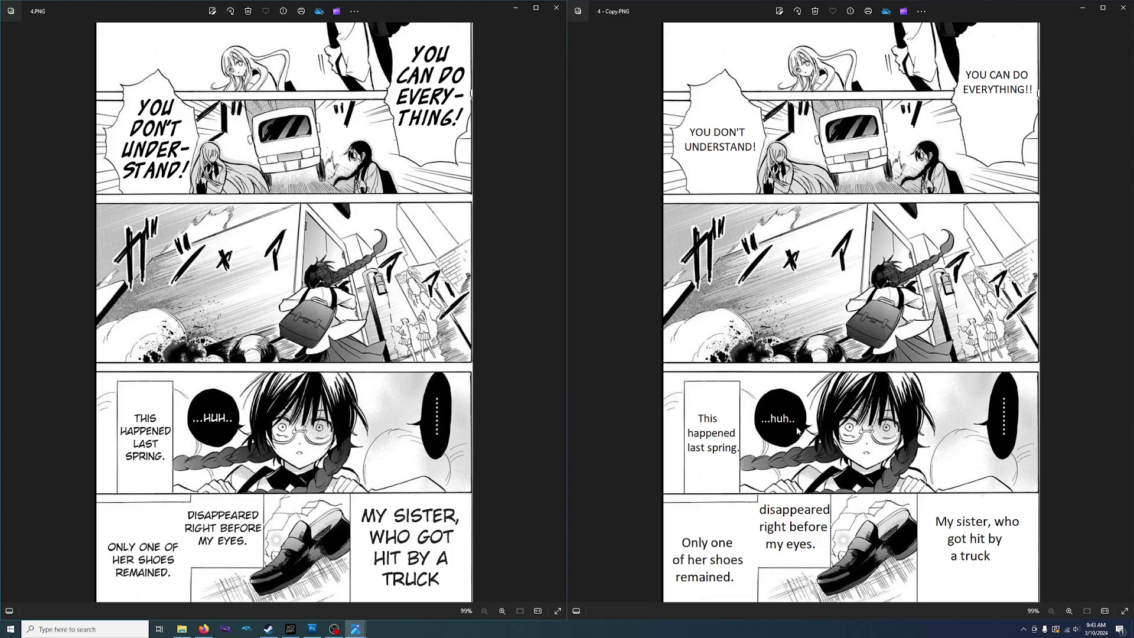
Step: Go back to page 2 in both viewer windows
left_click(577, 311)
left_click(577, 312)
left_click(577, 312)
left_click(1125, 312)
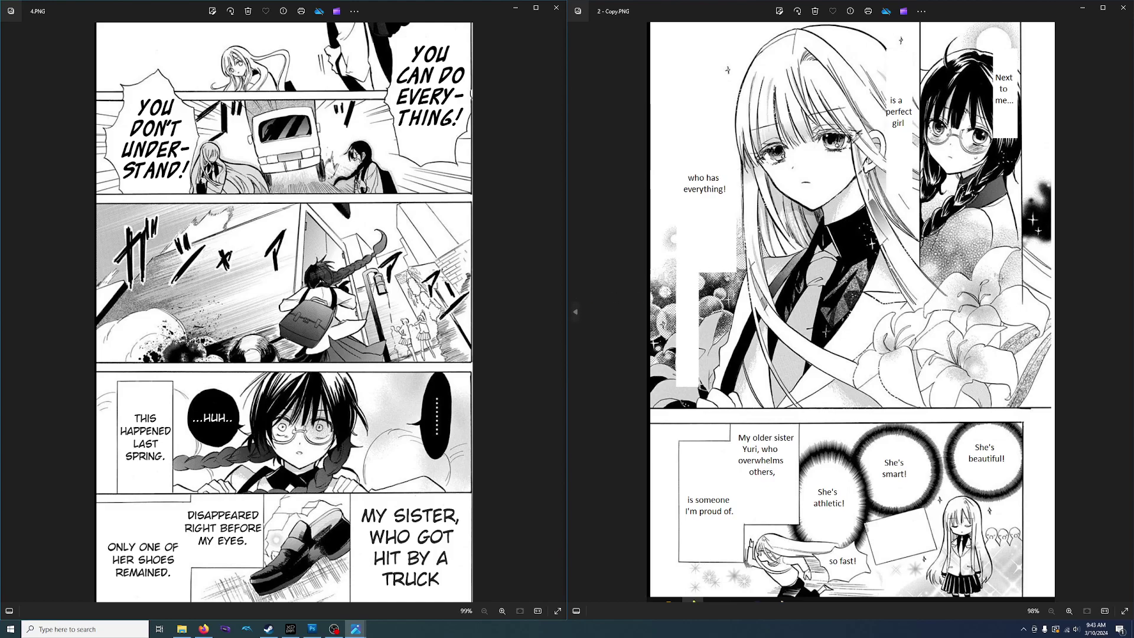
left_click(8, 318)
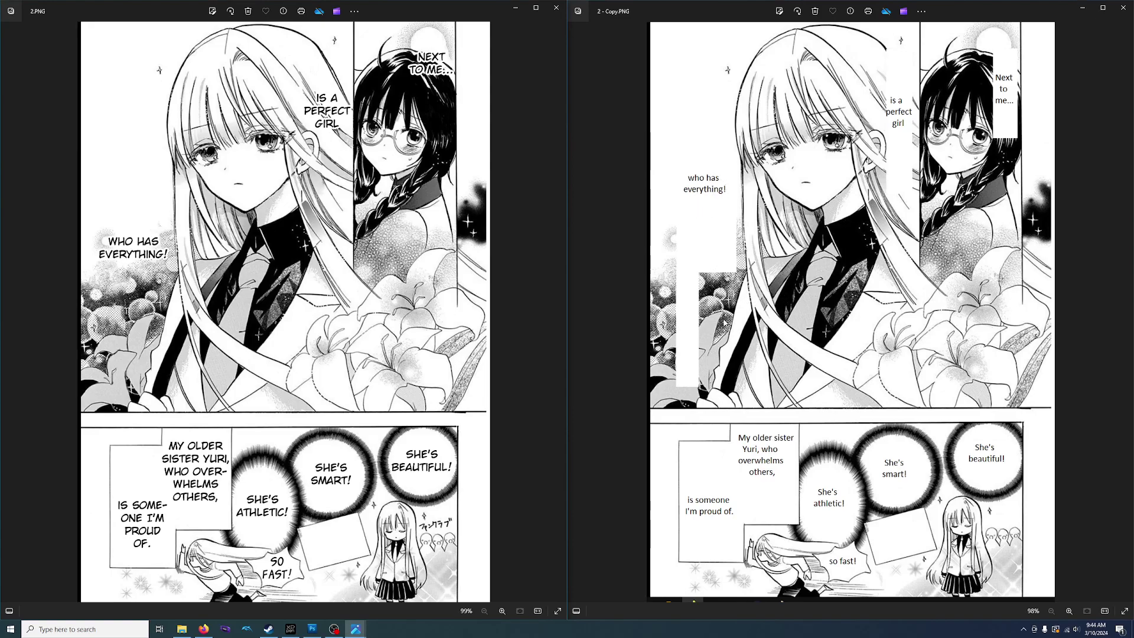
Step: Show the typeset 4.PNG side by side with the draft 4 - Copy.PNG again
left_click(558, 314)
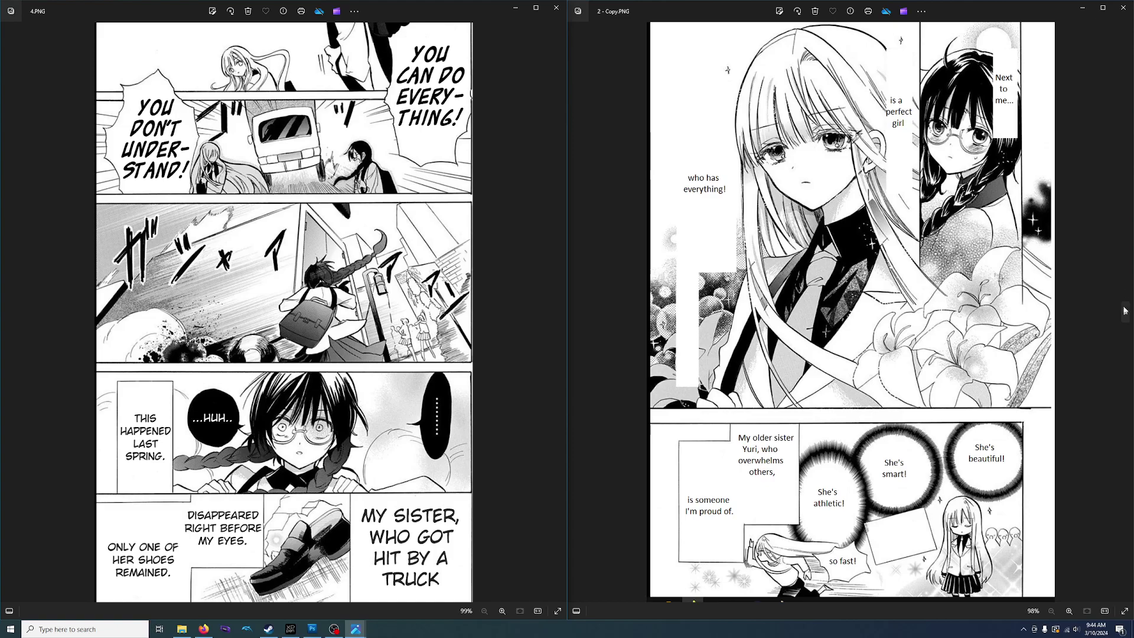
left_click(1122, 316)
left_click(1122, 318)
left_click(1120, 320)
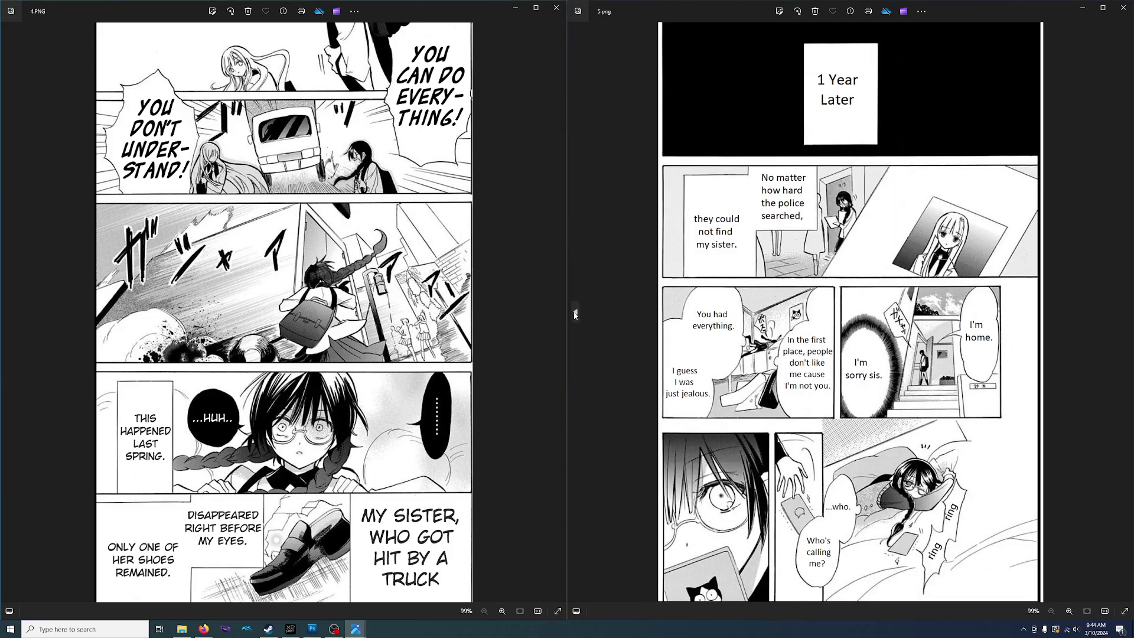
left_click(576, 313)
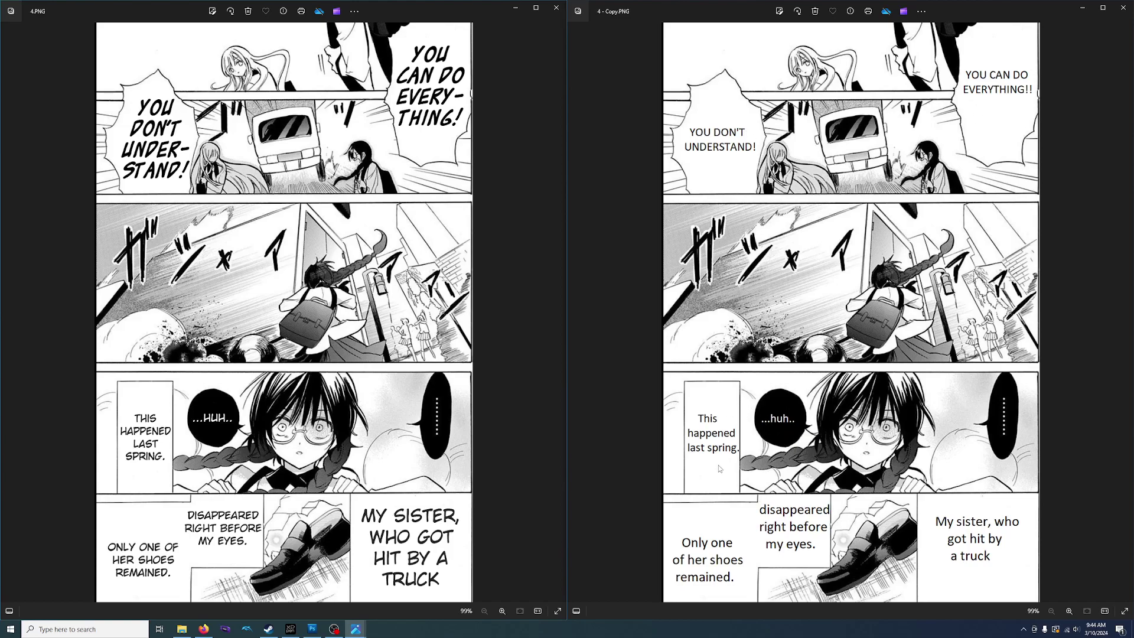
Step: Examine the "This happened last spring." and "Only one of her shoes remained." captions up close on the draft page 4
scroll(739, 466, "up", 4)
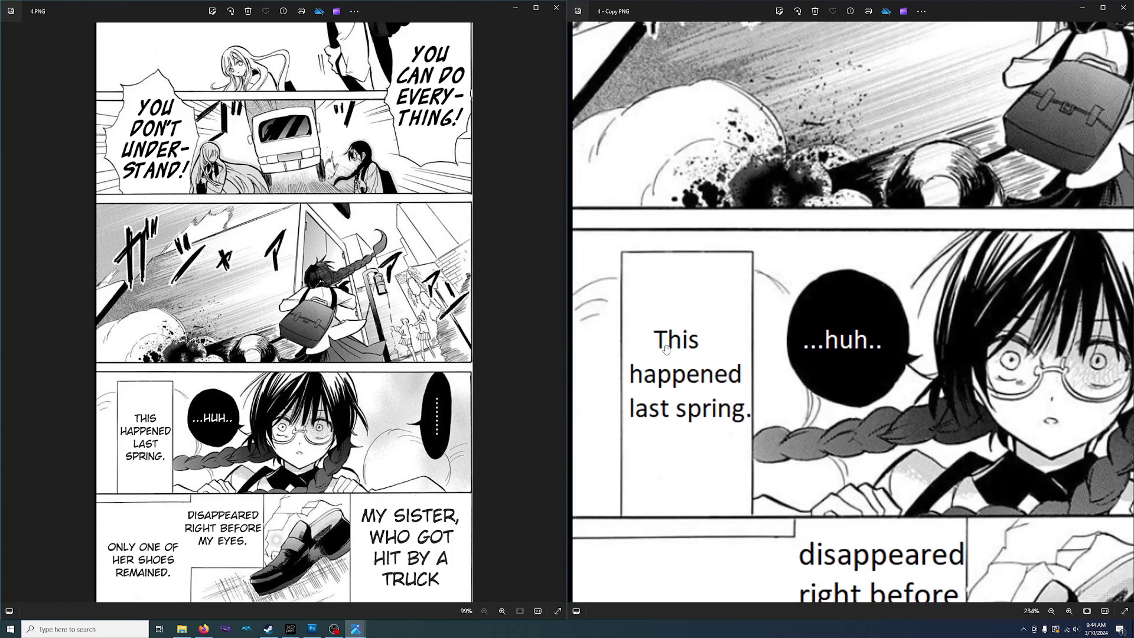
left_click_drag(747, 428, 702, 238)
left_click_drag(711, 400, 814, 399)
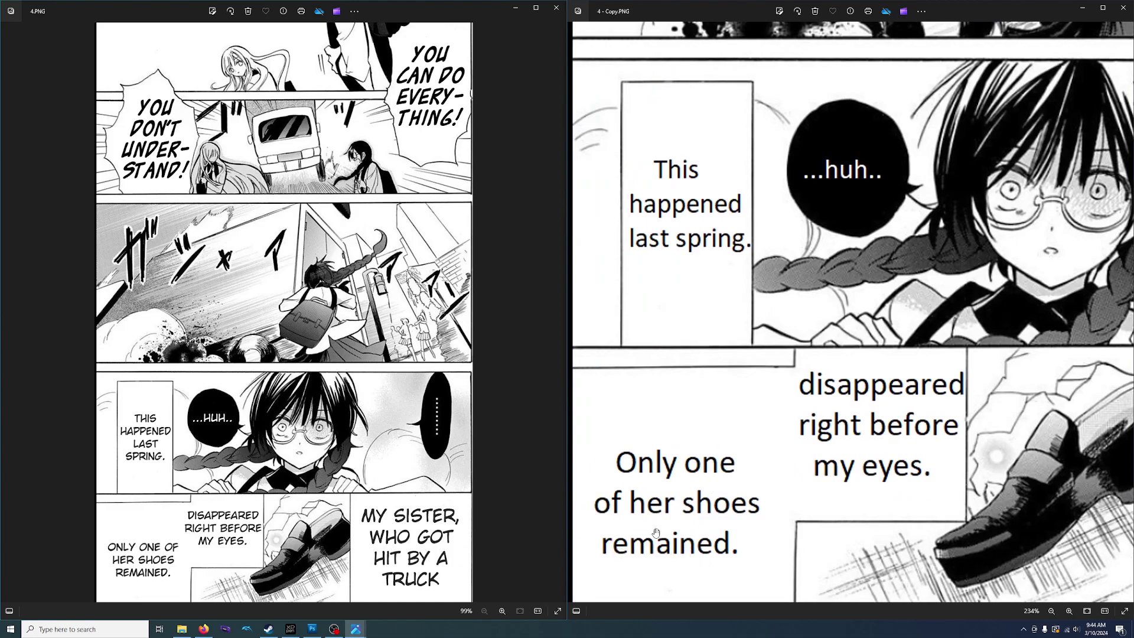
scroll(683, 522, "down", 5)
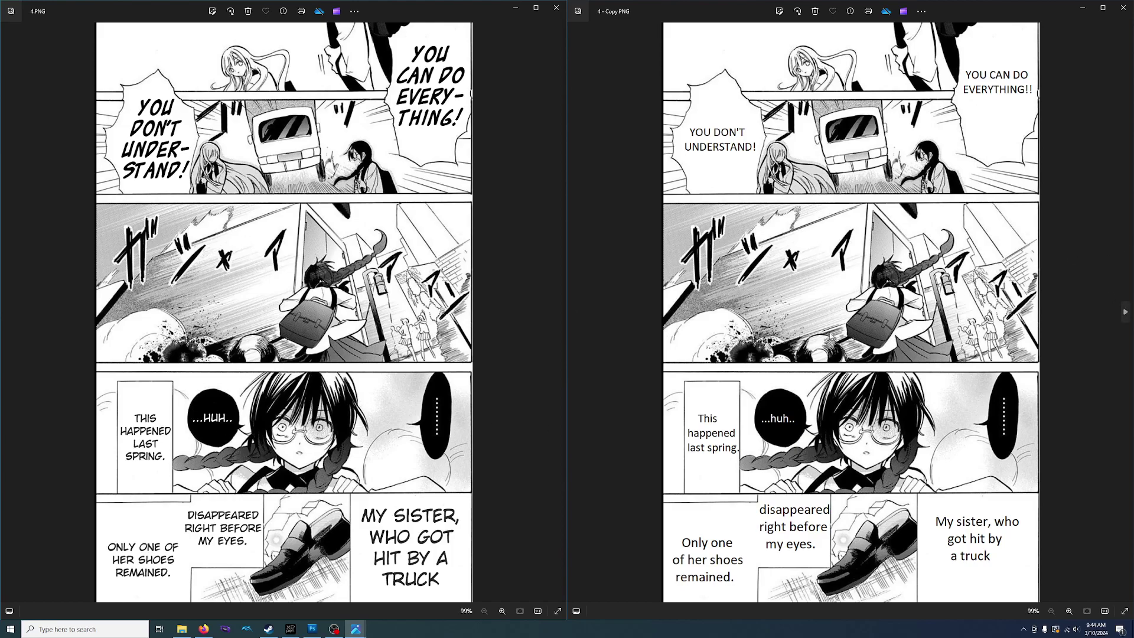
Step: Bring up 6.png in both windows and compare the lettering and shading on the phone screen in the top panel
left_click(557, 312)
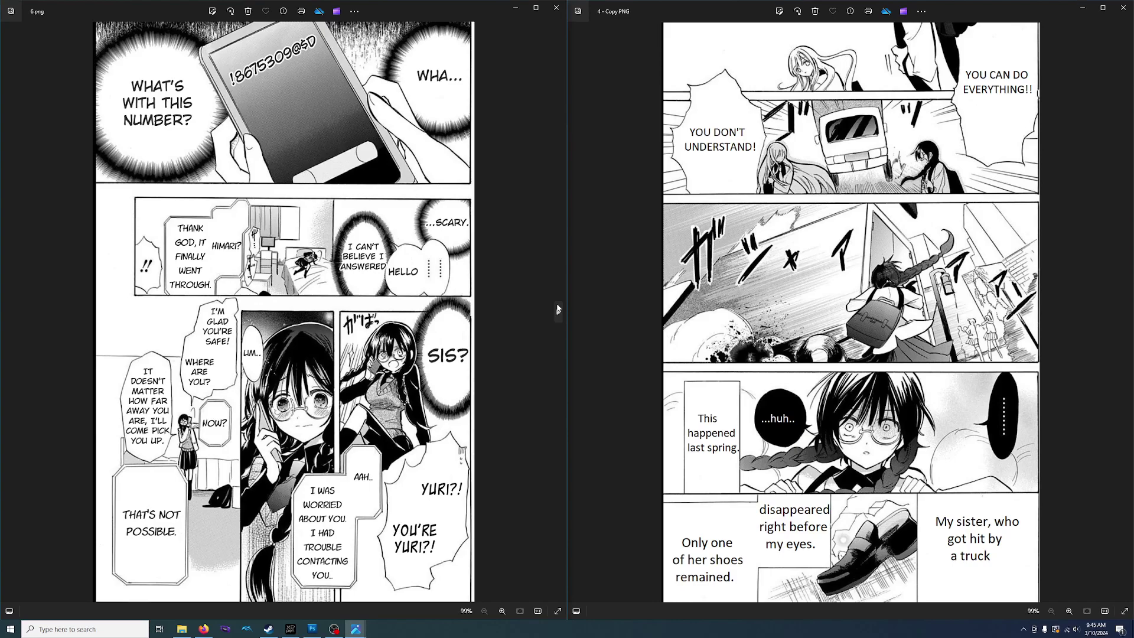
left_click(1125, 313)
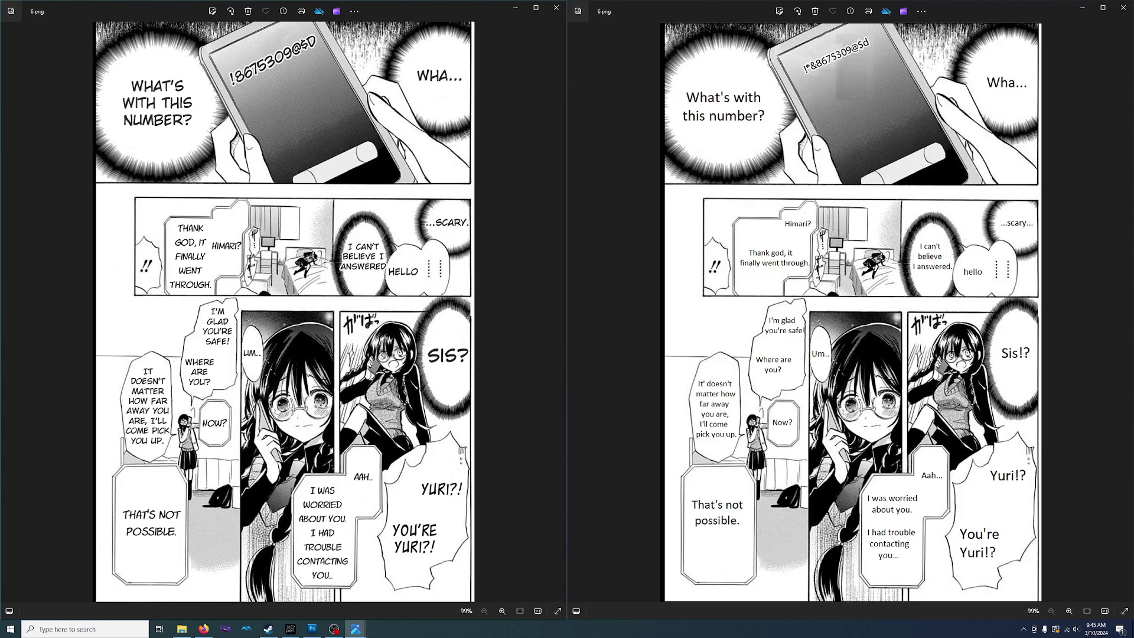
scroll(840, 84, "up", 6)
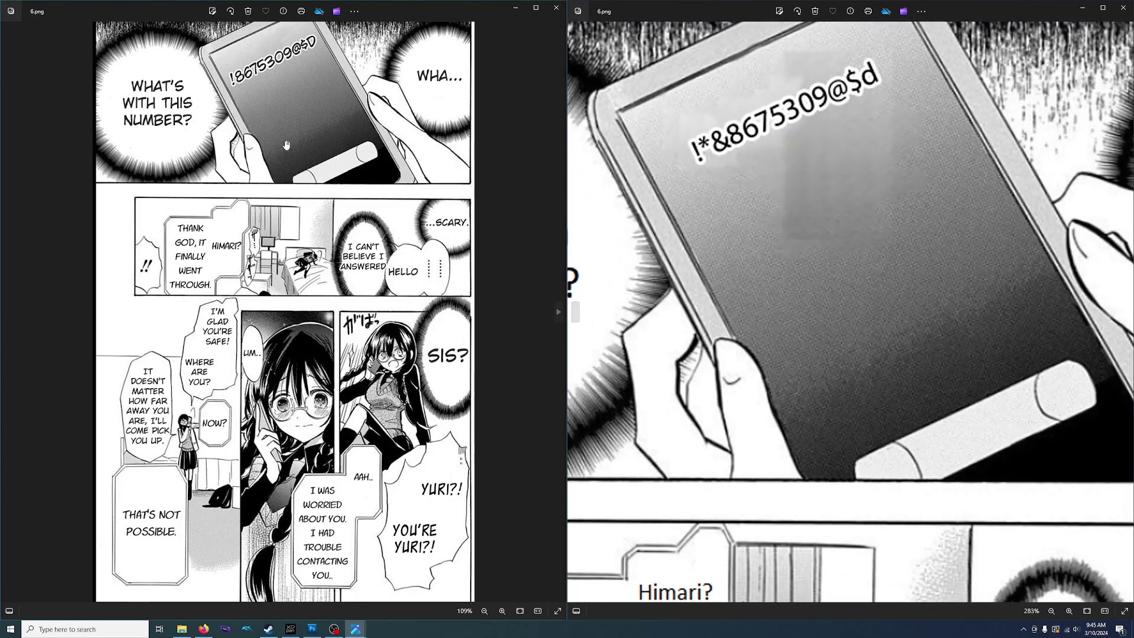
scroll(318, 147, "up", 7)
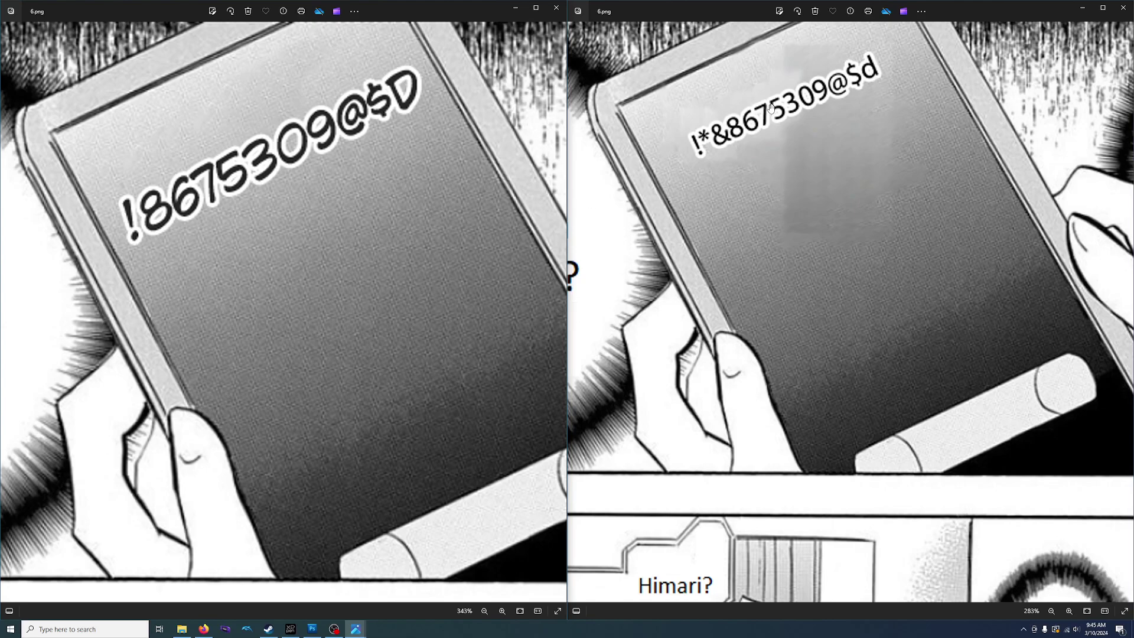
scroll(680, 171, "down", 1)
scroll(473, 207, "down", 3)
scroll(506, 213, "down", 5)
scroll(800, 176, "down", 8)
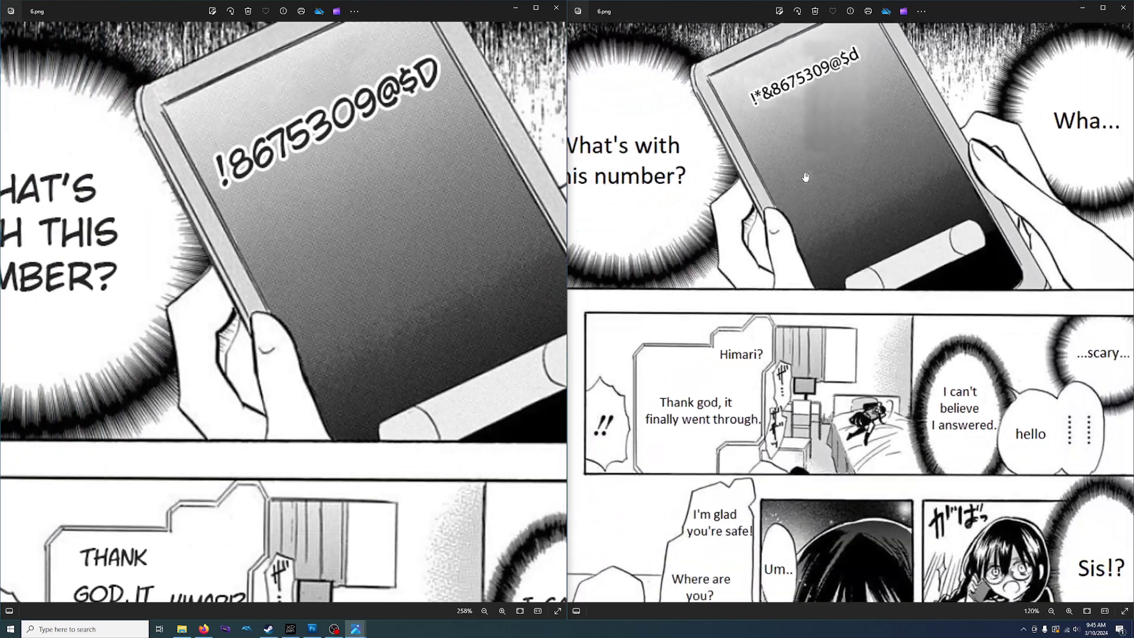
scroll(242, 228, "down", 3)
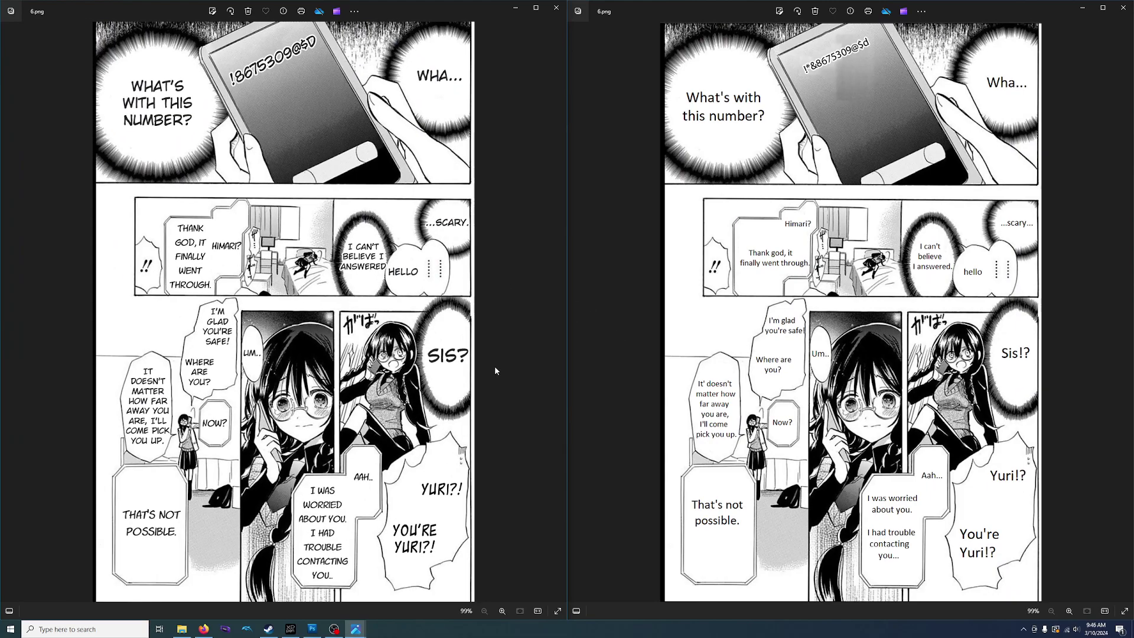
Step: Examine the I CAN'T BELIEVE I ANSWERED and HELLO bubbles and the panels around them on the typeset page 6
scroll(436, 313, "up", 5)
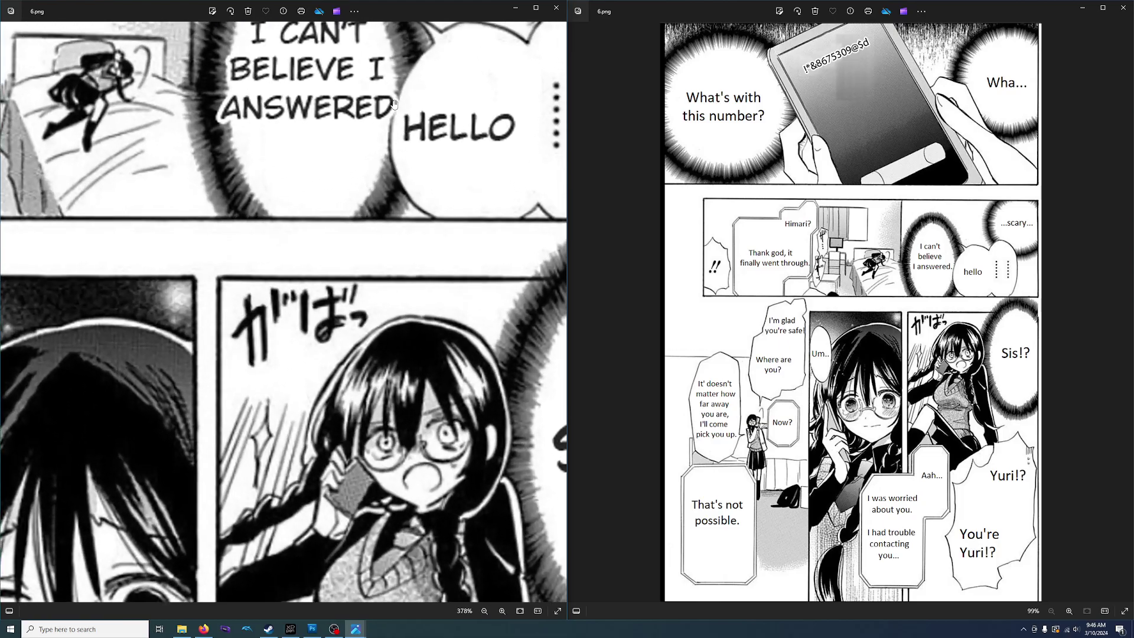
scroll(387, 260, "down", 3)
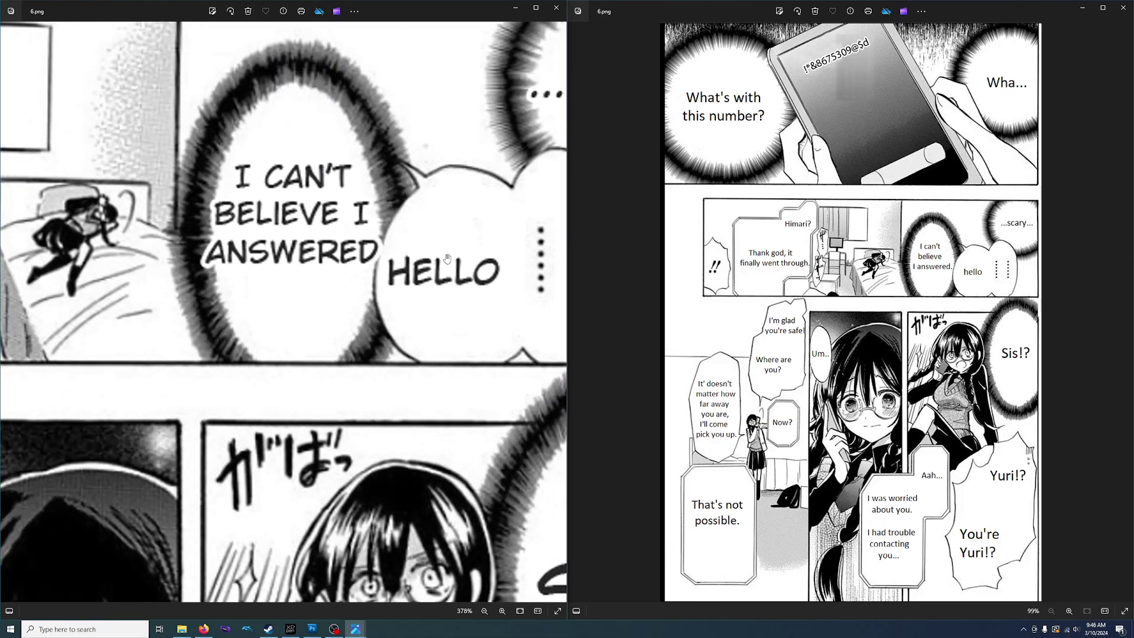
scroll(359, 288, "down", 2)
scroll(359, 287, "down", 1)
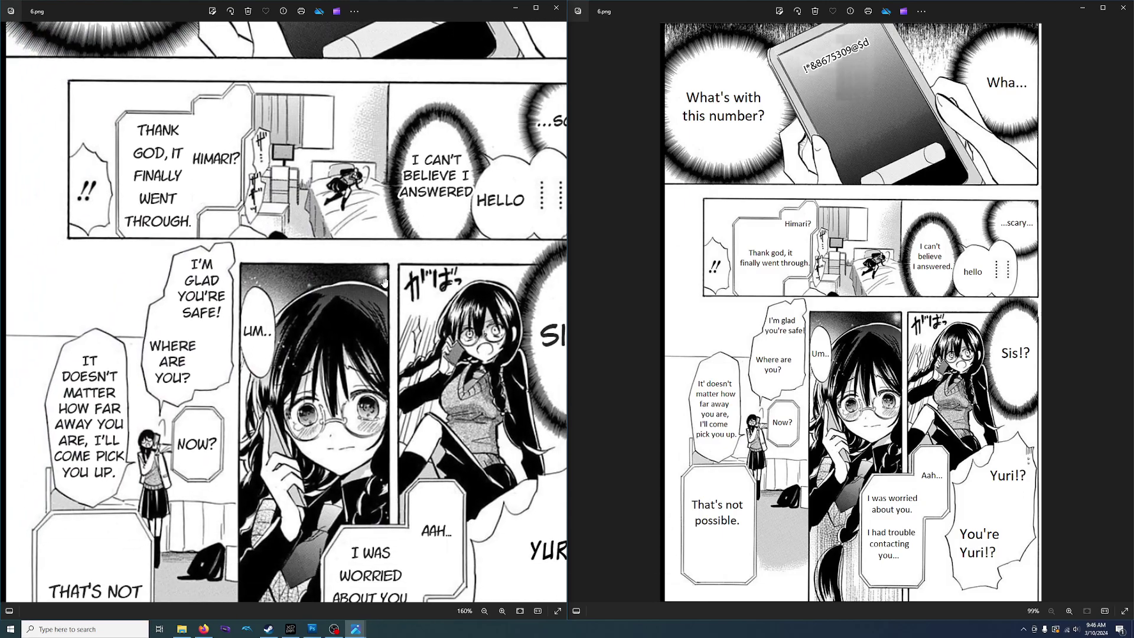
scroll(405, 298, "down", 2)
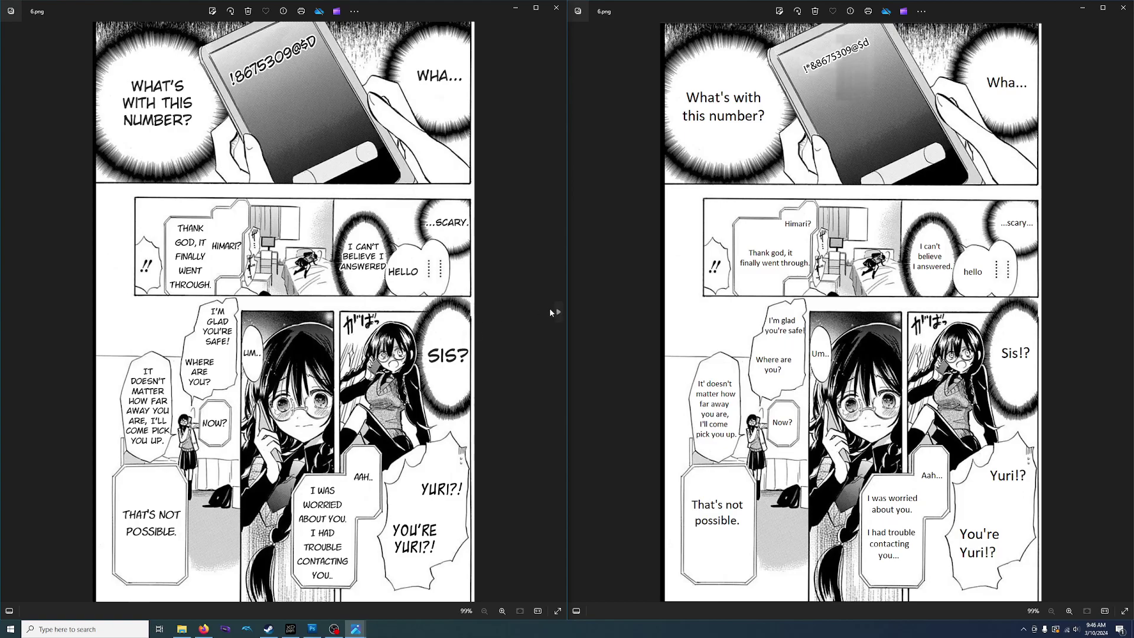
Step: Advance both windows to 18.png so the typeset and draft versions of that page stand side by side
left_click(560, 313)
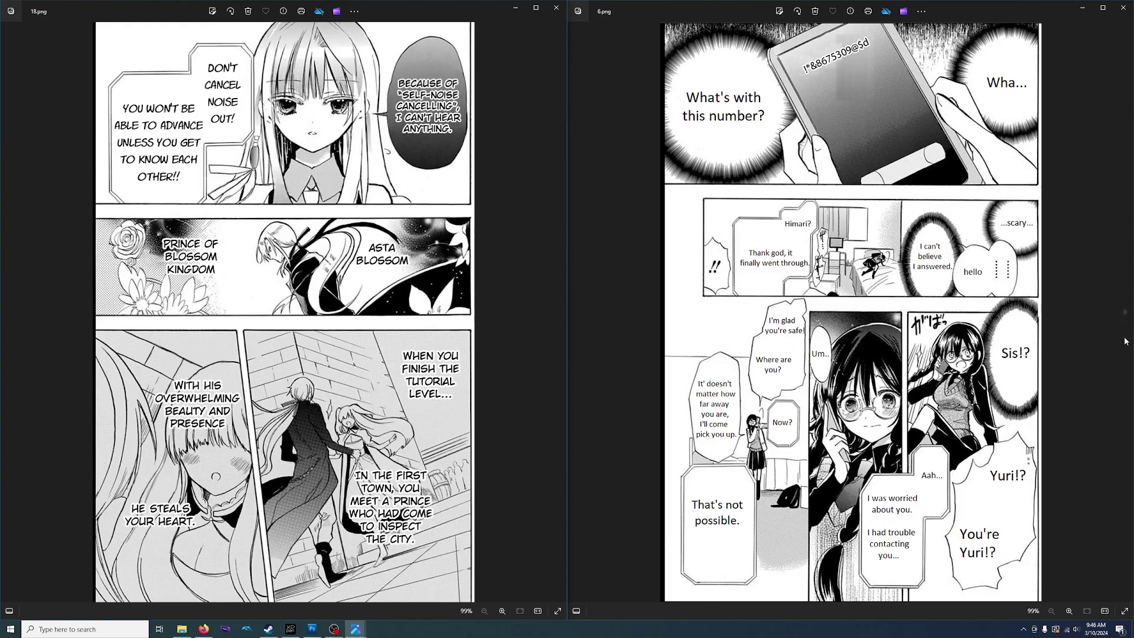
left_click(1125, 313)
left_click(1126, 313)
left_click(1125, 312)
left_click(1125, 313)
left_click(1125, 312)
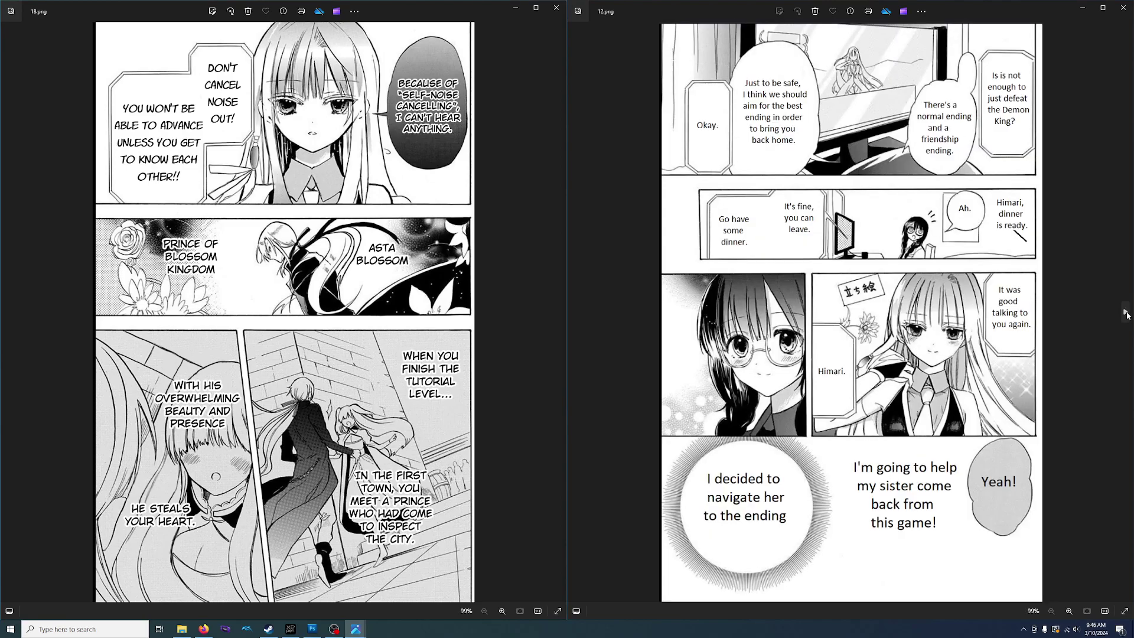
left_click(1125, 312)
left_click(1126, 312)
left_click(1126, 313)
left_click(1125, 312)
left_click(1126, 312)
left_click(1125, 312)
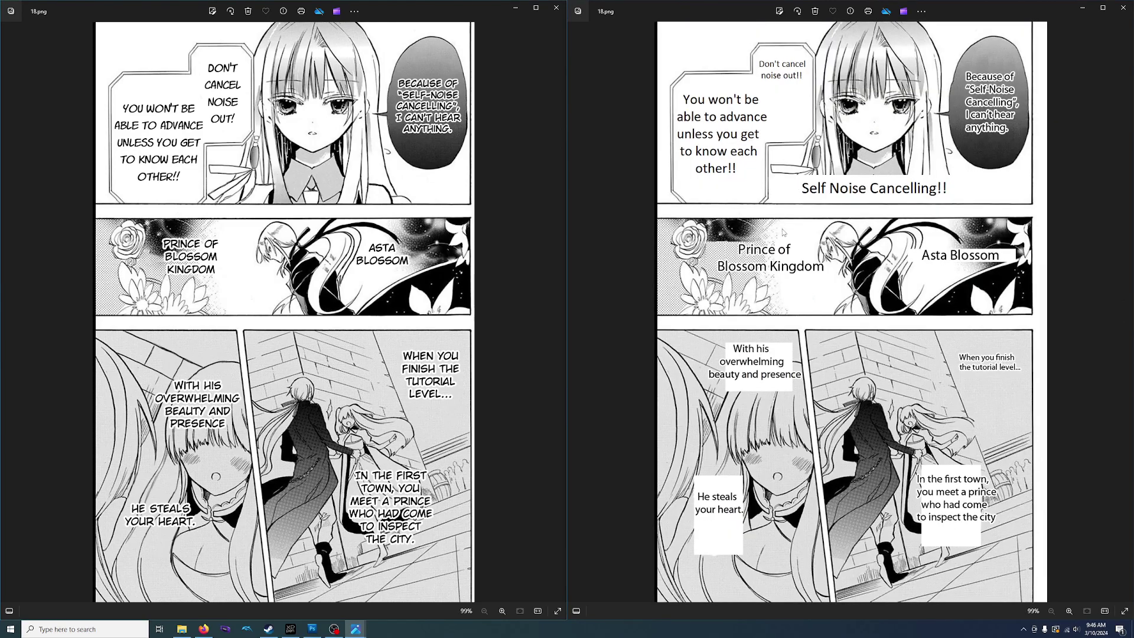
Step: Compare the dark "Self-Noise Cancelling" speech bubble on the typeset and draft versions of page 18
scroll(893, 164, "up", 5)
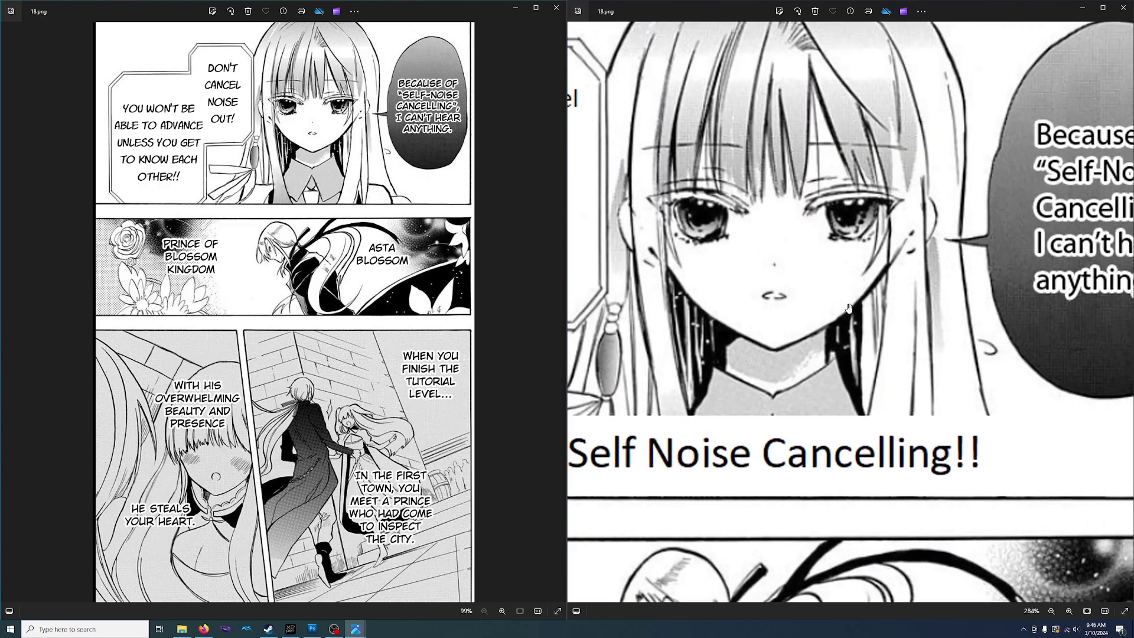
left_click_drag(940, 249, 876, 249)
scroll(884, 184, "up", 3)
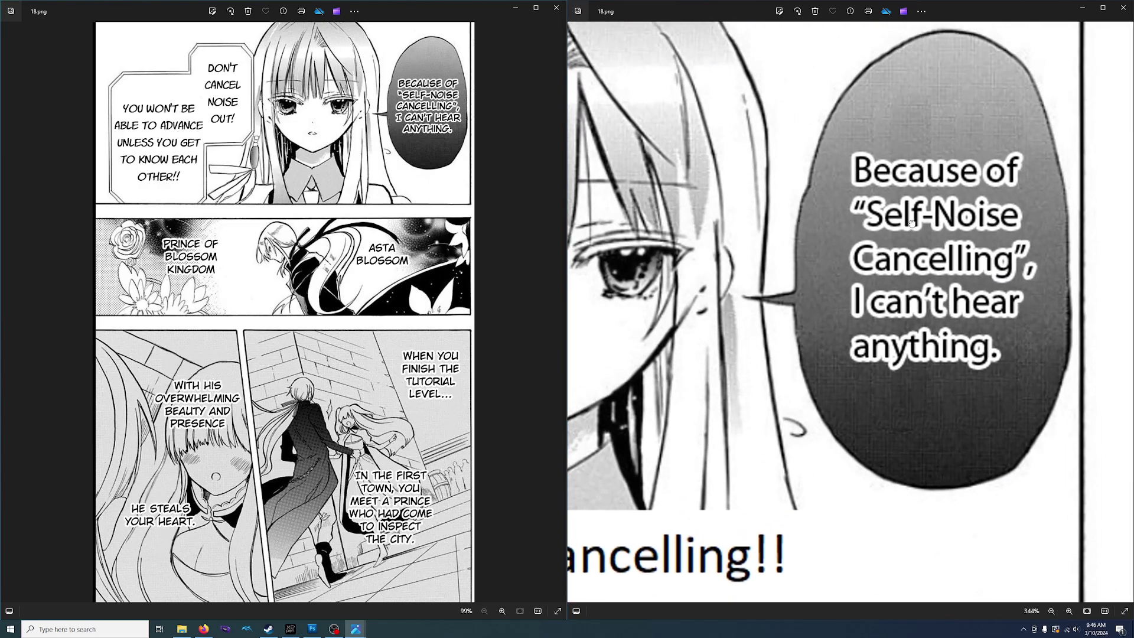
scroll(459, 117, "up", 6)
left_click_drag(459, 117, 353, 268)
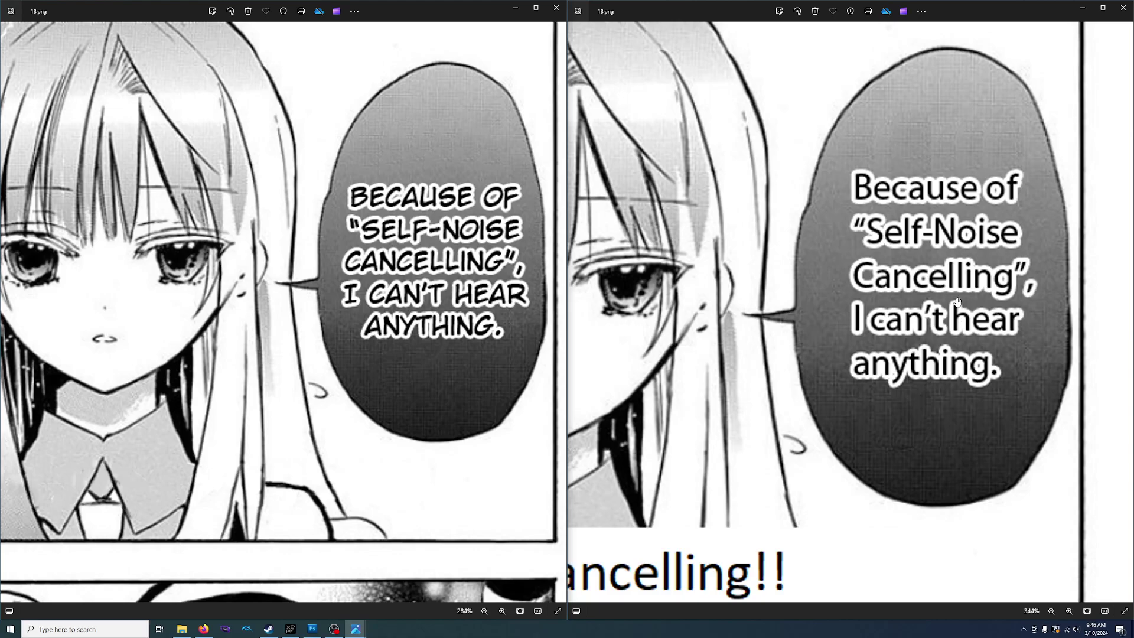
Step: Compare the area of the "Self Noise Cancelling!!" caption below the girl's collar on the draft and typeset page 18
scroll(961, 312, "left", 3)
scroll(712, 422, "left", 4)
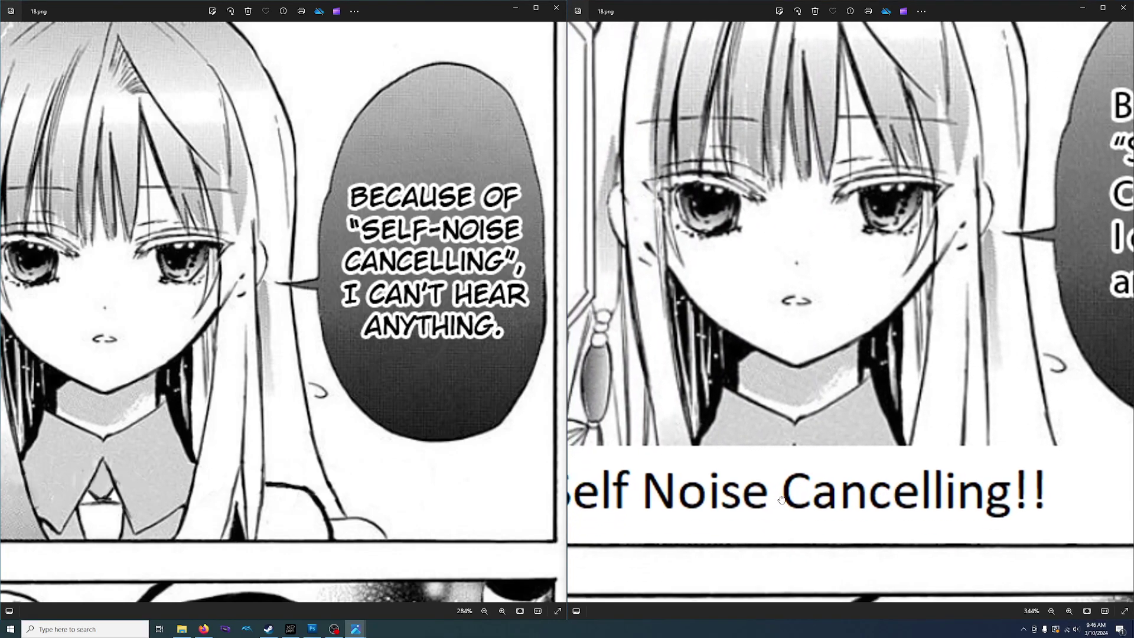
scroll(821, 399, "down", 3)
scroll(828, 394, "down", 5)
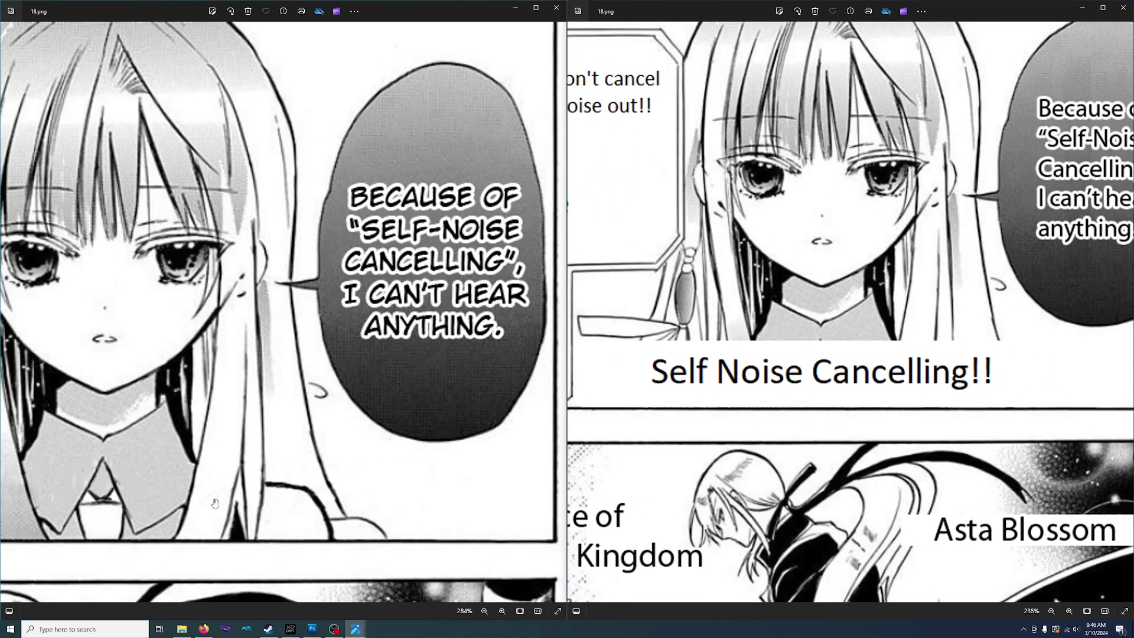
scroll(378, 472, "left", 4)
scroll(378, 473, "down", 2)
scroll(239, 443, "down", 2)
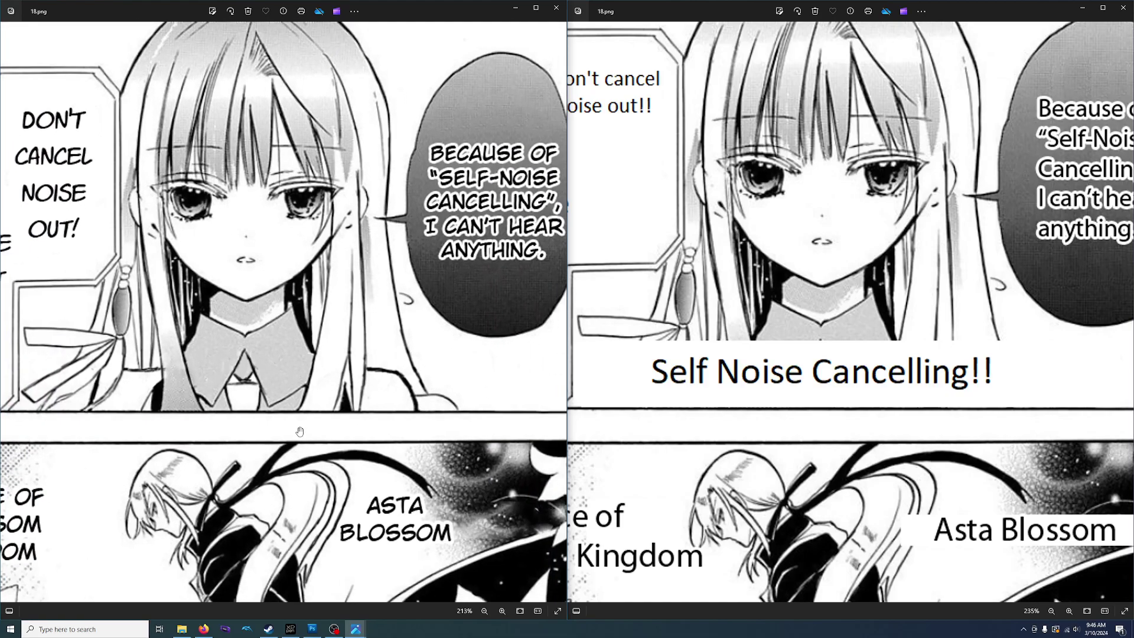
Step: Switch to Photoshop and add the caption "Self Noice Cancelling!!" below the girl's collar in the first panel of 18.png
mouse_move(317, 635)
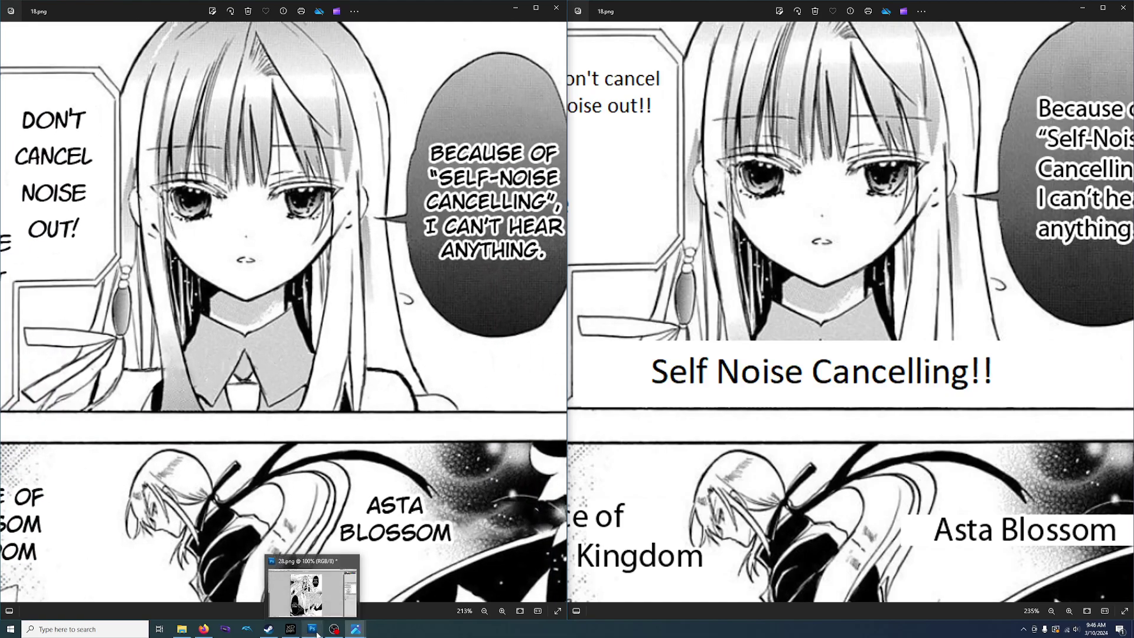
left_click(317, 635)
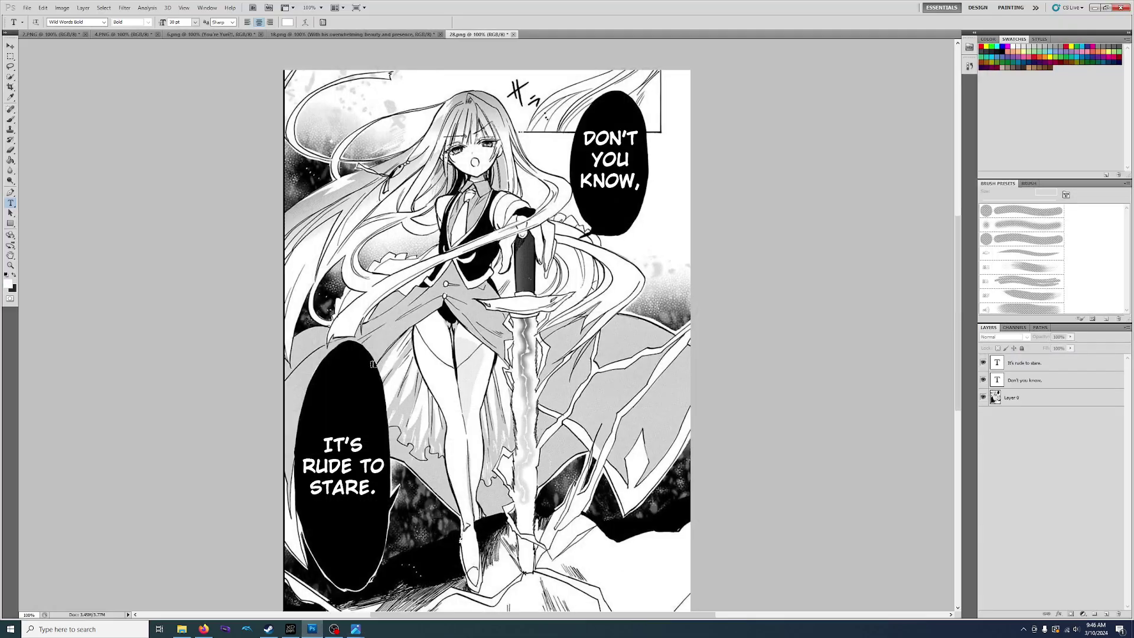
left_click(309, 35)
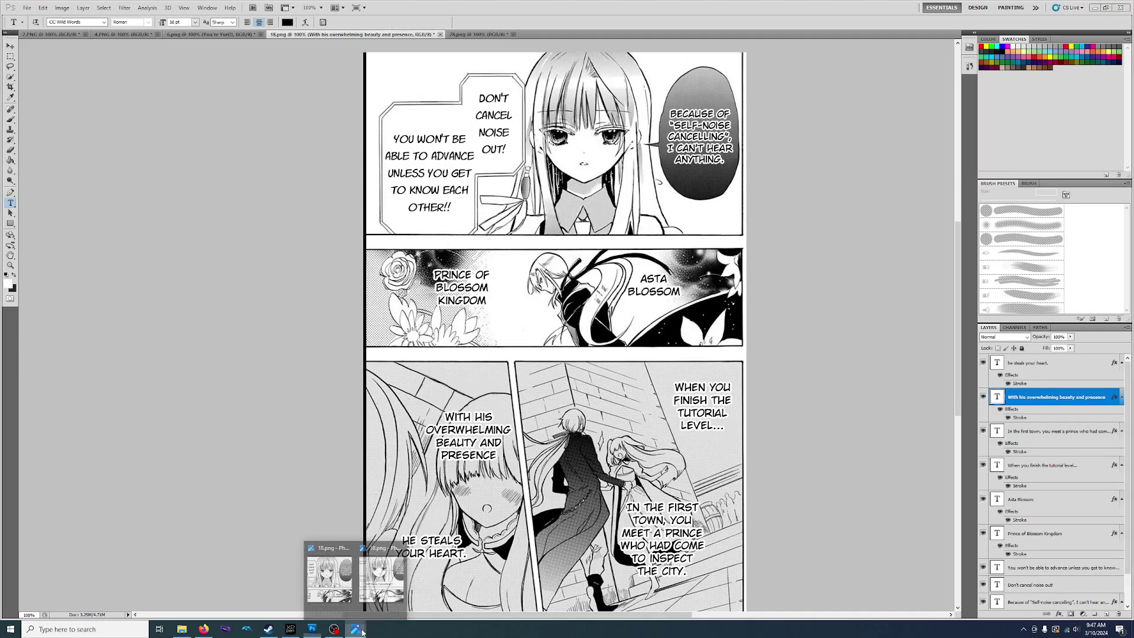
left_click(378, 576)
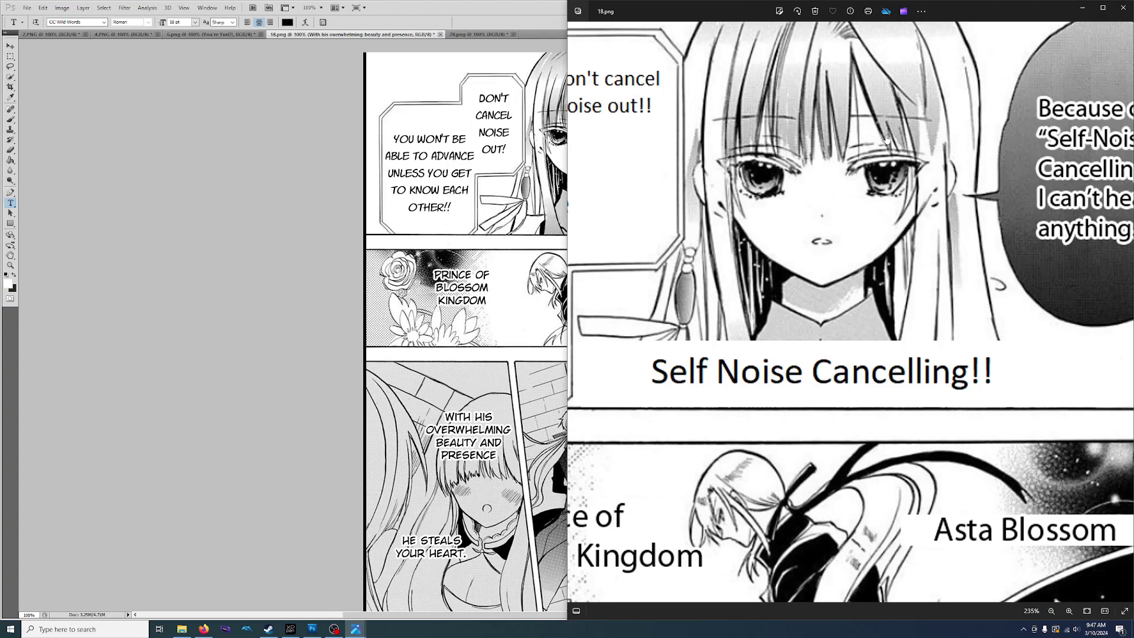
key("alt+F4")
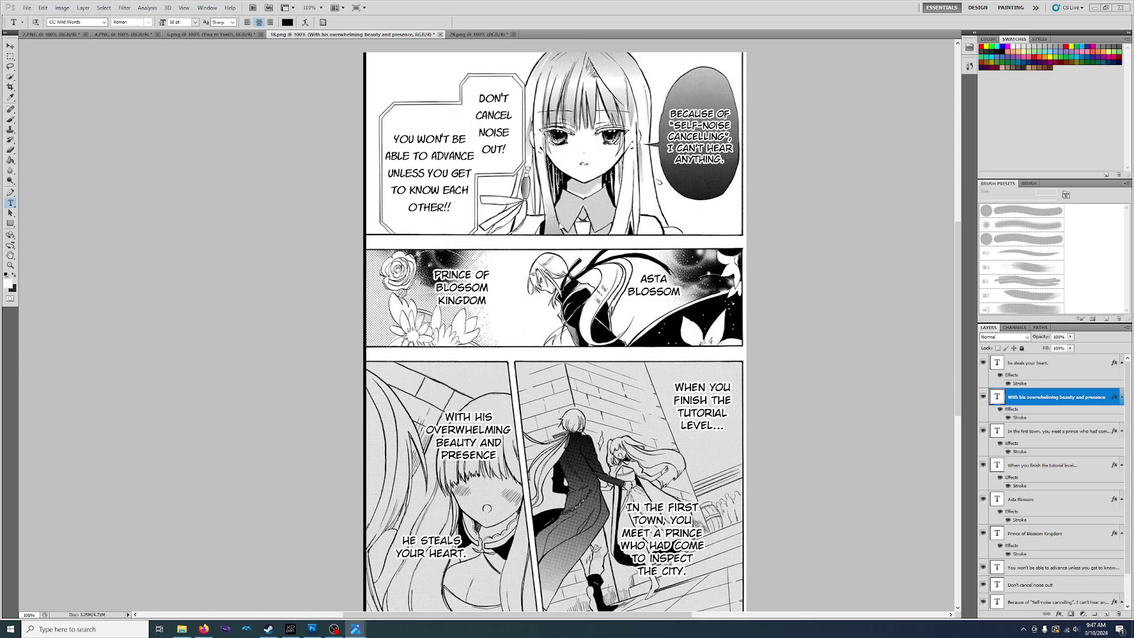
left_click(567, 220)
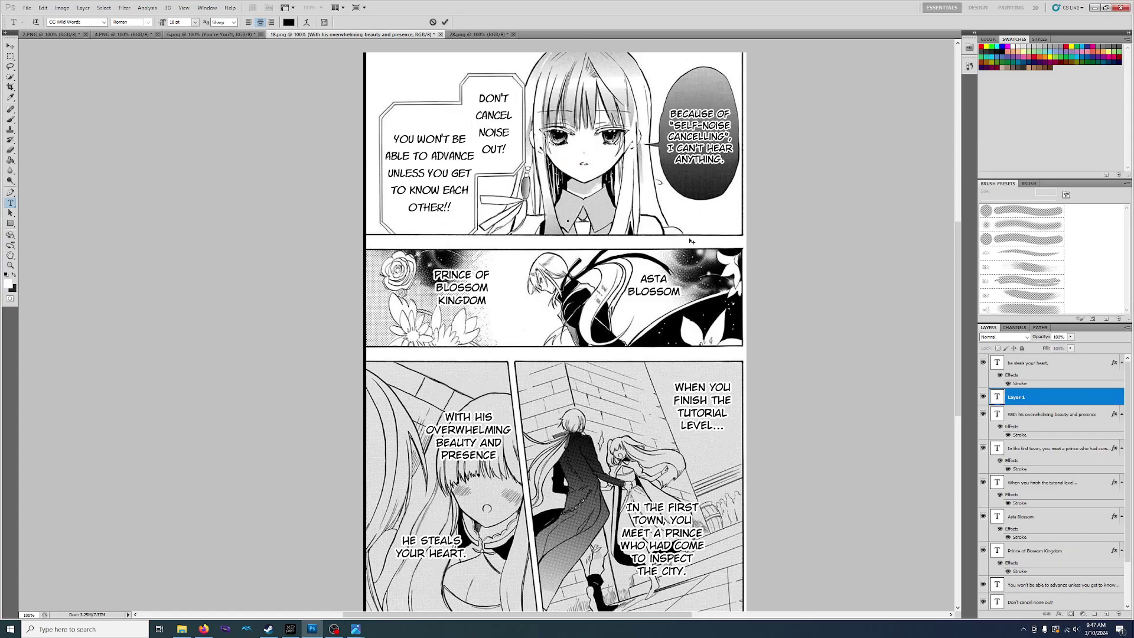
type("SELF-NOICE CANCELLING!!")
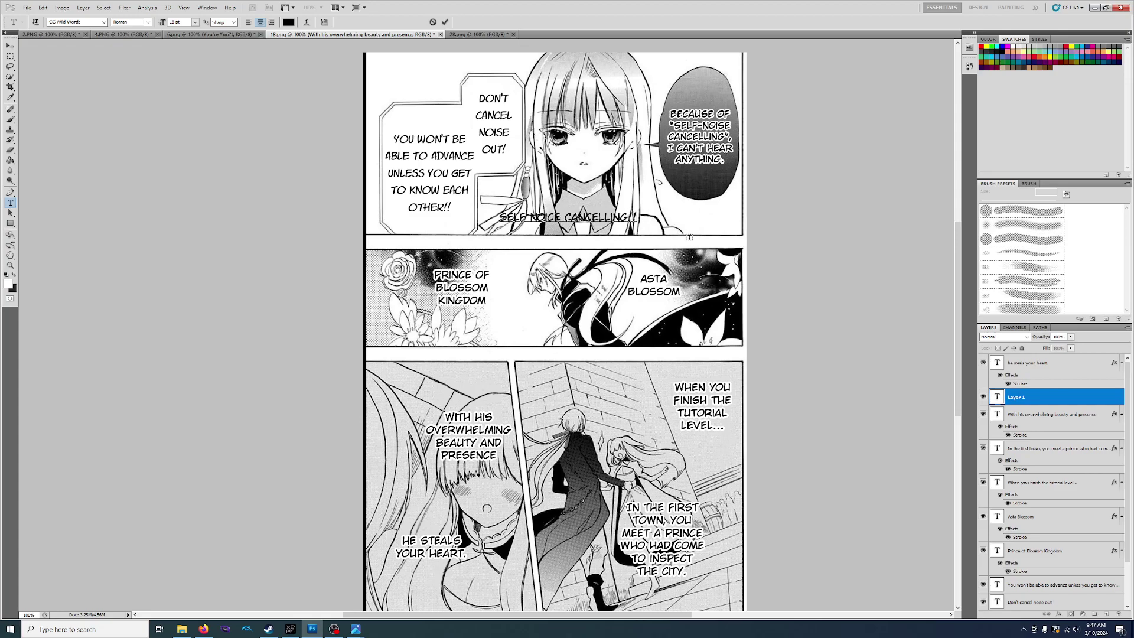
Step: Enlarge the new caption to 24 pt and shift it to sit just above the panel's lower border
left_click_drag(637, 217, 498, 217)
left_click(195, 22)
left_click(189, 123)
left_click_drag(567, 239, 593, 253)
Step: Apply a Stroke layer style to the new caption below the girl's collar
left_click(1076, 396)
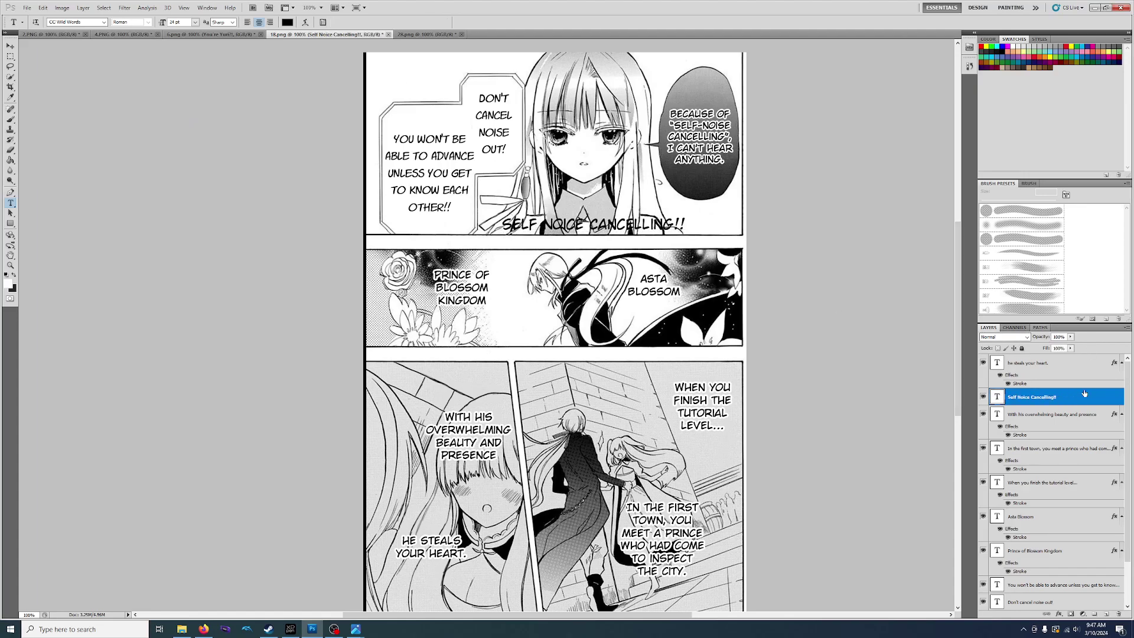
double_click(1087, 403)
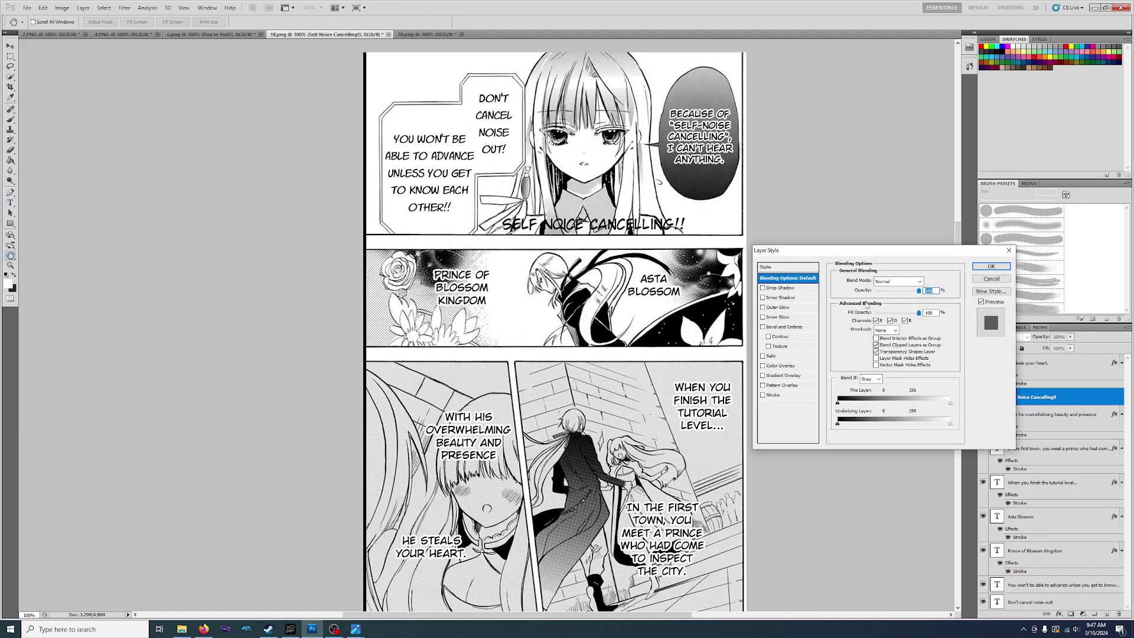
left_click(763, 396)
left_click(992, 267)
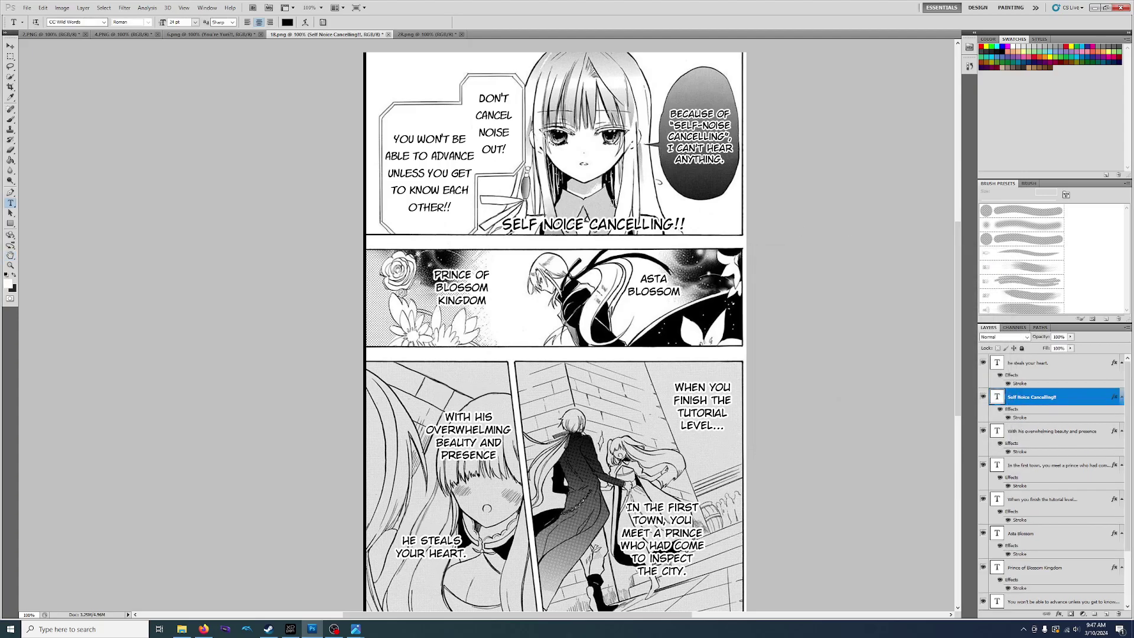
Step: Save page 18 as a PNG over the existing file, with interlacing set to None
key("ctrl+shift+s")
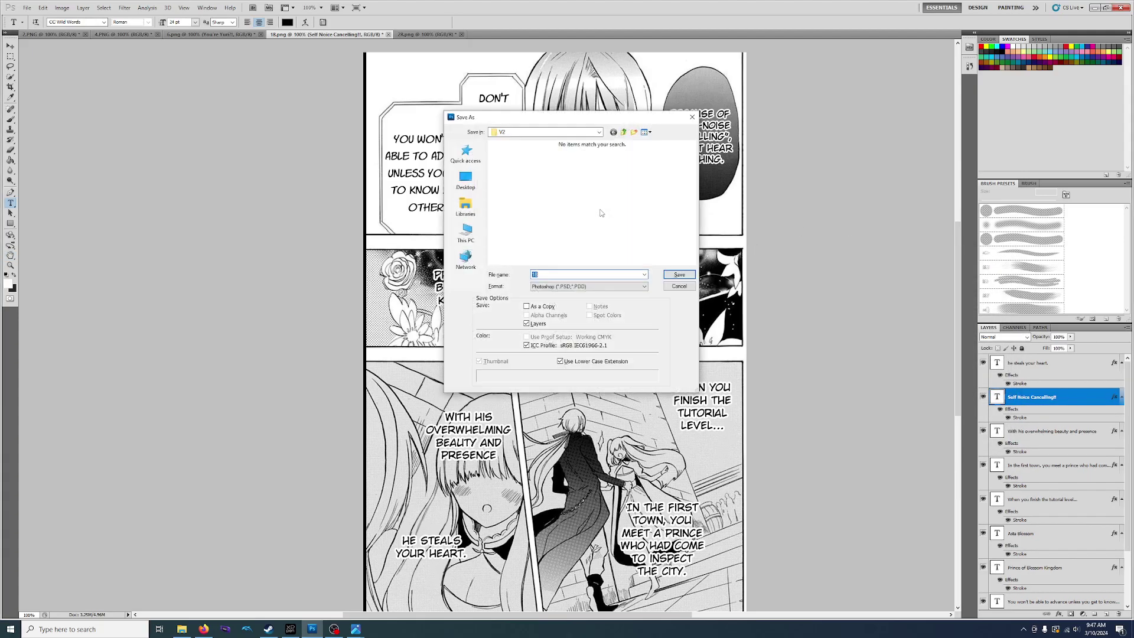
left_click(564, 287)
left_click(564, 383)
left_click(671, 275)
key("Return")
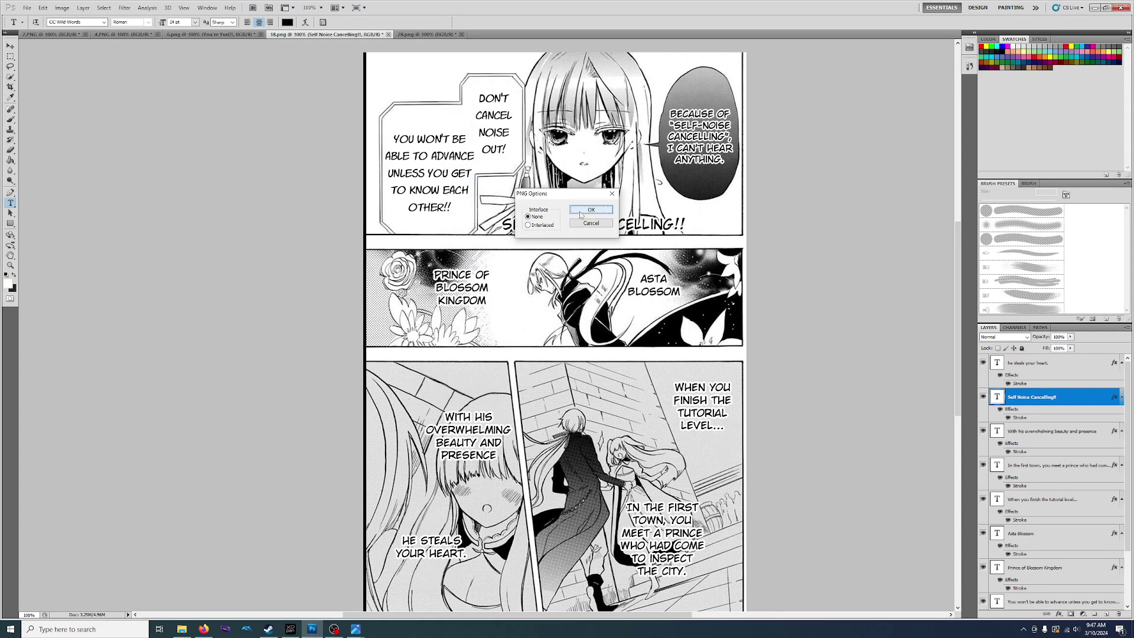
left_click(581, 212)
Step: Close the outdated typeset view in Photos and place the newly saved 18.png side by side with the draft
mouse_move(355, 628)
left_click(317, 576)
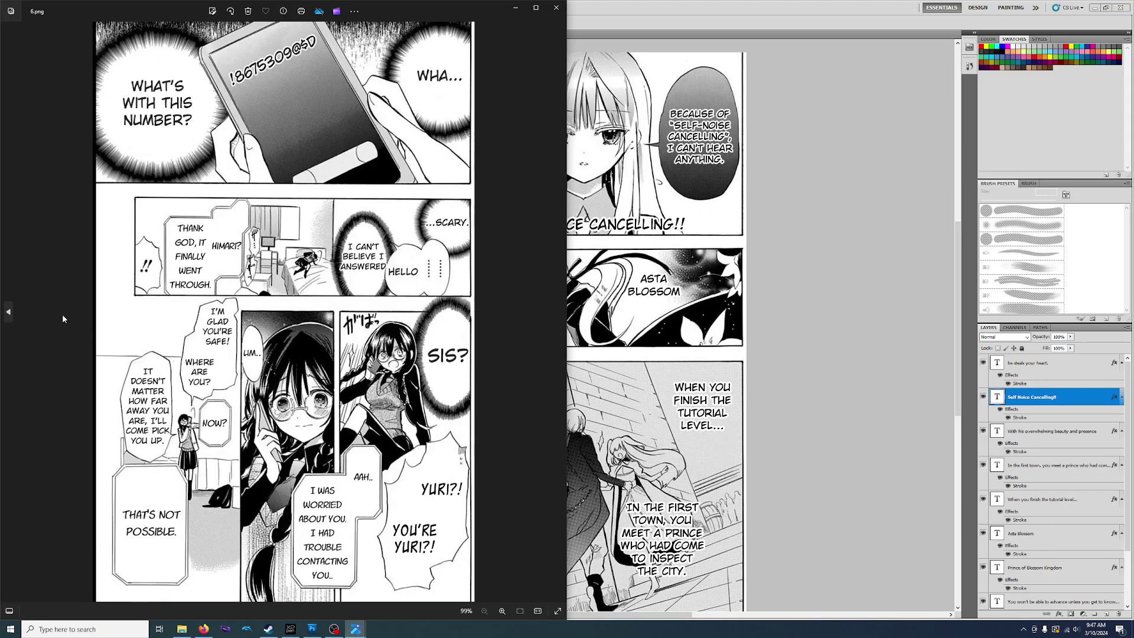
left_click(7, 311)
left_click(557, 313)
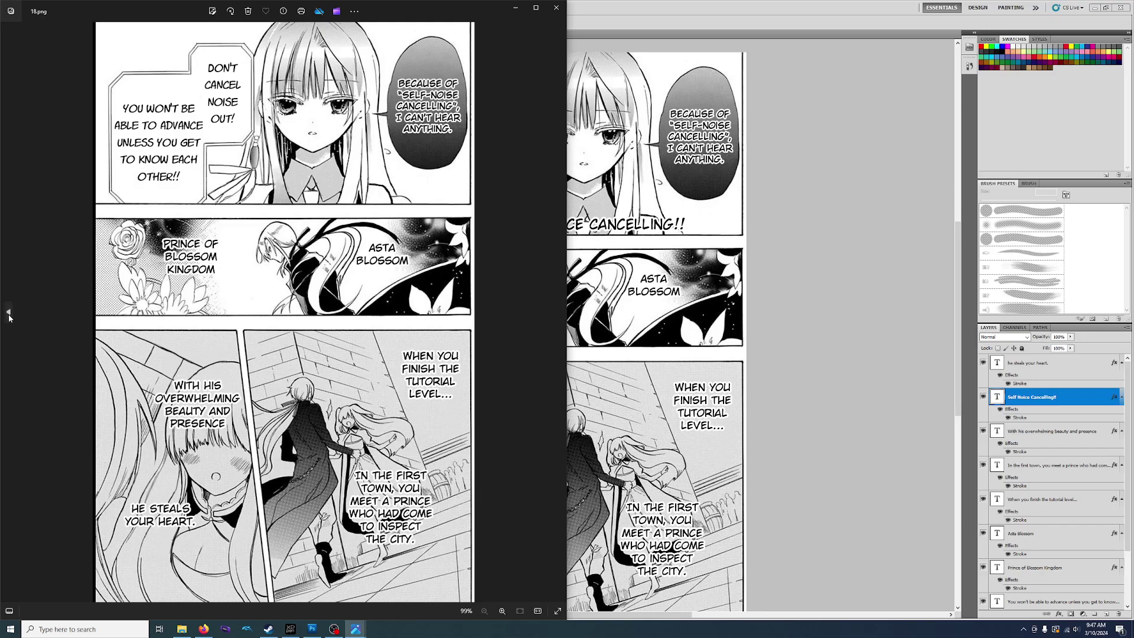
left_click(8, 313)
left_click(556, 313)
left_click(555, 7)
left_click_drag(2, 509, 1133, 154)
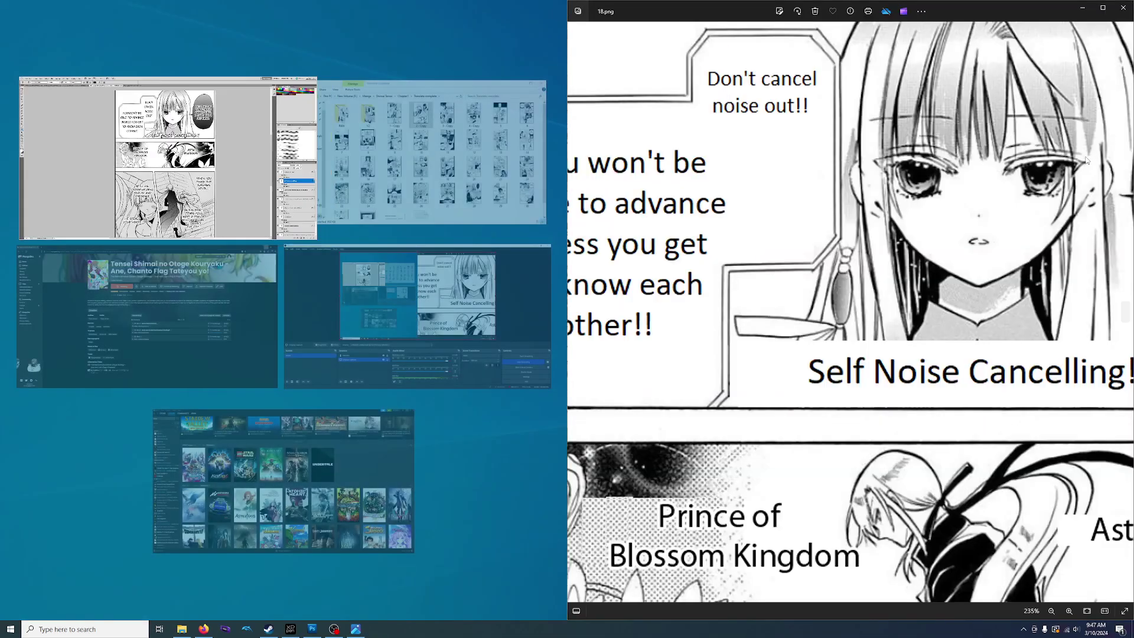
left_click(175, 159)
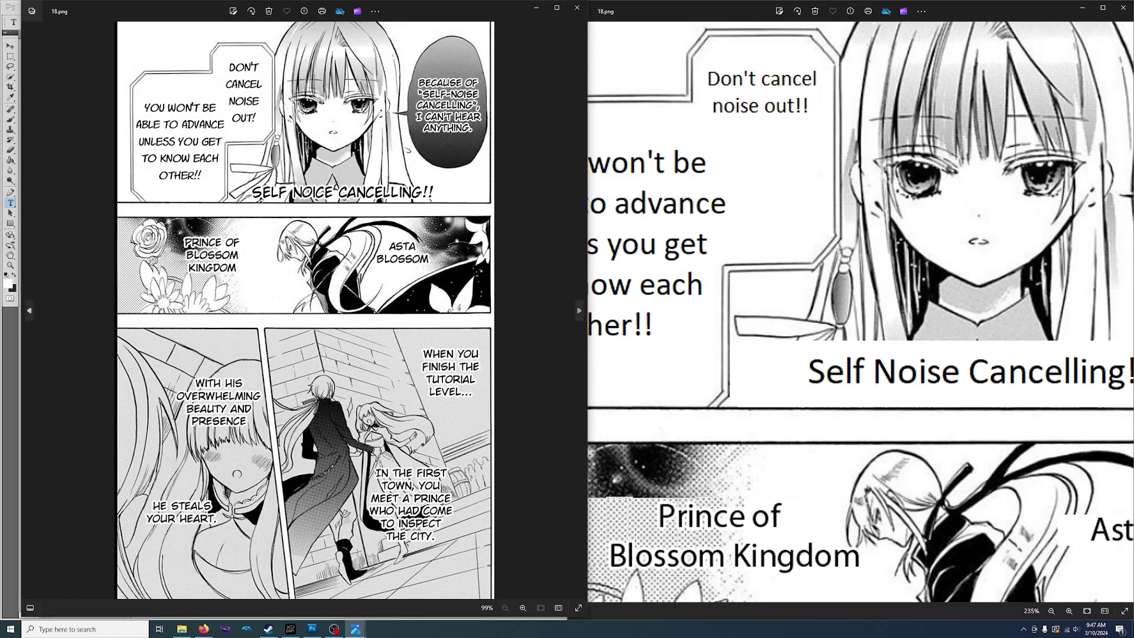
left_click_drag(436, 8, 1, 95)
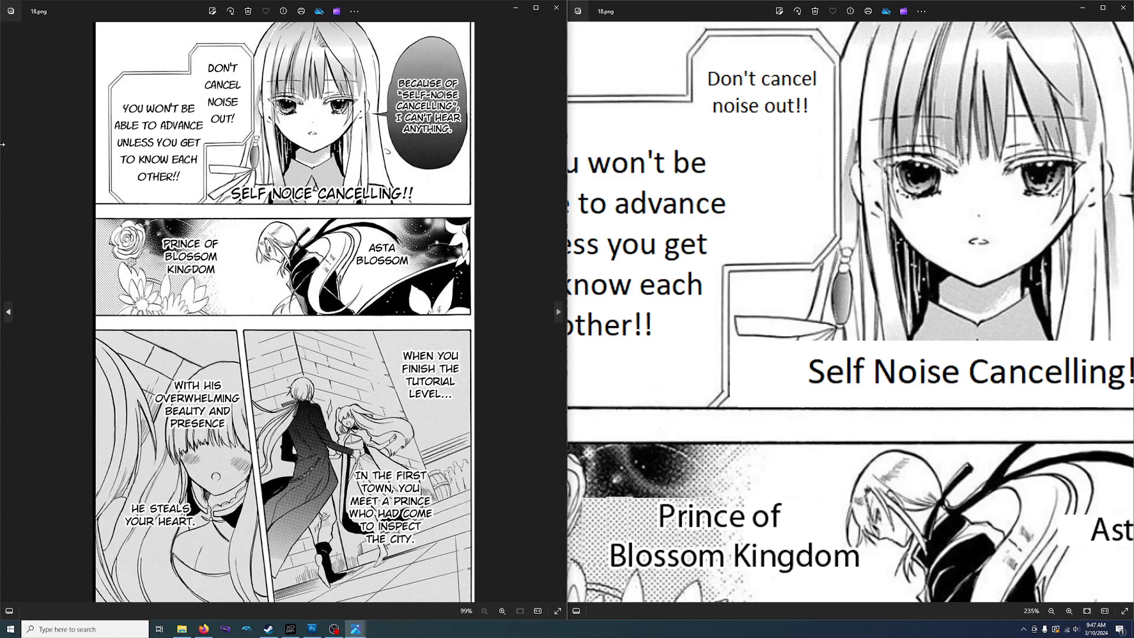
Step: Compare the wording and placement of the caption below the girl's collar on the typeset and draft page 18
scroll(549, 237, "up", 3)
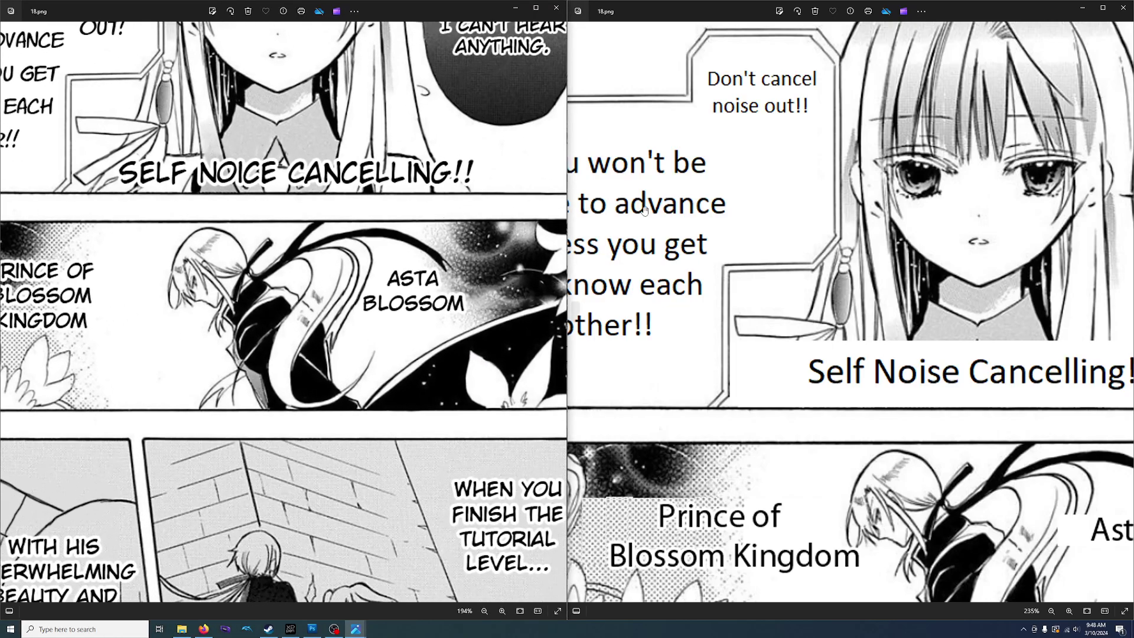
left_click_drag(427, 306, 416, 489)
left_click_drag(1004, 303, 823, 346)
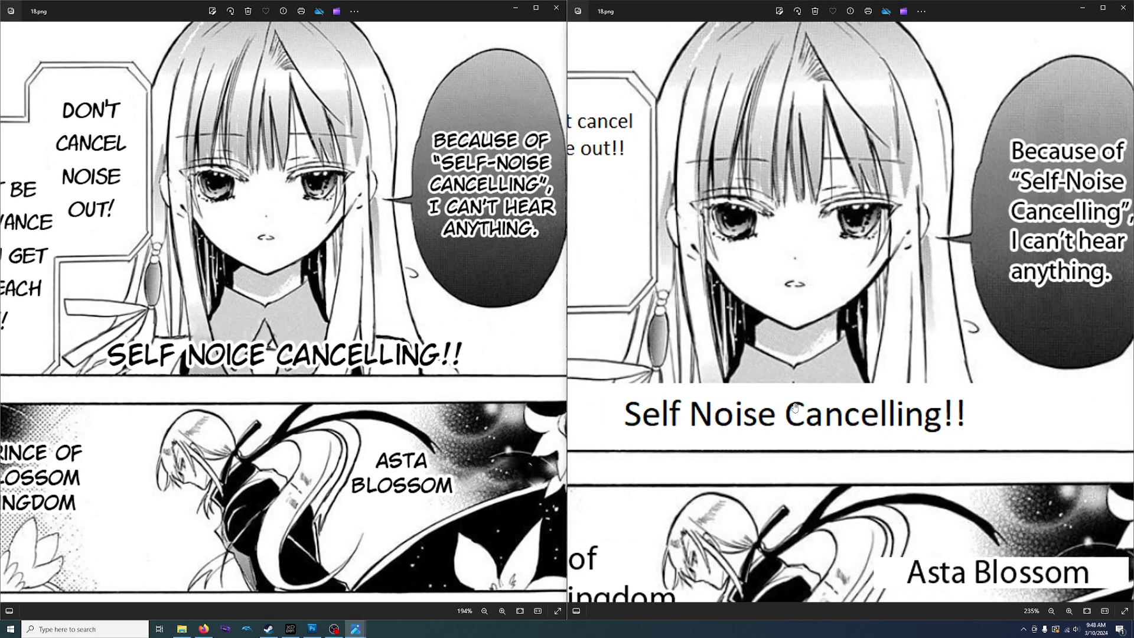
scroll(796, 407, "down", 1)
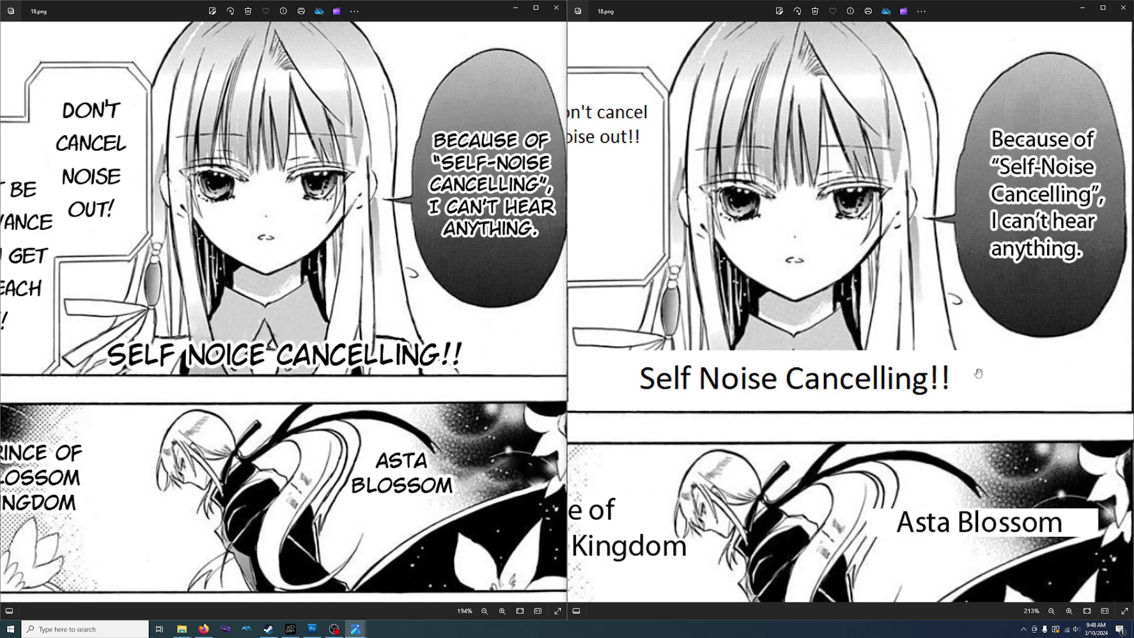
left_click_drag(623, 384, 679, 377)
left_click_drag(275, 387, 311, 370)
scroll(312, 369, "up", 2)
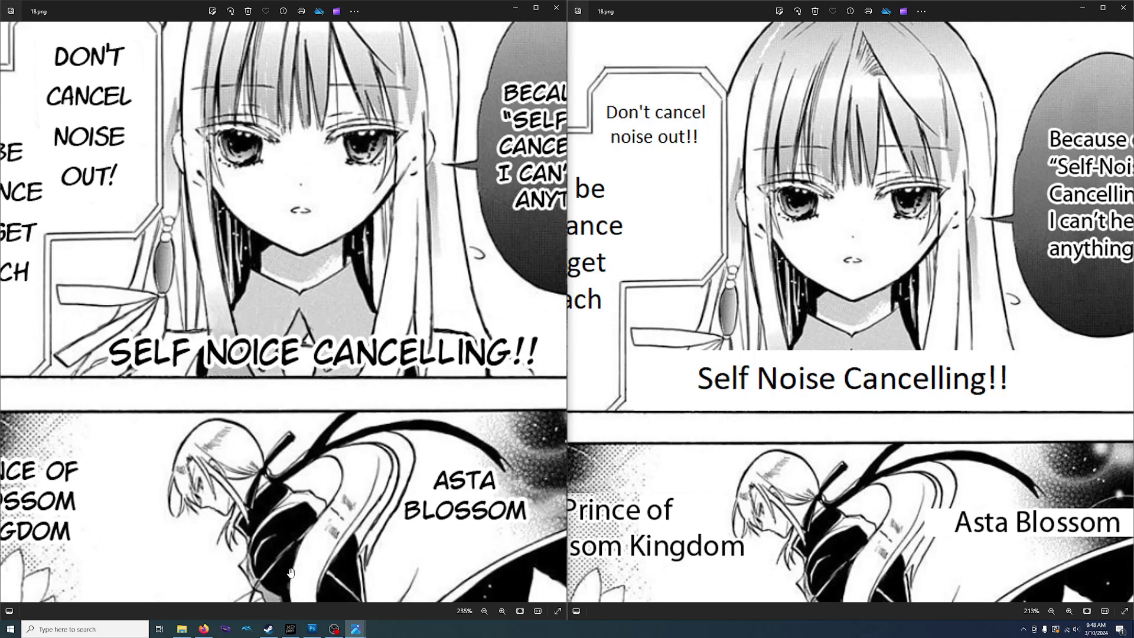
Step: Switch back to Photoshop and correct the caption's spelling to "Self Noise Cancelling!!"
left_click(312, 629)
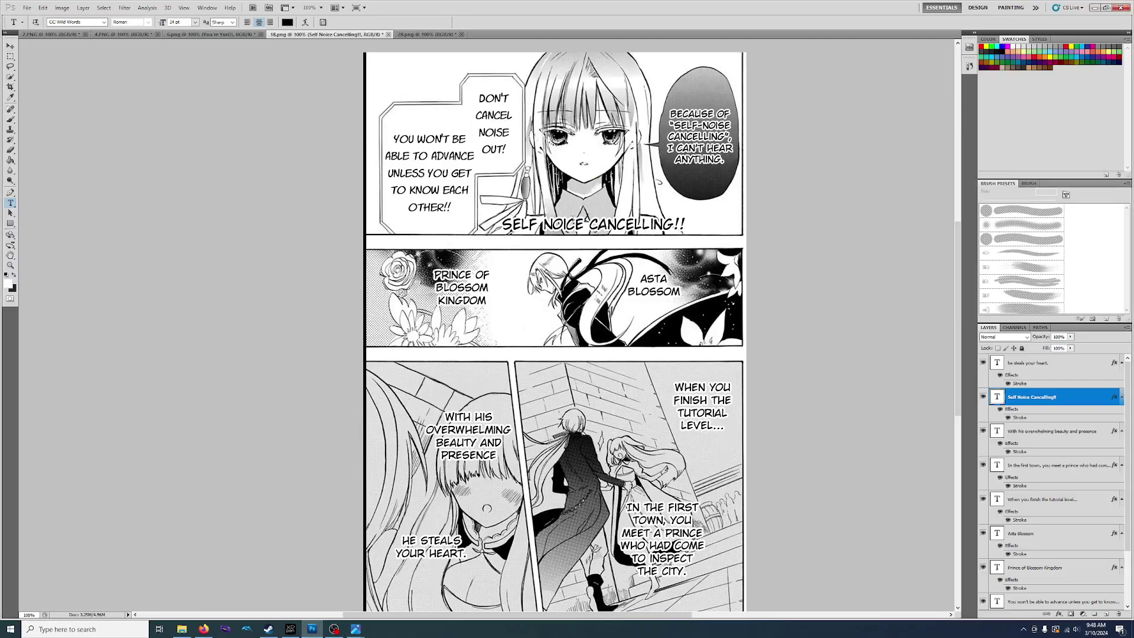
left_click(572, 223)
key("BackSpace")
type("S")
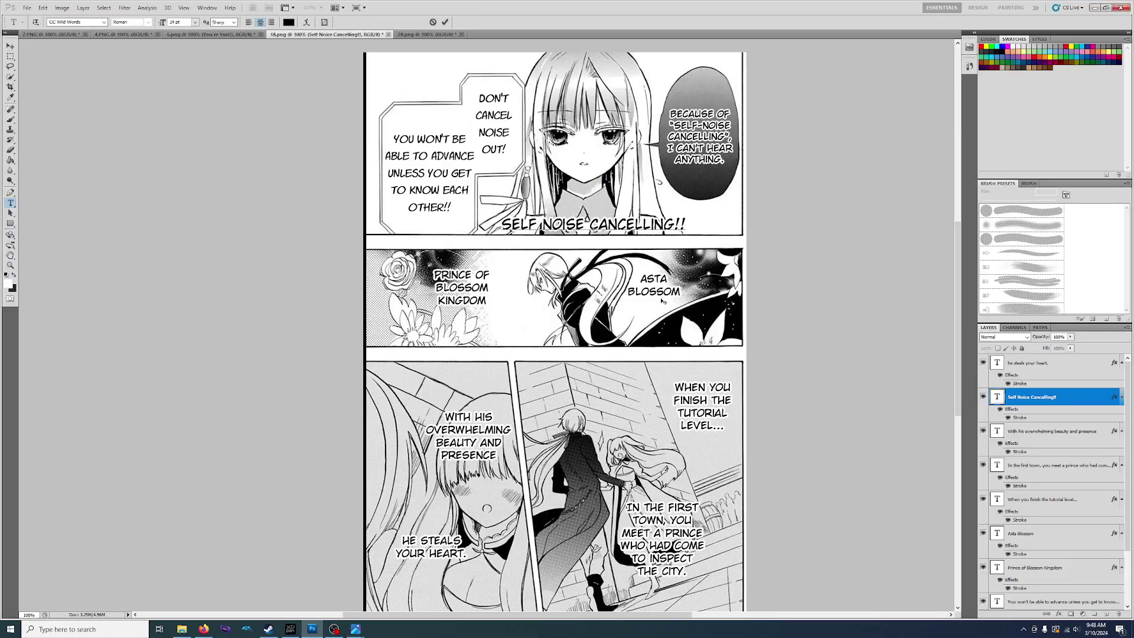
Step: Save the page with the corrected caption as a PNG, replacing the existing 18.png
key("ctrl+s")
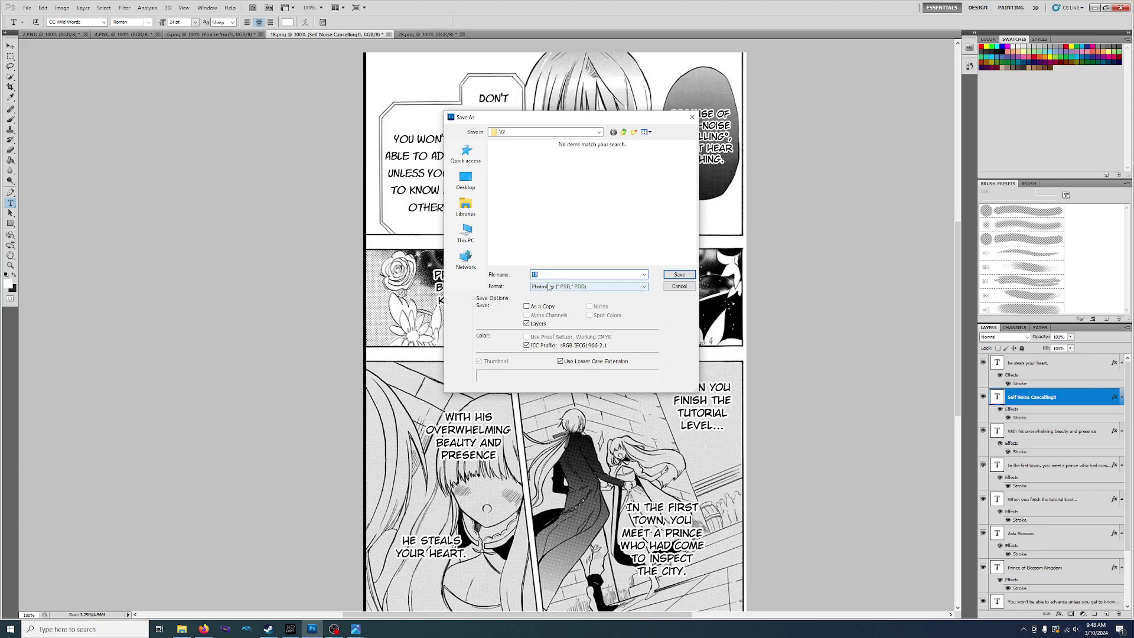
left_click(548, 287)
left_click(591, 381)
left_click(676, 277)
left_click(566, 229)
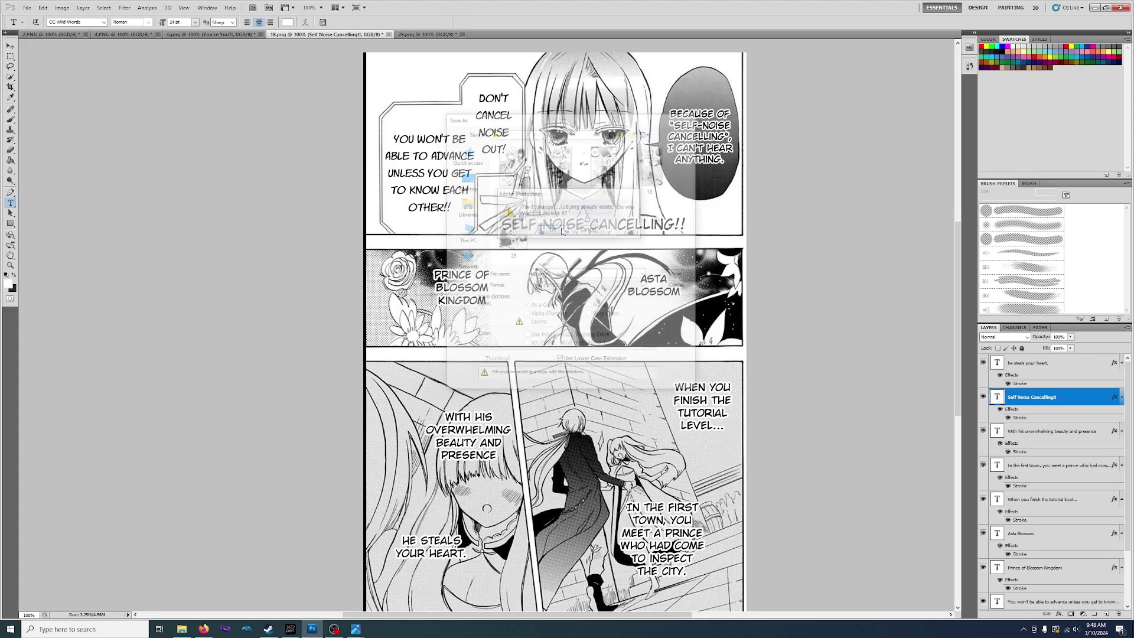
left_click(586, 211)
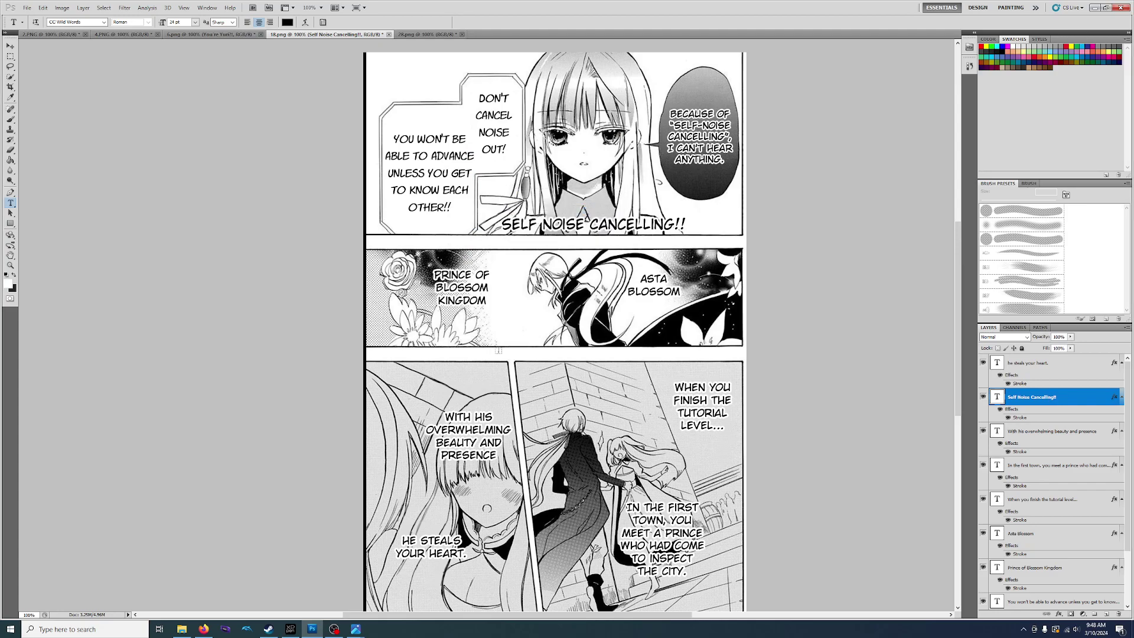
Step: Replace the misspelled typeset view in Photos with the corrected 18.png, placed beside the draft
mouse_move(356, 629)
left_click(367, 592)
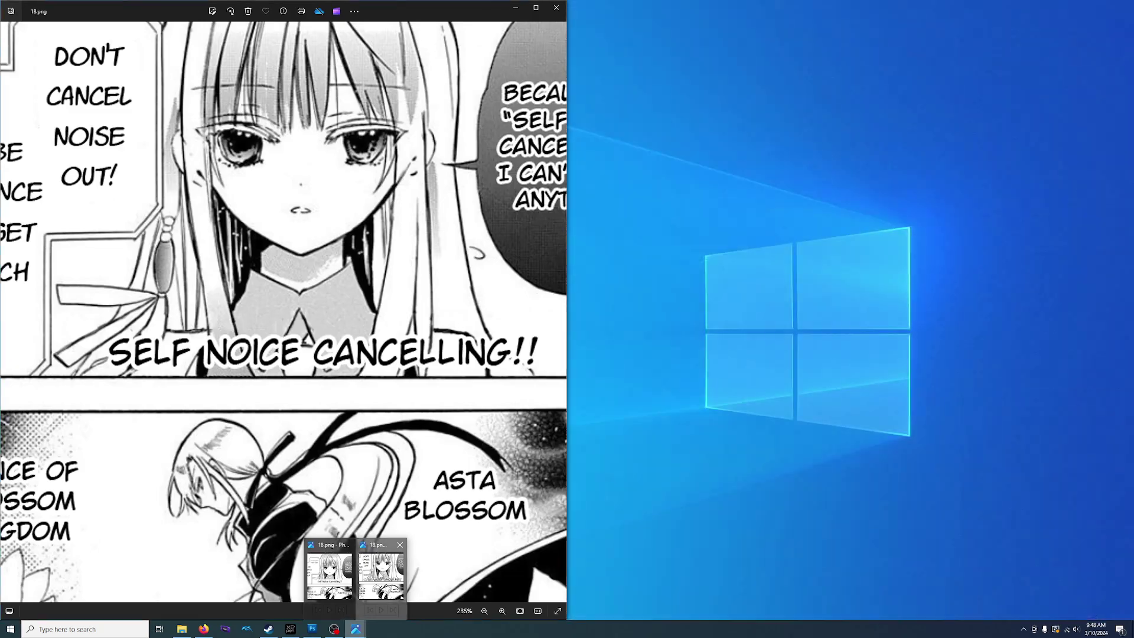
left_click(381, 574)
mouse_move(359, 620)
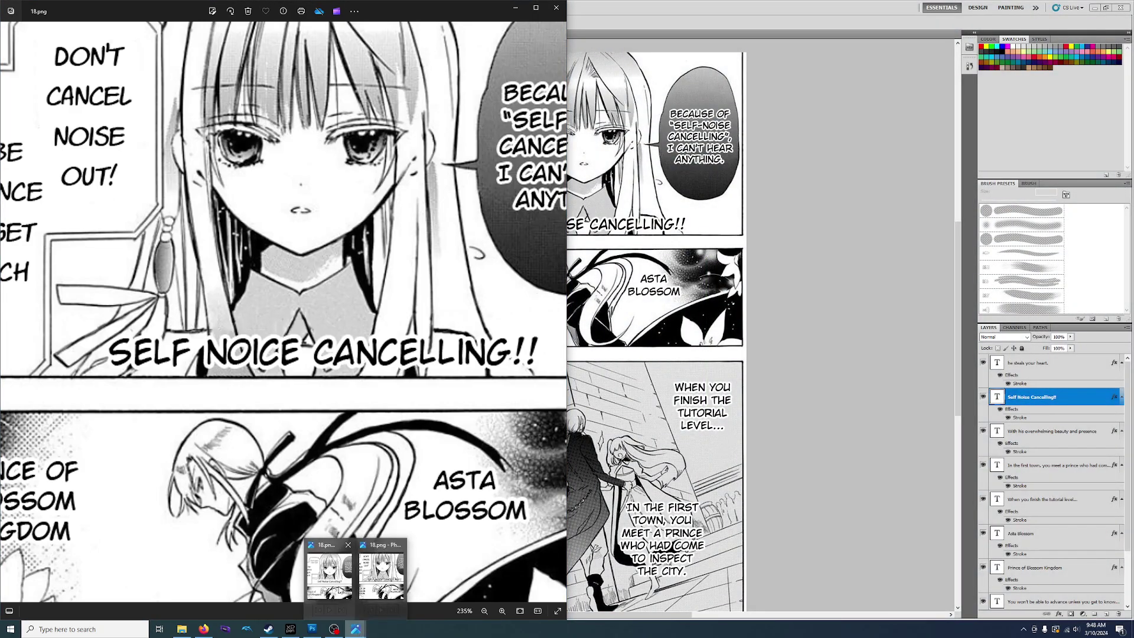
left_click(348, 576)
left_click(556, 7)
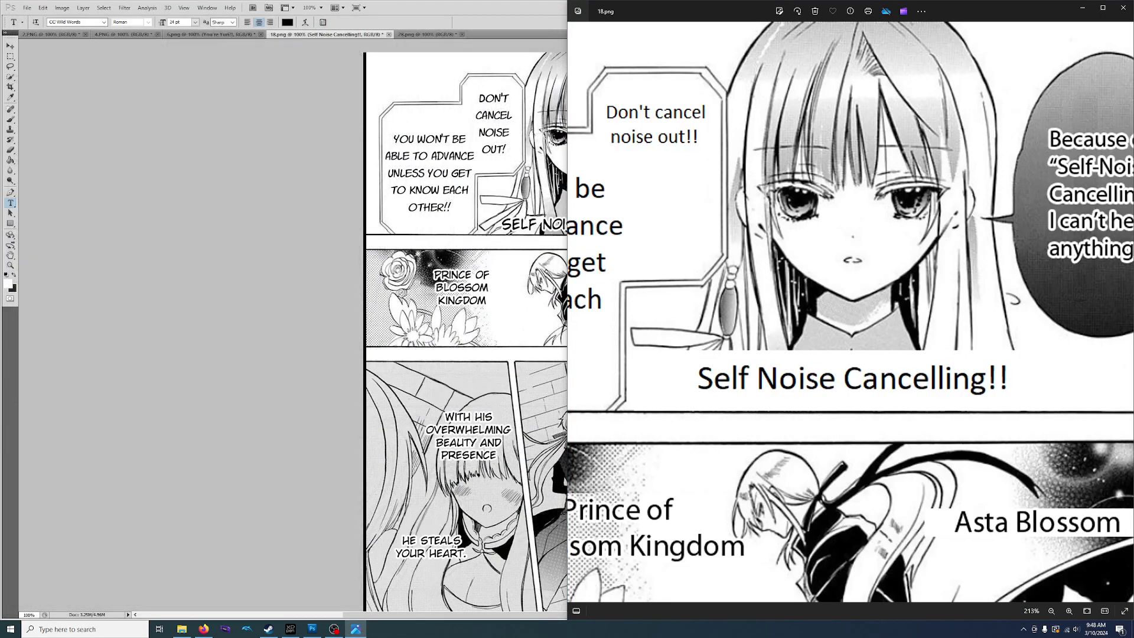
left_click(356, 629)
left_click_drag(465, 12, 2, 168)
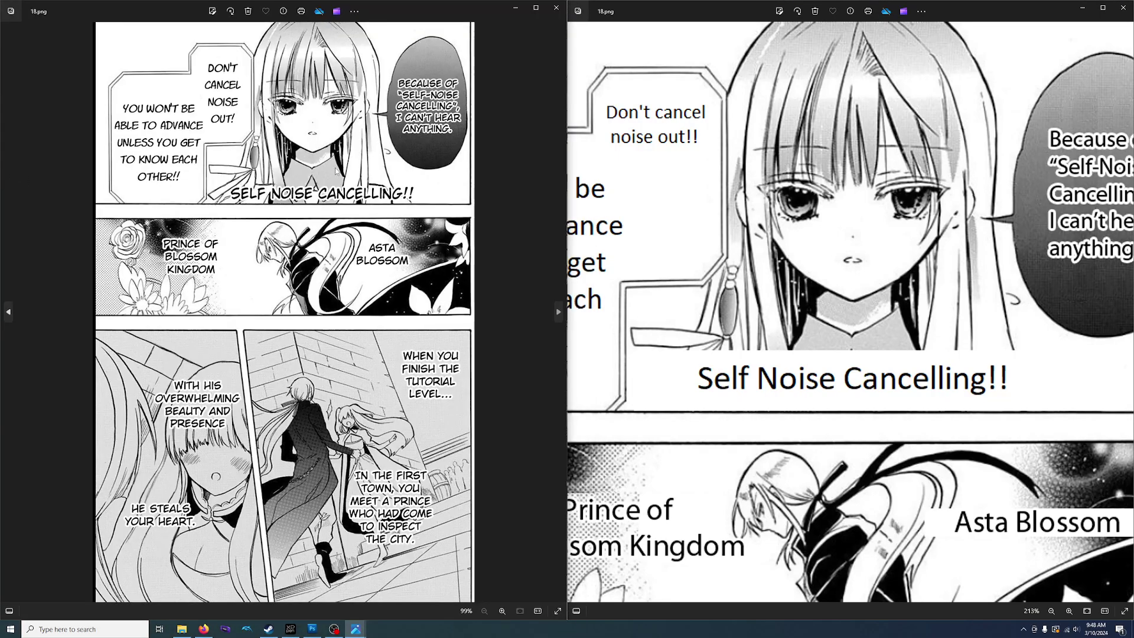
Step: Compare the corrected caption and the "You won't be able to advance" box on the typeset and draft page 18
scroll(322, 174, "up", 6)
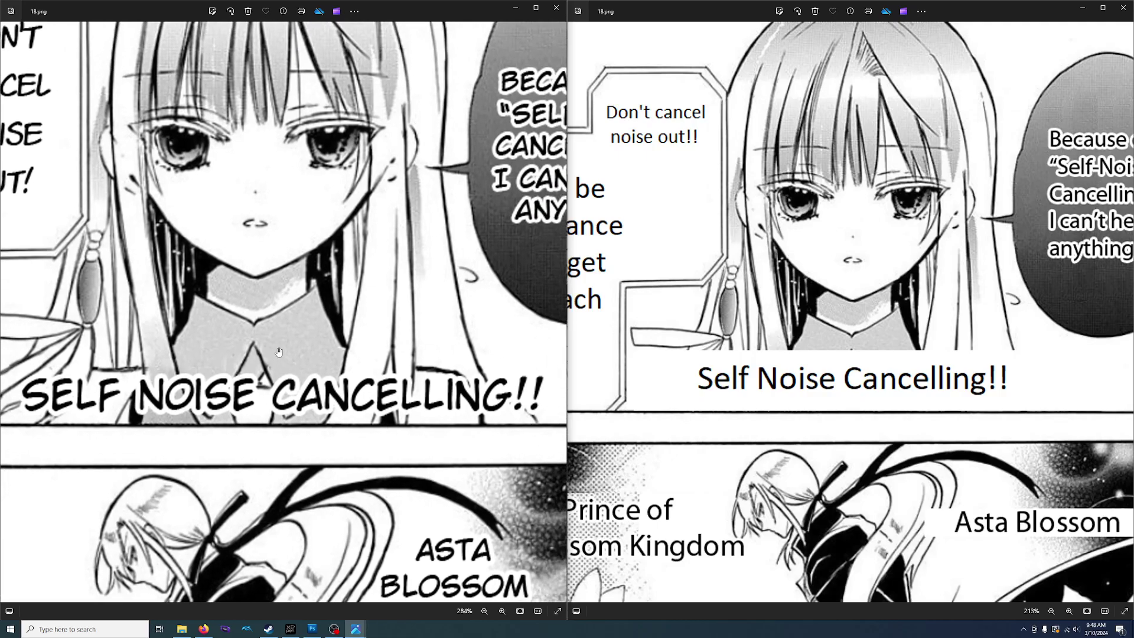
scroll(279, 353, "down", 1)
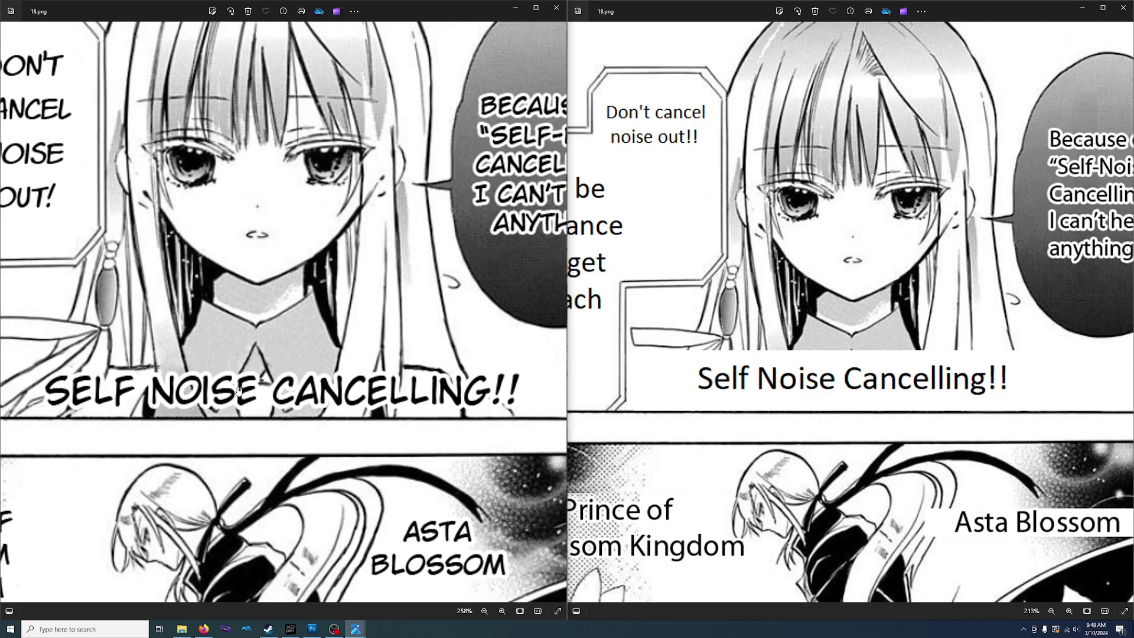
left_click_drag(238, 392, 275, 389)
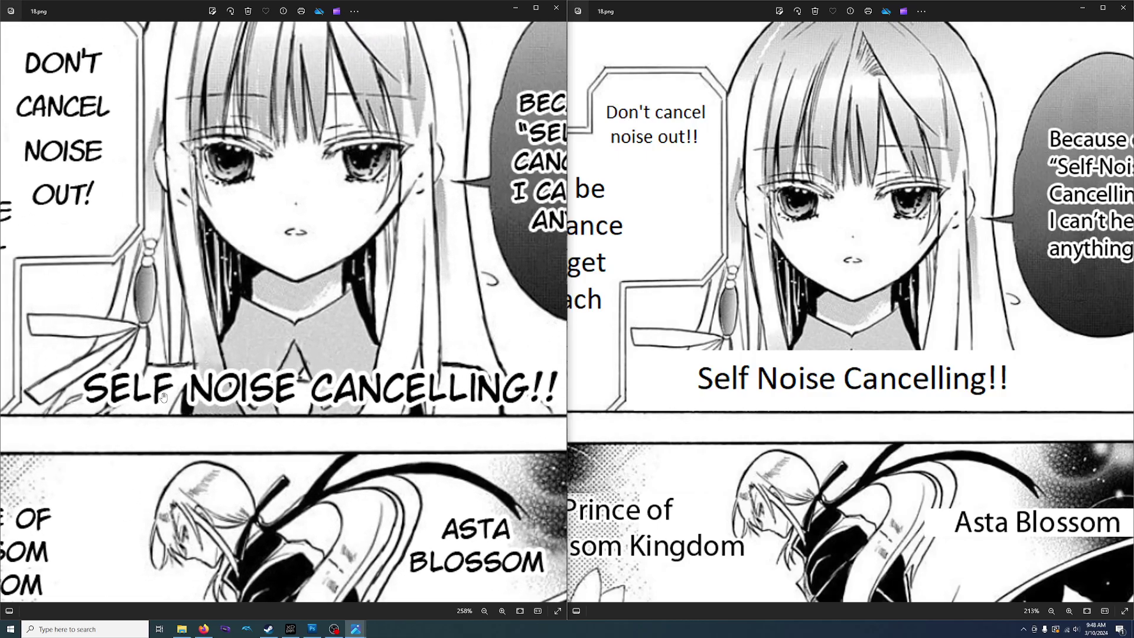
left_click_drag(730, 327, 870, 384)
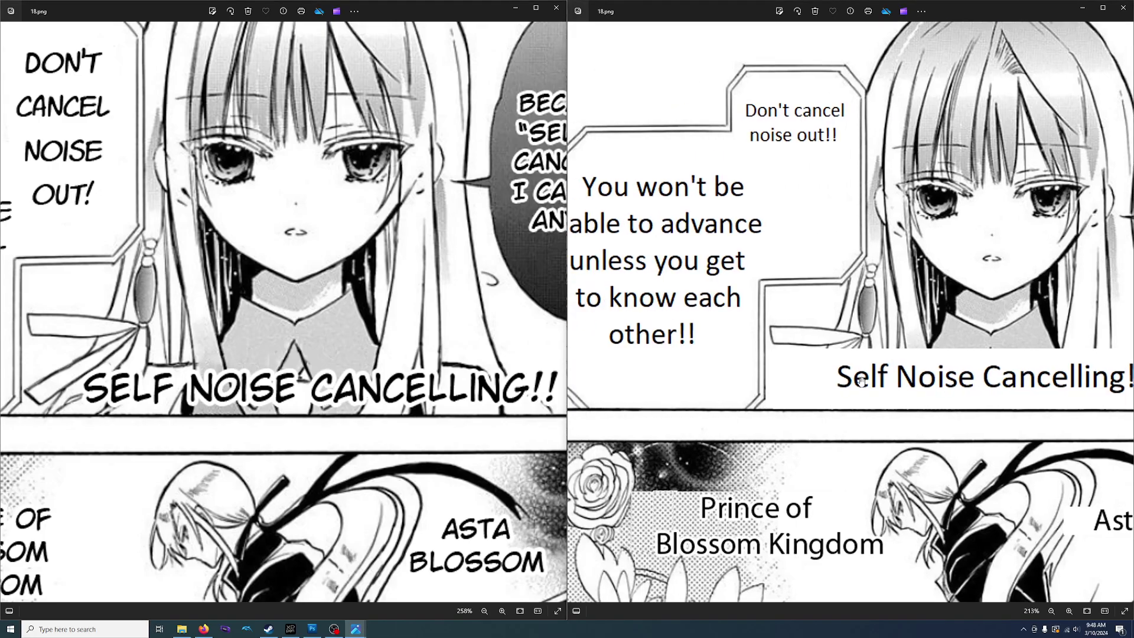
left_click_drag(168, 183, 441, 253)
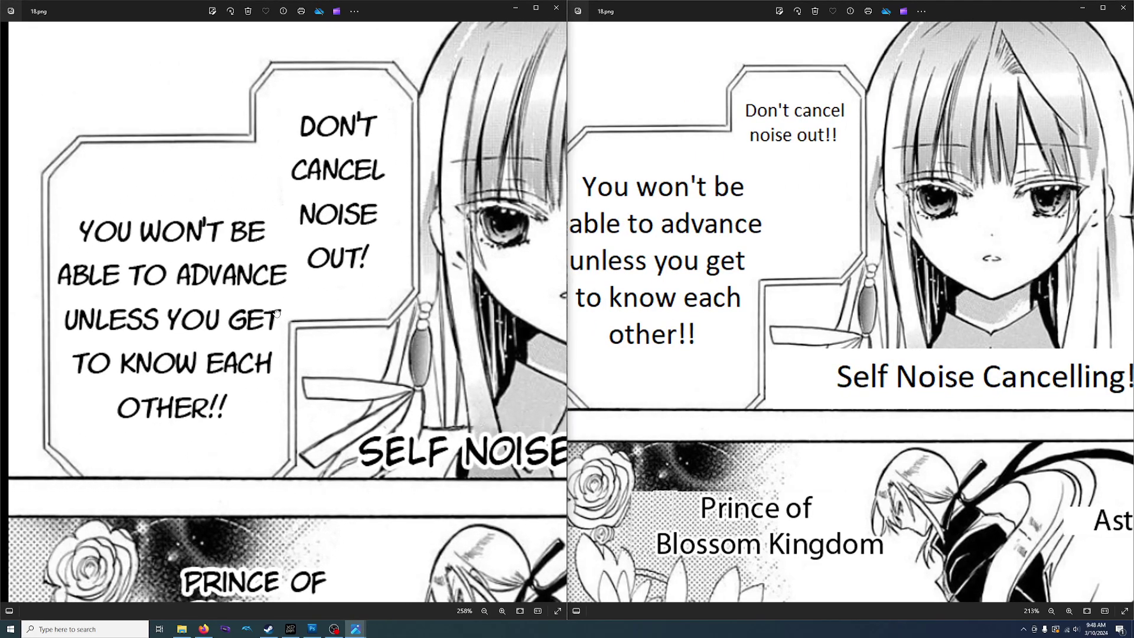
Step: Compare the "Prince of Blossom Kingdom" caption and its flower background on the typeset and draft page 18
left_click_drag(740, 197, 789, 228)
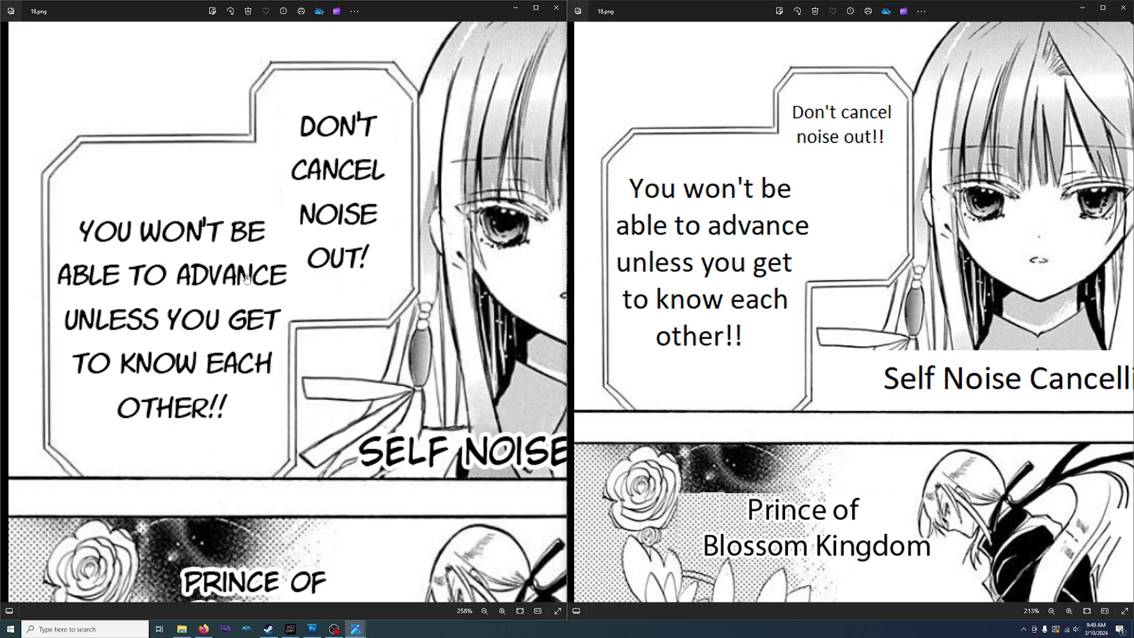
scroll(336, 362, "down", 5)
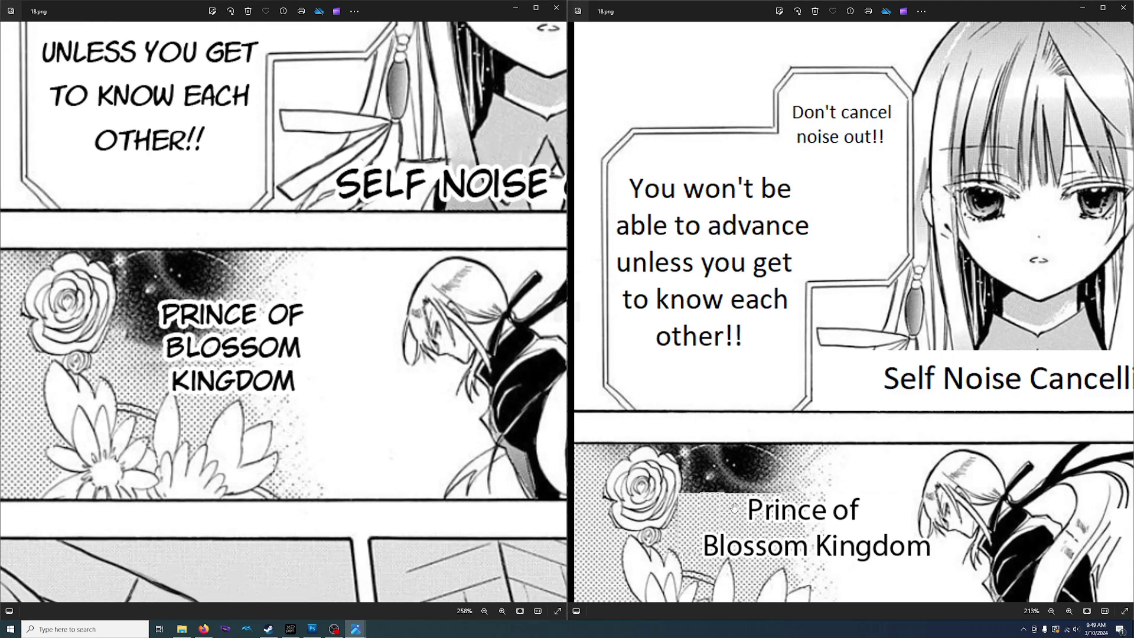
scroll(749, 329, "down", 3)
scroll(747, 326, "down", 1)
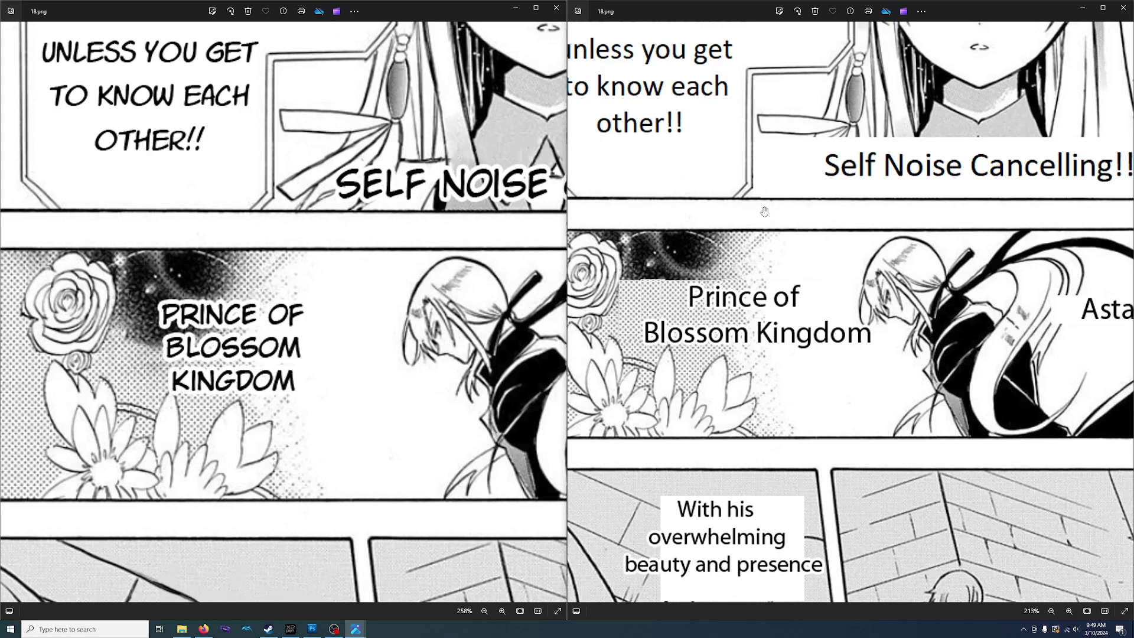
scroll(649, 307, "up", 2)
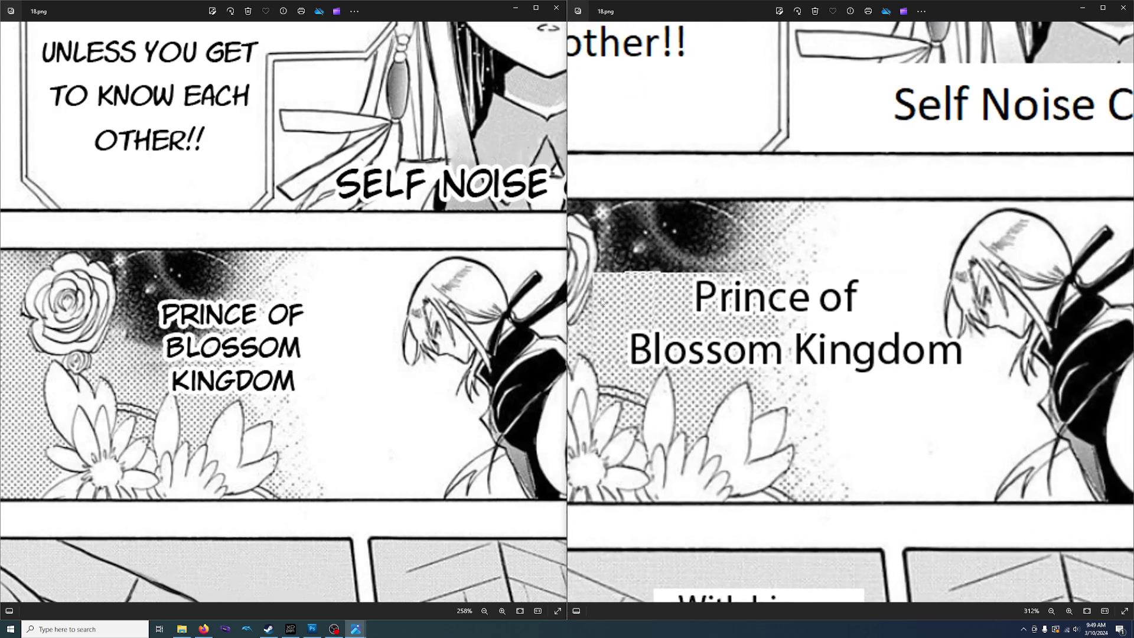
scroll(636, 295, "up", 3)
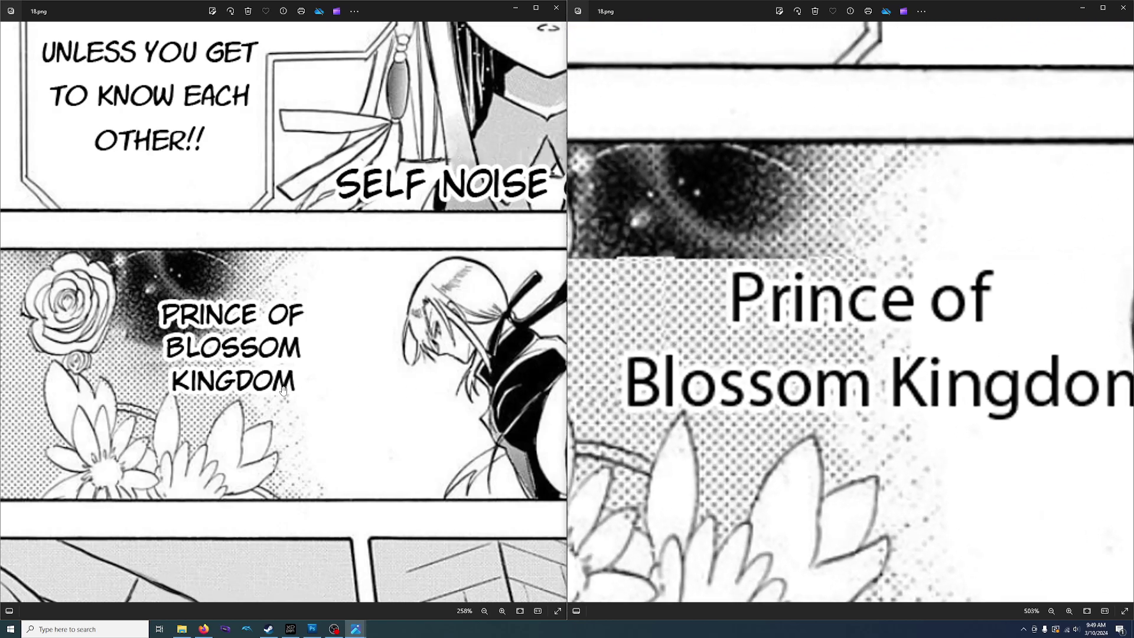
scroll(282, 390, "up", 3)
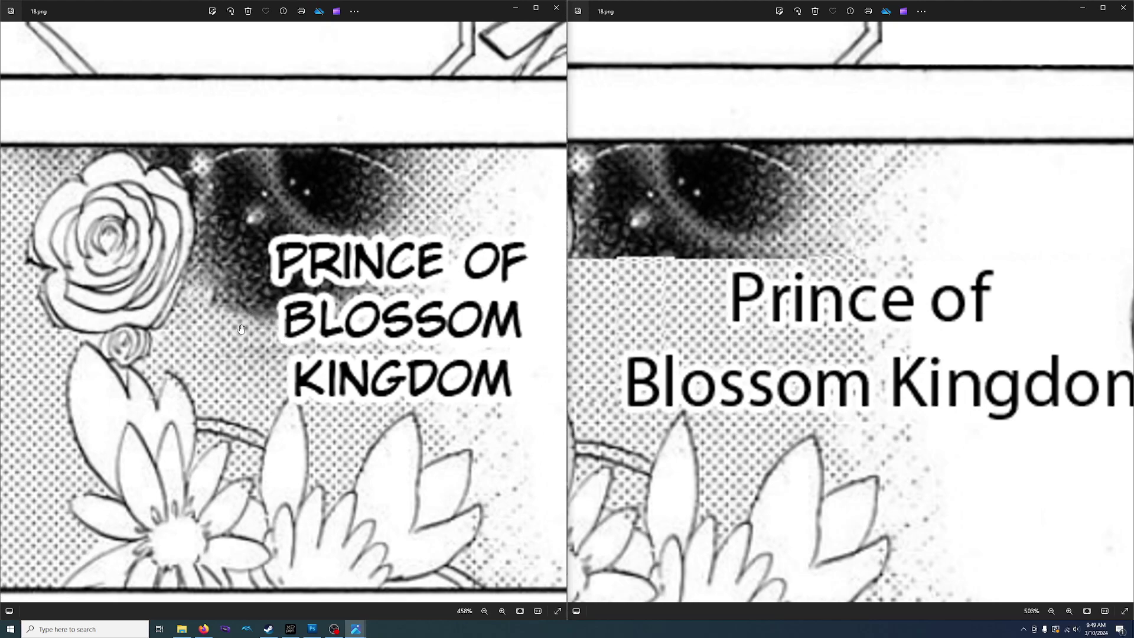
left_click_drag(661, 245, 739, 259)
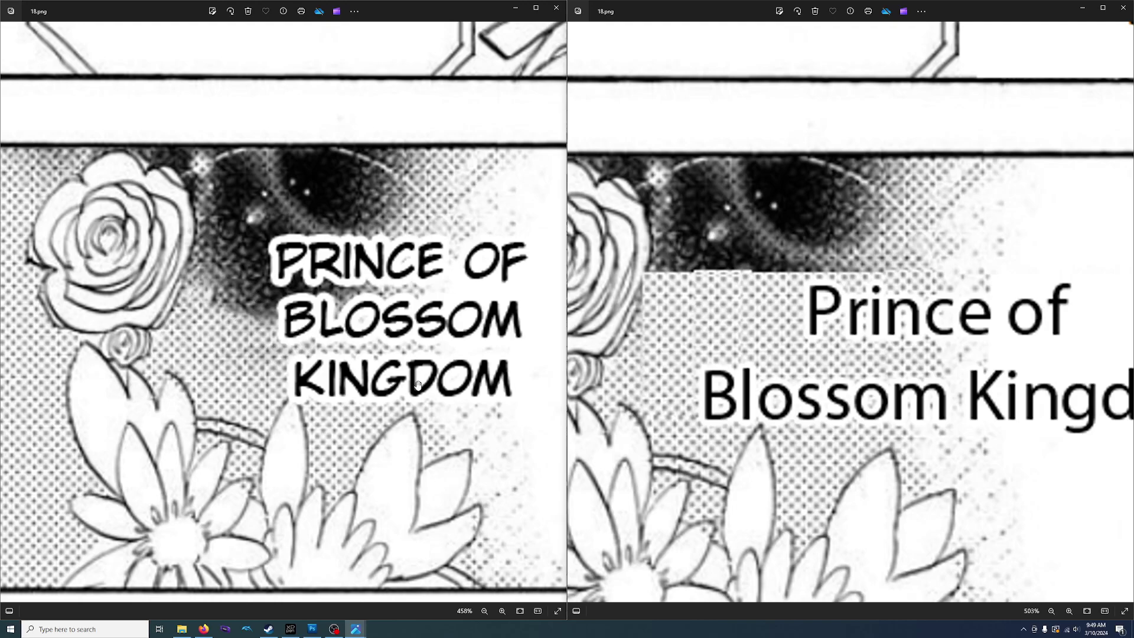
Step: Compare the "Asta Blossom" caption and the artwork around it on the typeset and draft page 18
scroll(354, 344, "right", 2)
scroll(353, 344, "right", 10)
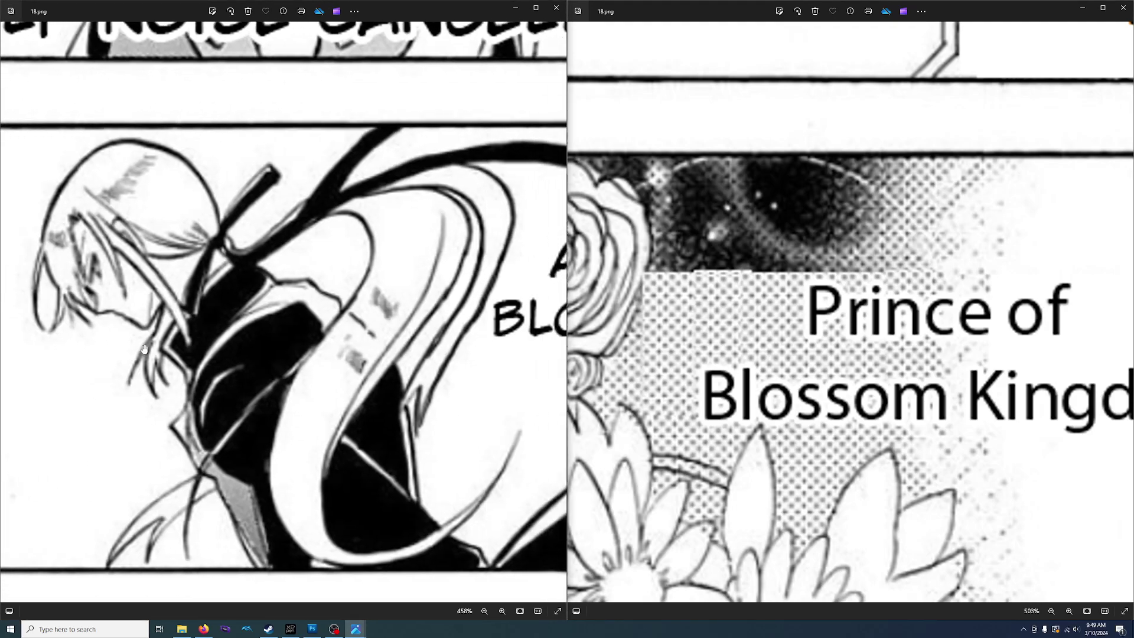
scroll(786, 245, "right", 10)
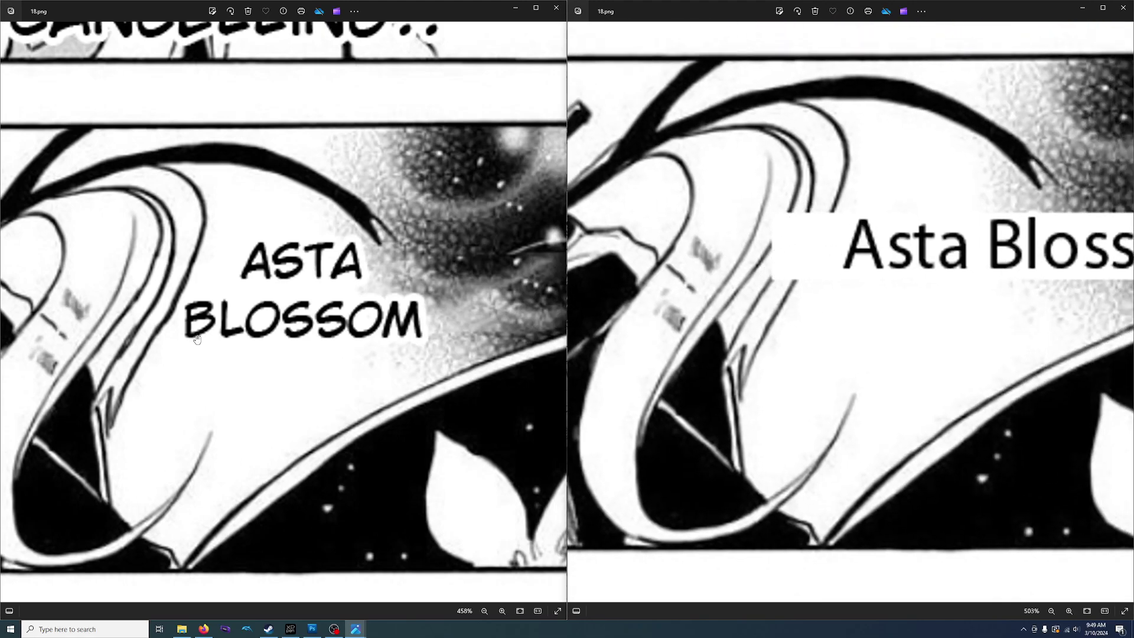
scroll(278, 323, "left", 2)
scroll(339, 308, "down", 2)
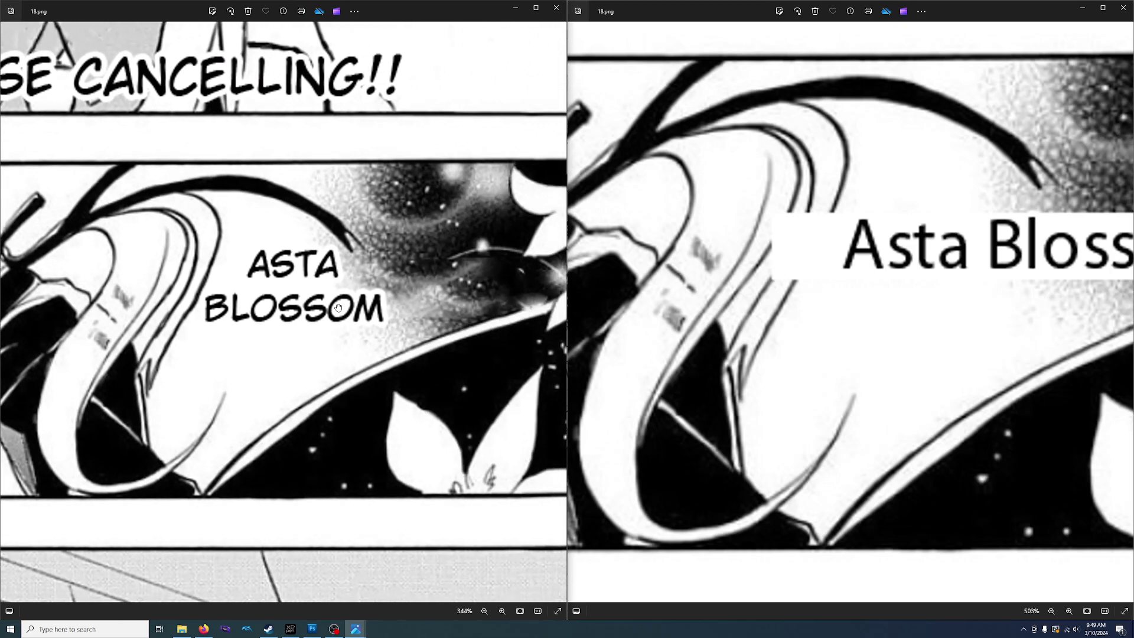
scroll(1023, 221, "right", 3)
scroll(924, 241, "down", 1)
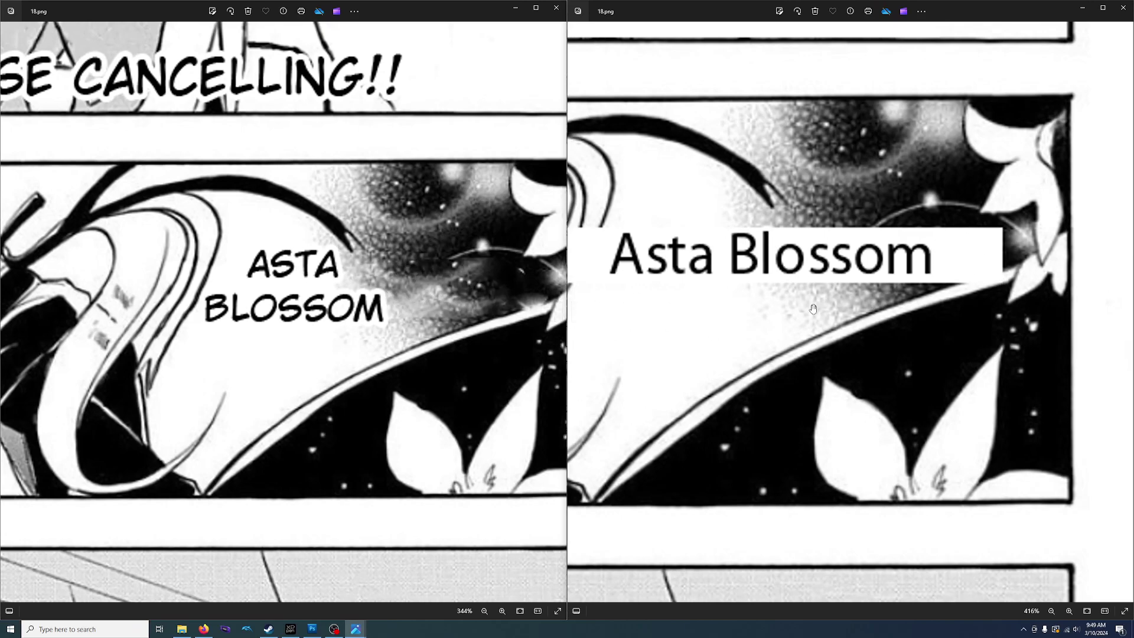
Step: Compare the "When you finish the tutorial level..." and "In the first town" captions on both versions of page 18
scroll(561, 414, "down", 7)
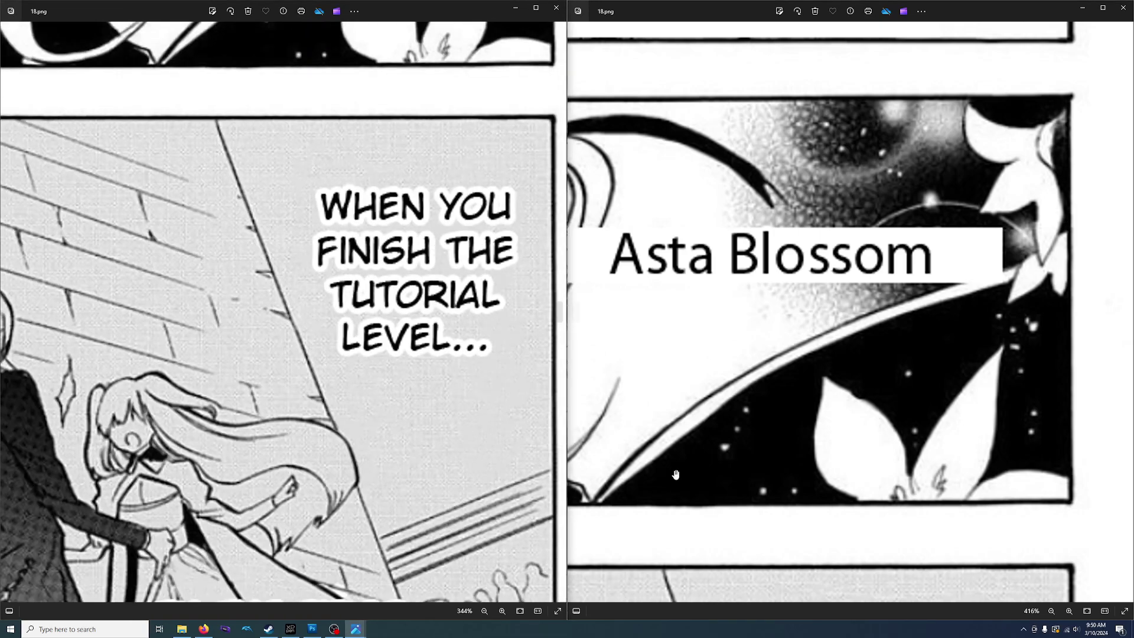
scroll(785, 330, "down", 8)
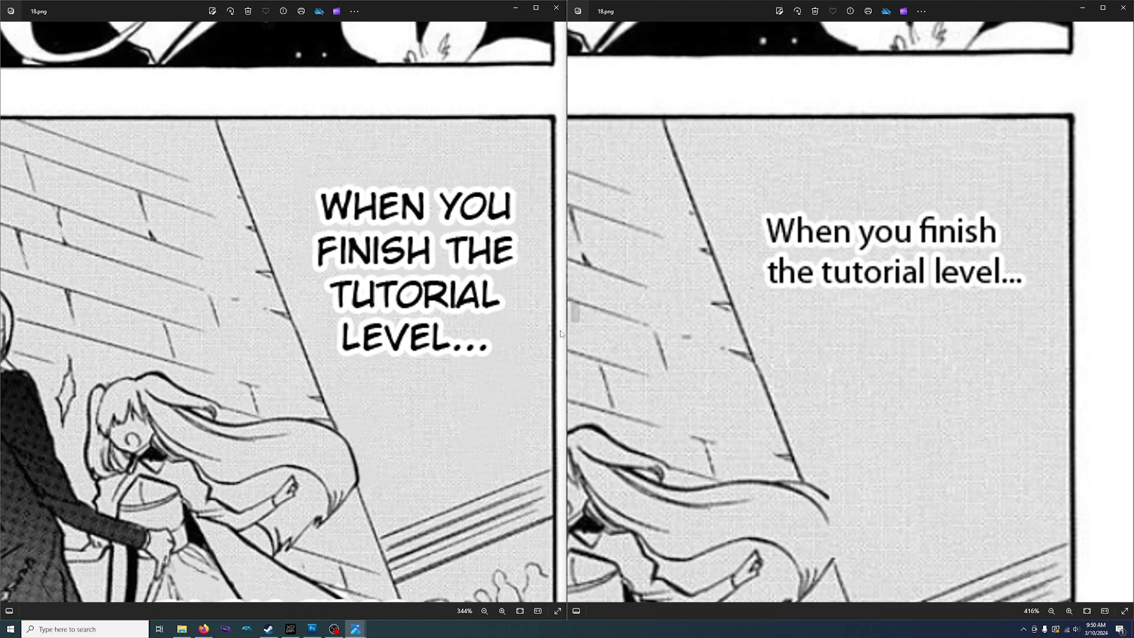
scroll(701, 375, "down", 1)
scroll(700, 375, "down", 1)
scroll(800, 459, "down", 3)
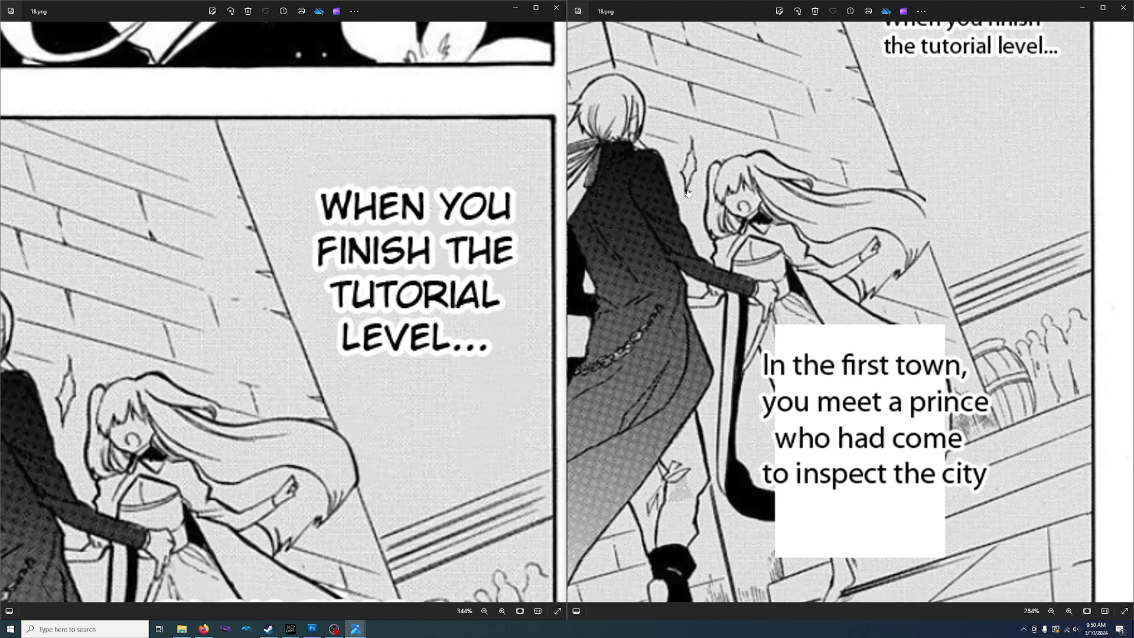
scroll(841, 409, "down", 2)
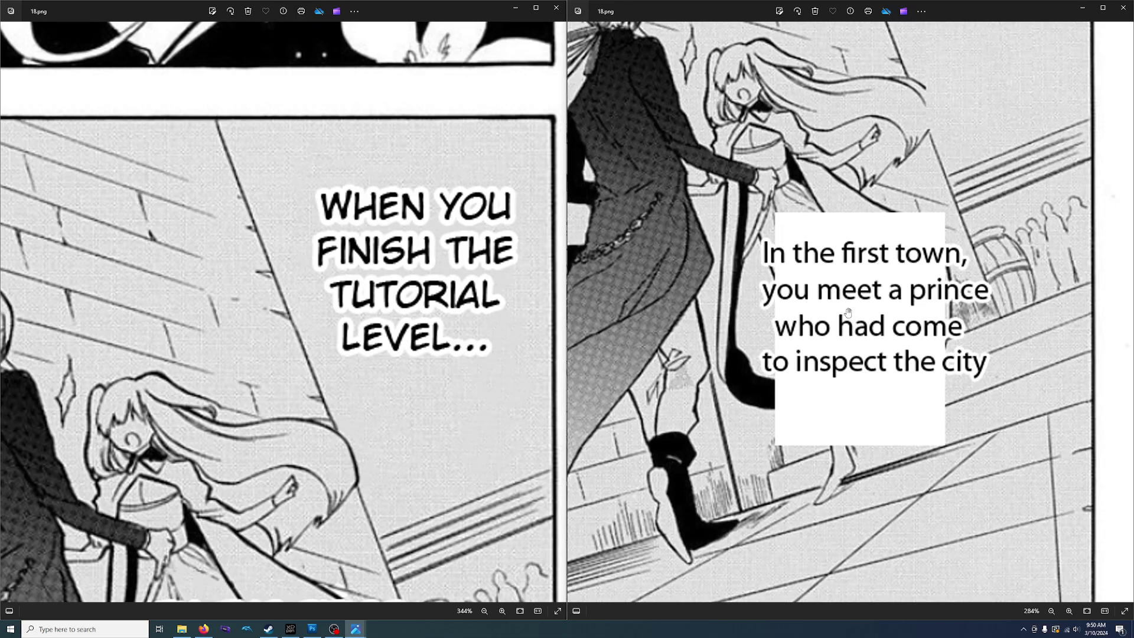
scroll(269, 451, "down", 5)
scroll(332, 393, "down", 4)
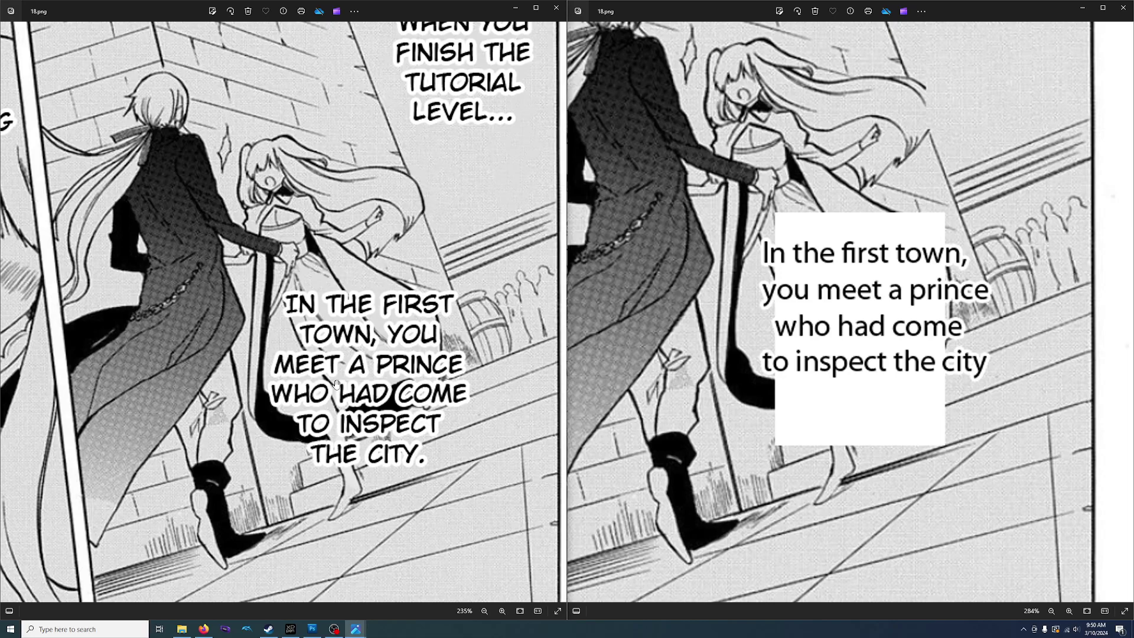
Step: Compare the "With his overwhelming beauty and presence" and "He steals your heart." captions on both versions of page 18
left_click_drag(269, 345, 544, 523)
left_click_drag(591, 153, 975, 389)
scroll(969, 387, "down", 4)
left_click_drag(794, 410, 803, 334)
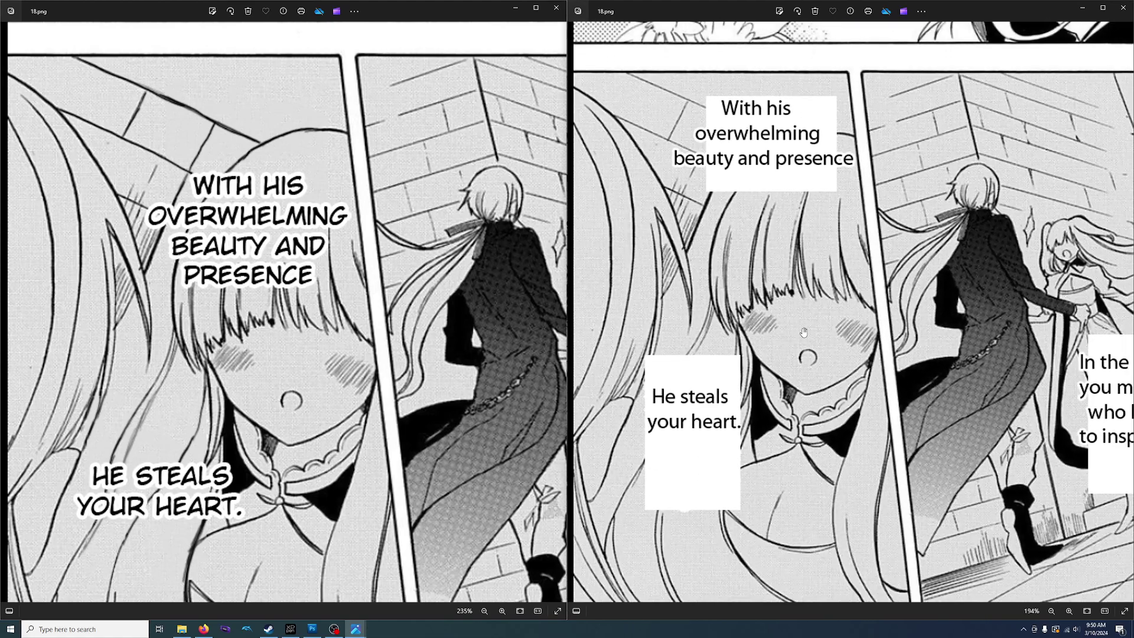
left_click_drag(329, 455, 329, 361)
scroll(329, 359, "down", 3)
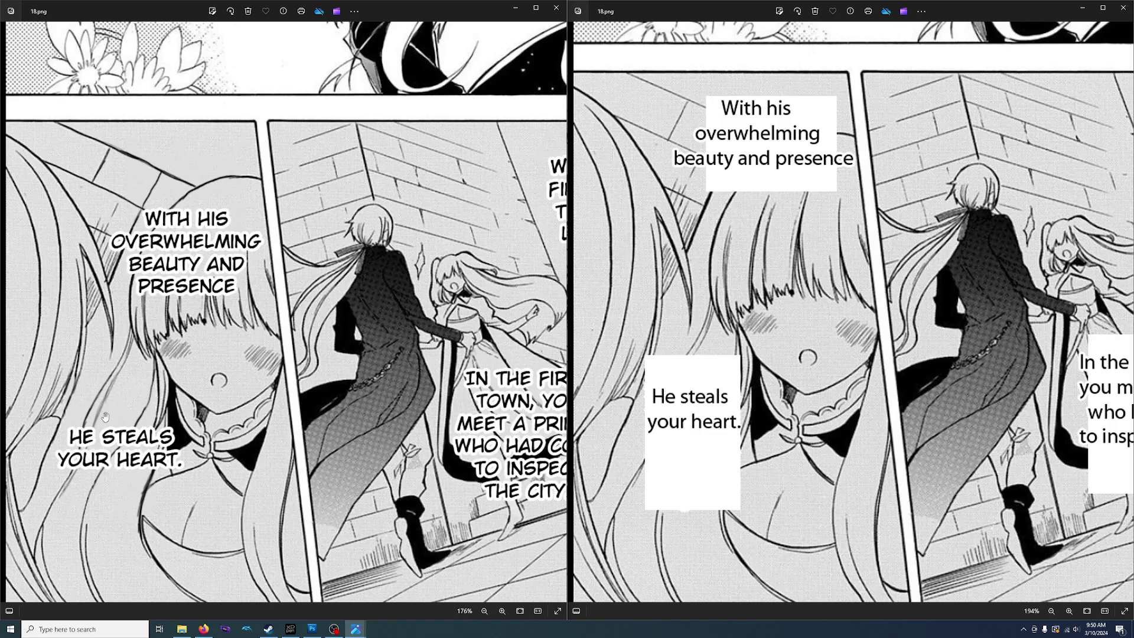
left_click_drag(285, 437, 285, 449)
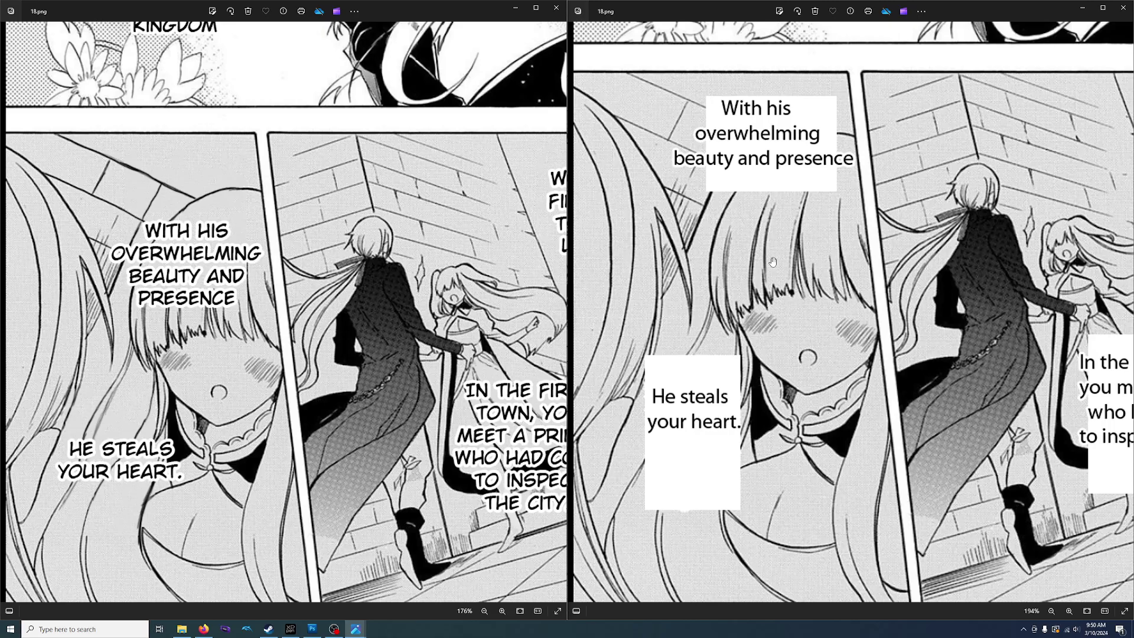
scroll(790, 173, "up", 1)
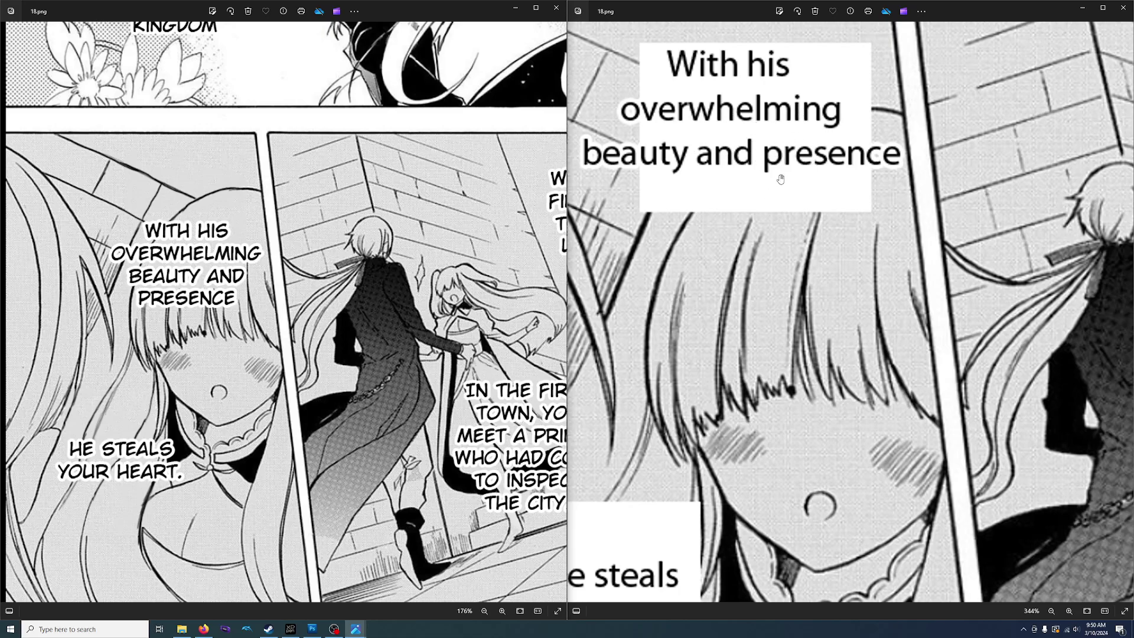
left_click_drag(781, 176, 786, 236)
Step: Re-examine the "In the first town" caption on the draft and typeset page, ending with both whole pages in view
left_click_drag(858, 289, 203, 250)
left_click_drag(740, 502, 789, 262)
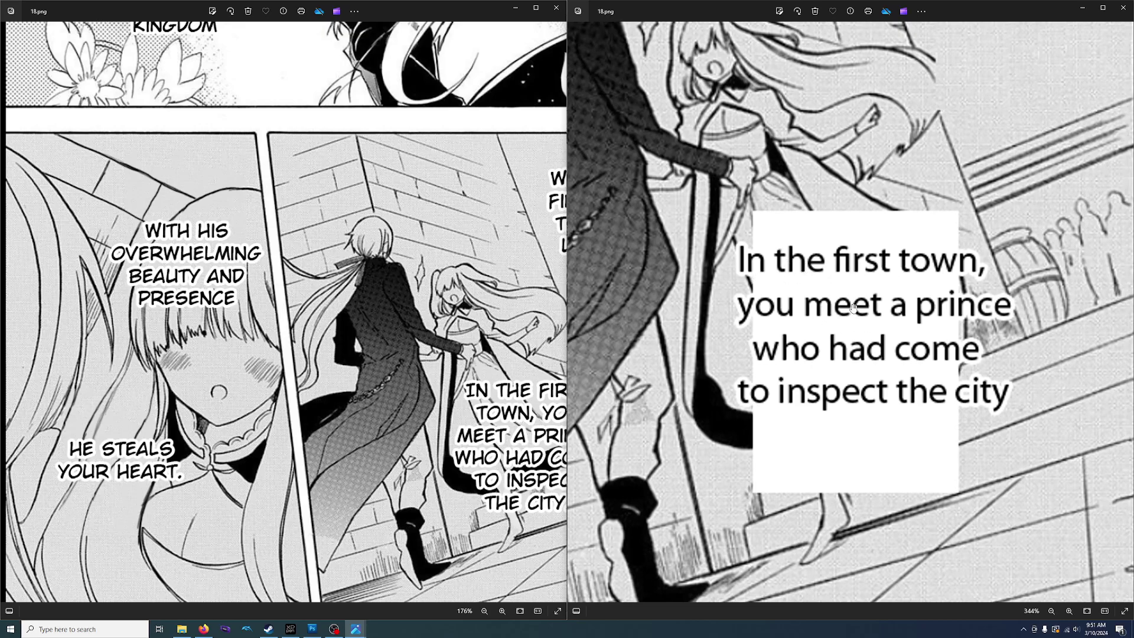
left_click_drag(853, 307, 797, 311)
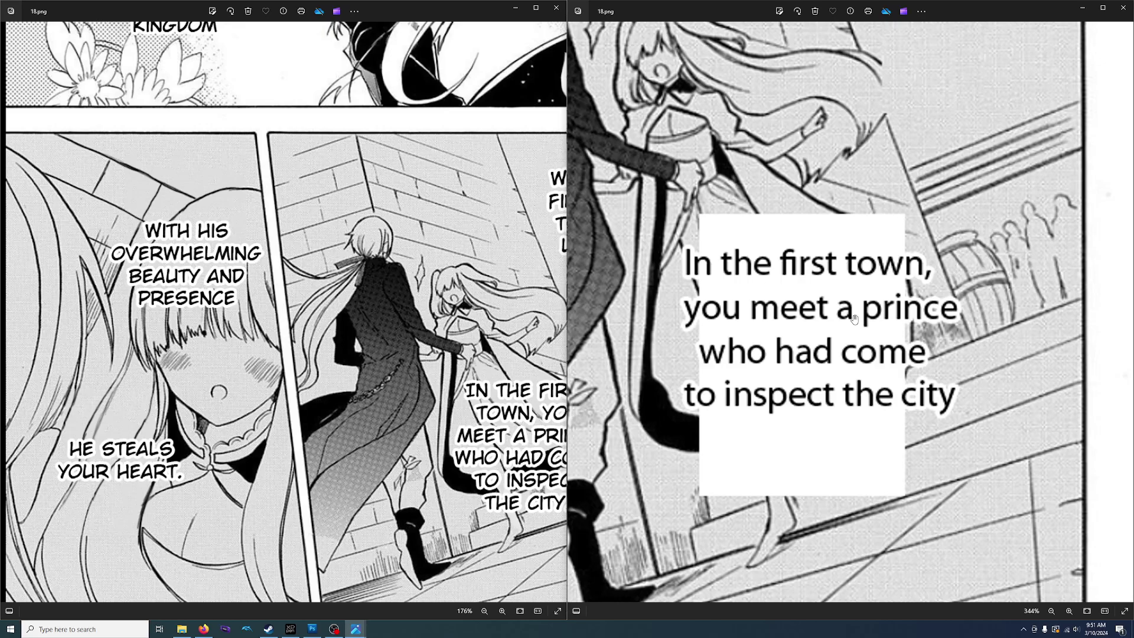
left_click_drag(469, 380, 359, 367)
scroll(428, 410, "down", 5)
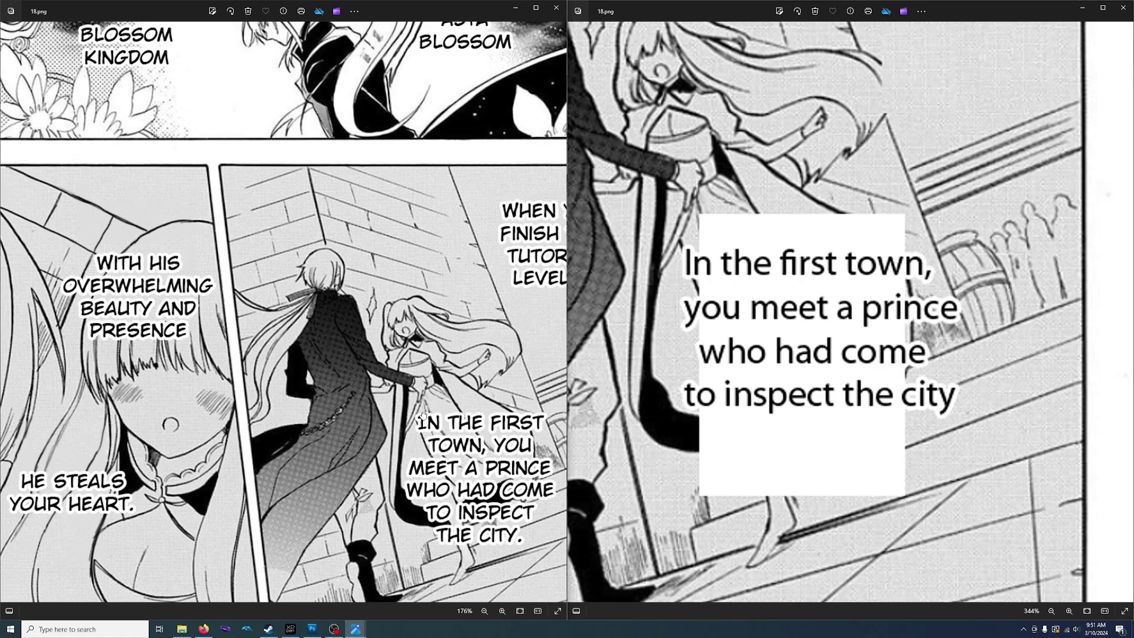
scroll(827, 319, "down", 6)
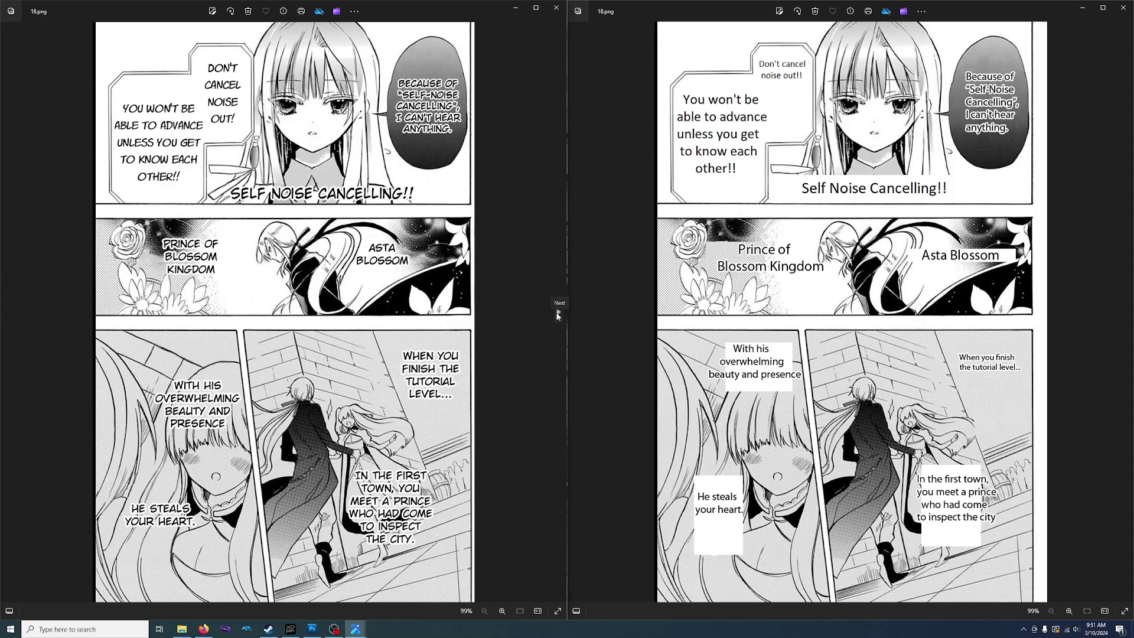
Step: Bring up page 28 in both the typeset view and the draft view
left_click(559, 313)
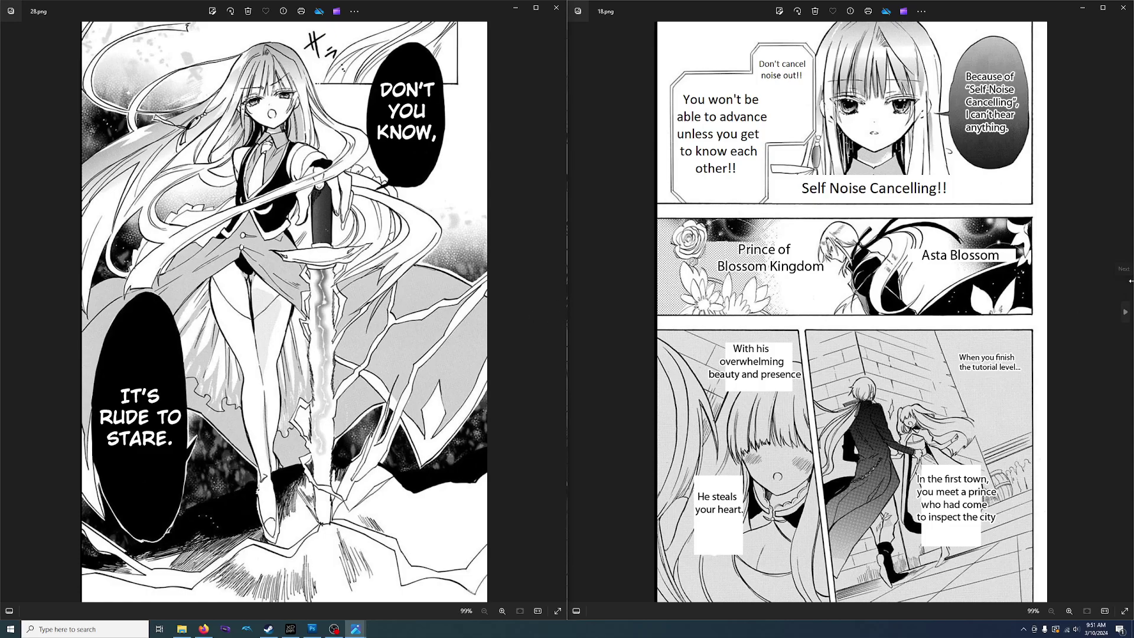
left_click(1125, 313)
left_click(1126, 312)
left_click(1126, 313)
left_click(1125, 313)
left_click(1125, 312)
left_click(1125, 312)
left_click(1125, 312)
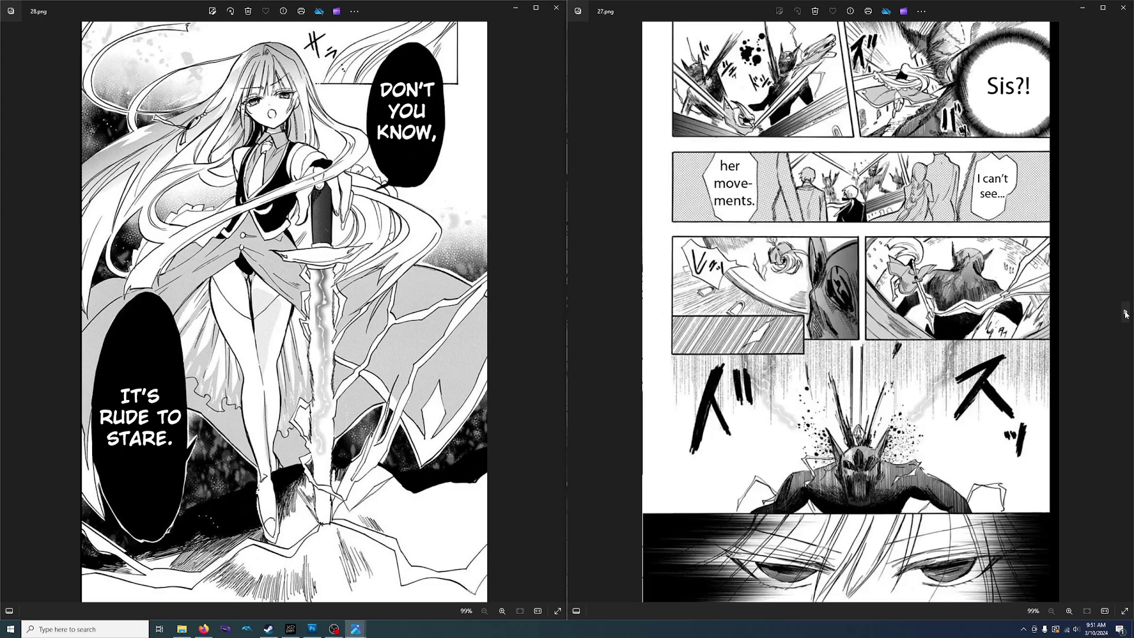
left_click(1126, 313)
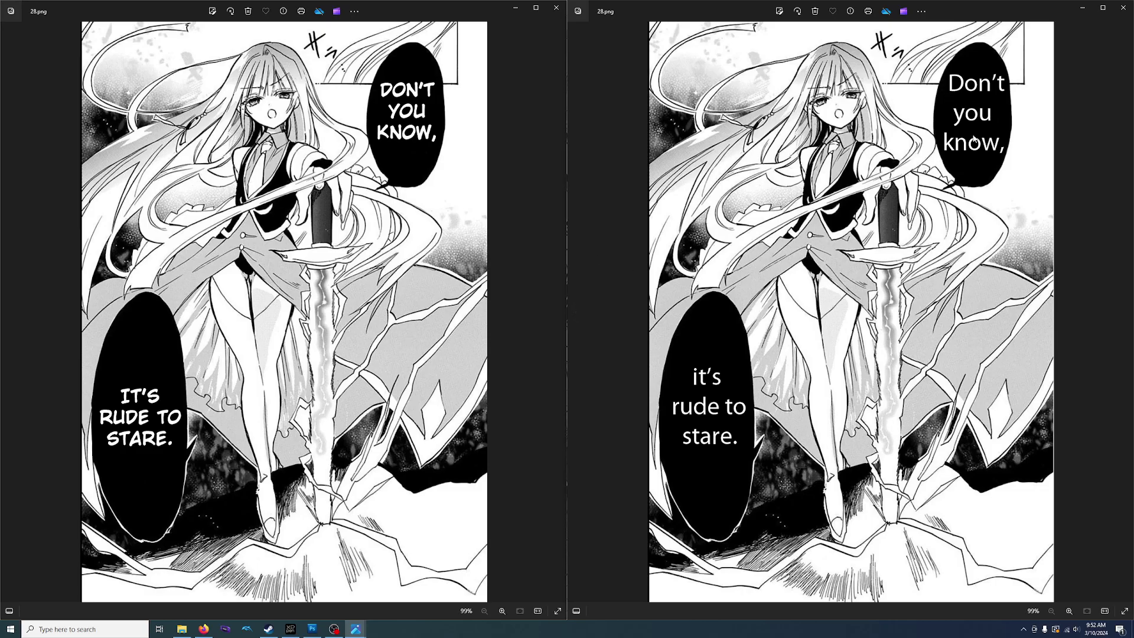
Step: Compare the "Don't you know," and "It's rude to stare." bubbles on the typeset and draft page 28
scroll(975, 135, "up", 3)
scroll(950, 204, "up", 2)
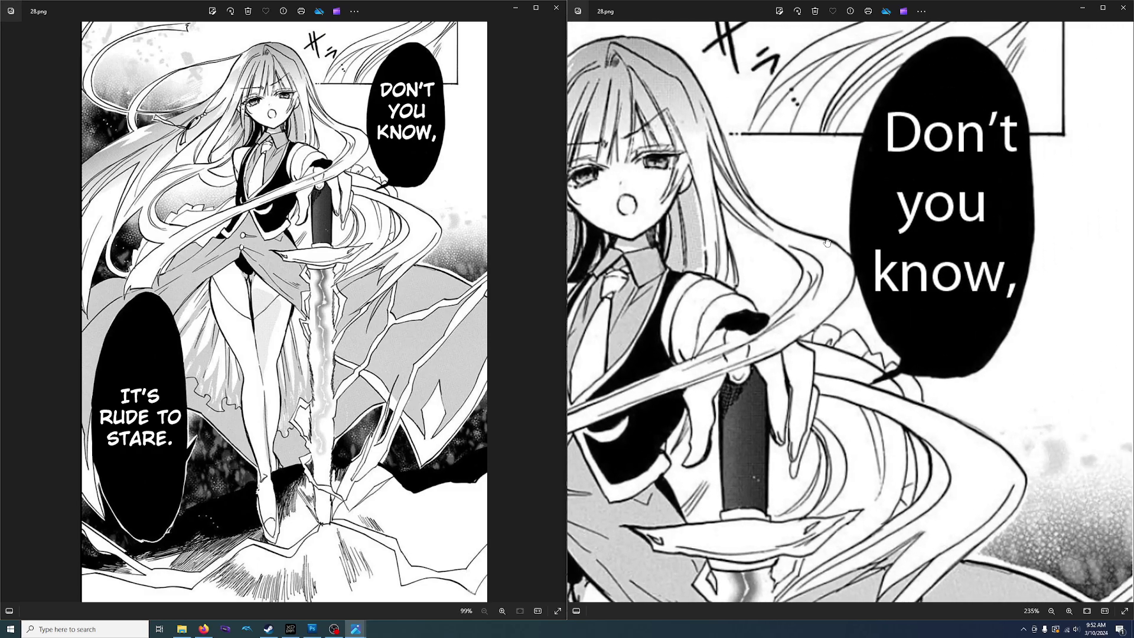
scroll(499, 168, "up", 6)
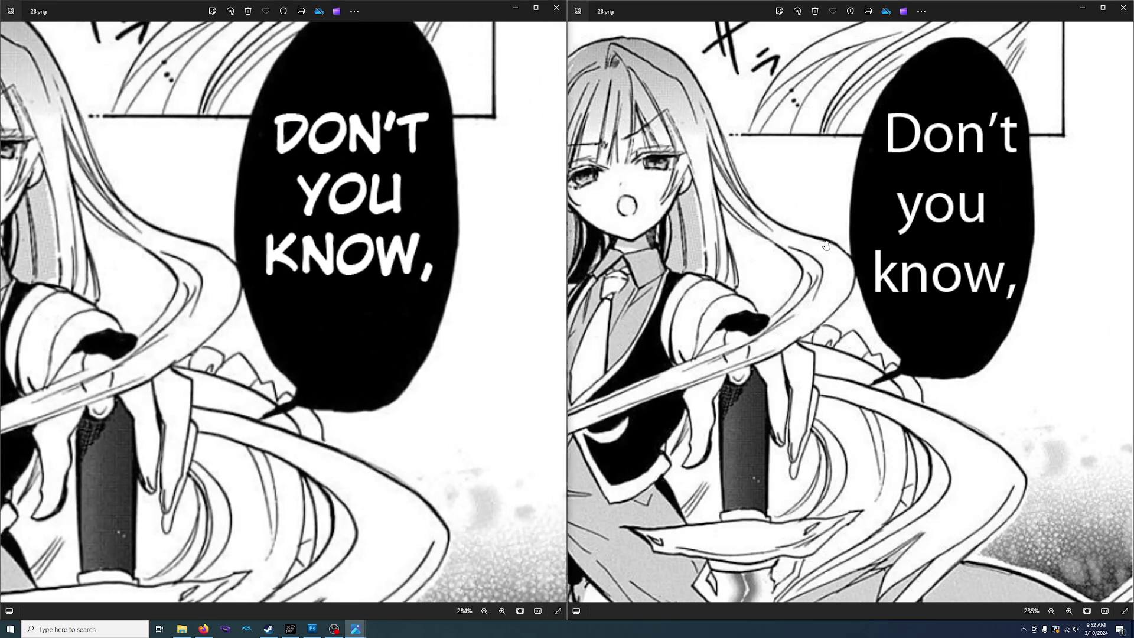
scroll(820, 263, "down", 4)
left_click_drag(784, 385, 814, 259)
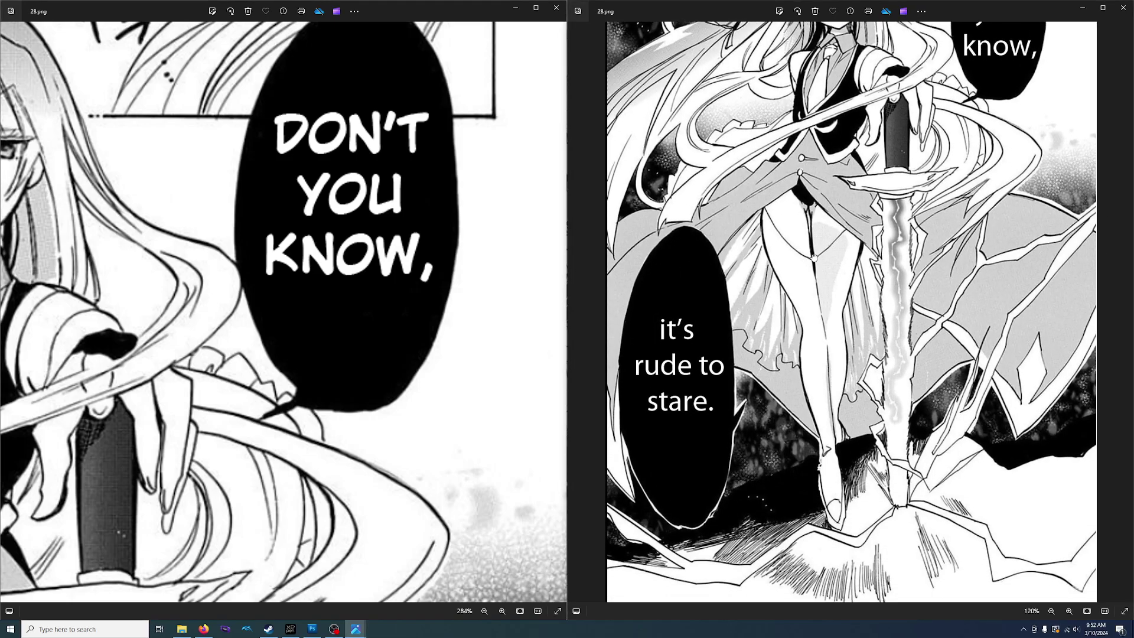
scroll(379, 356, "down", 5)
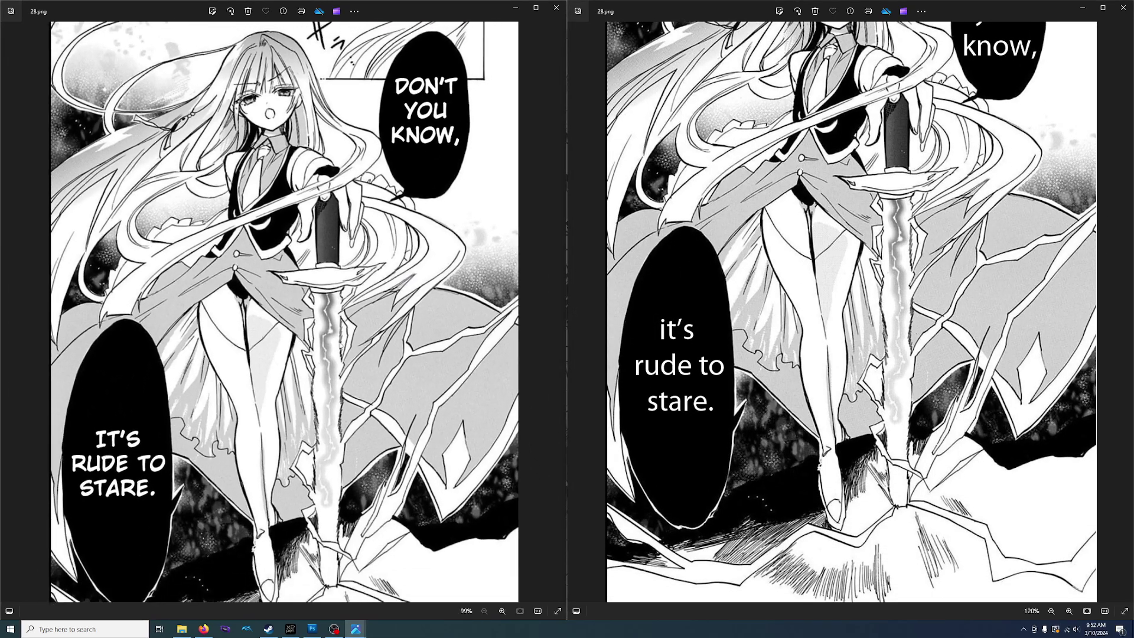
scroll(759, 312, "down", 1)
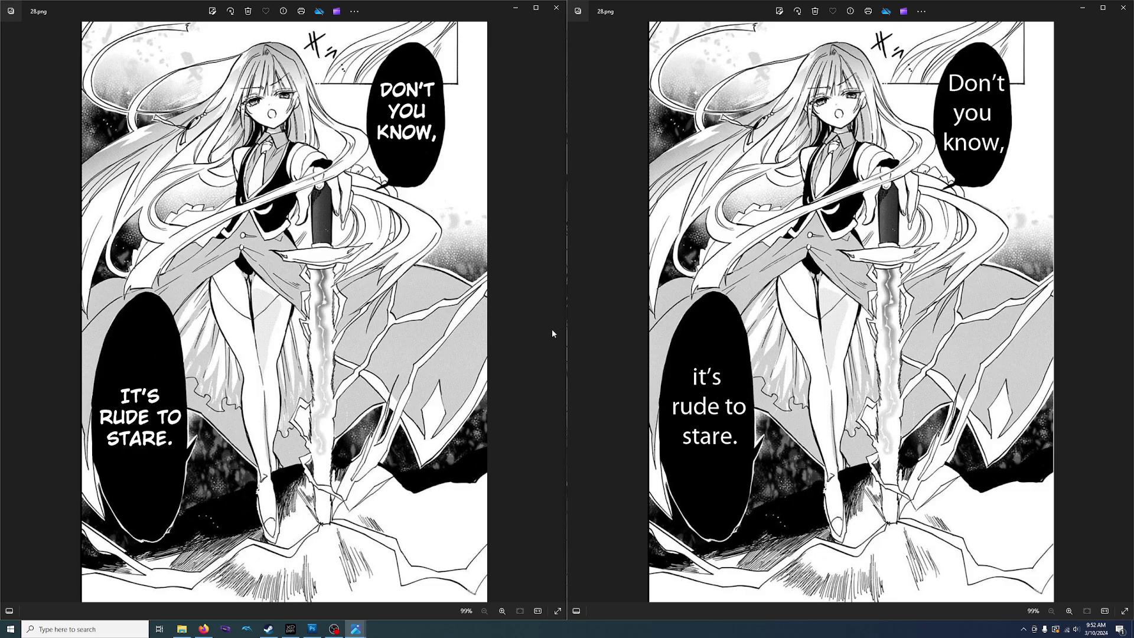
Step: Go back through the typeset pages from page 28 to page 4, leaving the draft on page 28
left_click(13, 313)
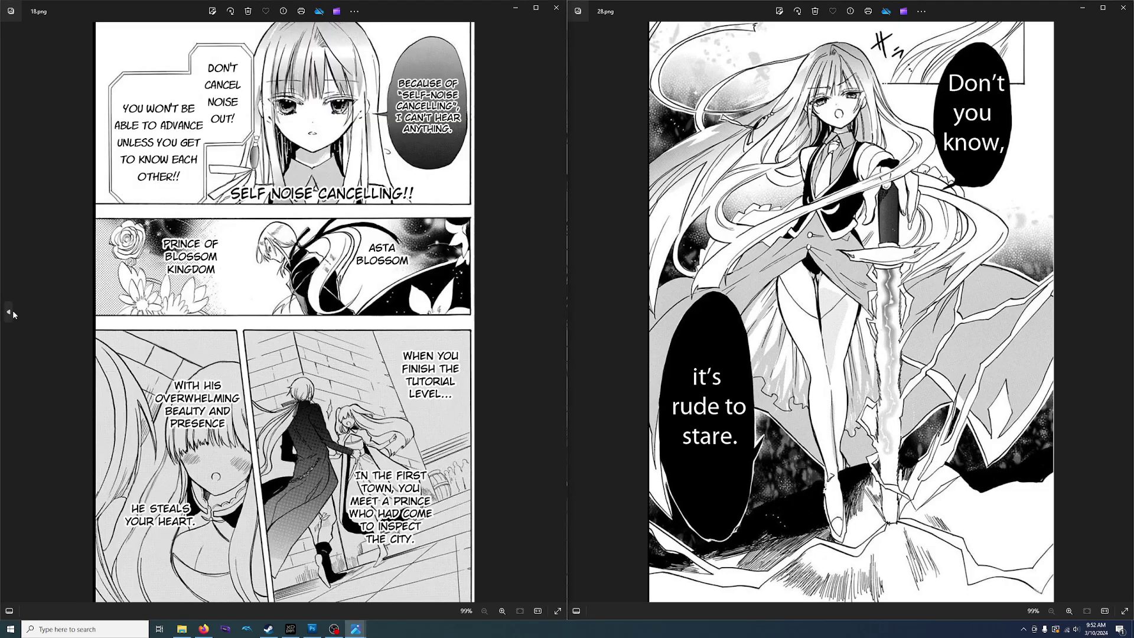
left_click(13, 313)
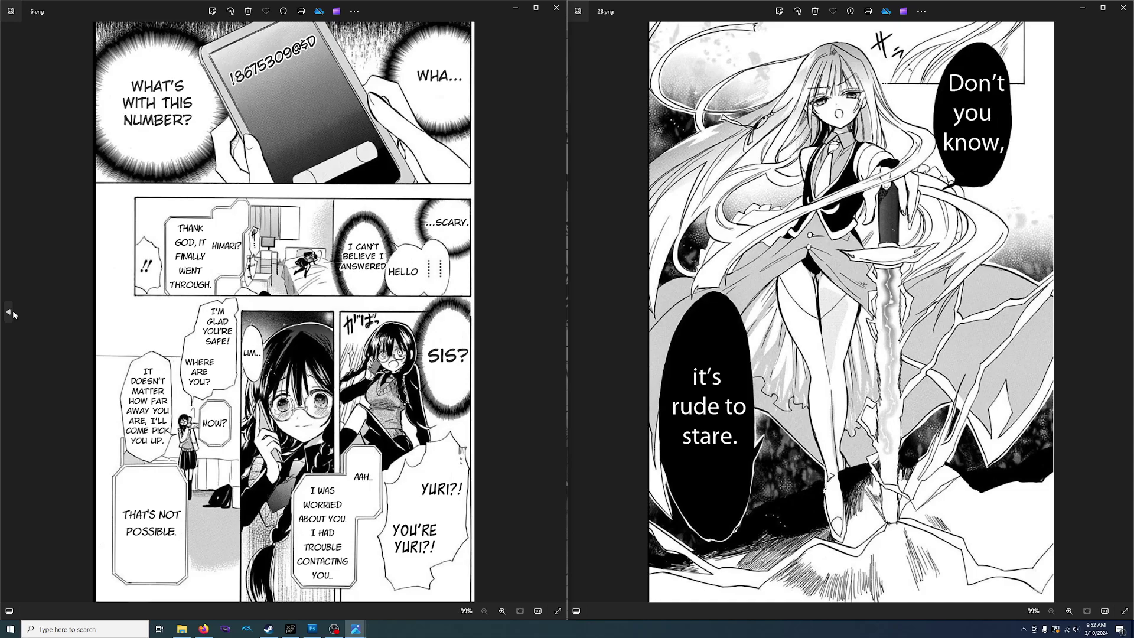
left_click(12, 313)
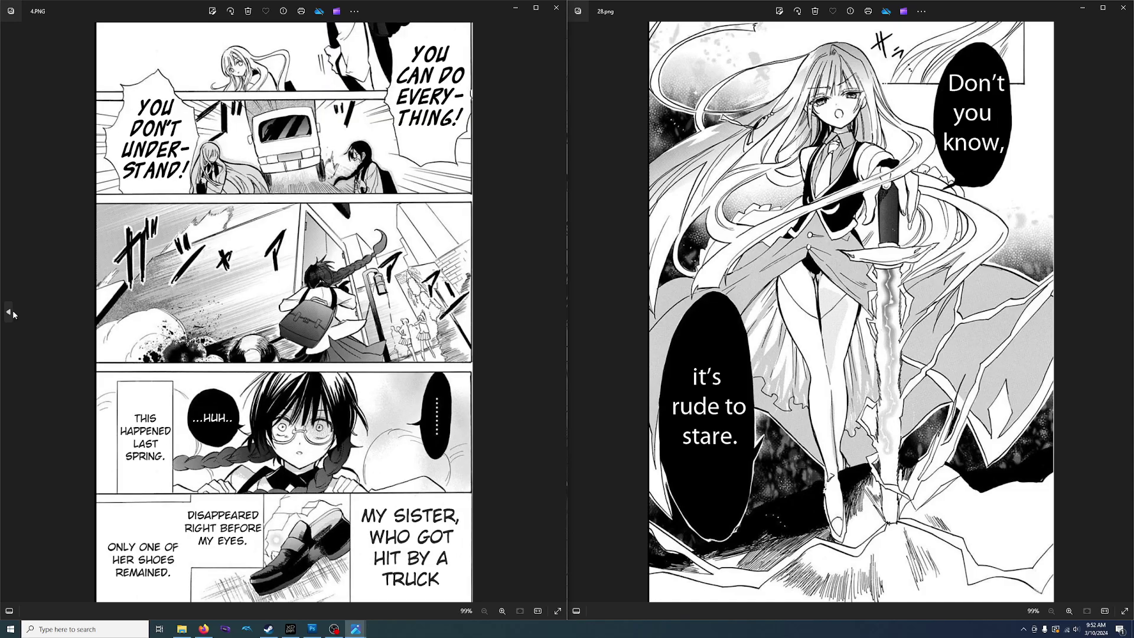
Step: Go back to page 2 in both the typeset view and the draft view
left_click(12, 313)
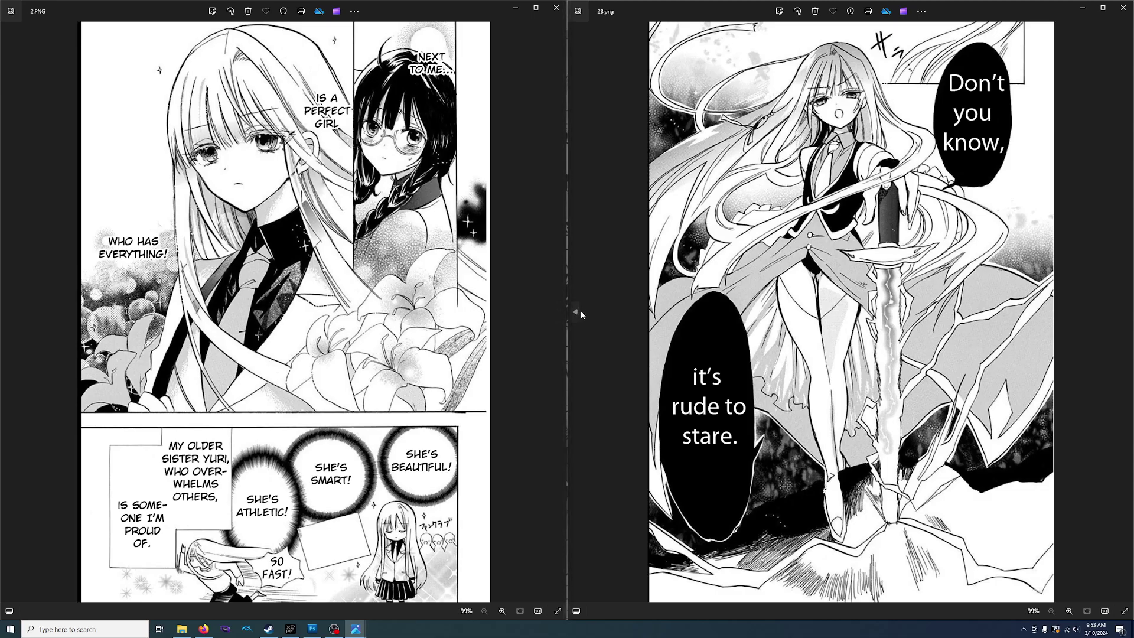
left_click(577, 312)
left_click(577, 312)
left_click(576, 312)
left_click(577, 312)
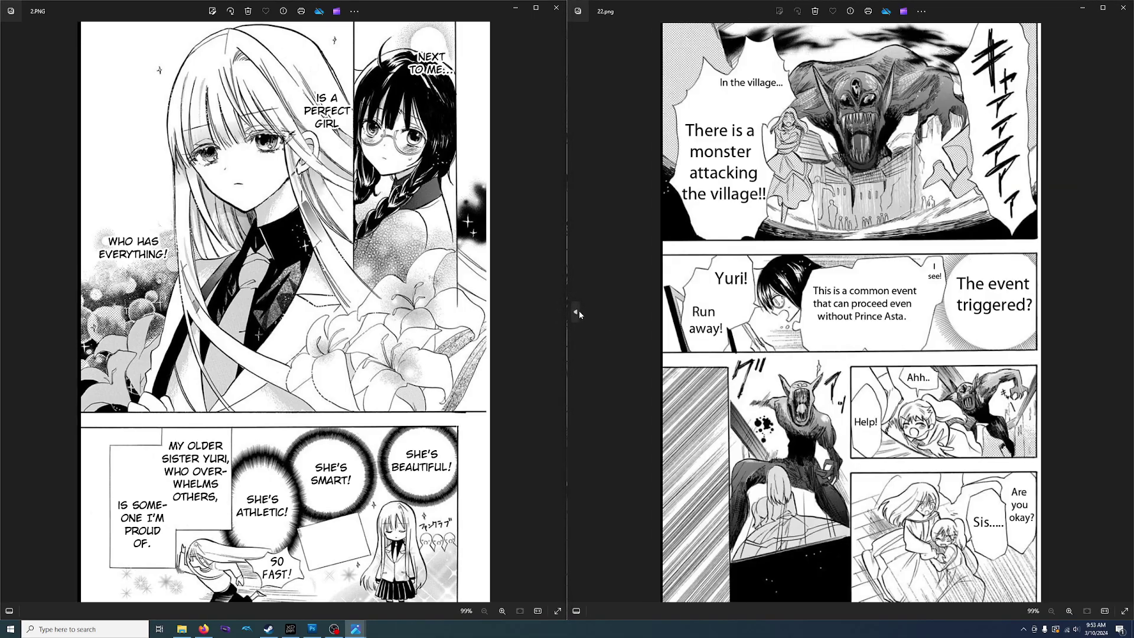
left_click(577, 312)
left_click(577, 312)
left_click(577, 312)
left_click(577, 312)
left_click(577, 312)
left_click(577, 312)
left_click(576, 311)
left_click(576, 312)
left_click(576, 312)
left_click(576, 312)
left_click(577, 312)
left_click(576, 312)
left_click(576, 312)
left_click(577, 312)
left_click(577, 312)
left_click(577, 312)
left_click(577, 312)
left_click(576, 312)
left_click(577, 312)
left_click(577, 312)
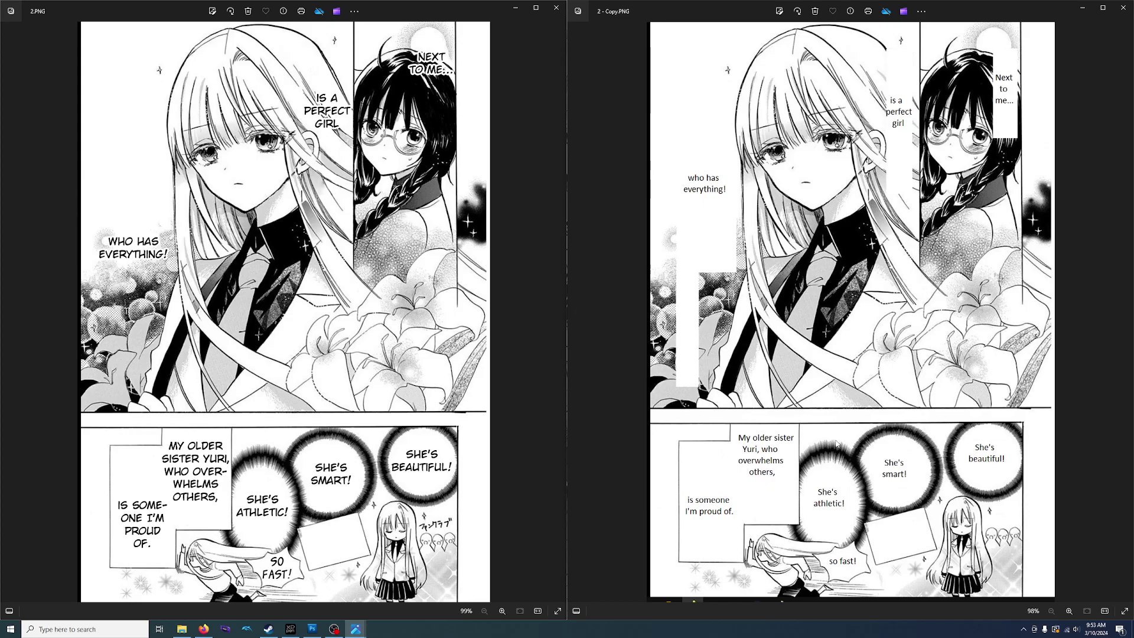
Step: Compare the "My older sister Yuri, who overwhelms others," caption on the draft and typeset page 2, ending with both whole pages in view
scroll(765, 476, "up", 5)
scroll(736, 361, "up", 2)
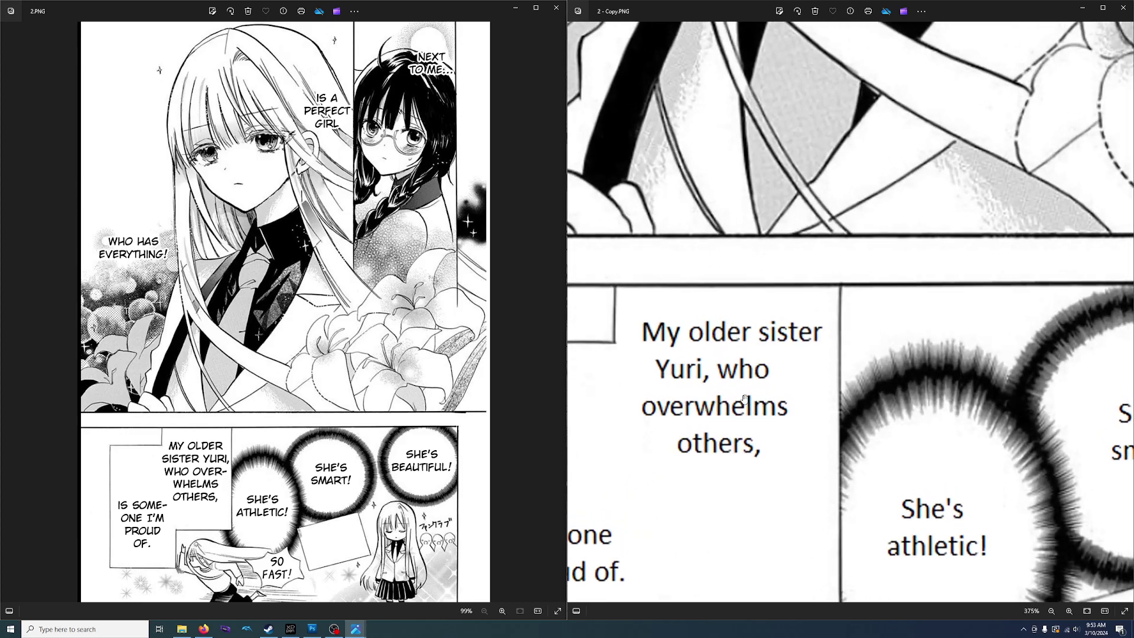
scroll(185, 486, "up", 4)
left_click_drag(186, 486, 300, 360)
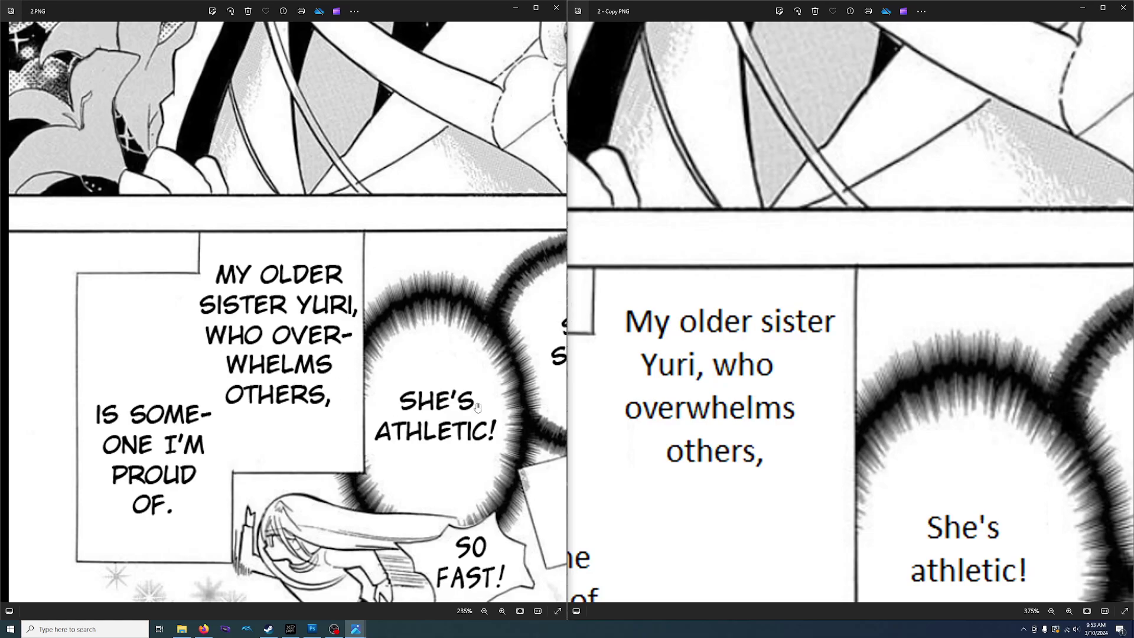
scroll(825, 399, "down", 7)
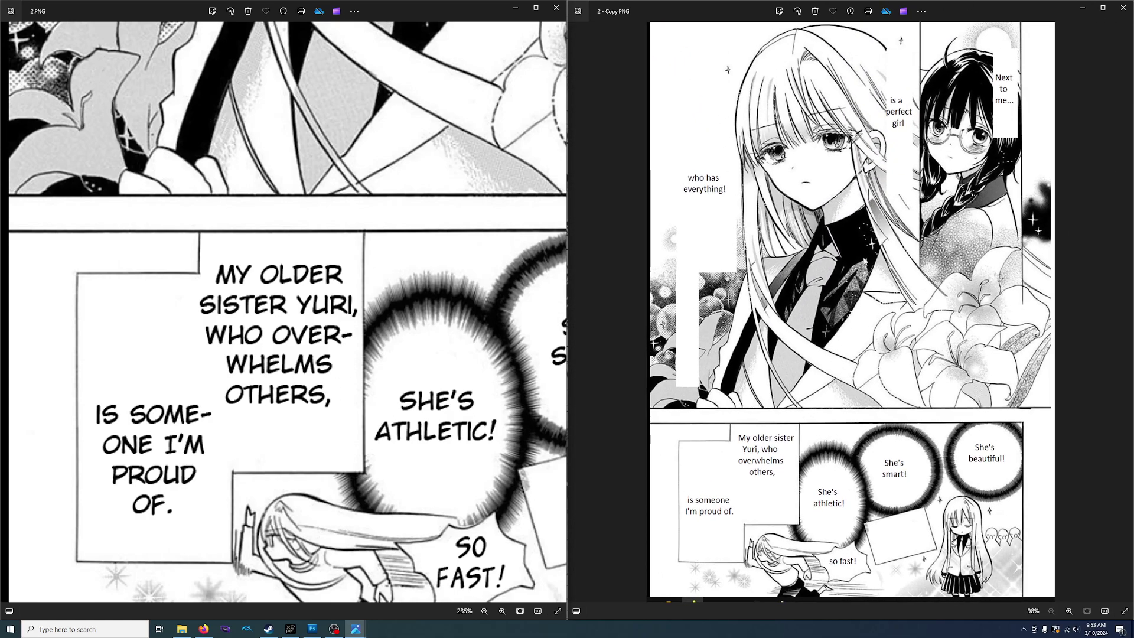
scroll(244, 384, "down", 5)
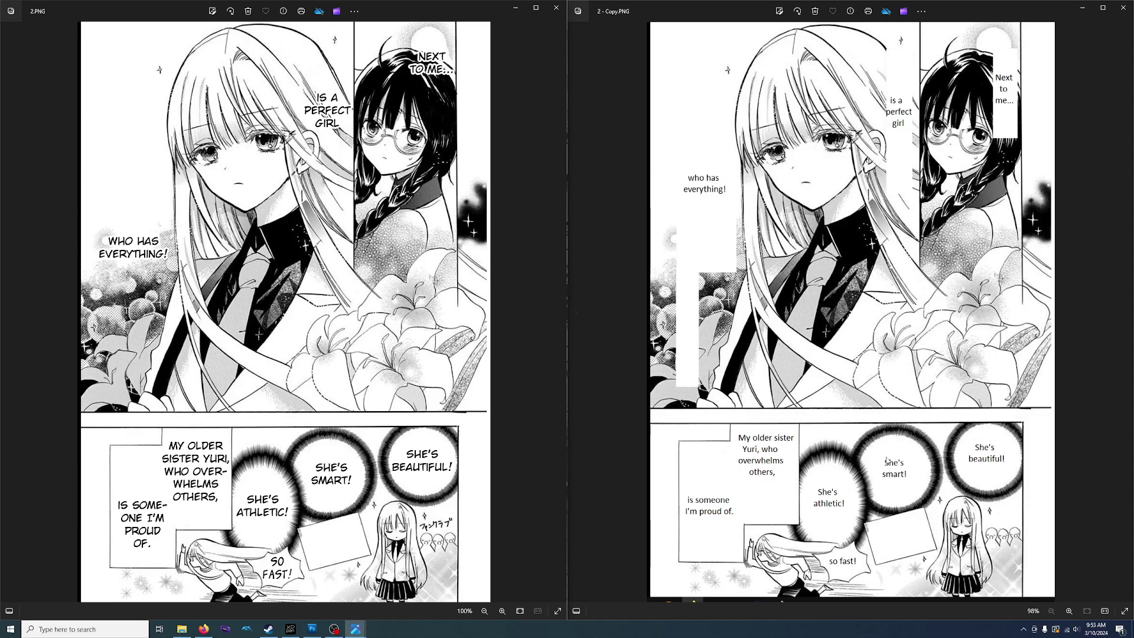
Step: Bring up page 4 in both the typeset view and the draft view
left_click(556, 310)
left_click(1124, 311)
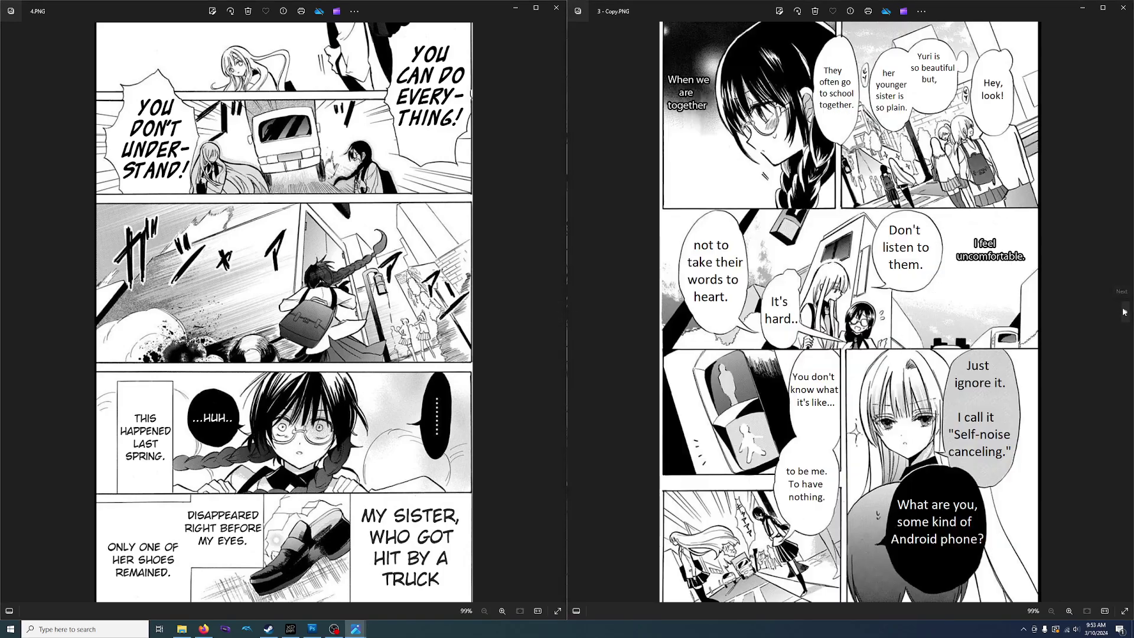
left_click(1124, 312)
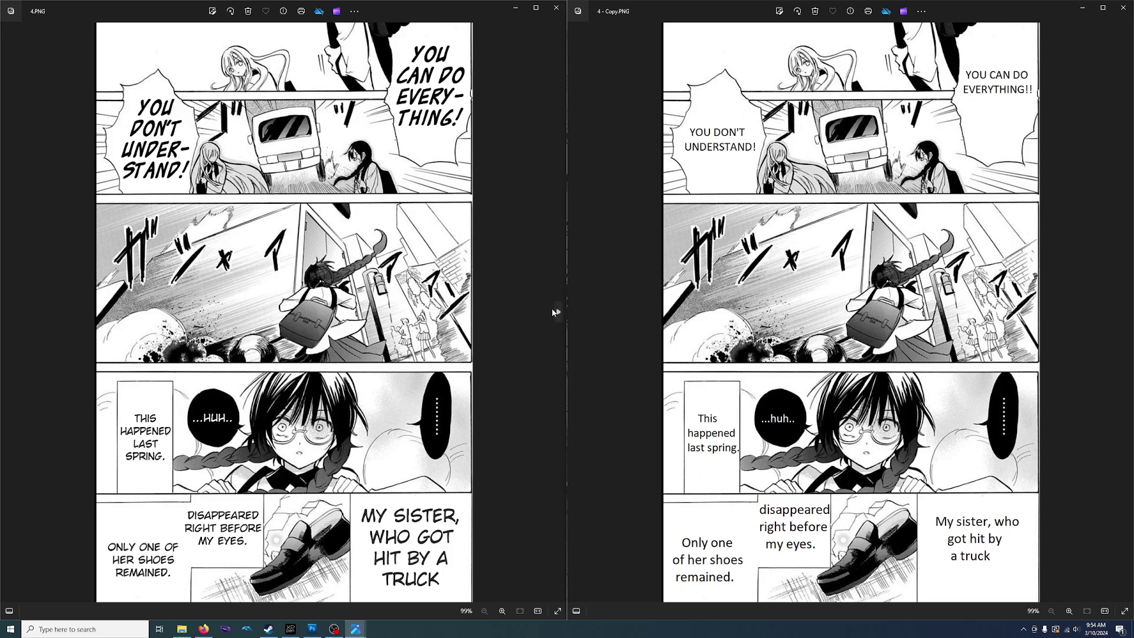
Step: Bring up page 6 in both views and compare the "Thank god, it finally went through." bubble on the draft and typeset versions
left_click(555, 312)
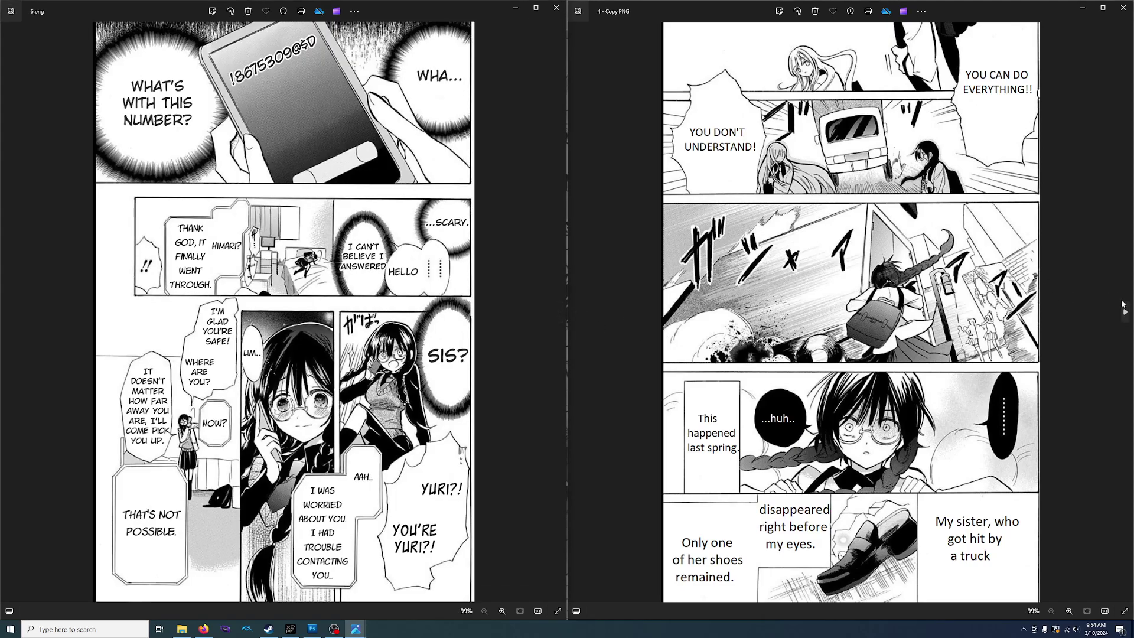
left_click(1124, 312)
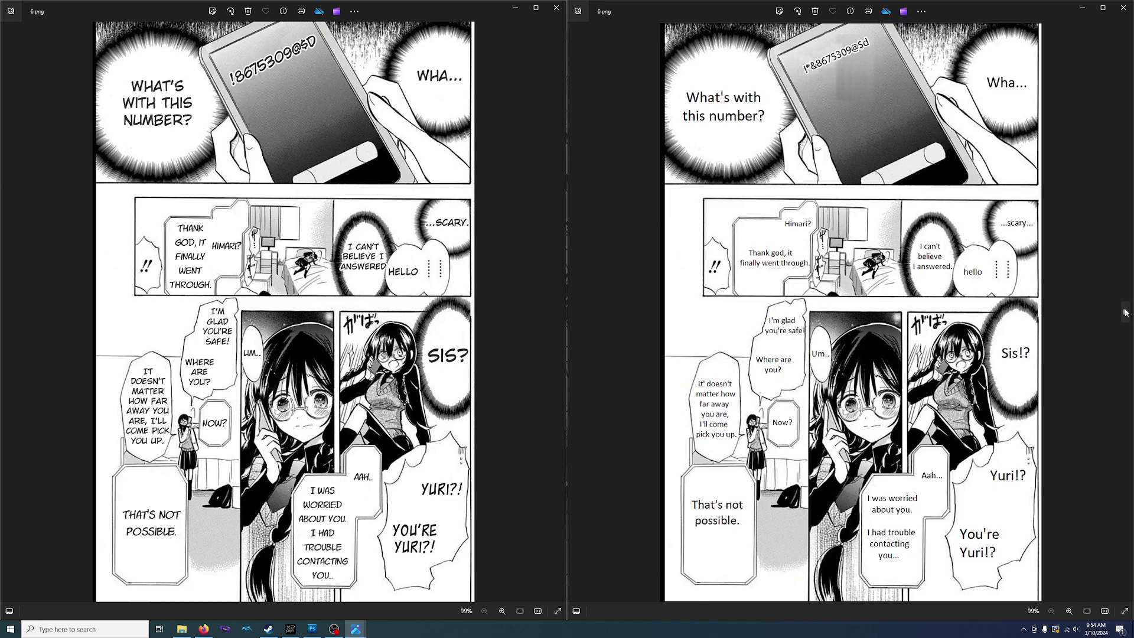
scroll(802, 239, "up", 5)
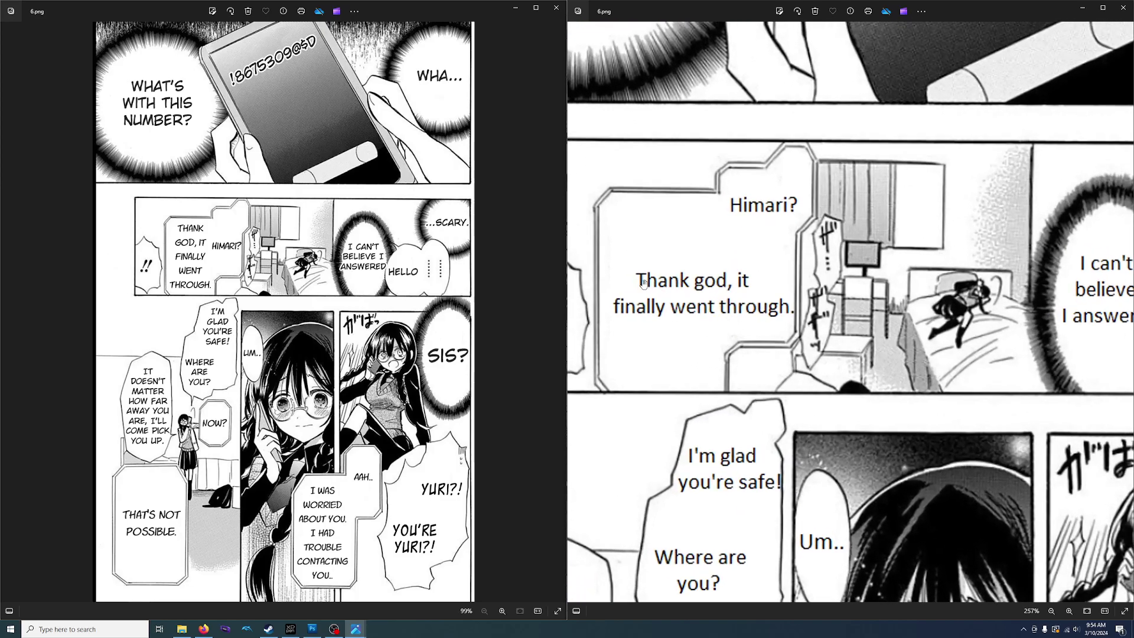
scroll(203, 267, "up", 6)
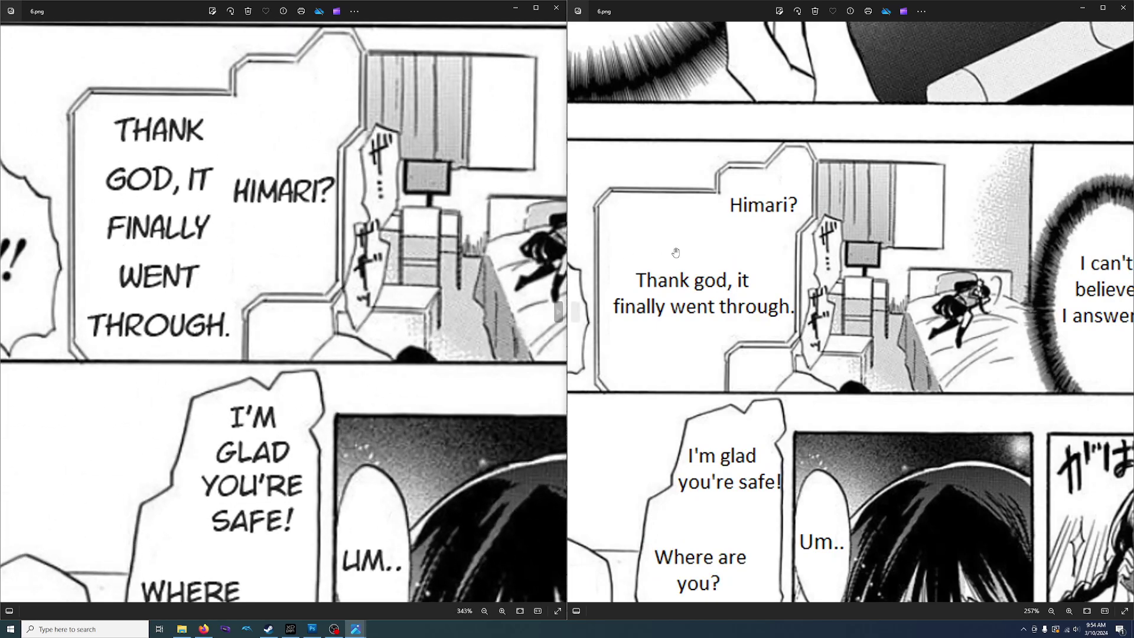
scroll(252, 278, "down", 3)
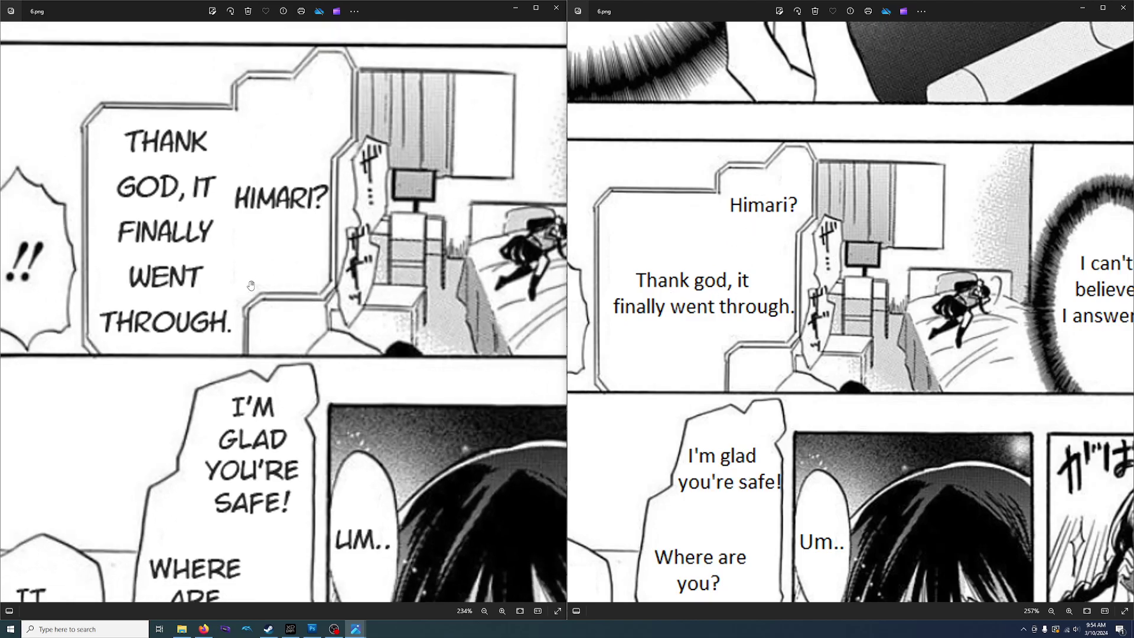
scroll(252, 285, "down", 5)
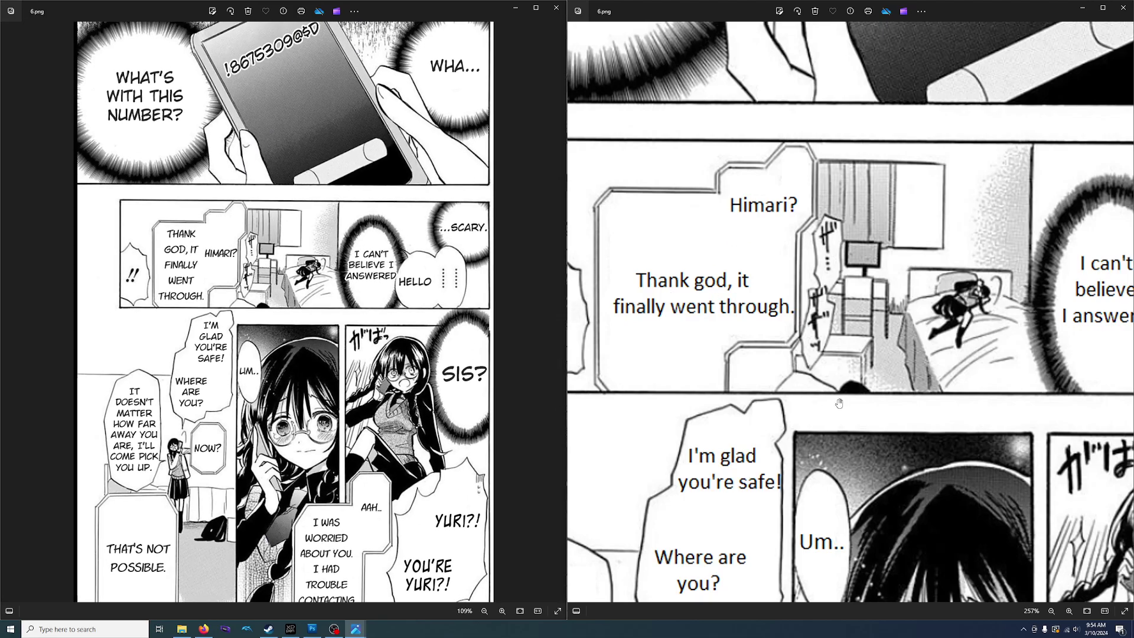
scroll(880, 409, "down", 5)
scroll(879, 409, "down", 2)
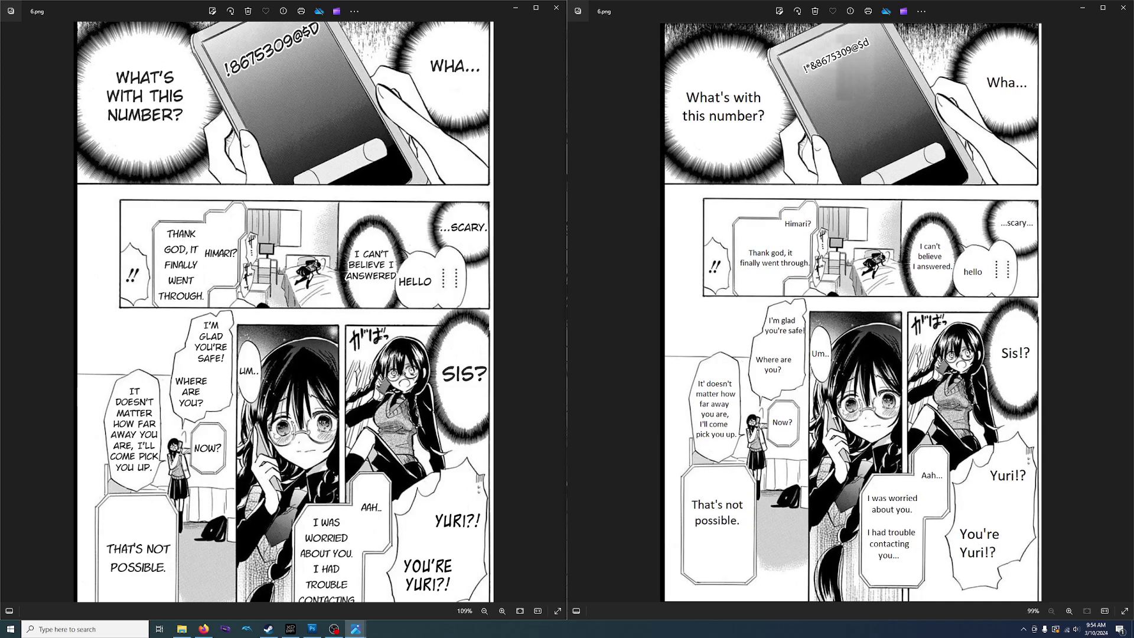
scroll(411, 455, "down", 1)
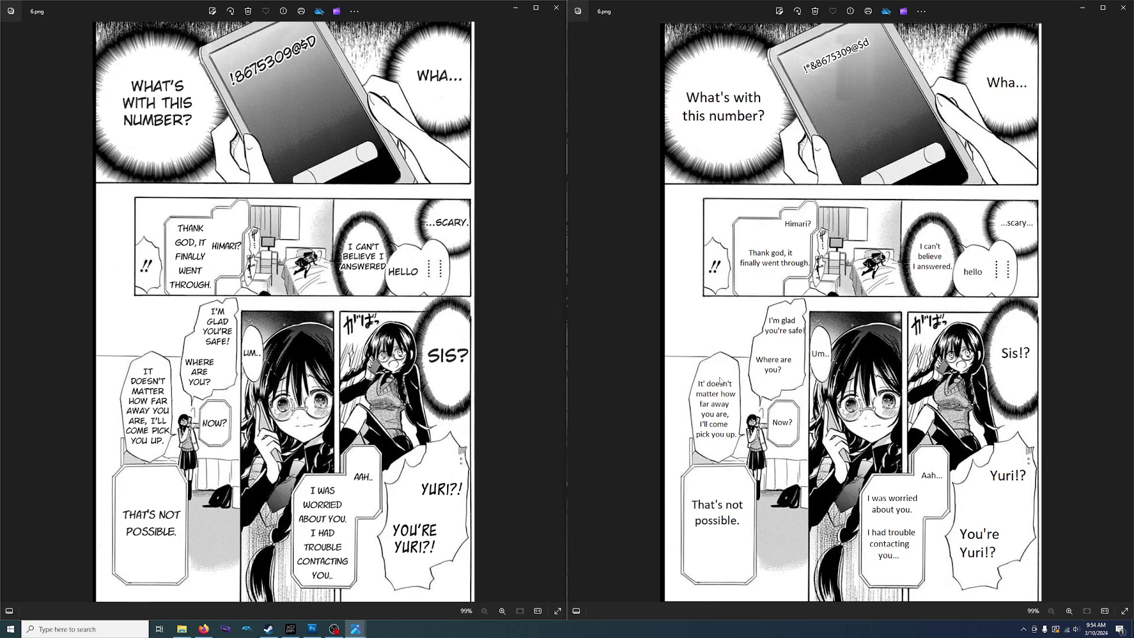
Step: Advance both the typeset view and the draft view to page 18
left_click(557, 313)
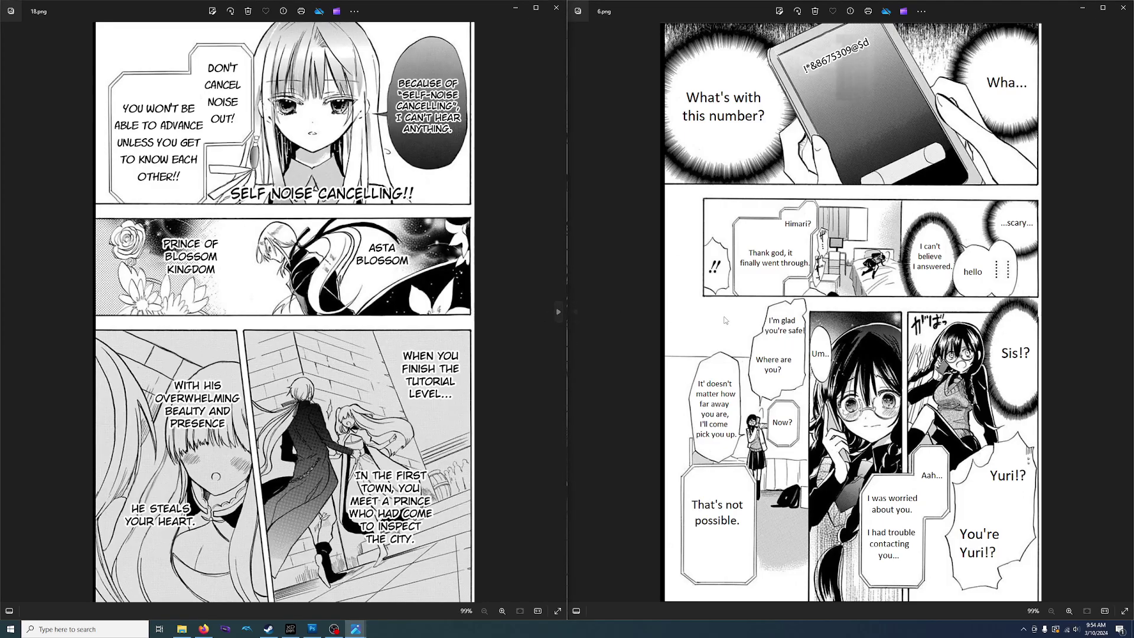
left_click(1128, 316)
left_click(1128, 317)
left_click(1128, 317)
left_click(1129, 317)
left_click(1129, 317)
left_click(1129, 317)
left_click(1129, 317)
left_click(1128, 316)
left_click(1128, 317)
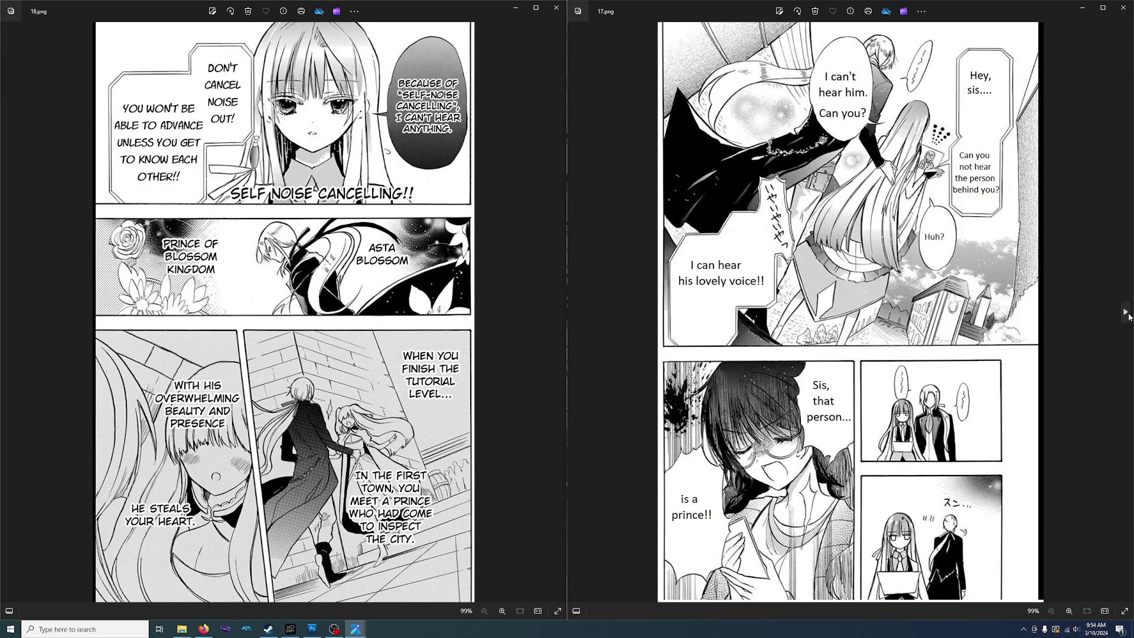
left_click(1129, 317)
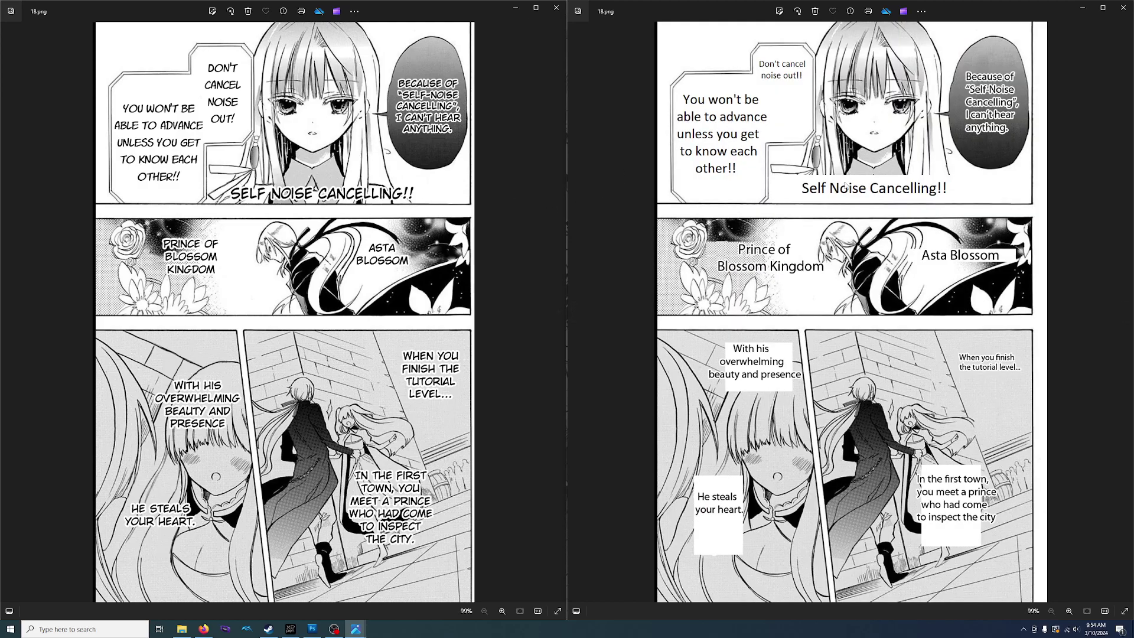
Step: Compare the "Self Noise Cancelling!!", "Prince of Blossom Kingdom" and "In the first town" captions on the draft and typeset page 18
scroll(896, 190, "up", 3)
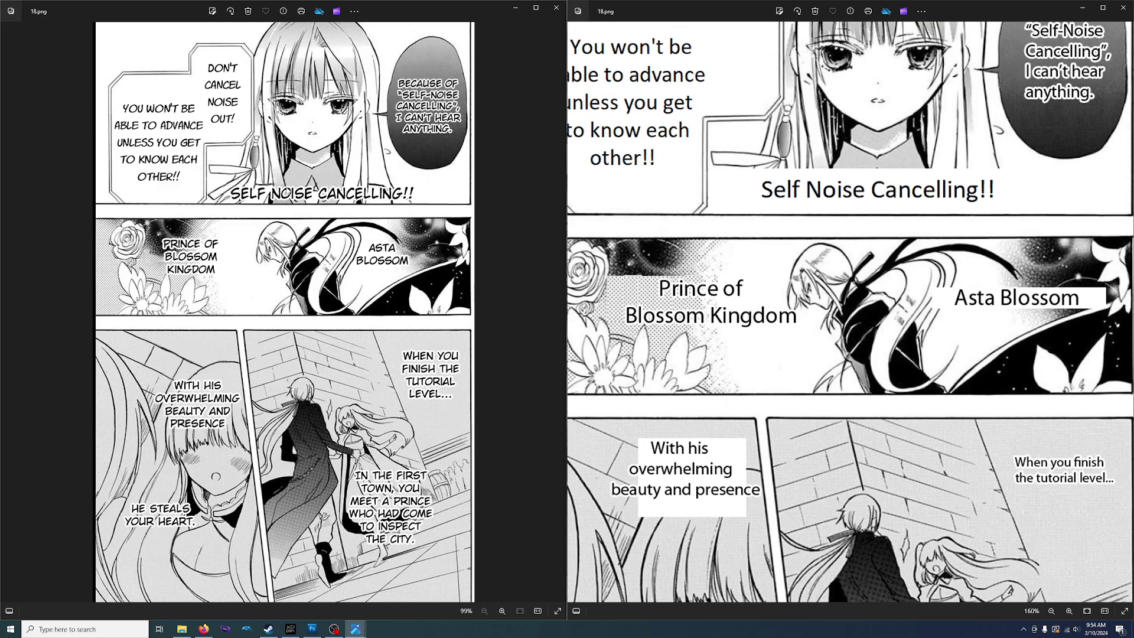
scroll(876, 417, "down", 3)
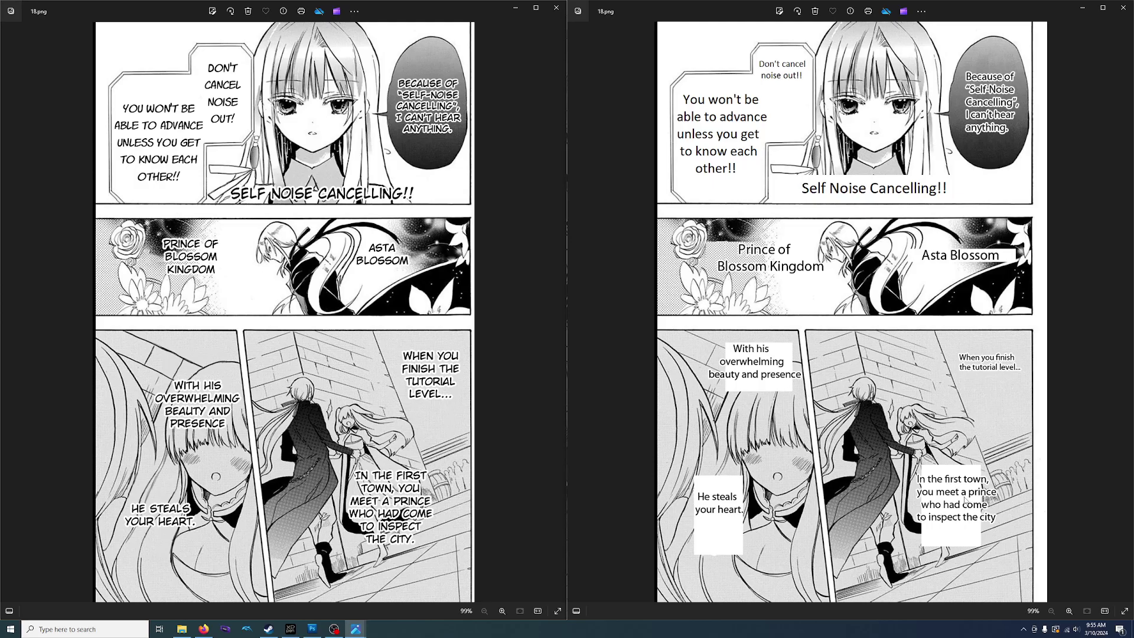
scroll(403, 467, "up", 5)
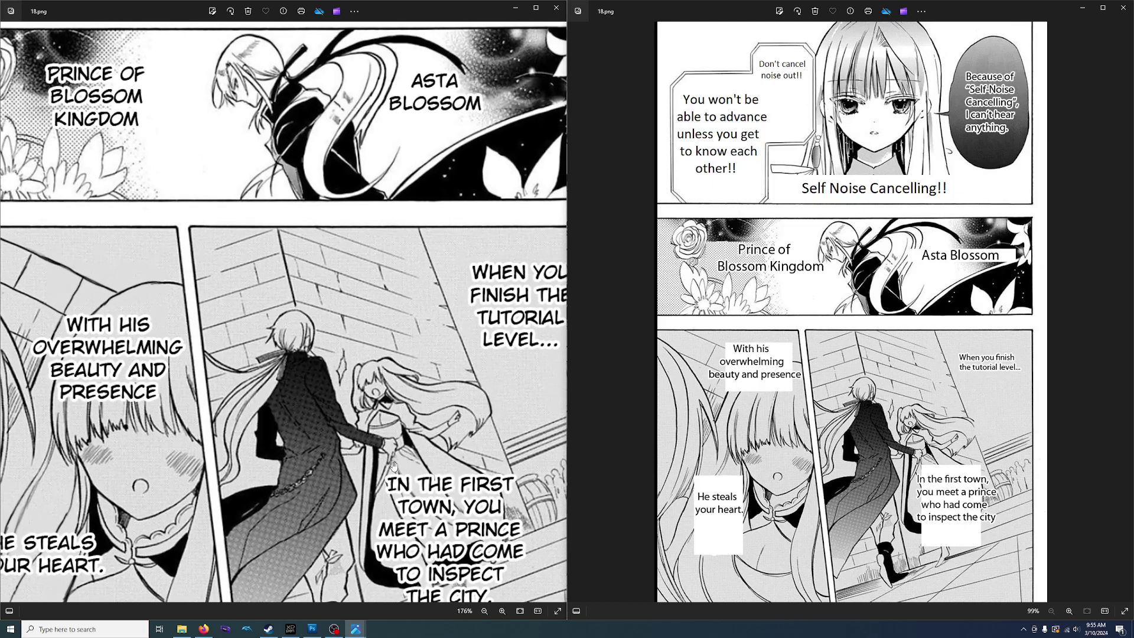
scroll(248, 390, "up", 2)
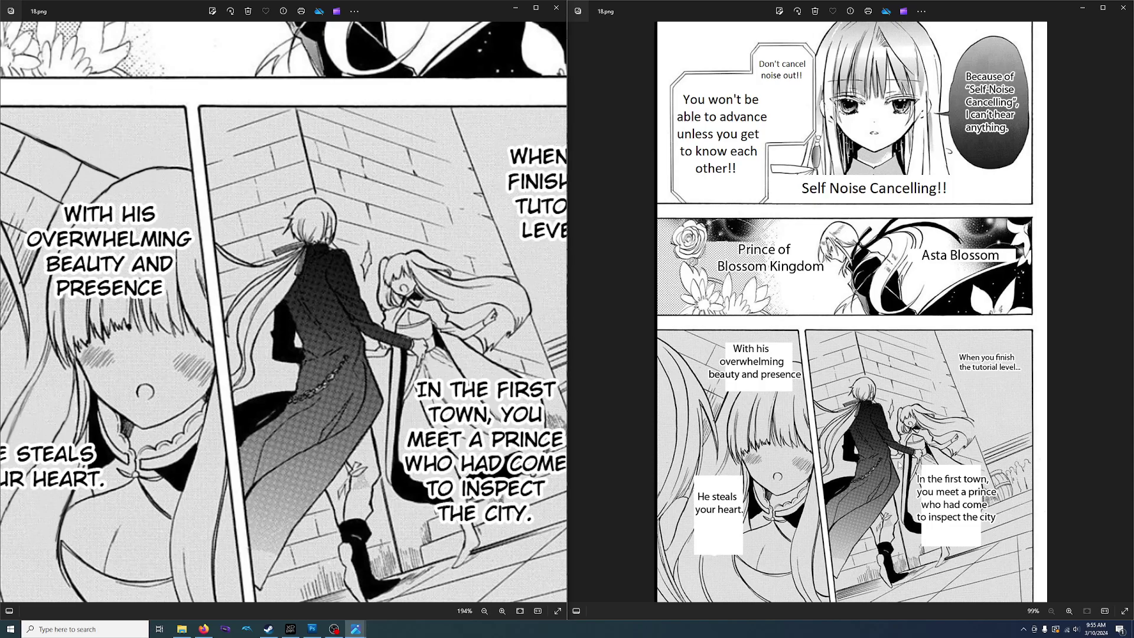
scroll(969, 256, "up", 5)
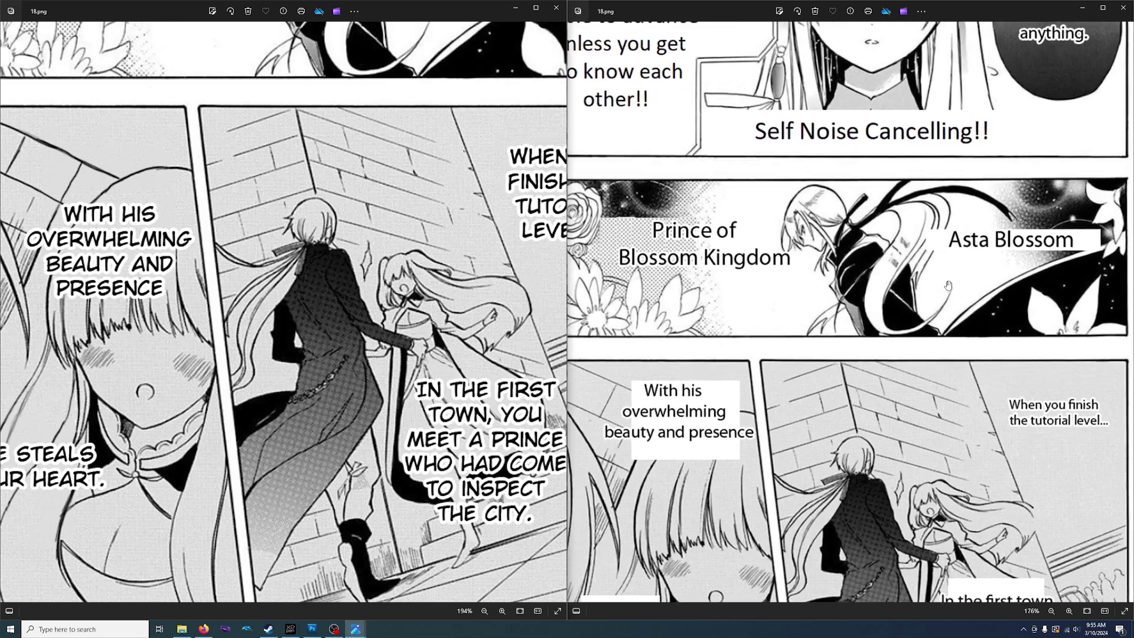
scroll(806, 478, "down", 5)
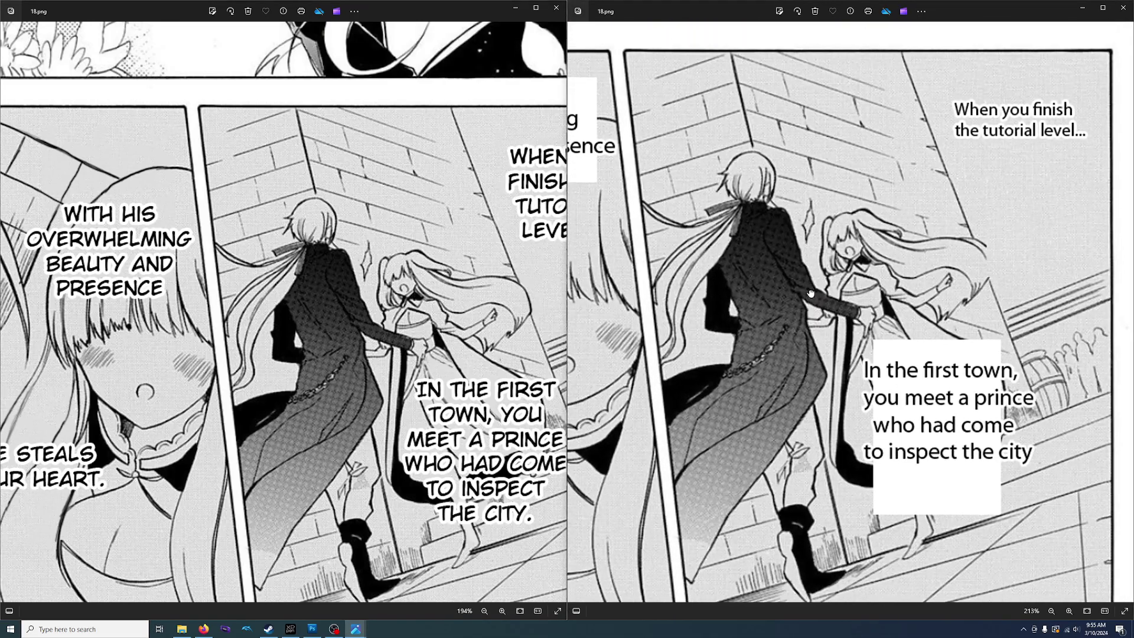
scroll(817, 381, "down", 5)
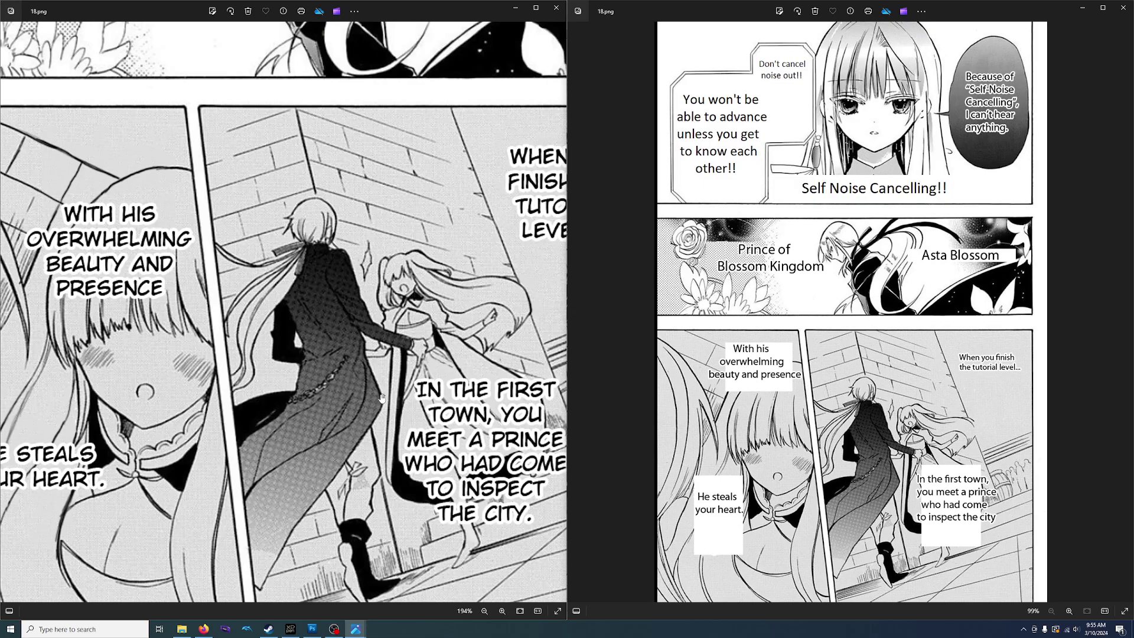
scroll(384, 397, "down", 3)
scroll(371, 320, "down", 1)
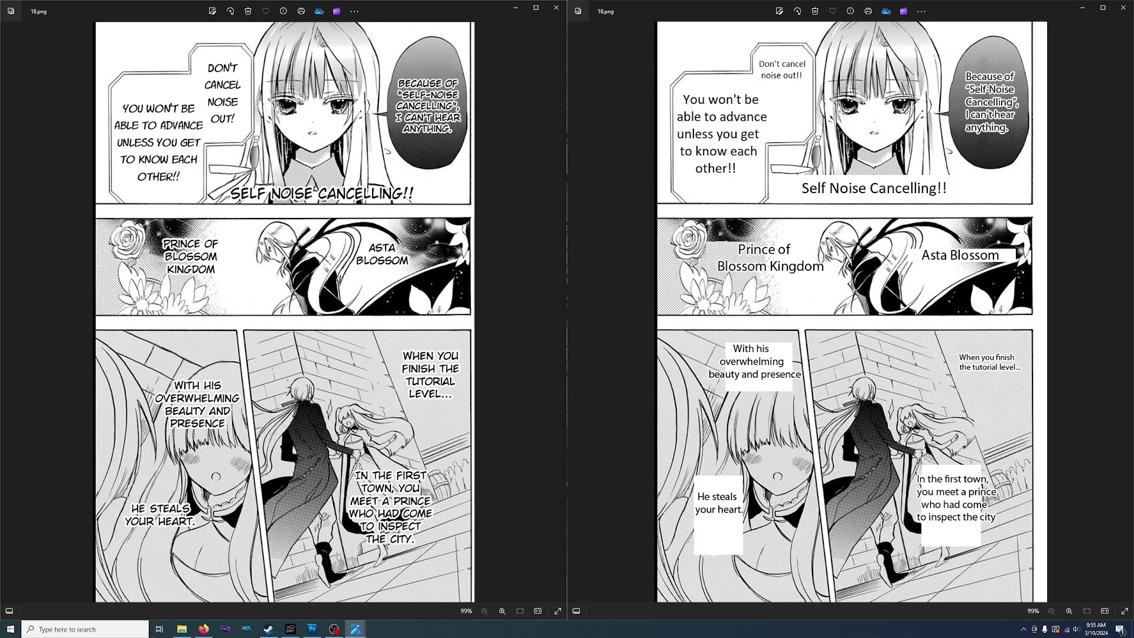
Step: Advance both views from page 18 to page 28 for a side-by-side comparison
left_click(557, 311)
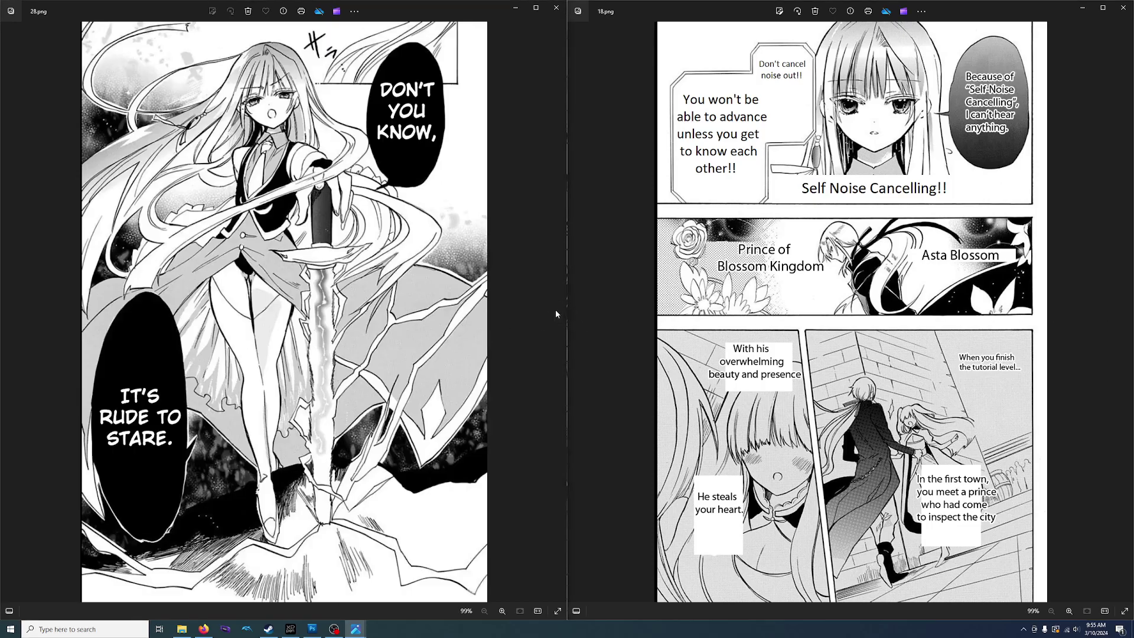
left_click(1125, 319)
left_click(1125, 320)
left_click(1124, 321)
left_click(1125, 321)
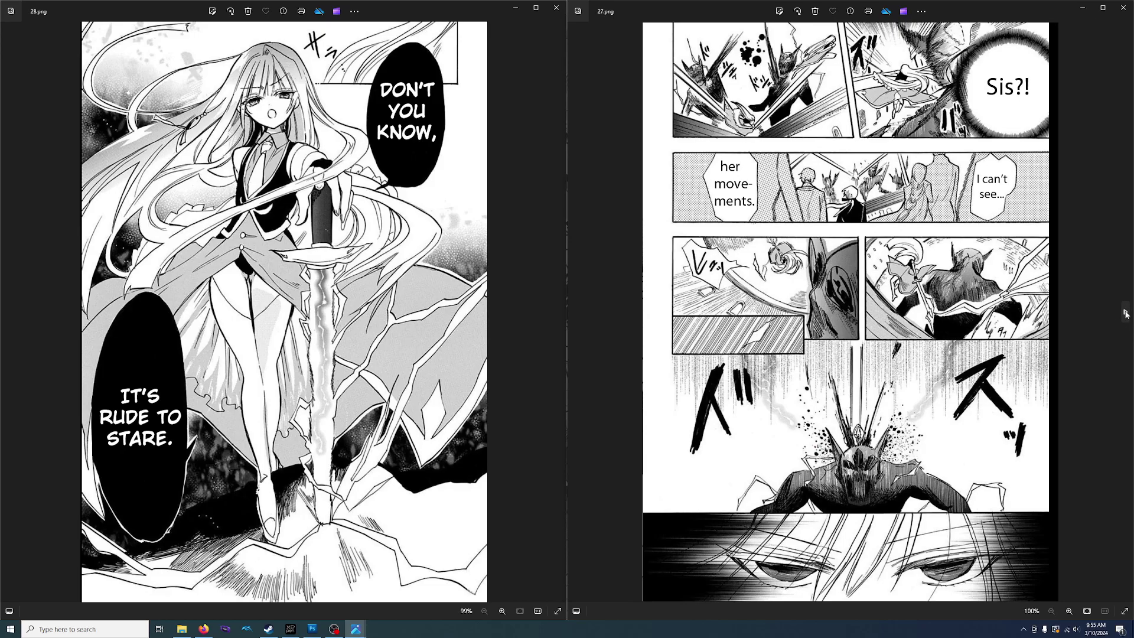
left_click(1125, 314)
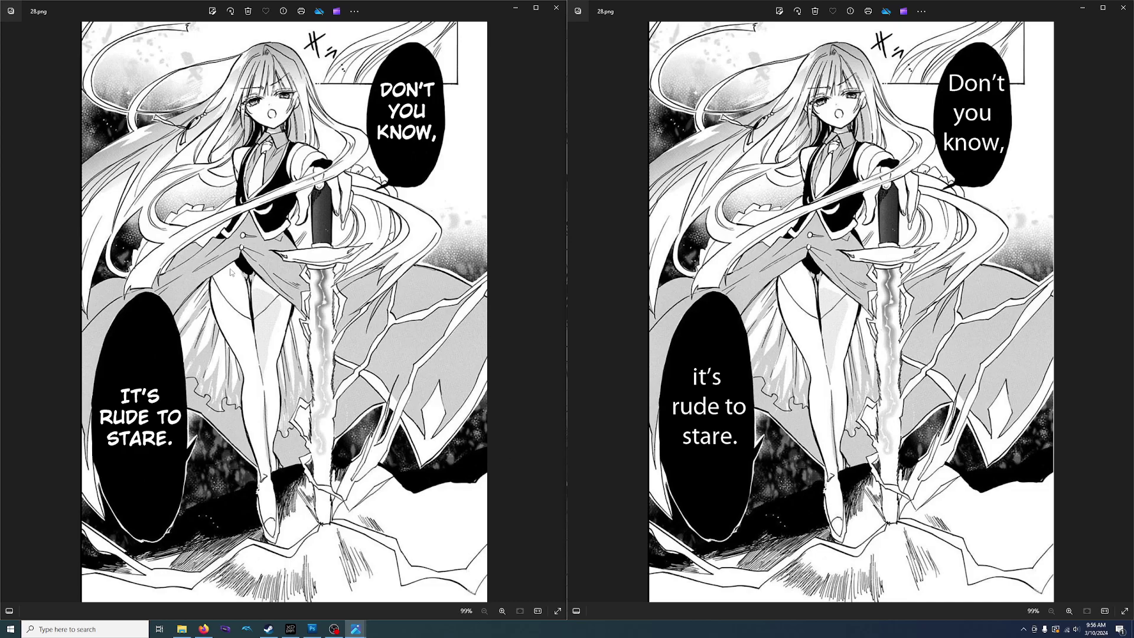
Step: Re-examine the lower-panel captions on the typeset page 18, then return the typeset view to page 28
left_click(12, 307)
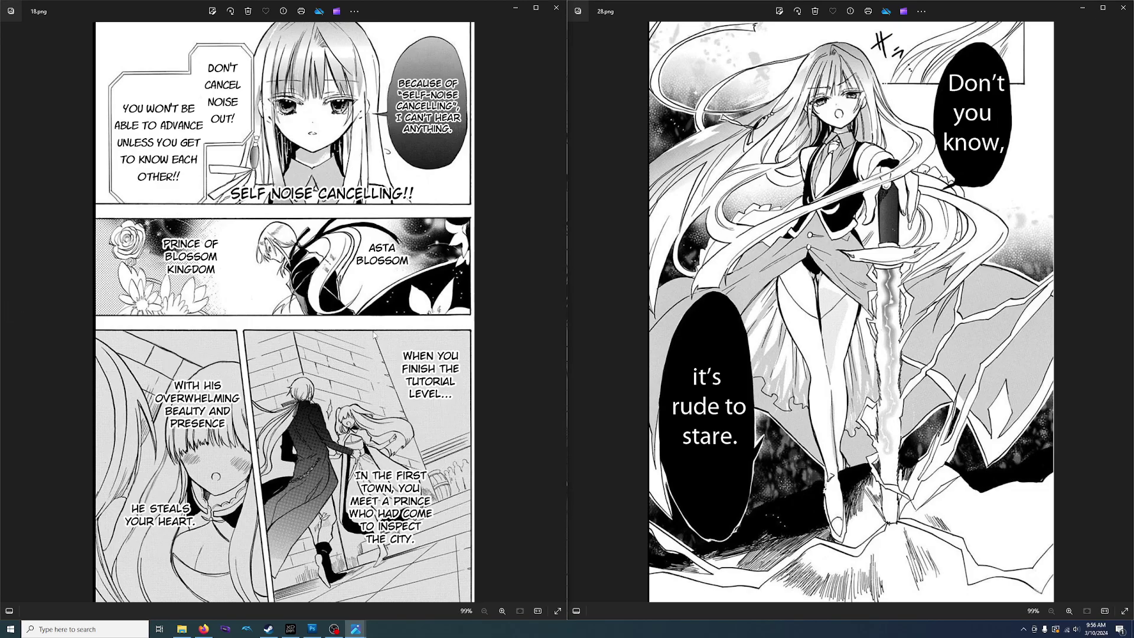
scroll(319, 413, "up", 5)
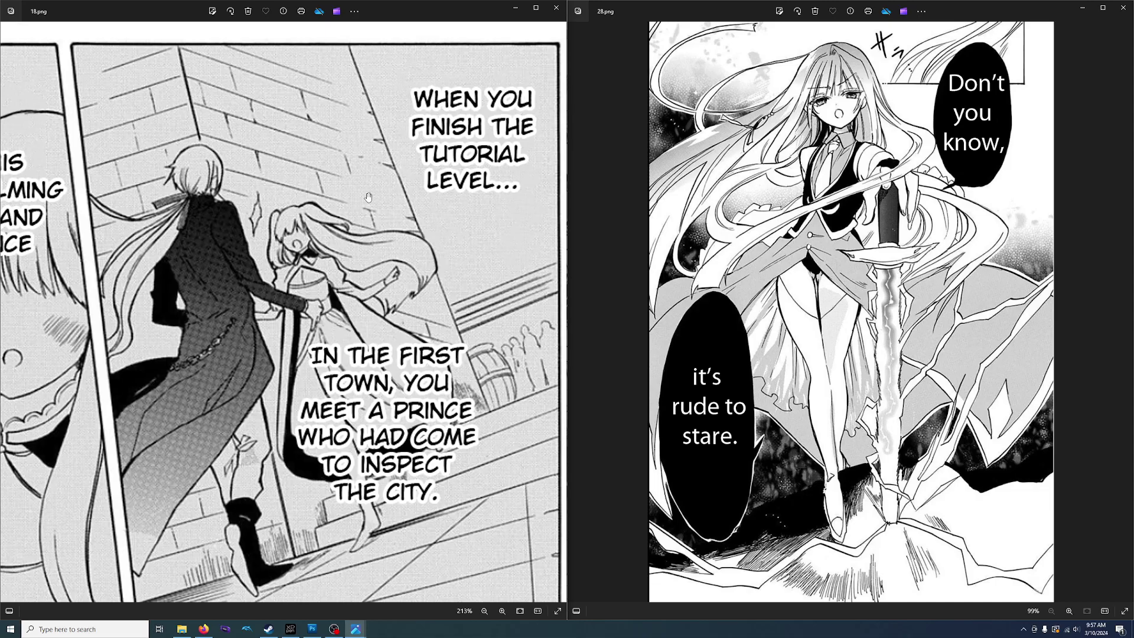
scroll(369, 285, "down", 5)
scroll(364, 289, "down", 1)
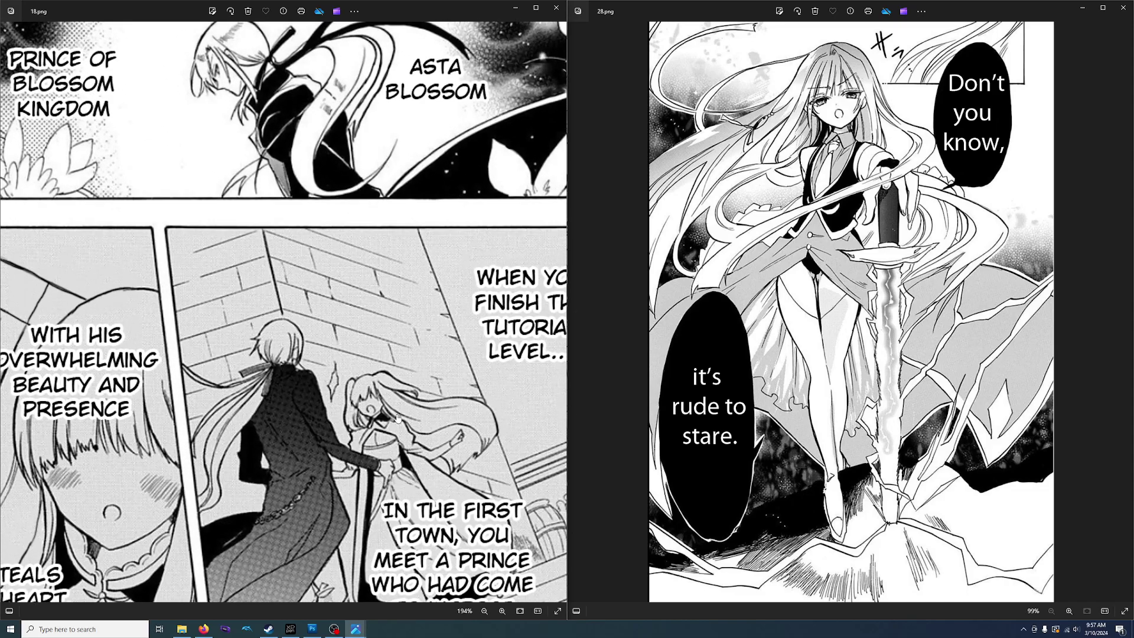
left_click_drag(267, 498, 356, 343)
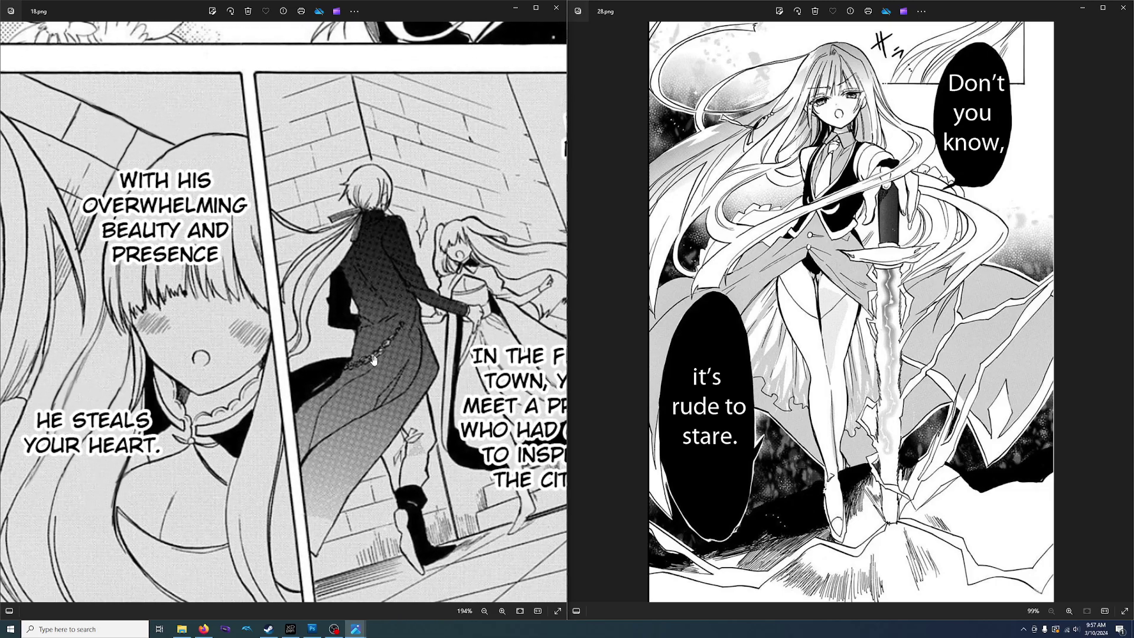
scroll(375, 359, "down", 6)
left_click(553, 312)
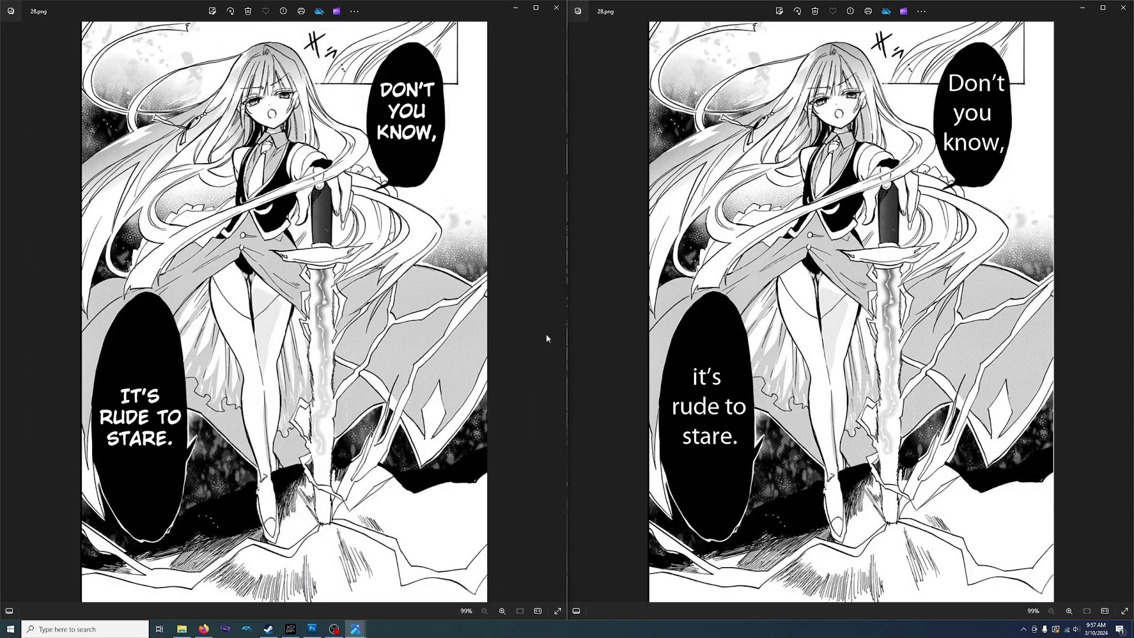